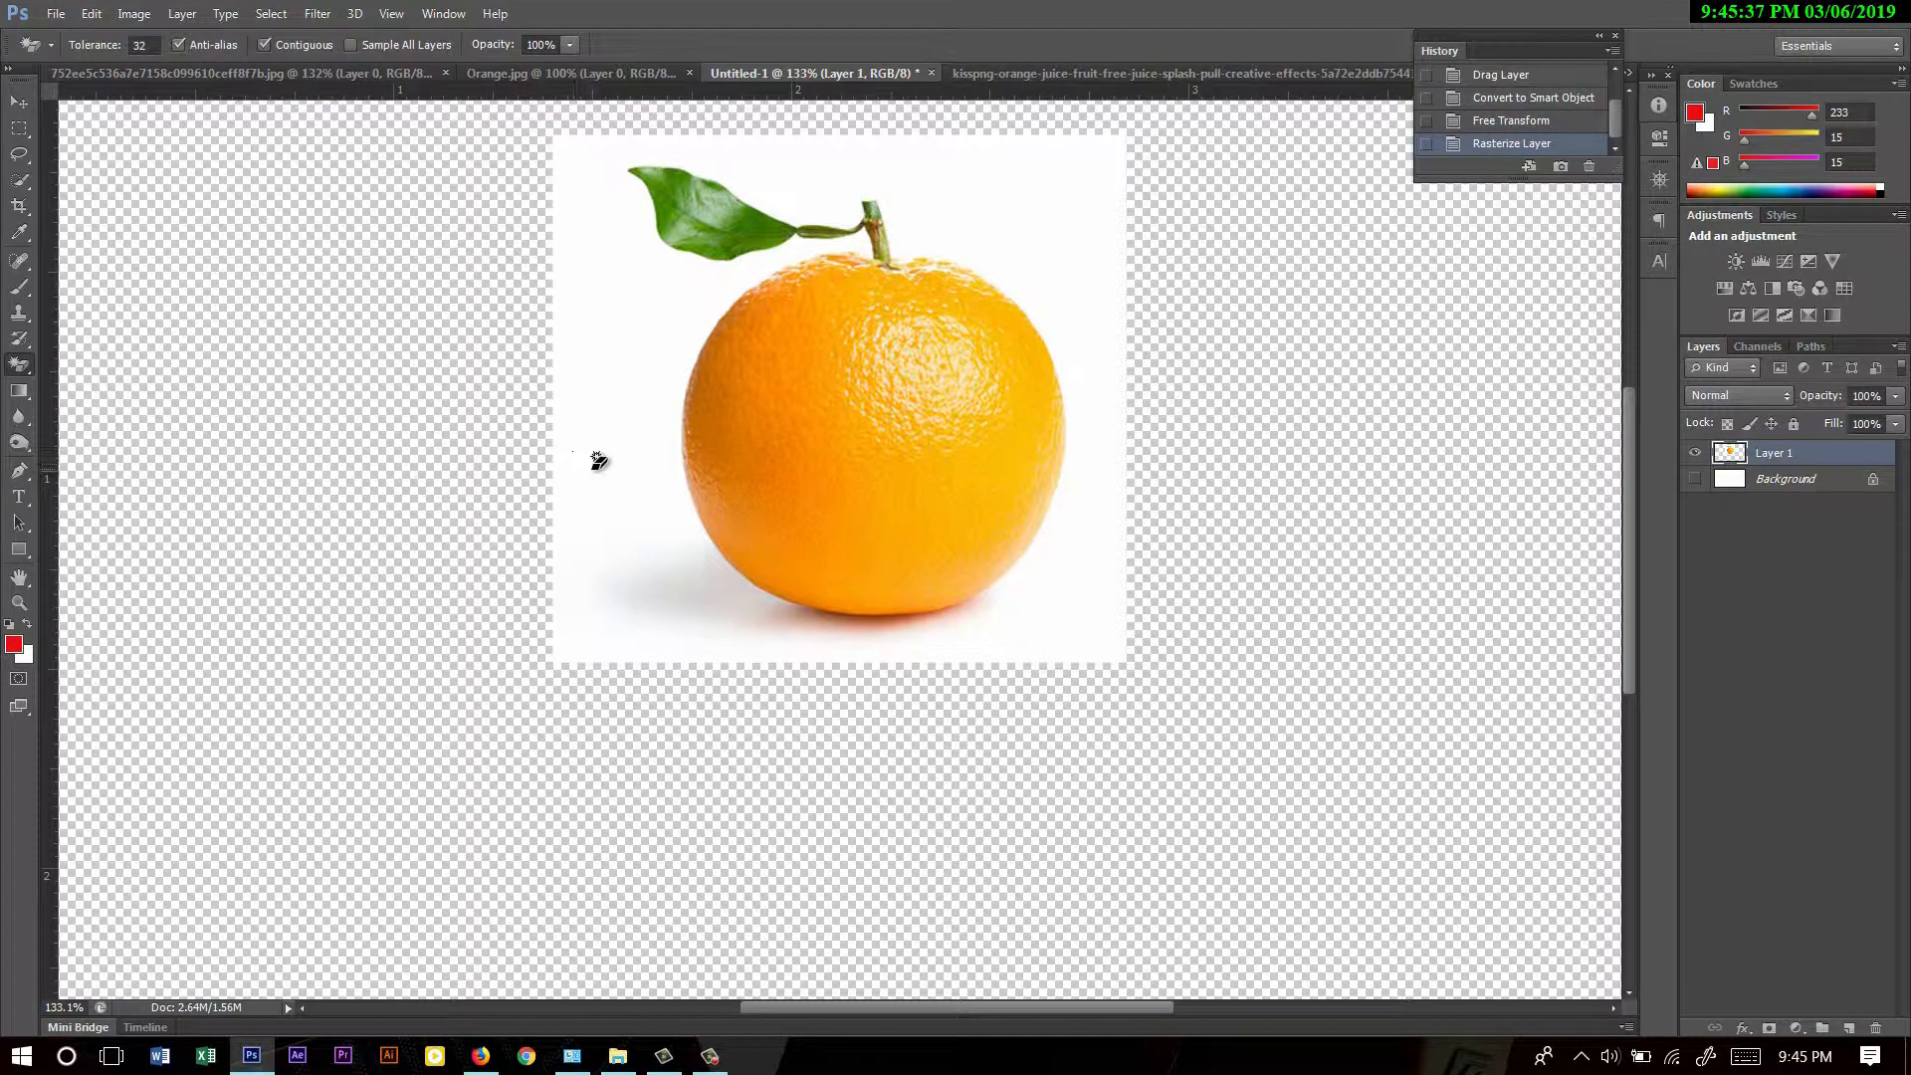
- Erase the white backdrop around the orange on Layer 1 with the Magic Eraser and show the Background layer
left_click(597, 460)
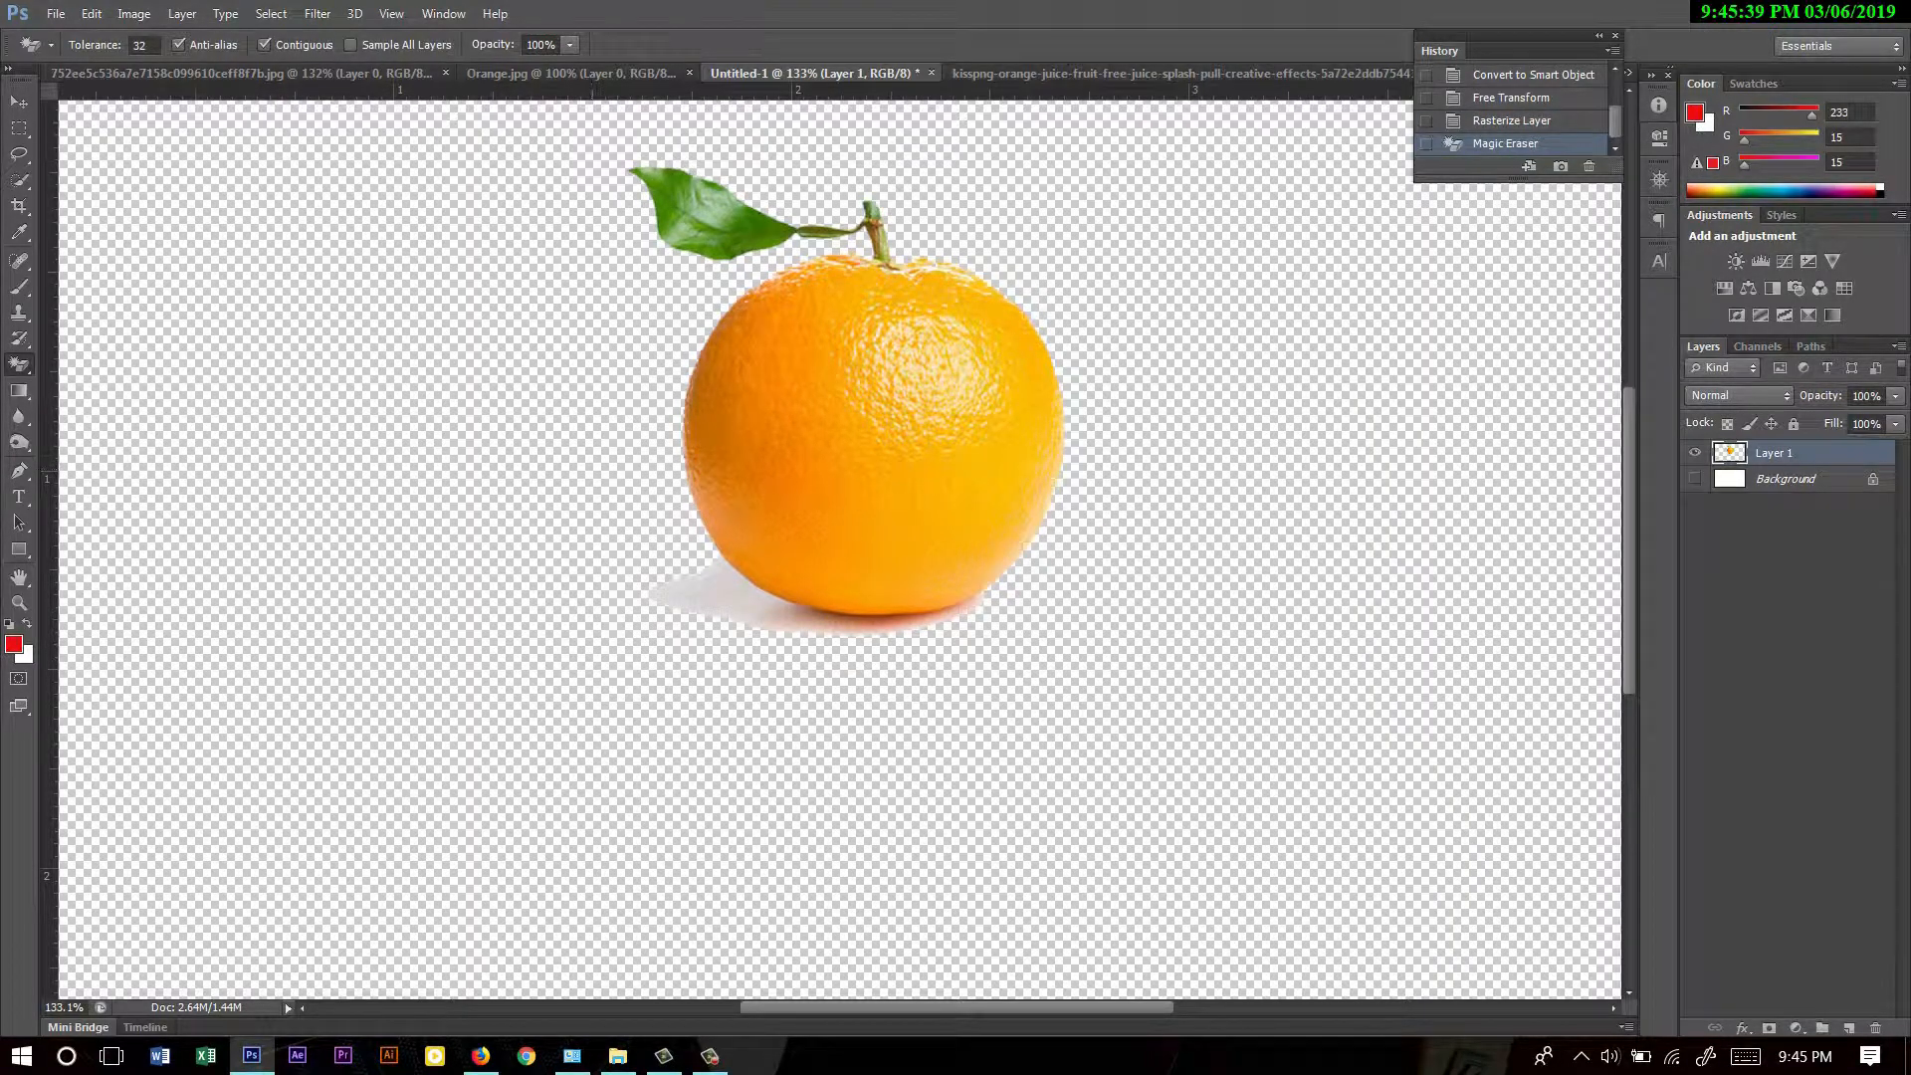
left_click(1695, 480)
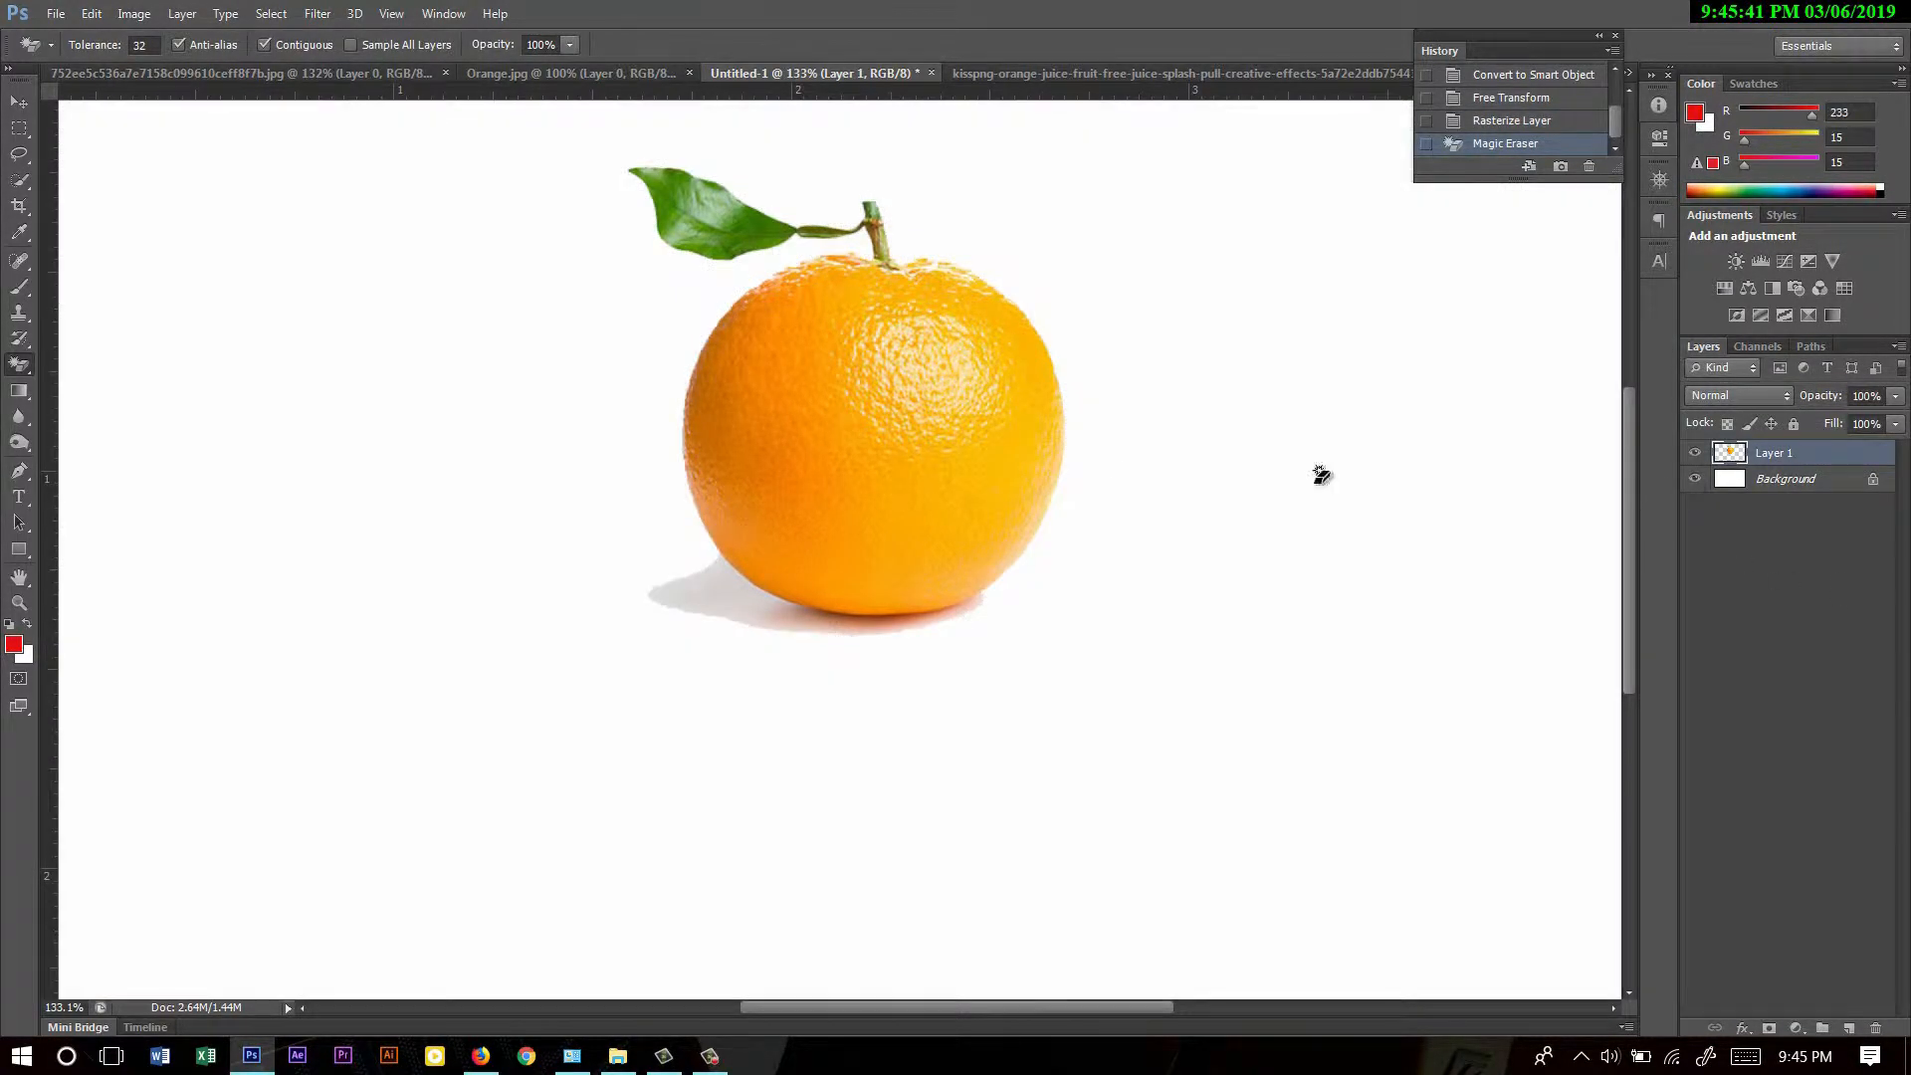
- Convert Layer 1 to a smart object and add a layer mask to it
left_click(17, 108)
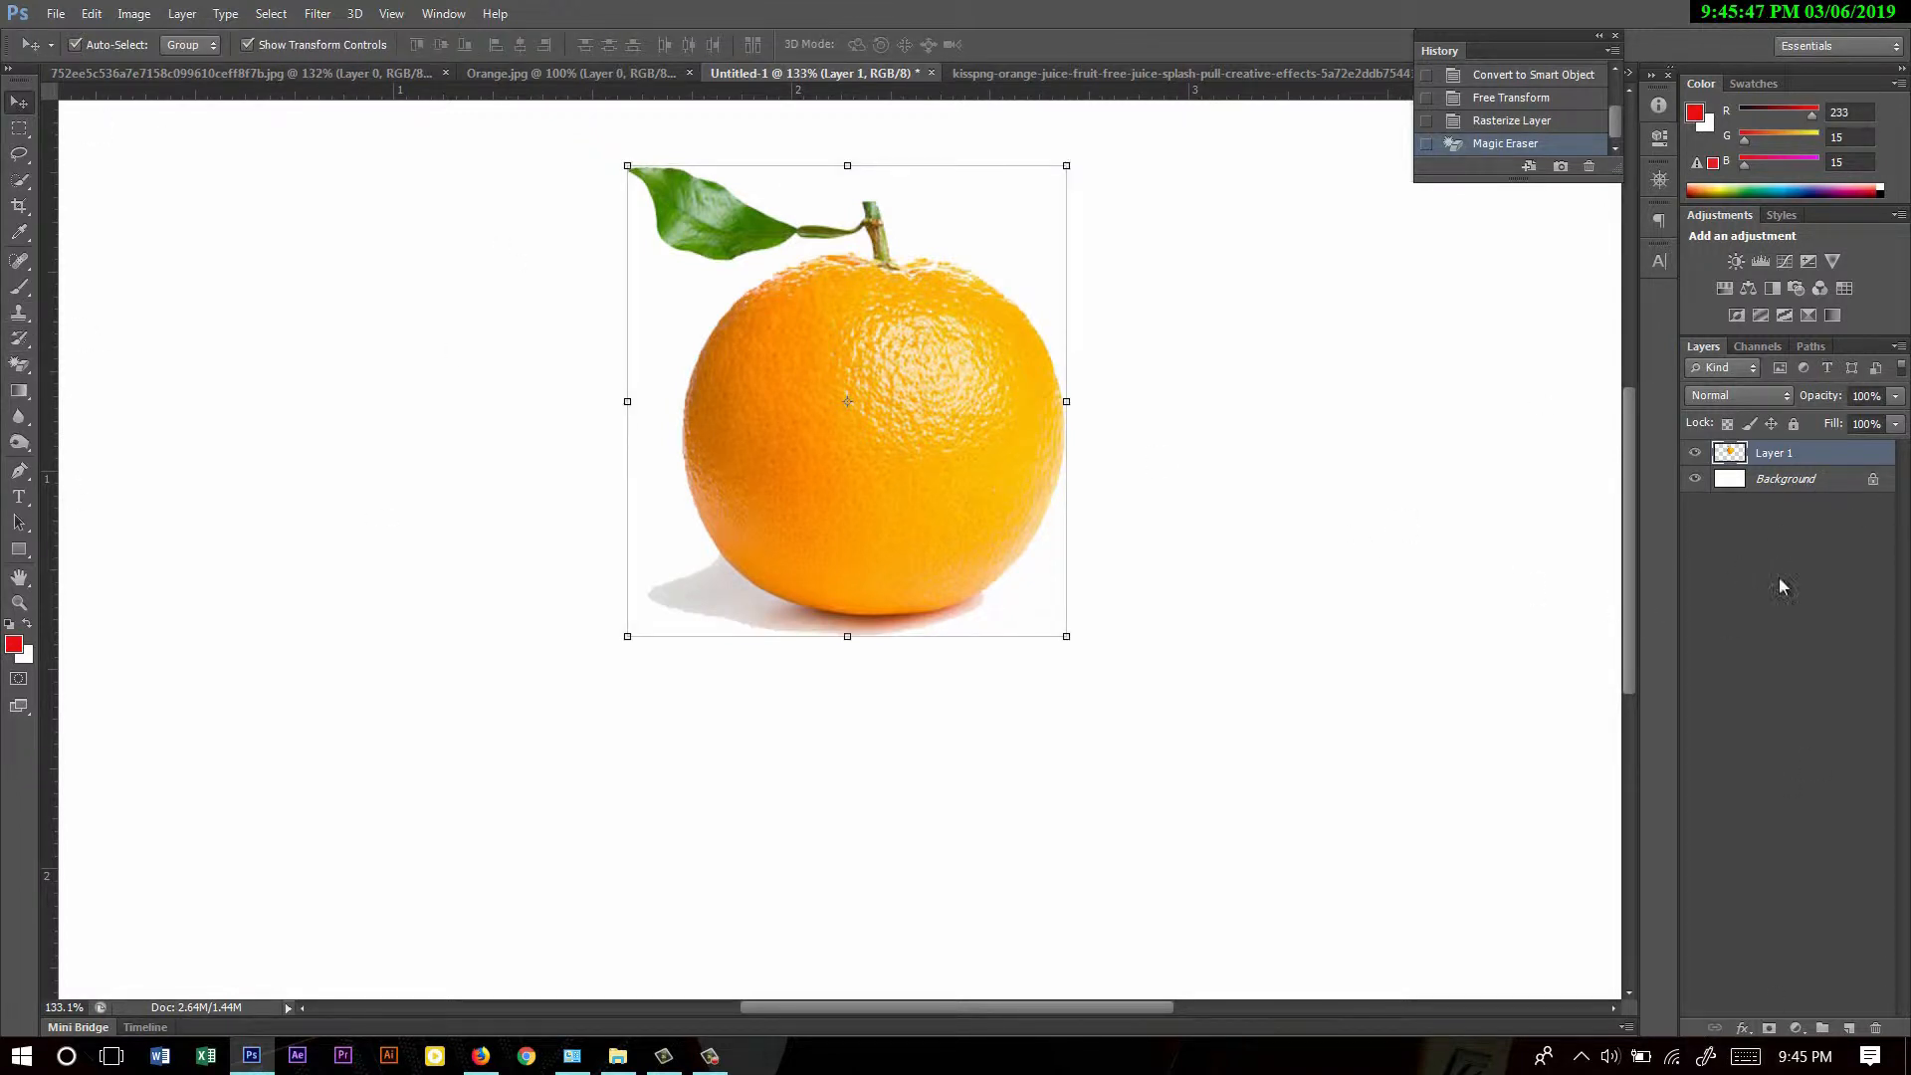
right_click(1782, 455)
left_click(1522, 348)
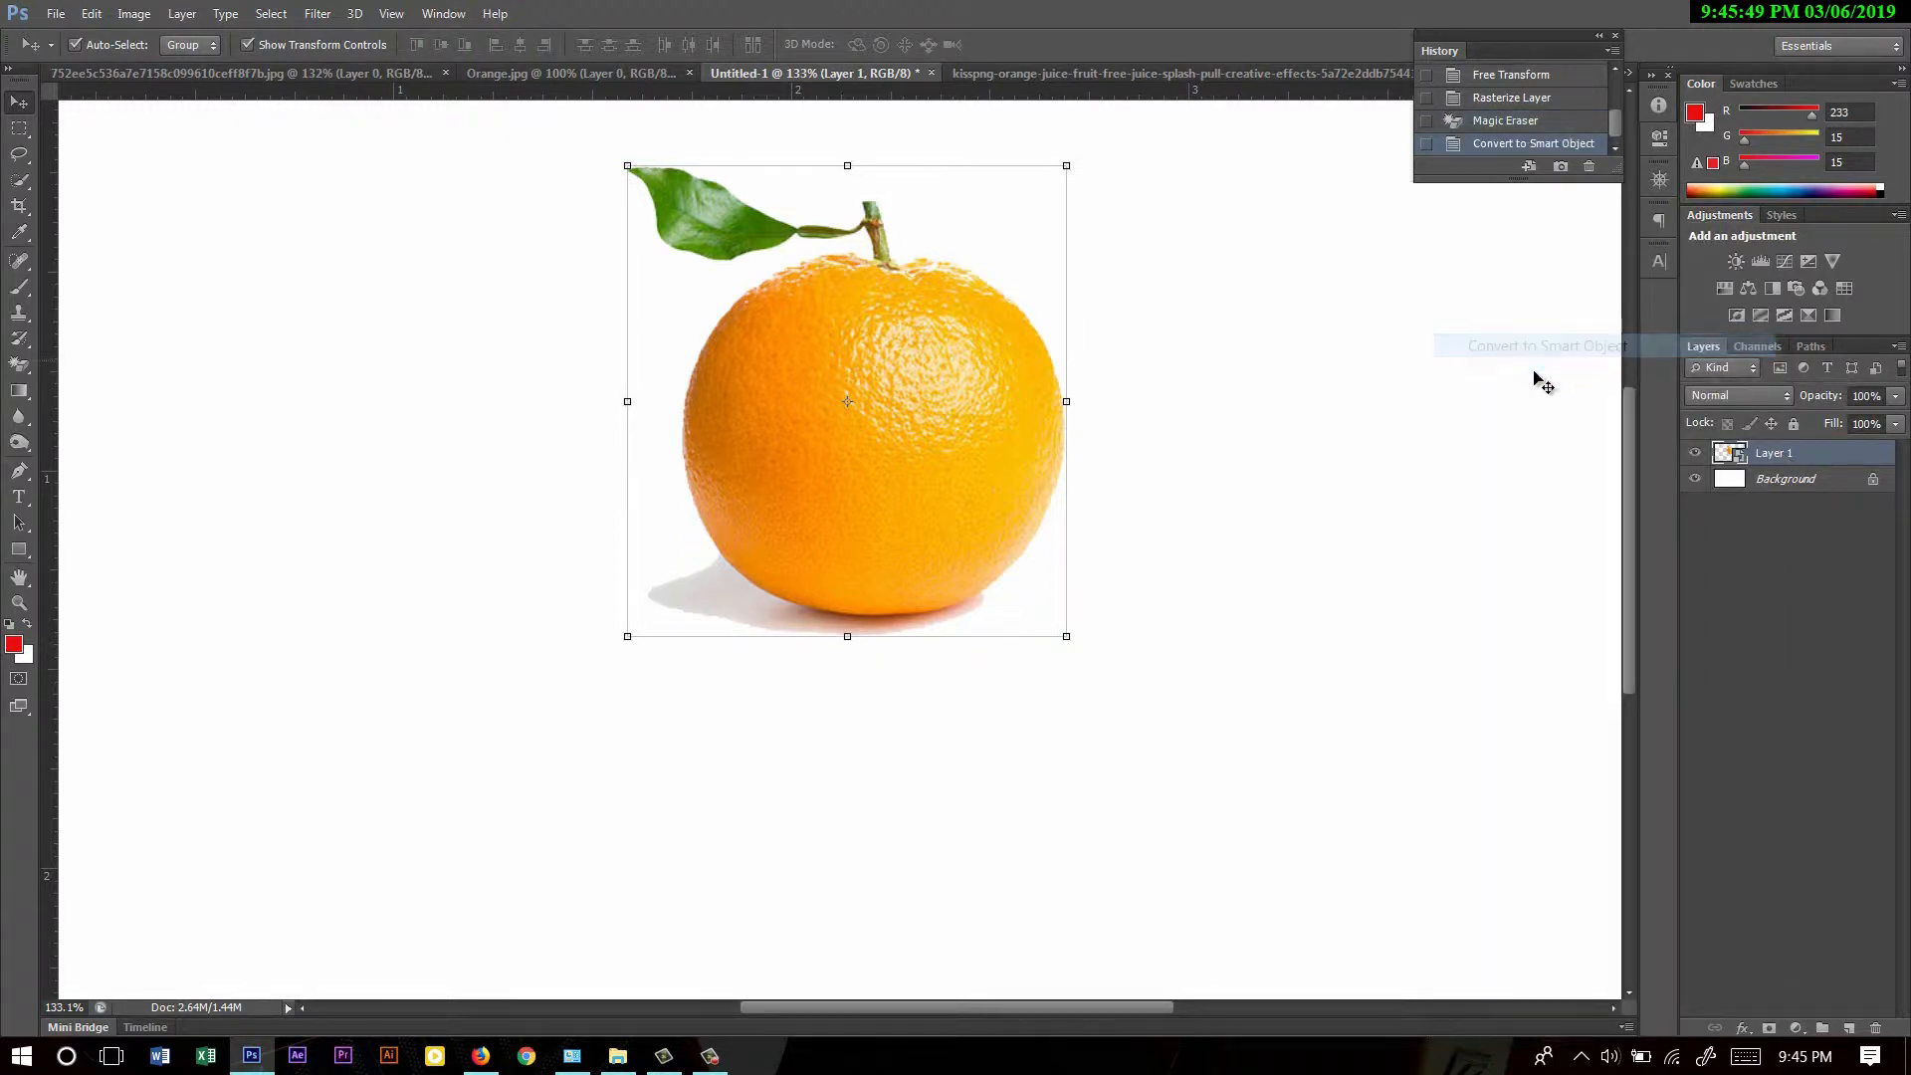
left_click(1769, 1028)
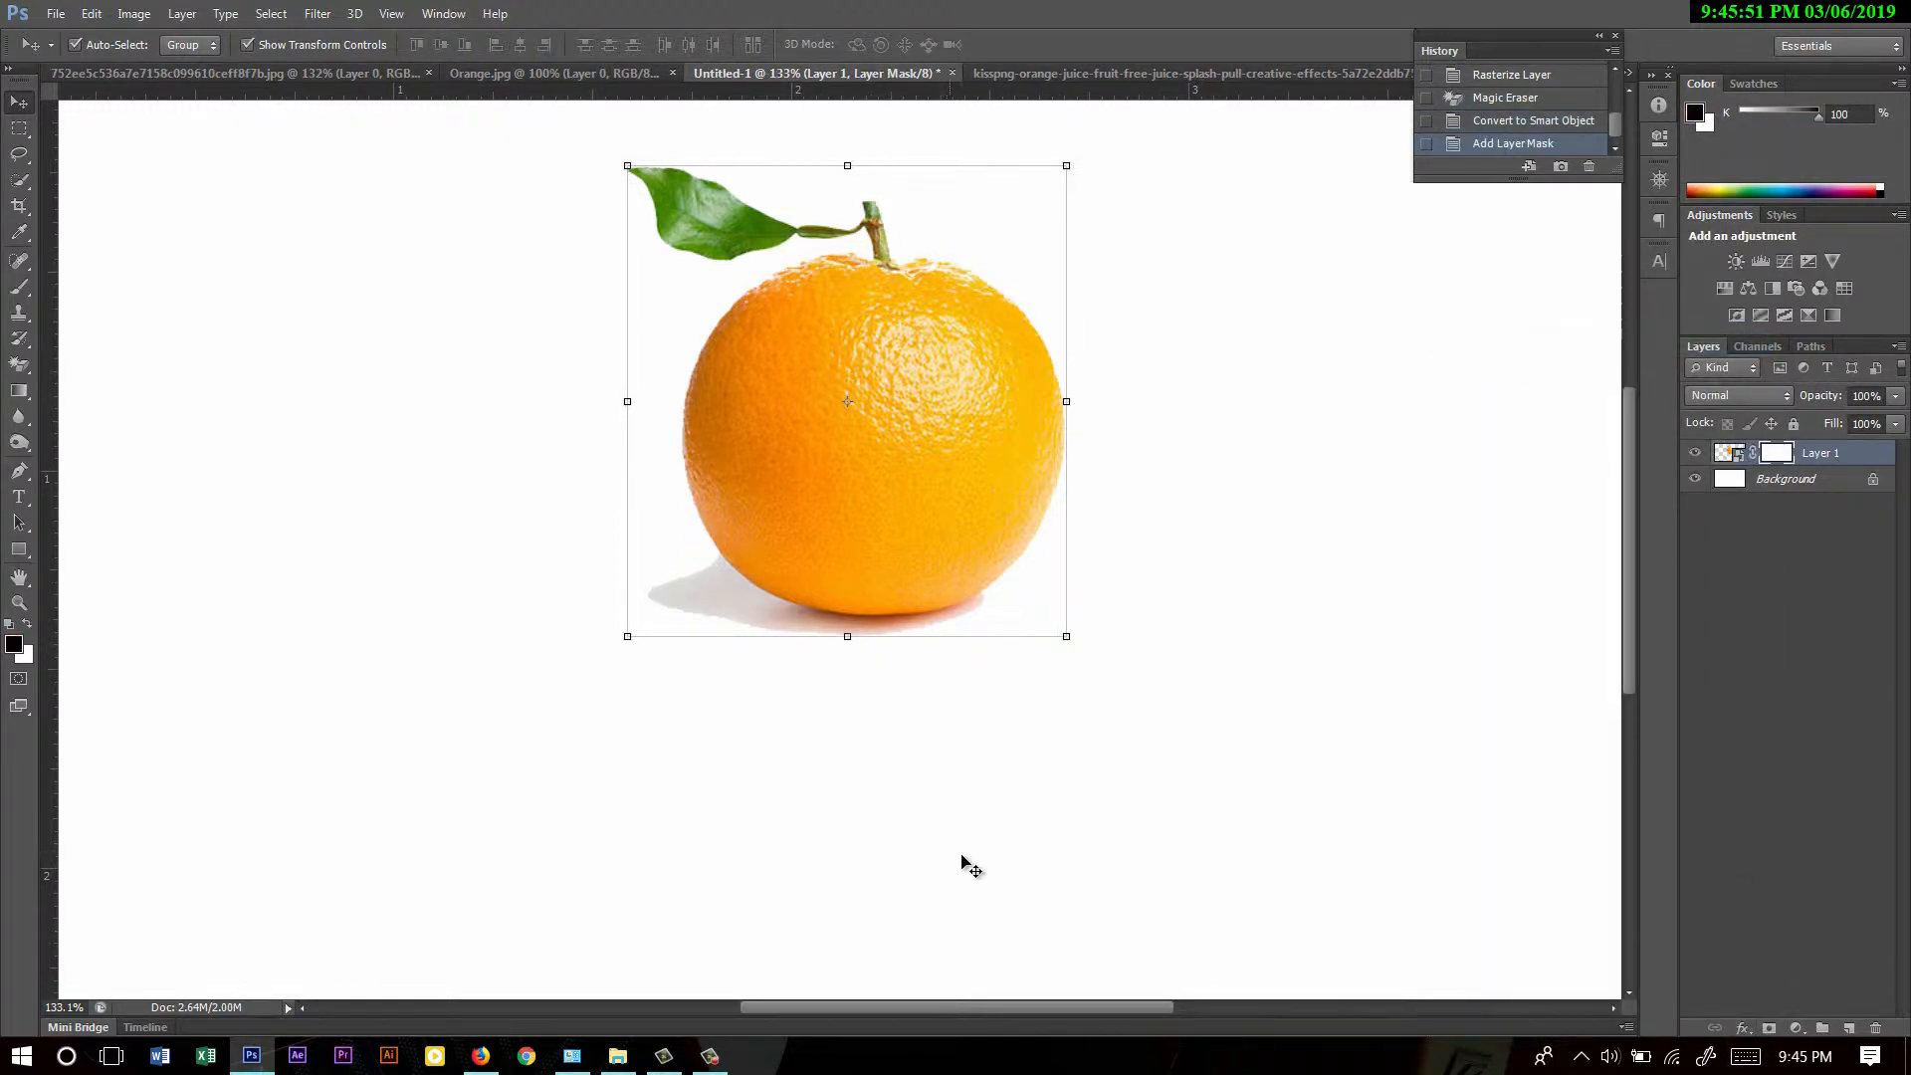
- Paint black on the Layer 1 mask with a soft 90 px brush at 60% opacity to hide the orange's base and shadow
left_click(27, 286)
left_click(98, 46)
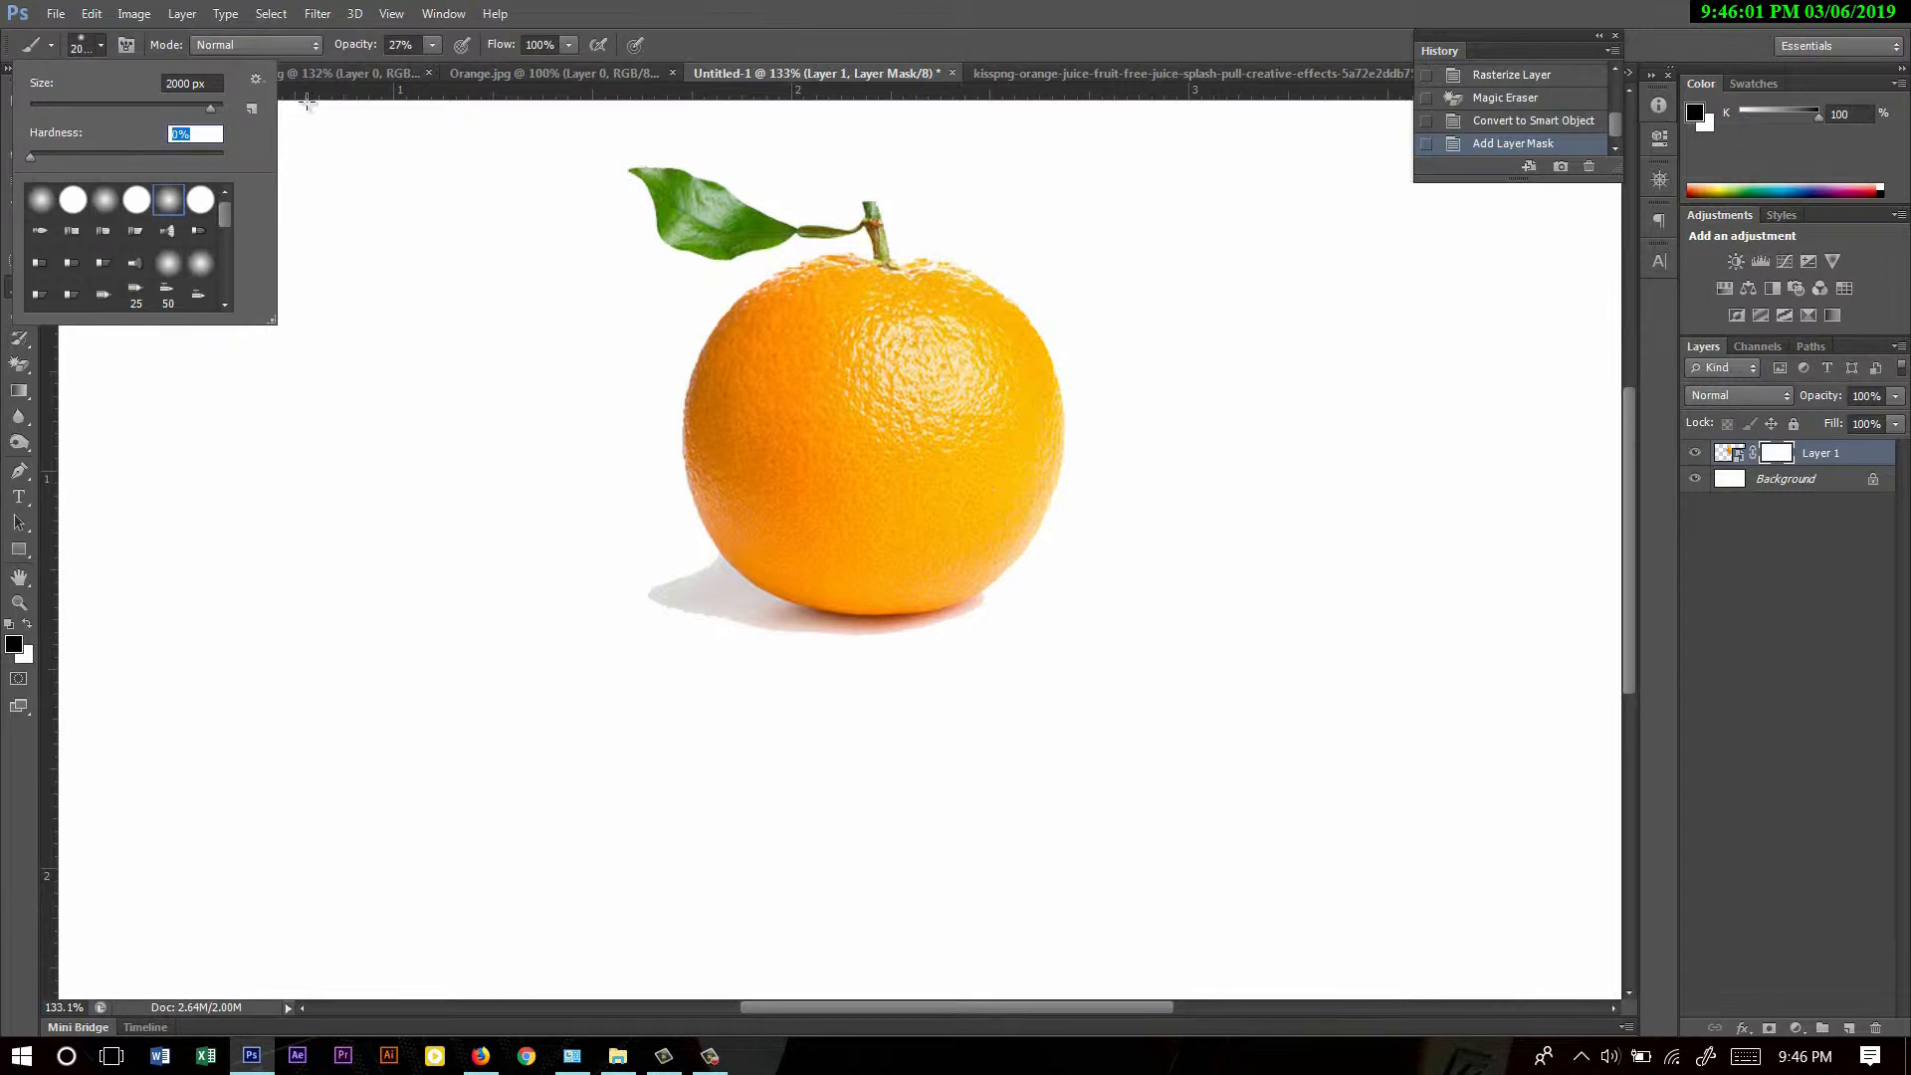
left_click(310, 100)
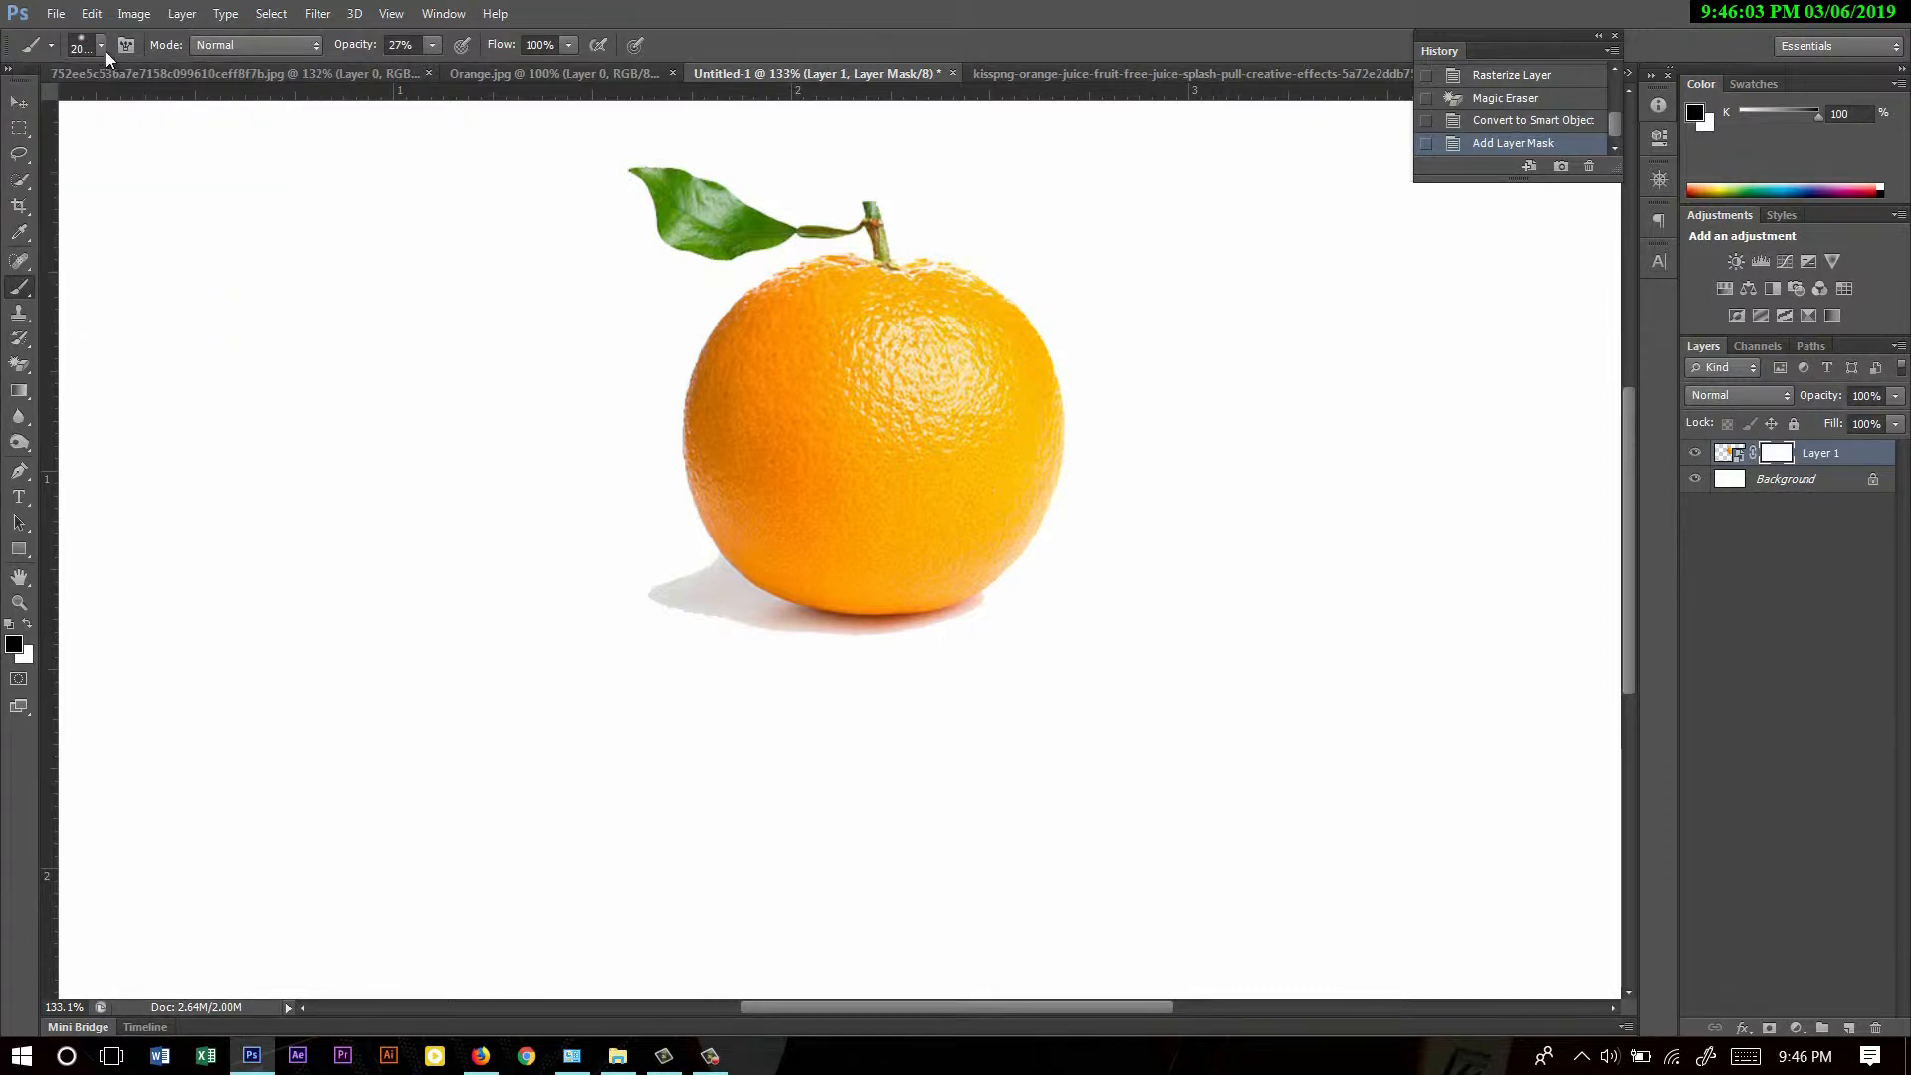
left_click(433, 45)
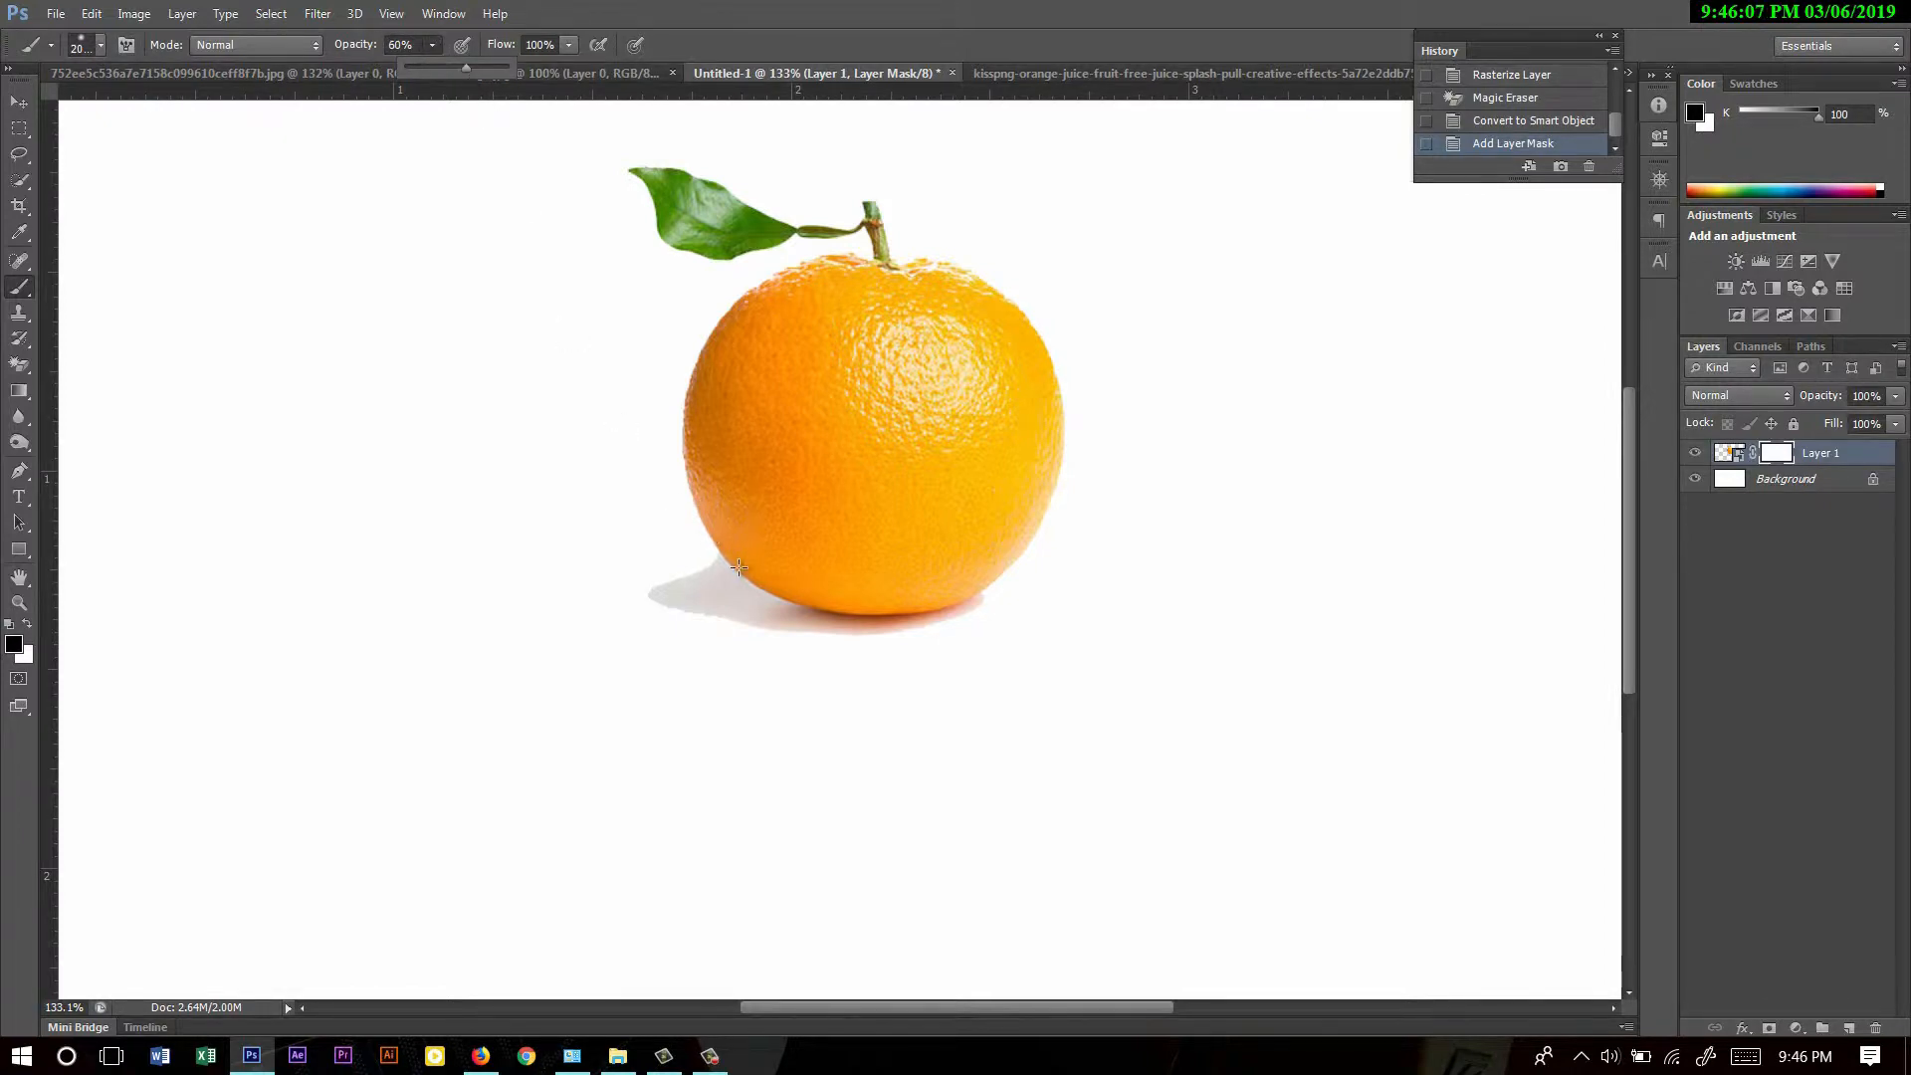
left_click(739, 568)
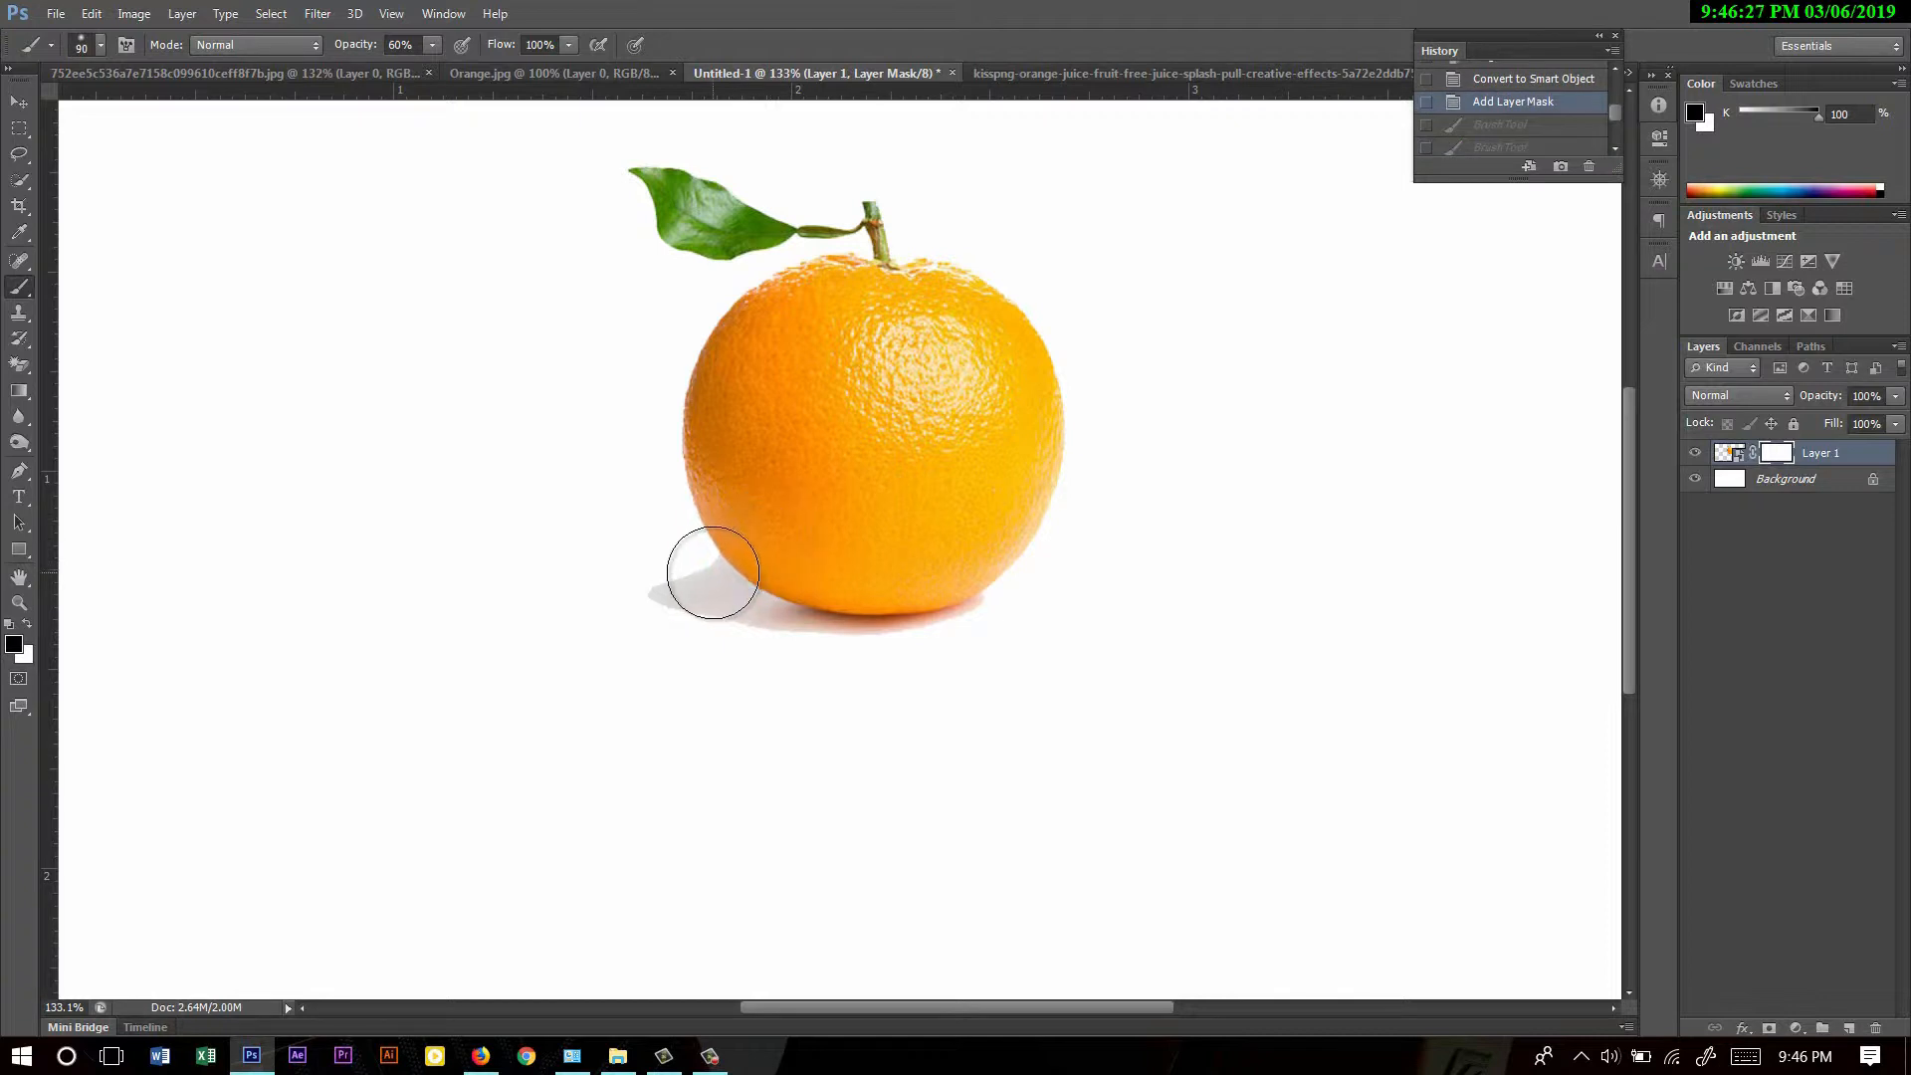
mouse_move(712, 572)
left_mouse_down()
mouse_move(918, 611)
mouse_move(705, 609)
mouse_move(653, 633)
mouse_move(1087, 626)
mouse_move(664, 628)
mouse_move(1088, 643)
mouse_move(775, 614)
mouse_move(877, 627)
mouse_move(640, 626)
mouse_move(882, 637)
mouse_move(712, 594)
mouse_move(826, 613)
mouse_move(1136, 595)
mouse_move(1037, 592)
mouse_move(891, 641)
mouse_move(1041, 588)
mouse_move(948, 616)
mouse_move(811, 611)
left_mouse_up()
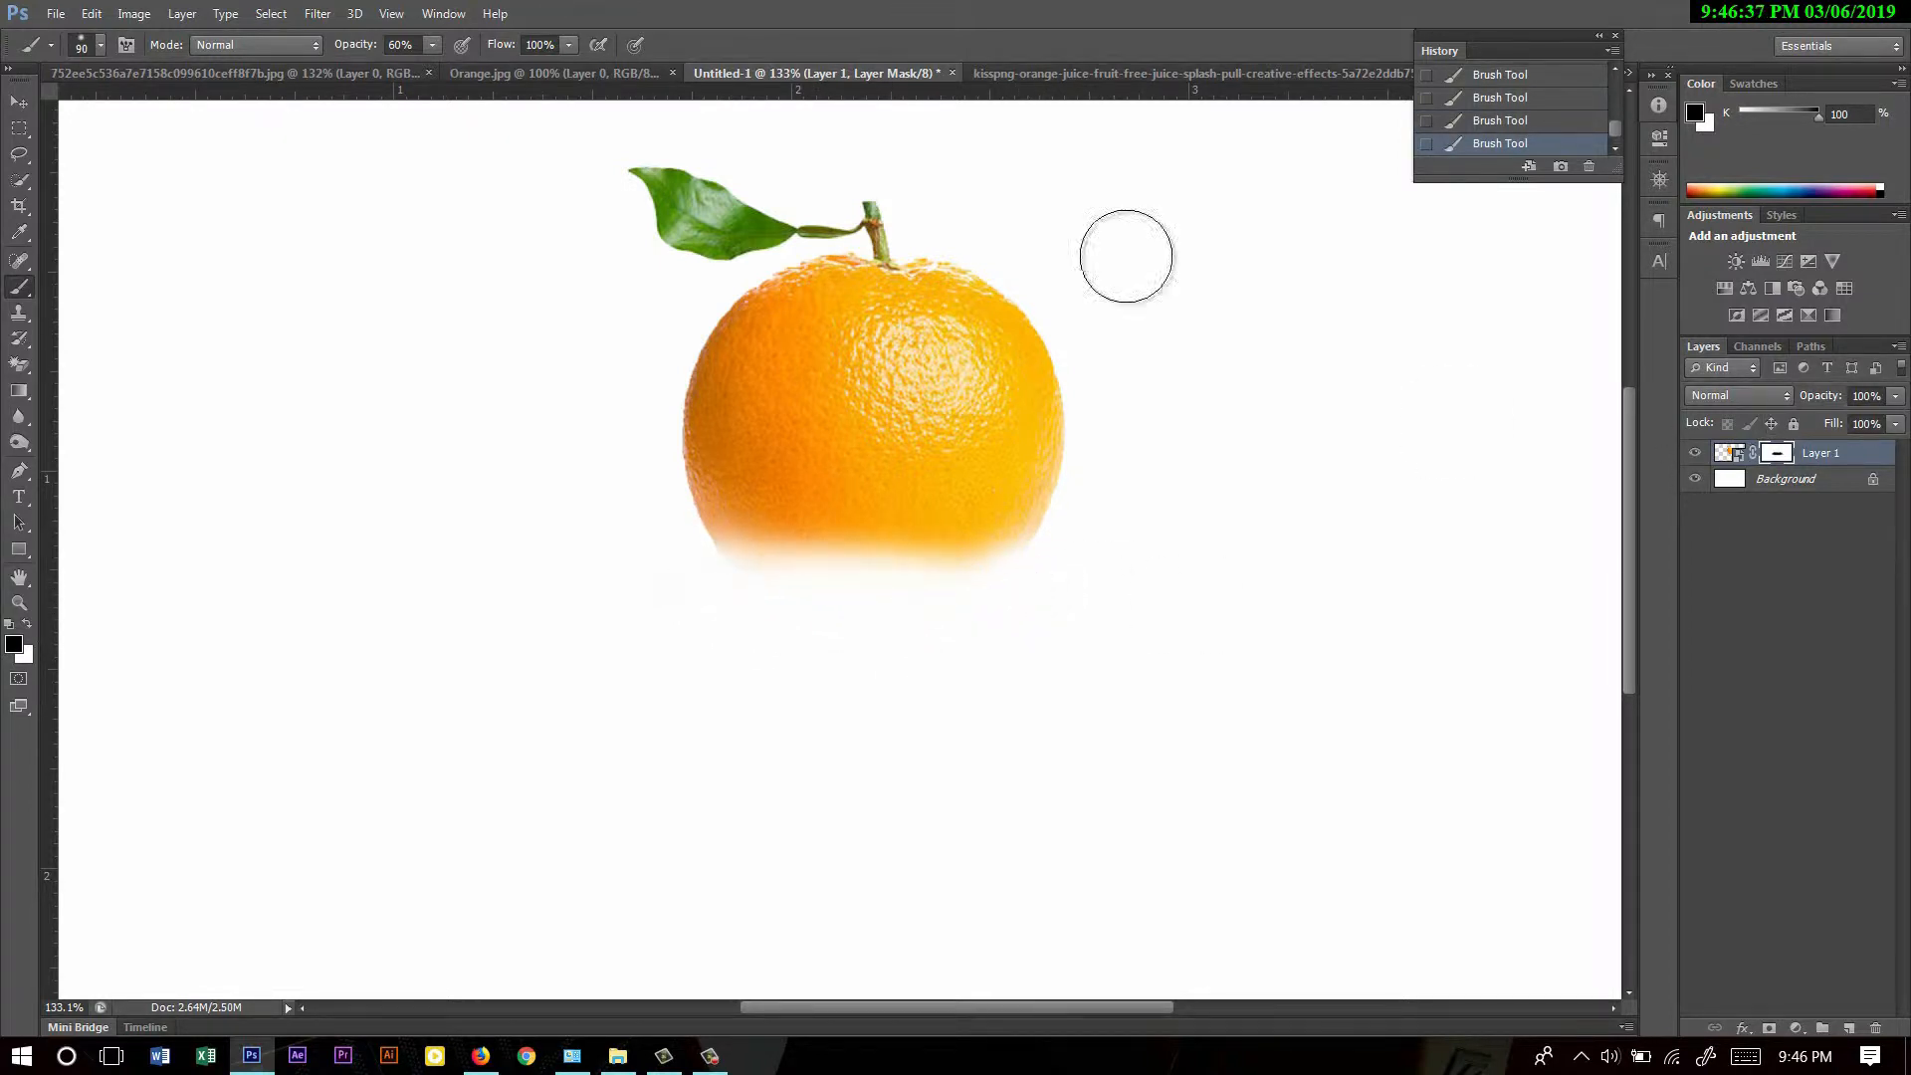
- Bring the orange juice splash from its own document into Untitled-1 as a new layer above the orange
left_click(1068, 80)
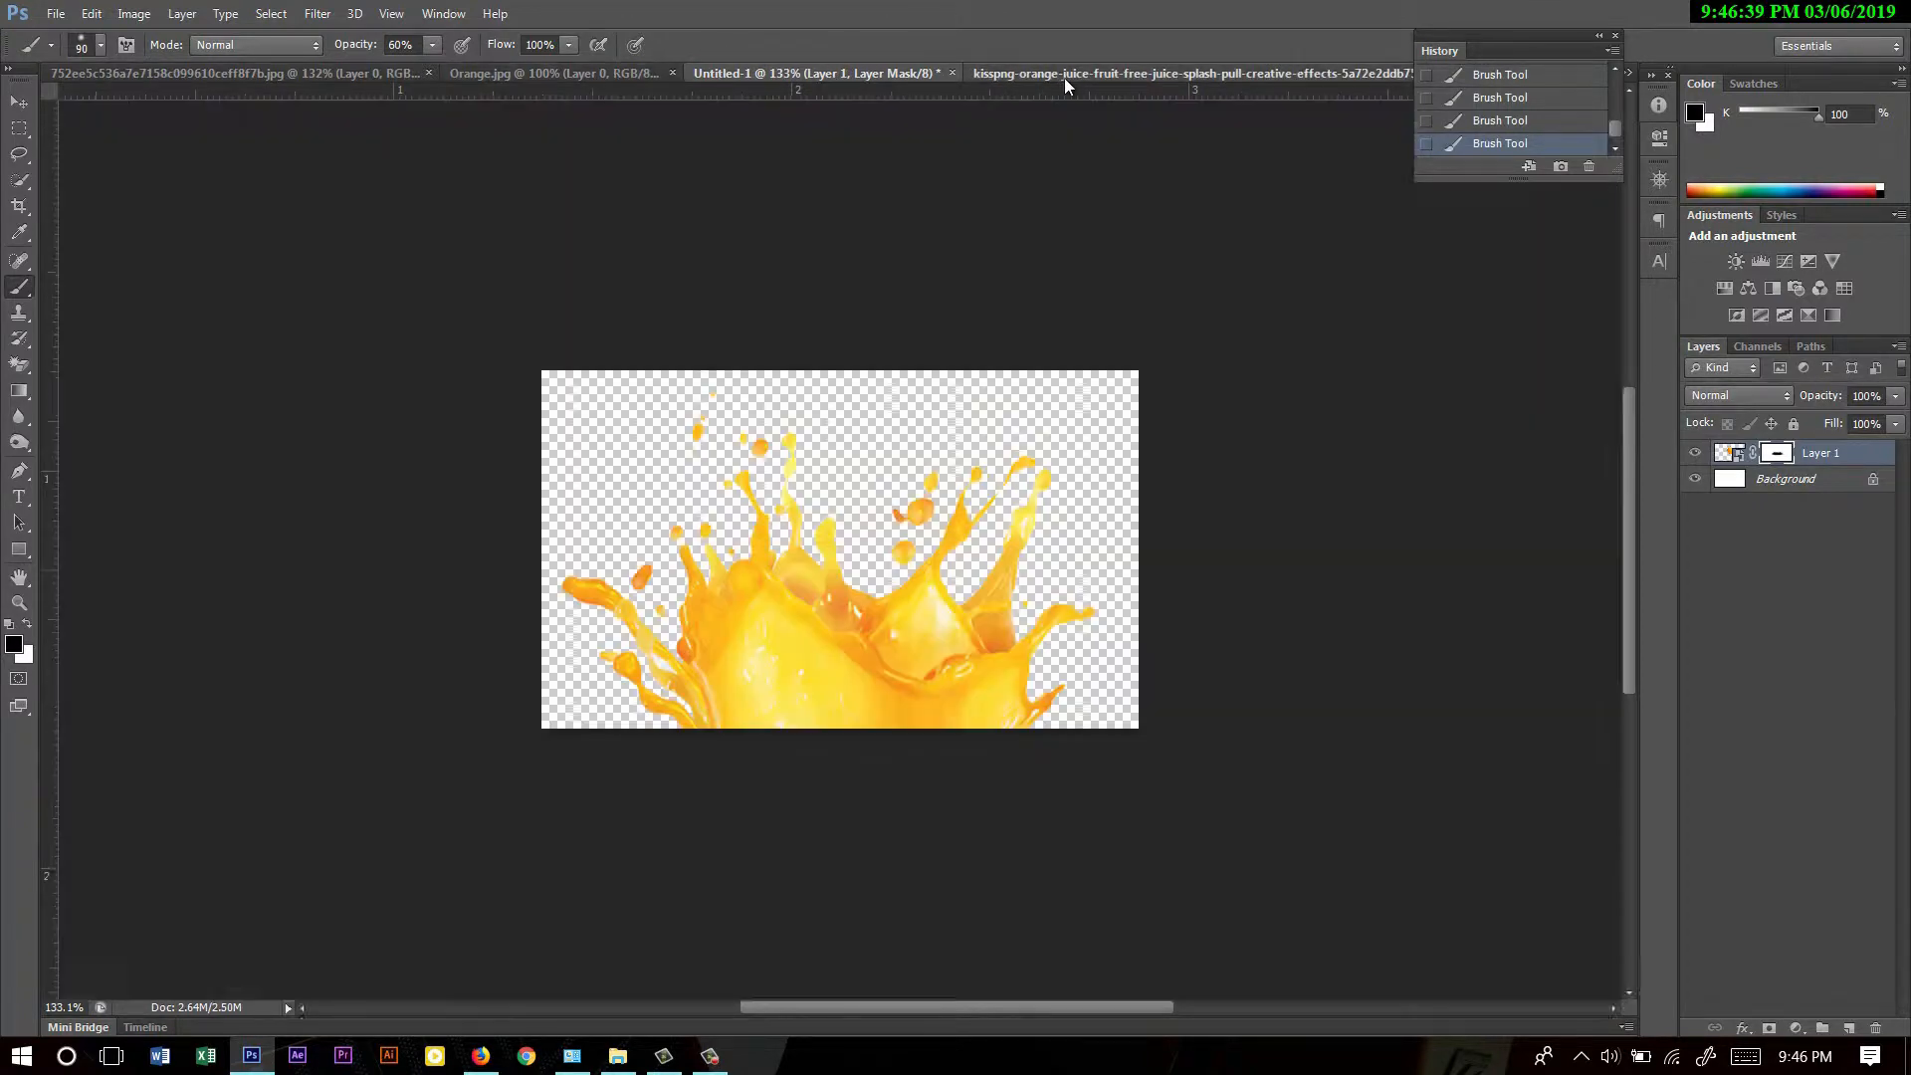
left_click(17, 103)
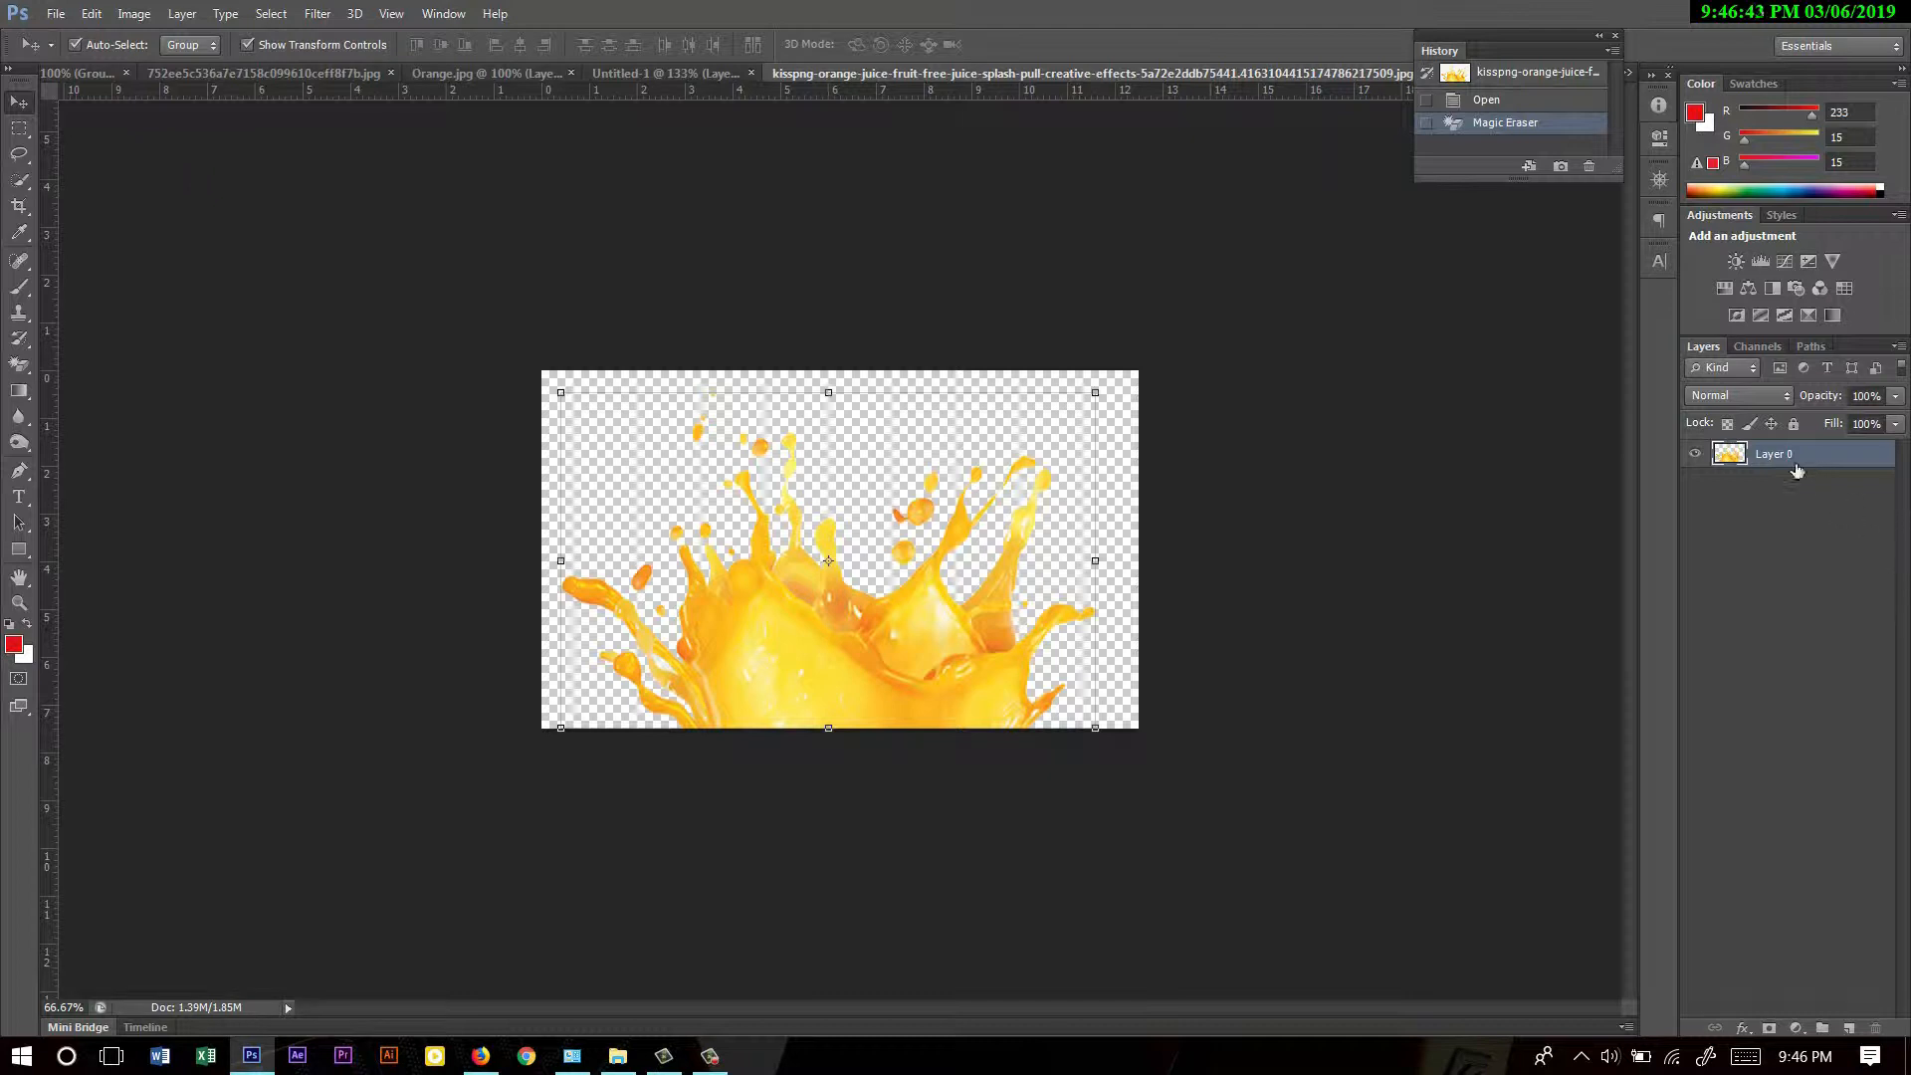
left_click_drag(902, 652, 1021, 834)
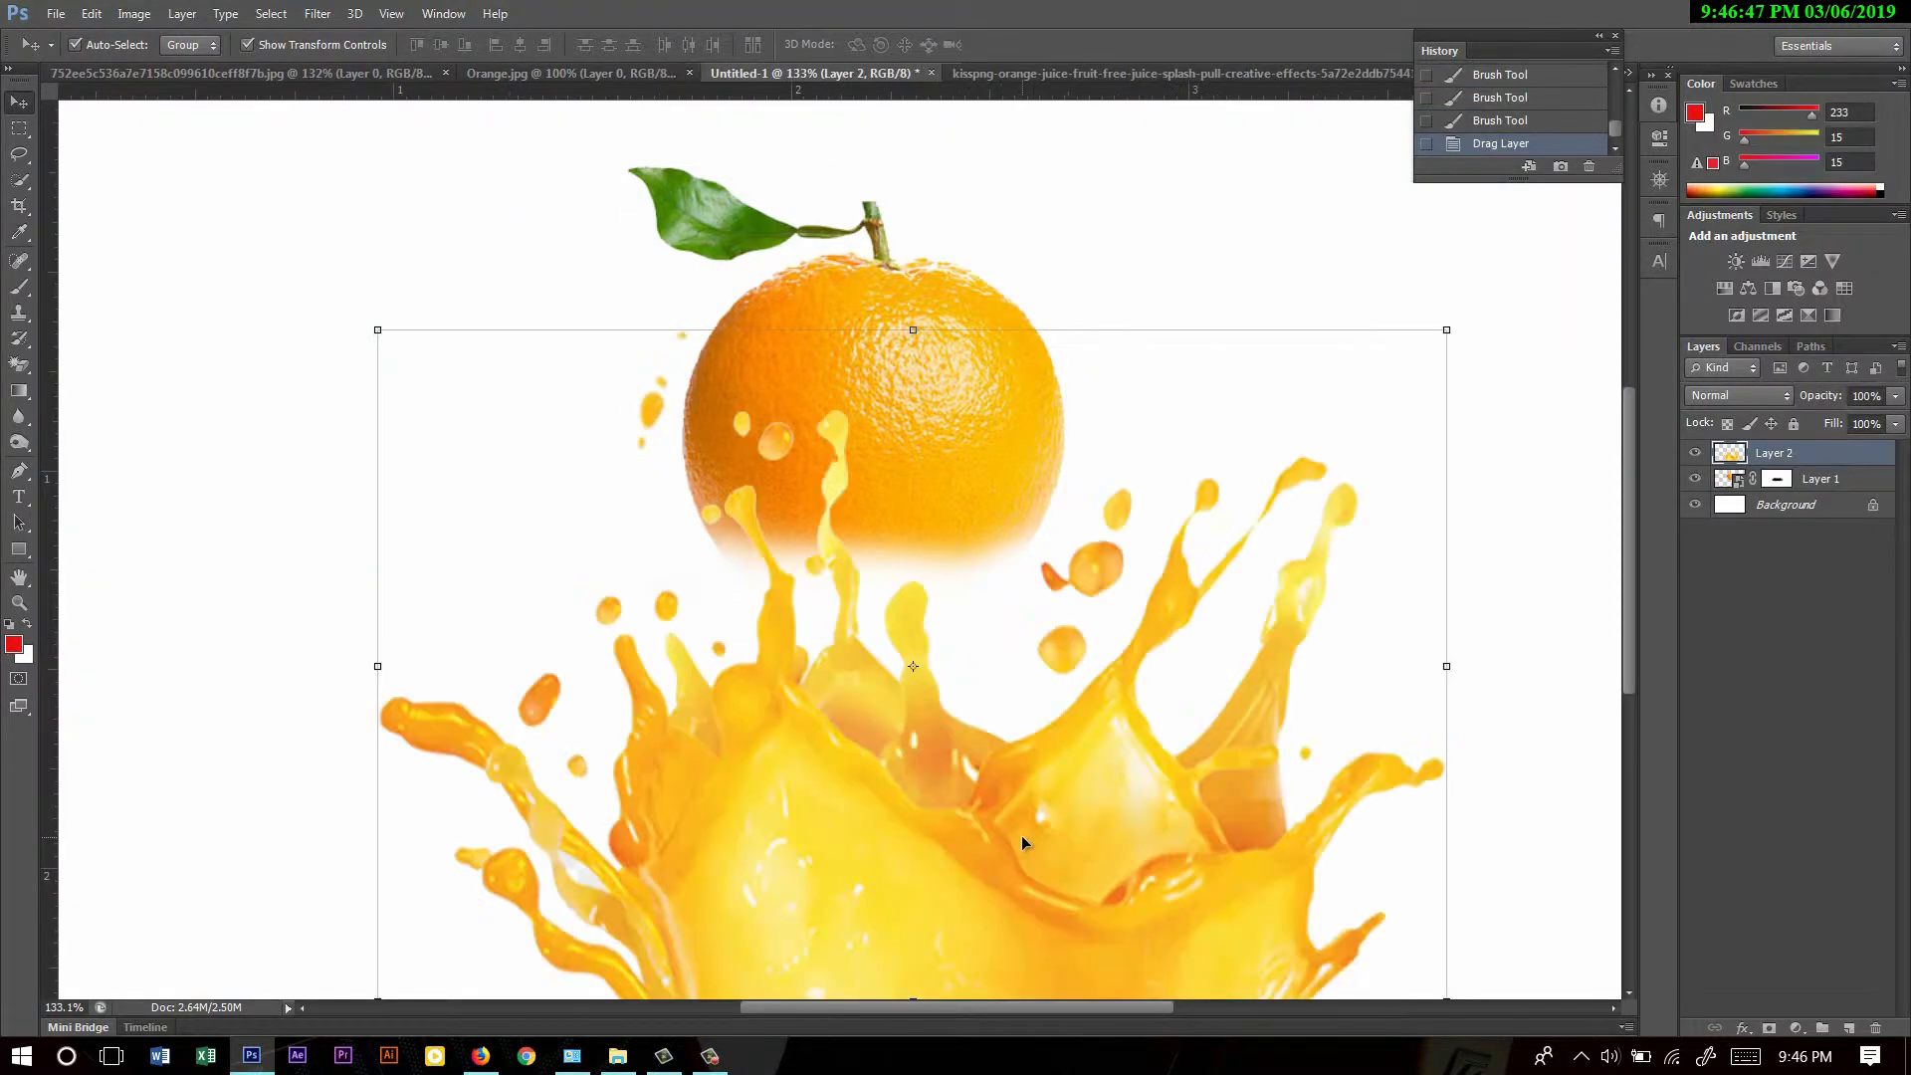
key("ctrl+0")
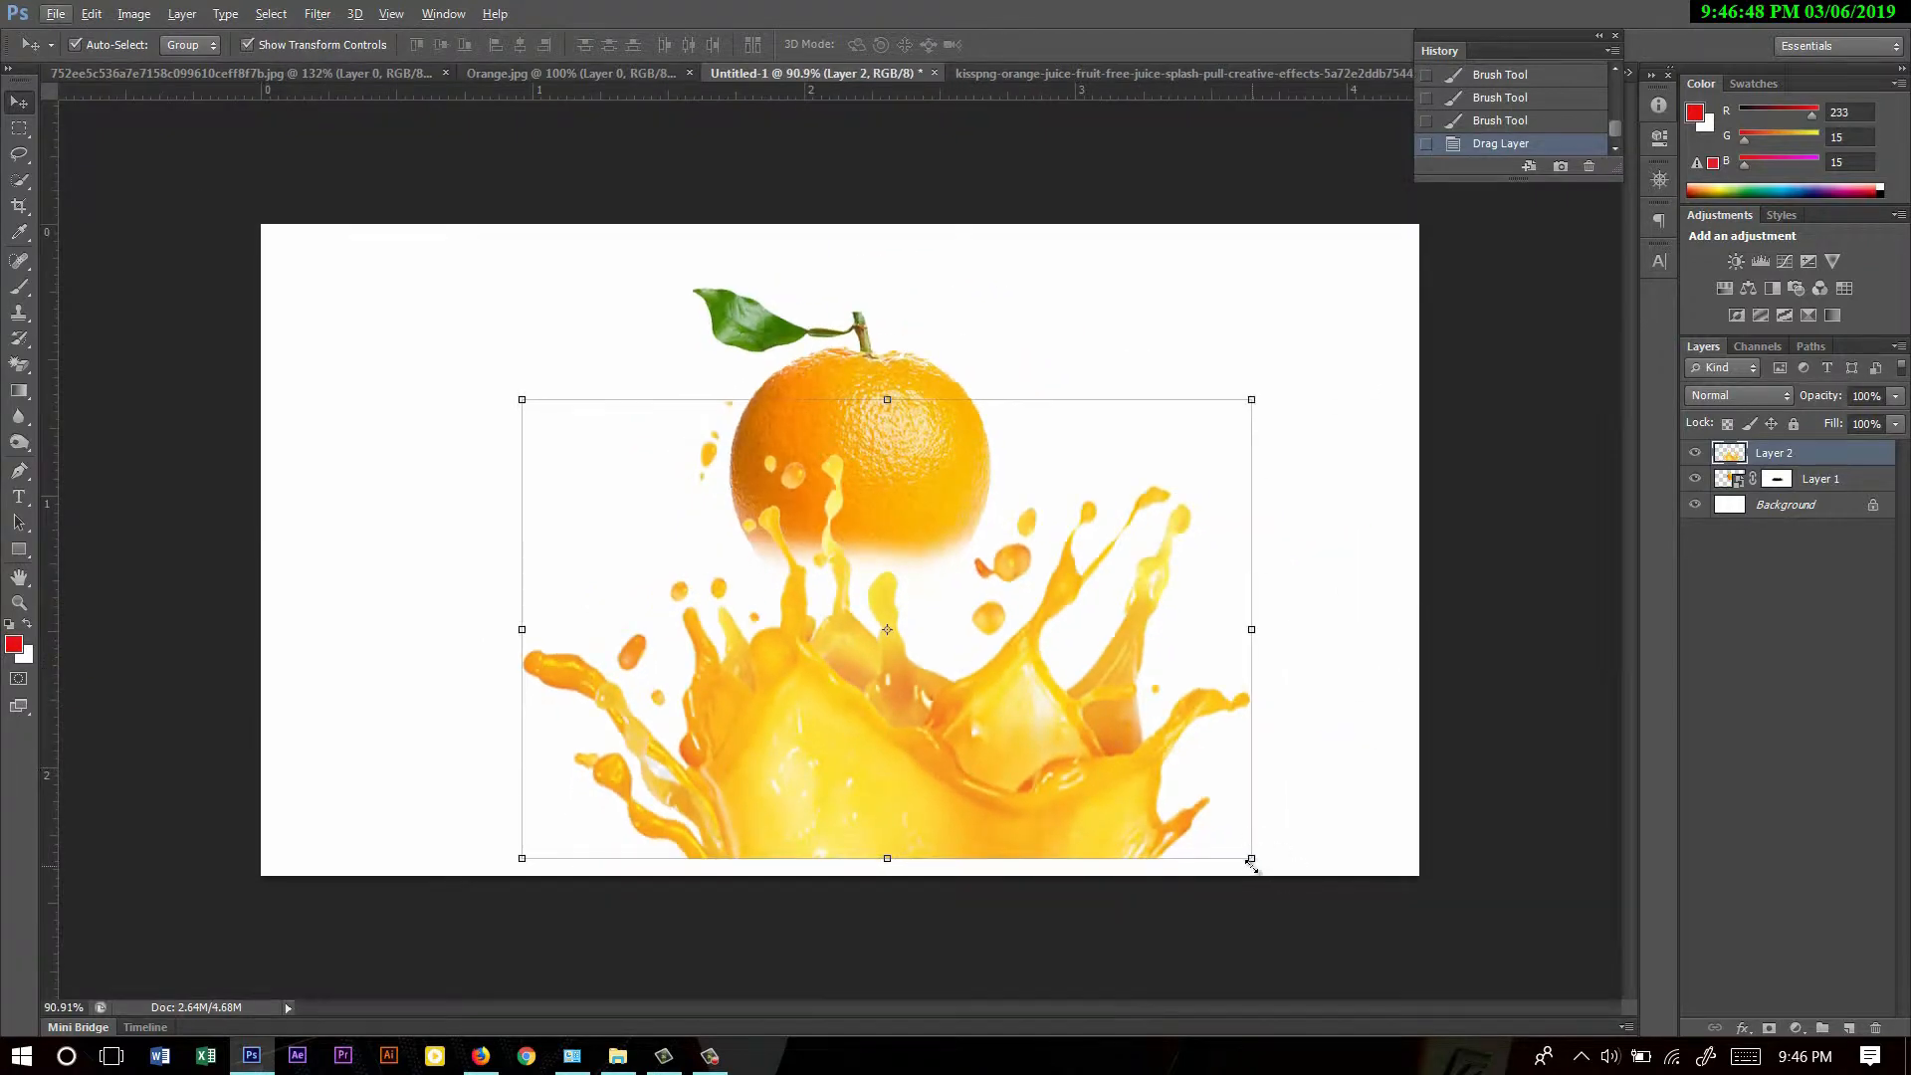
- Flip the splash upside down, scale it to about 35%, and place it below the orange
left_click_drag(1251, 860, 714, 514)
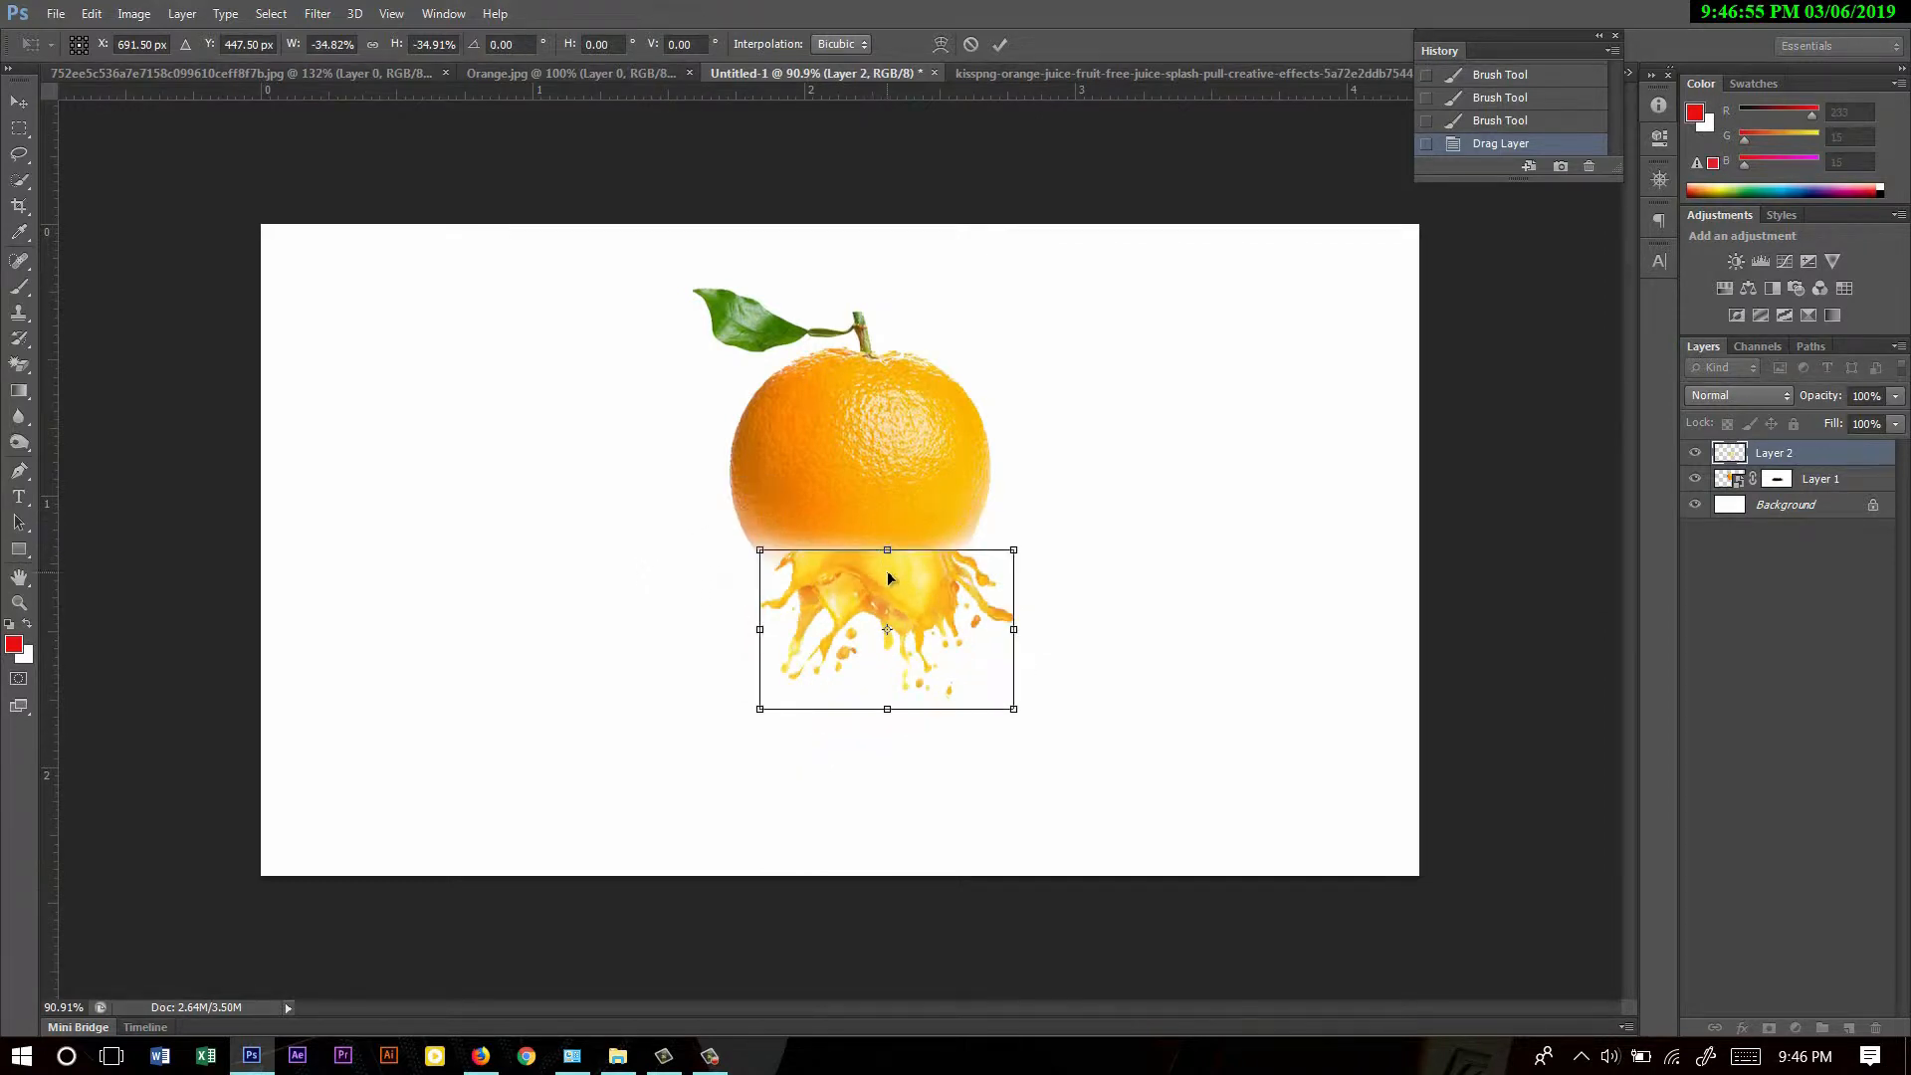
key("Return")
left_click_drag(884, 607, 827, 688)
key("ctrl+plus")
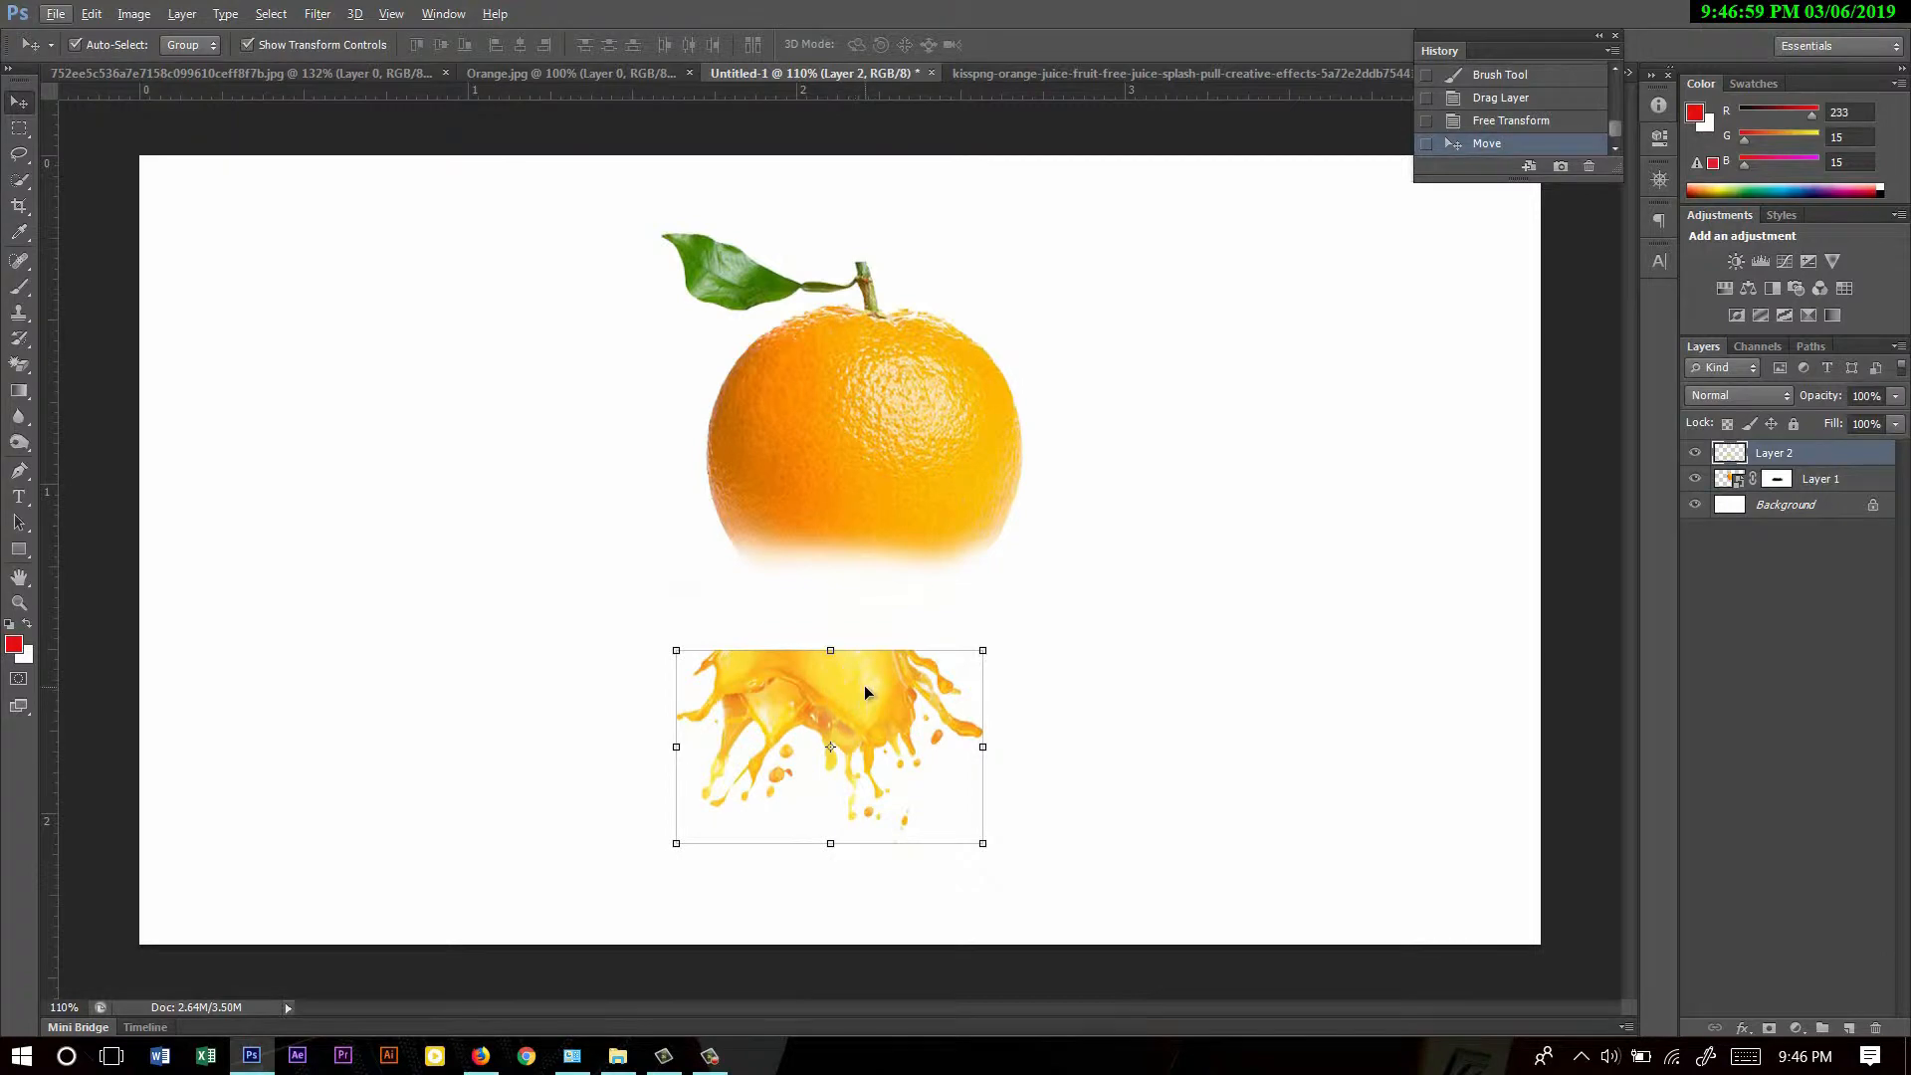
- Open Liquify on the splash layer and push part of its flat upper edge upward using a brush size of 70
left_click(311, 14)
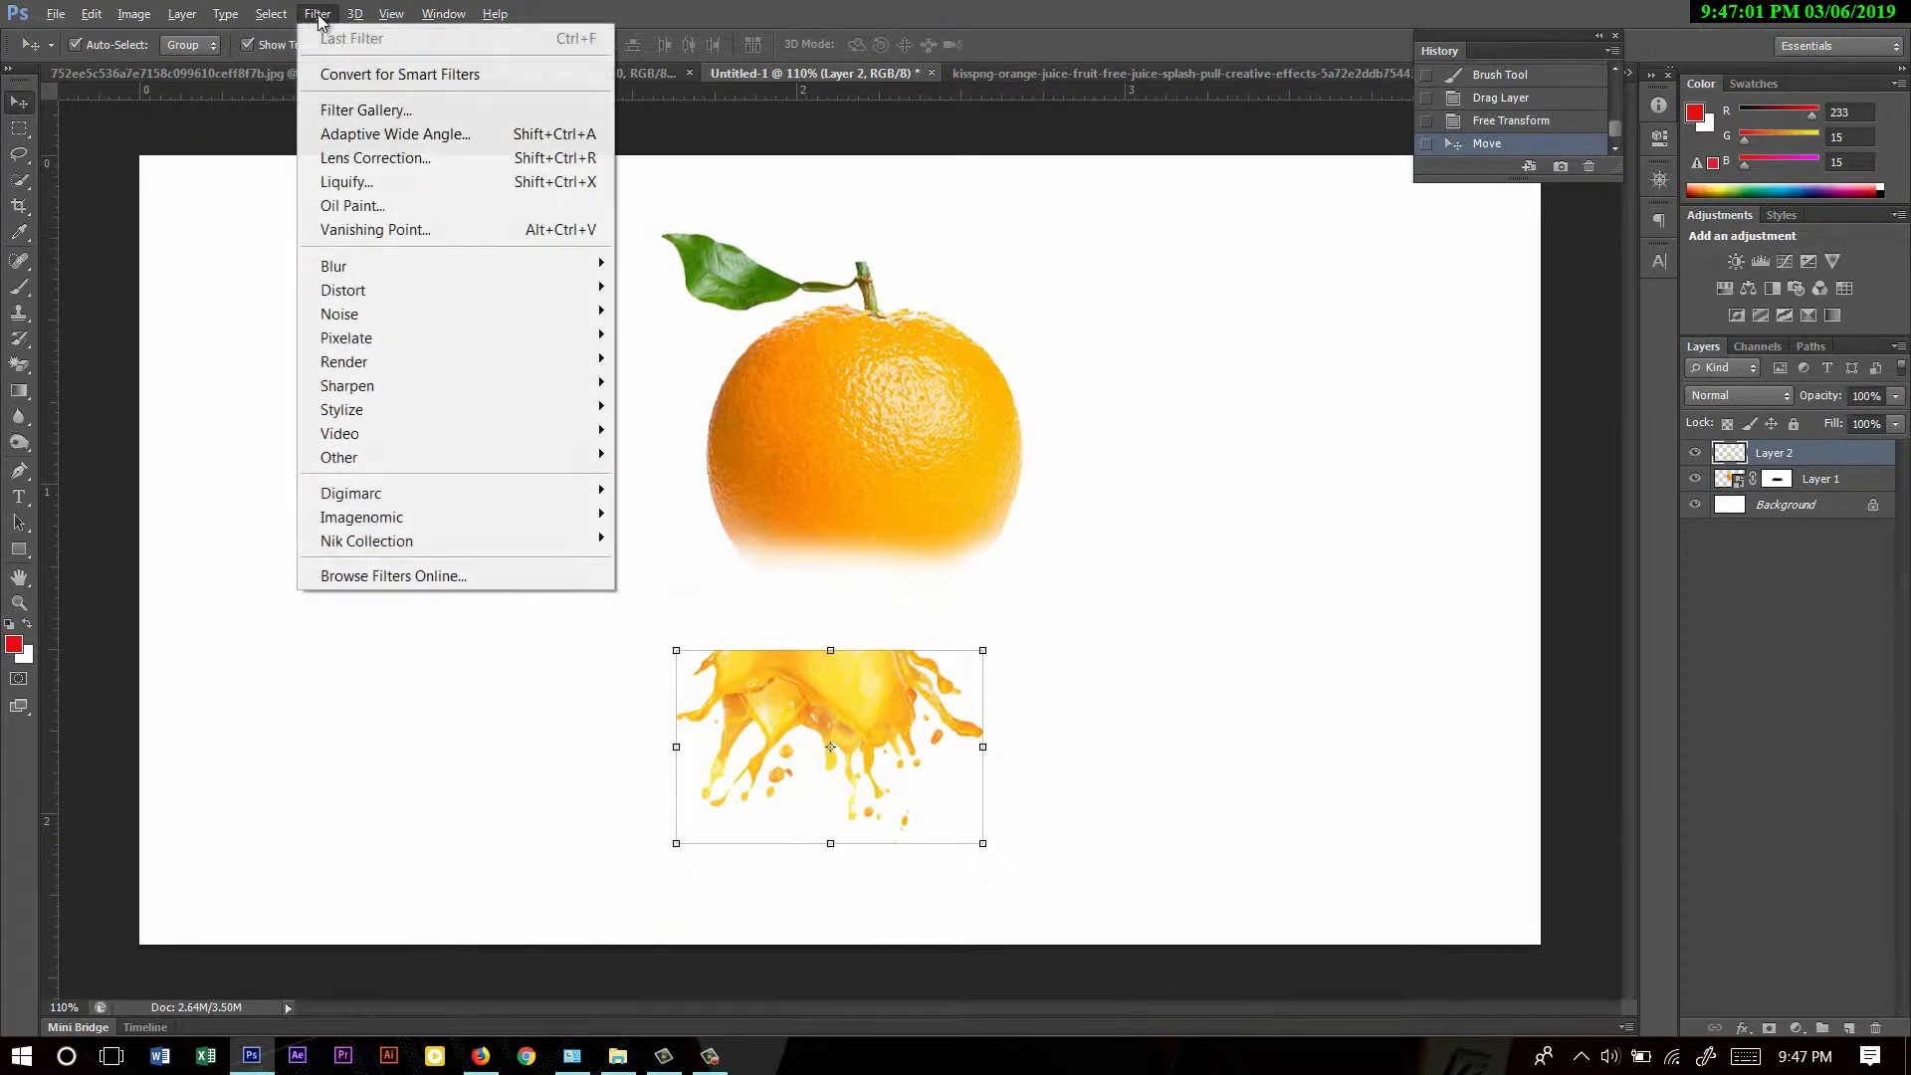
left_click(384, 187)
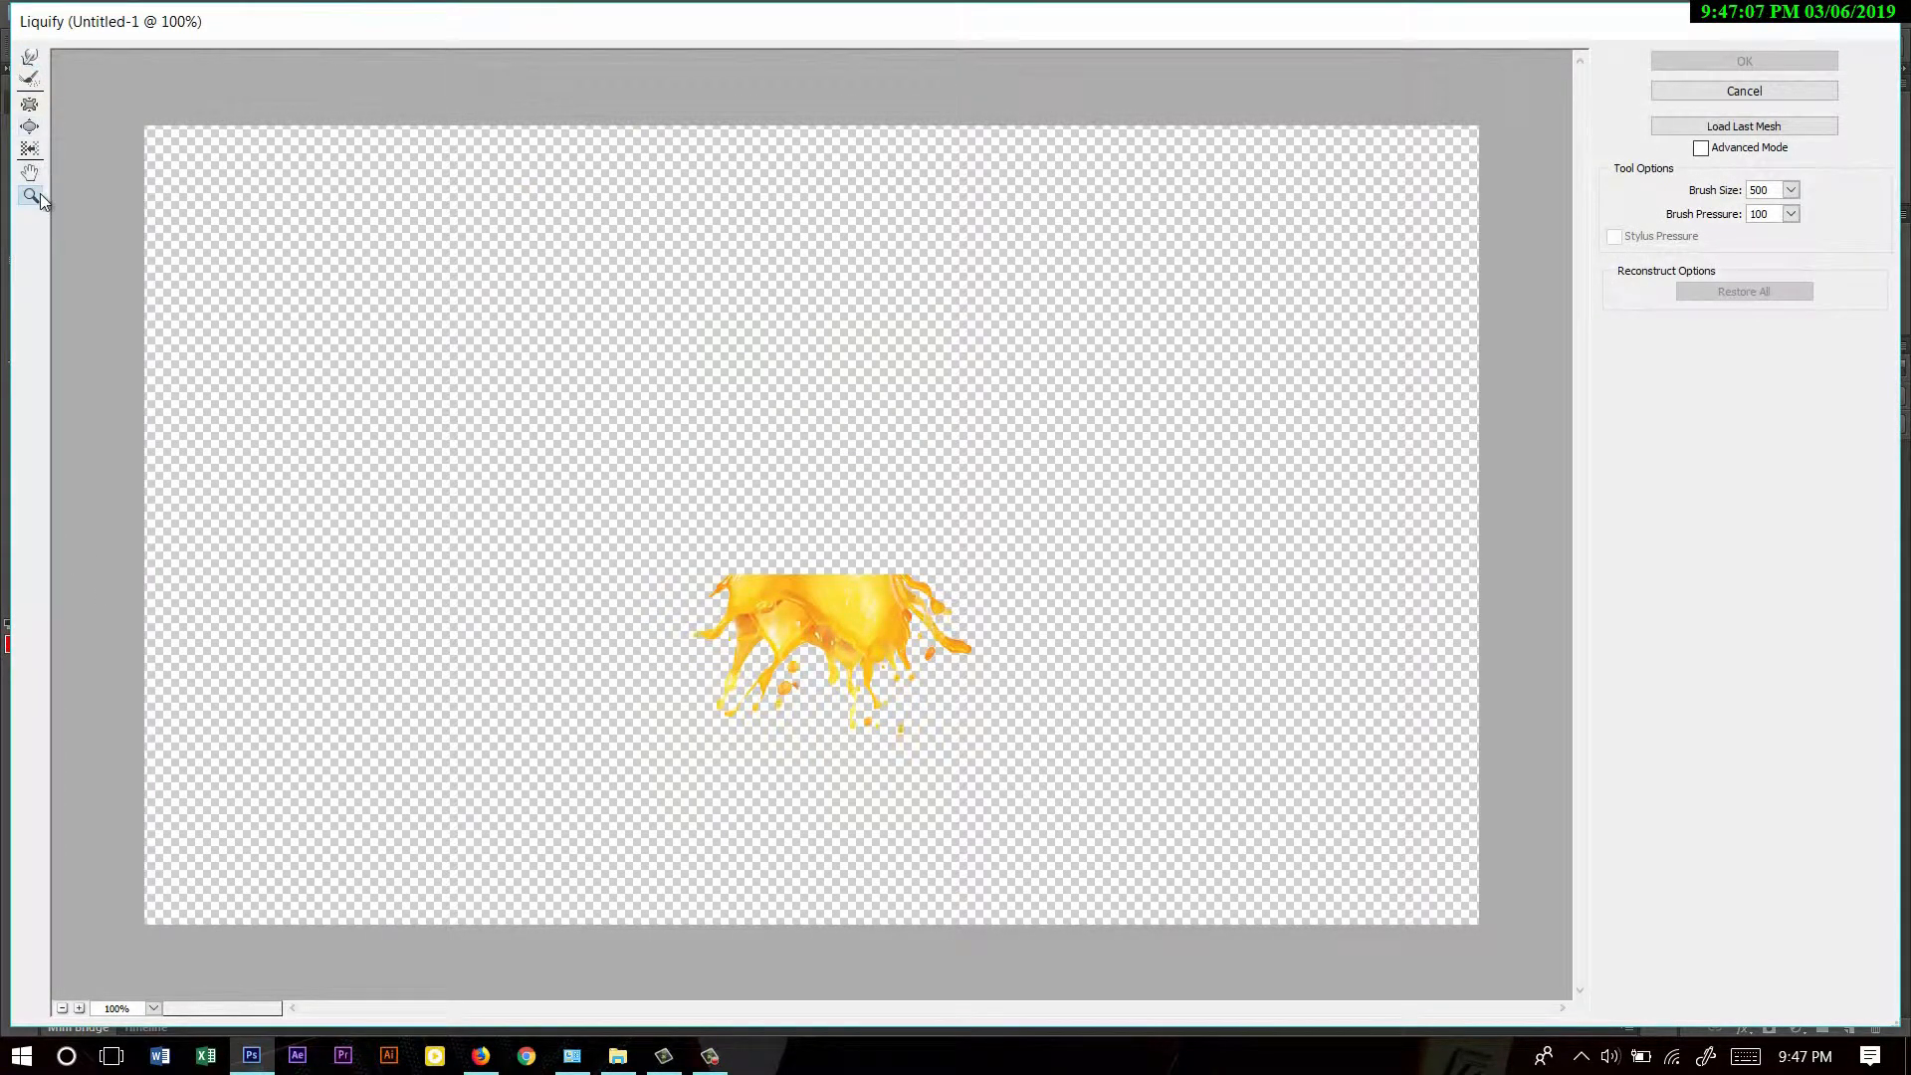
left_click(827, 598)
left_click(813, 585)
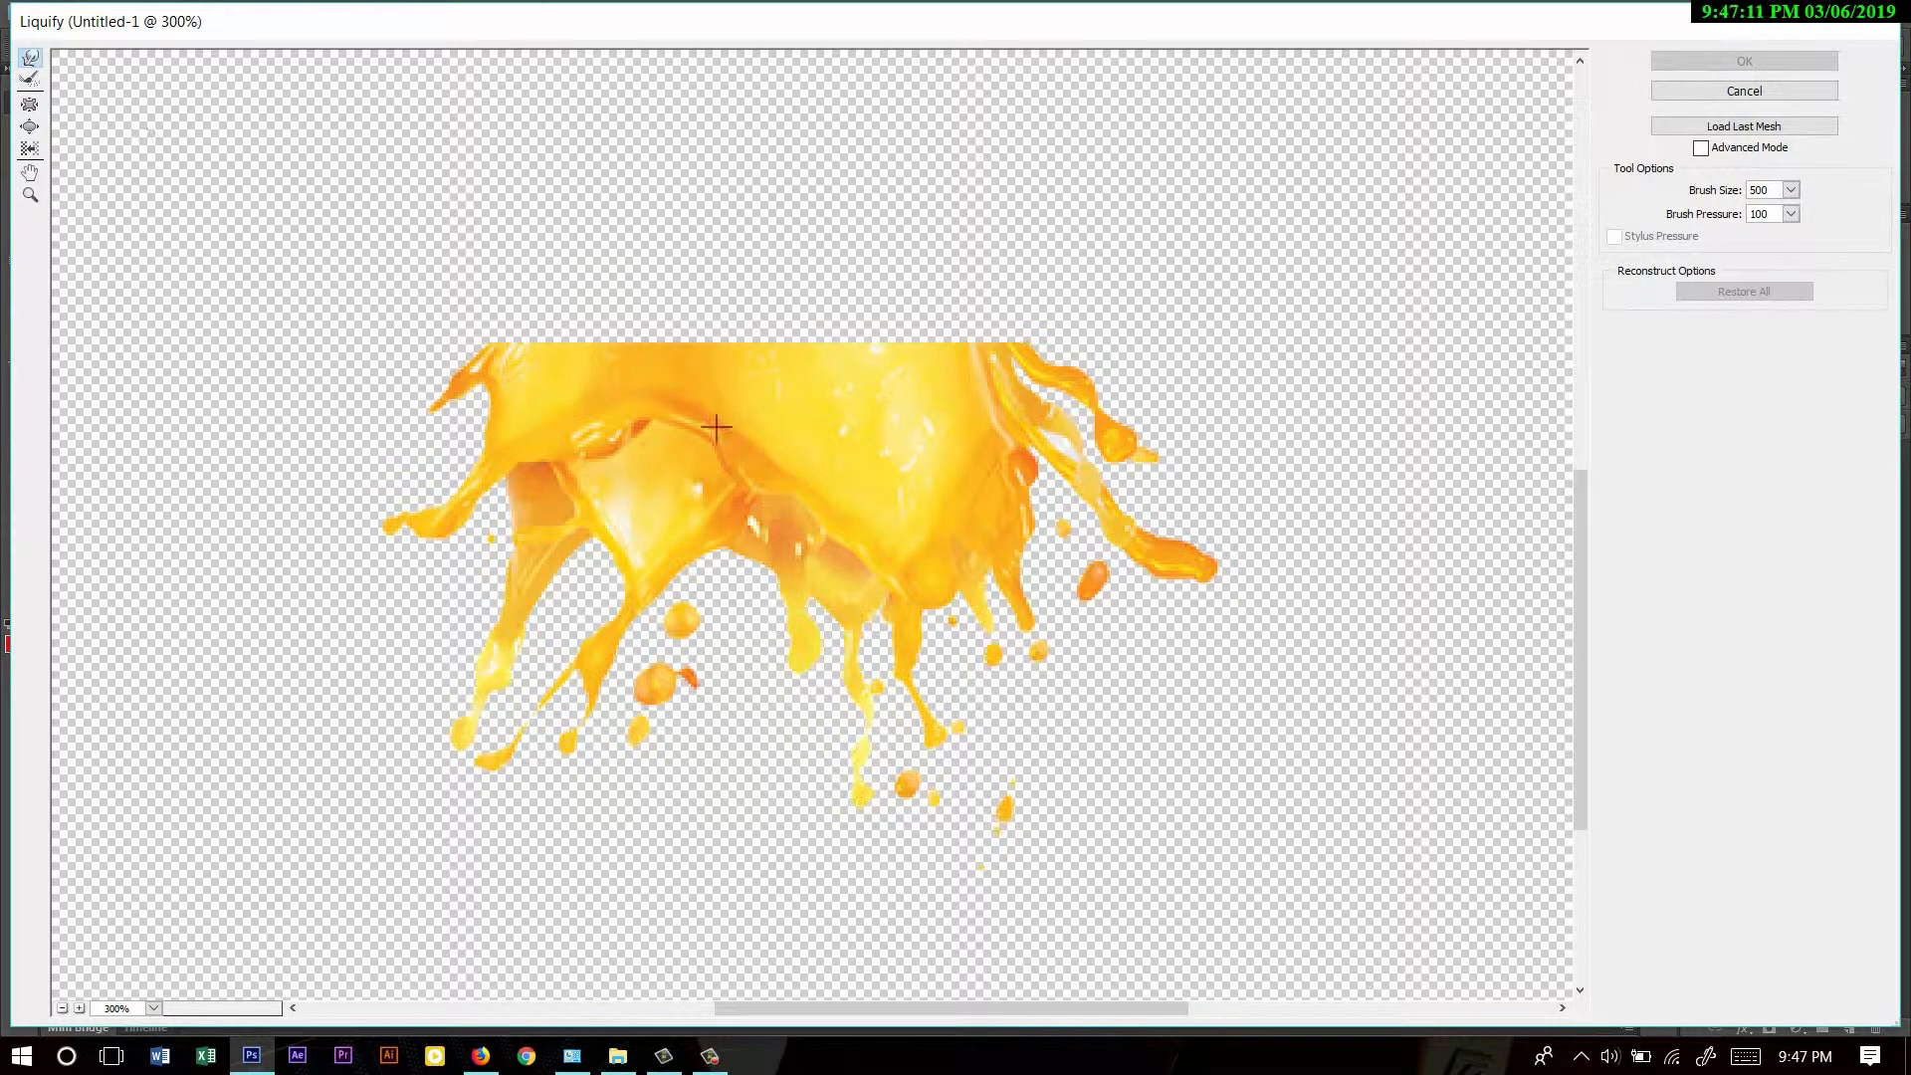
key("bracketleft")
key("bracketleft")
key("bracketleft")
key("bracketleft")
key("bracketleft")
key("bracketleft")
key("bracketleft")
key("bracketleft")
key("bracketleft")
key("bracketleft")
key("bracketleft")
key("bracketleft")
key("bracketleft")
key("bracketleft")
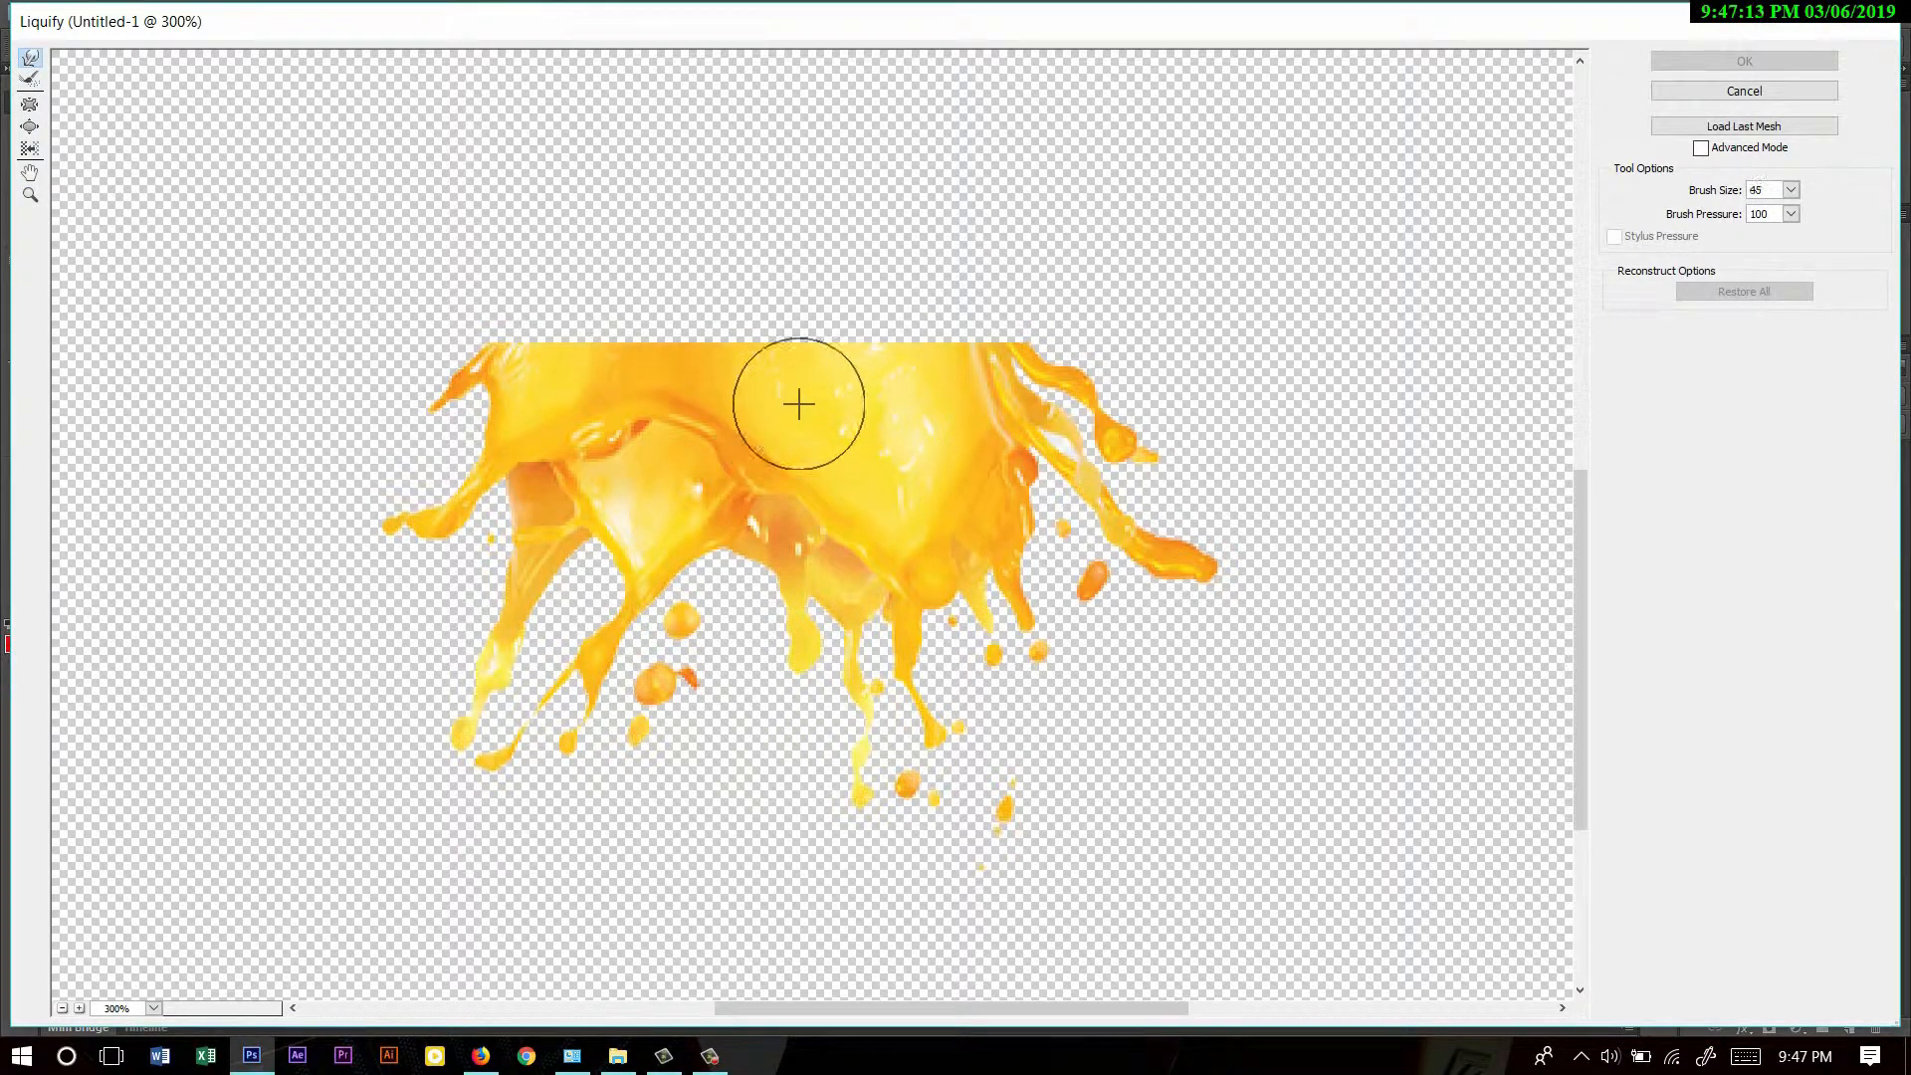
key("bracketright")
key("bracketright")
key("bracketright")
key("bracketright")
left_click_drag(827, 400, 866, 192)
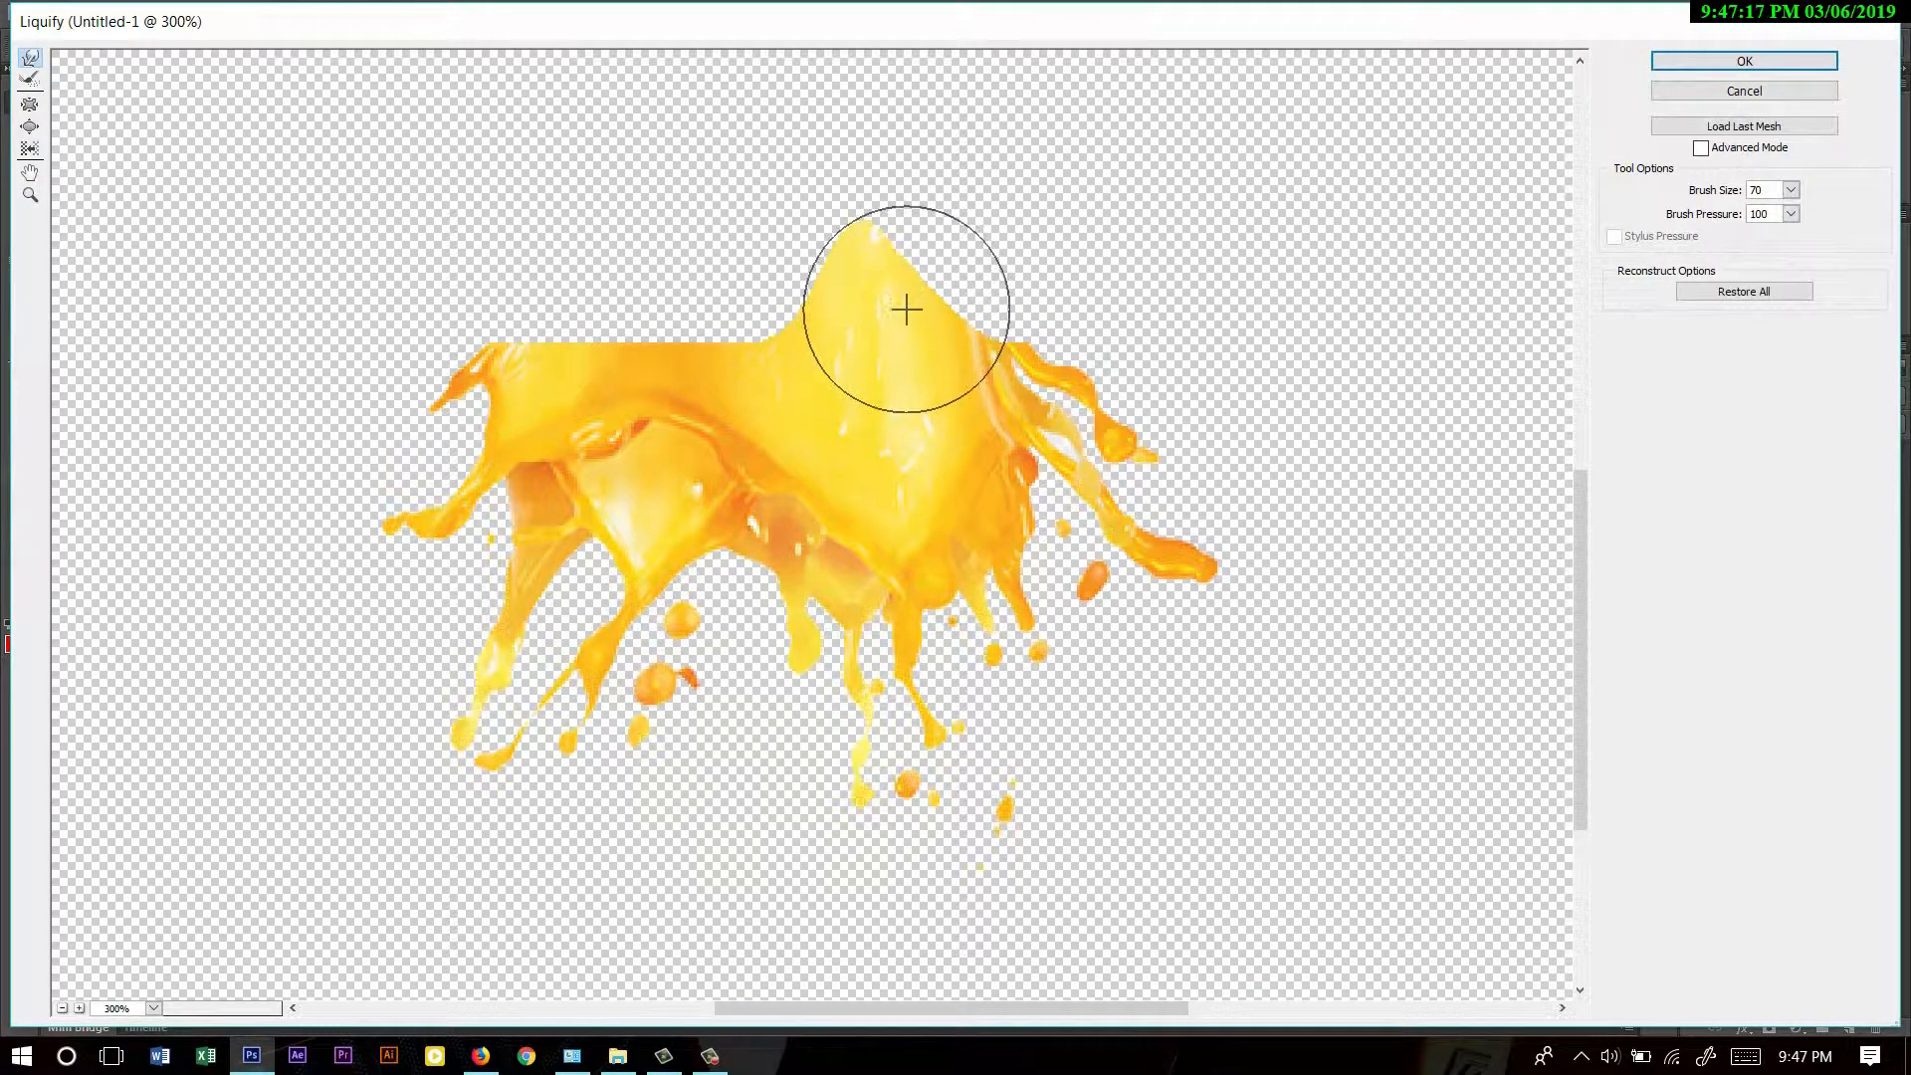
- Reduce the Liquify brush size to 45 and pull more of the splash's flat upper edge up into peaks
key("bracketleft")
key("bracketleft")
key("bracketleft")
mouse_move(970, 326)
left_mouse_down()
mouse_move(963, 279)
mouse_move(994, 316)
mouse_move(981, 290)
left_mouse_up()
mouse_move(725, 322)
left_mouse_down()
mouse_move(710, 193)
mouse_move(770, 324)
mouse_move(770, 243)
mouse_move(742, 324)
mouse_move(717, 205)
left_mouse_up()
left_click_drag(661, 342, 639, 205)
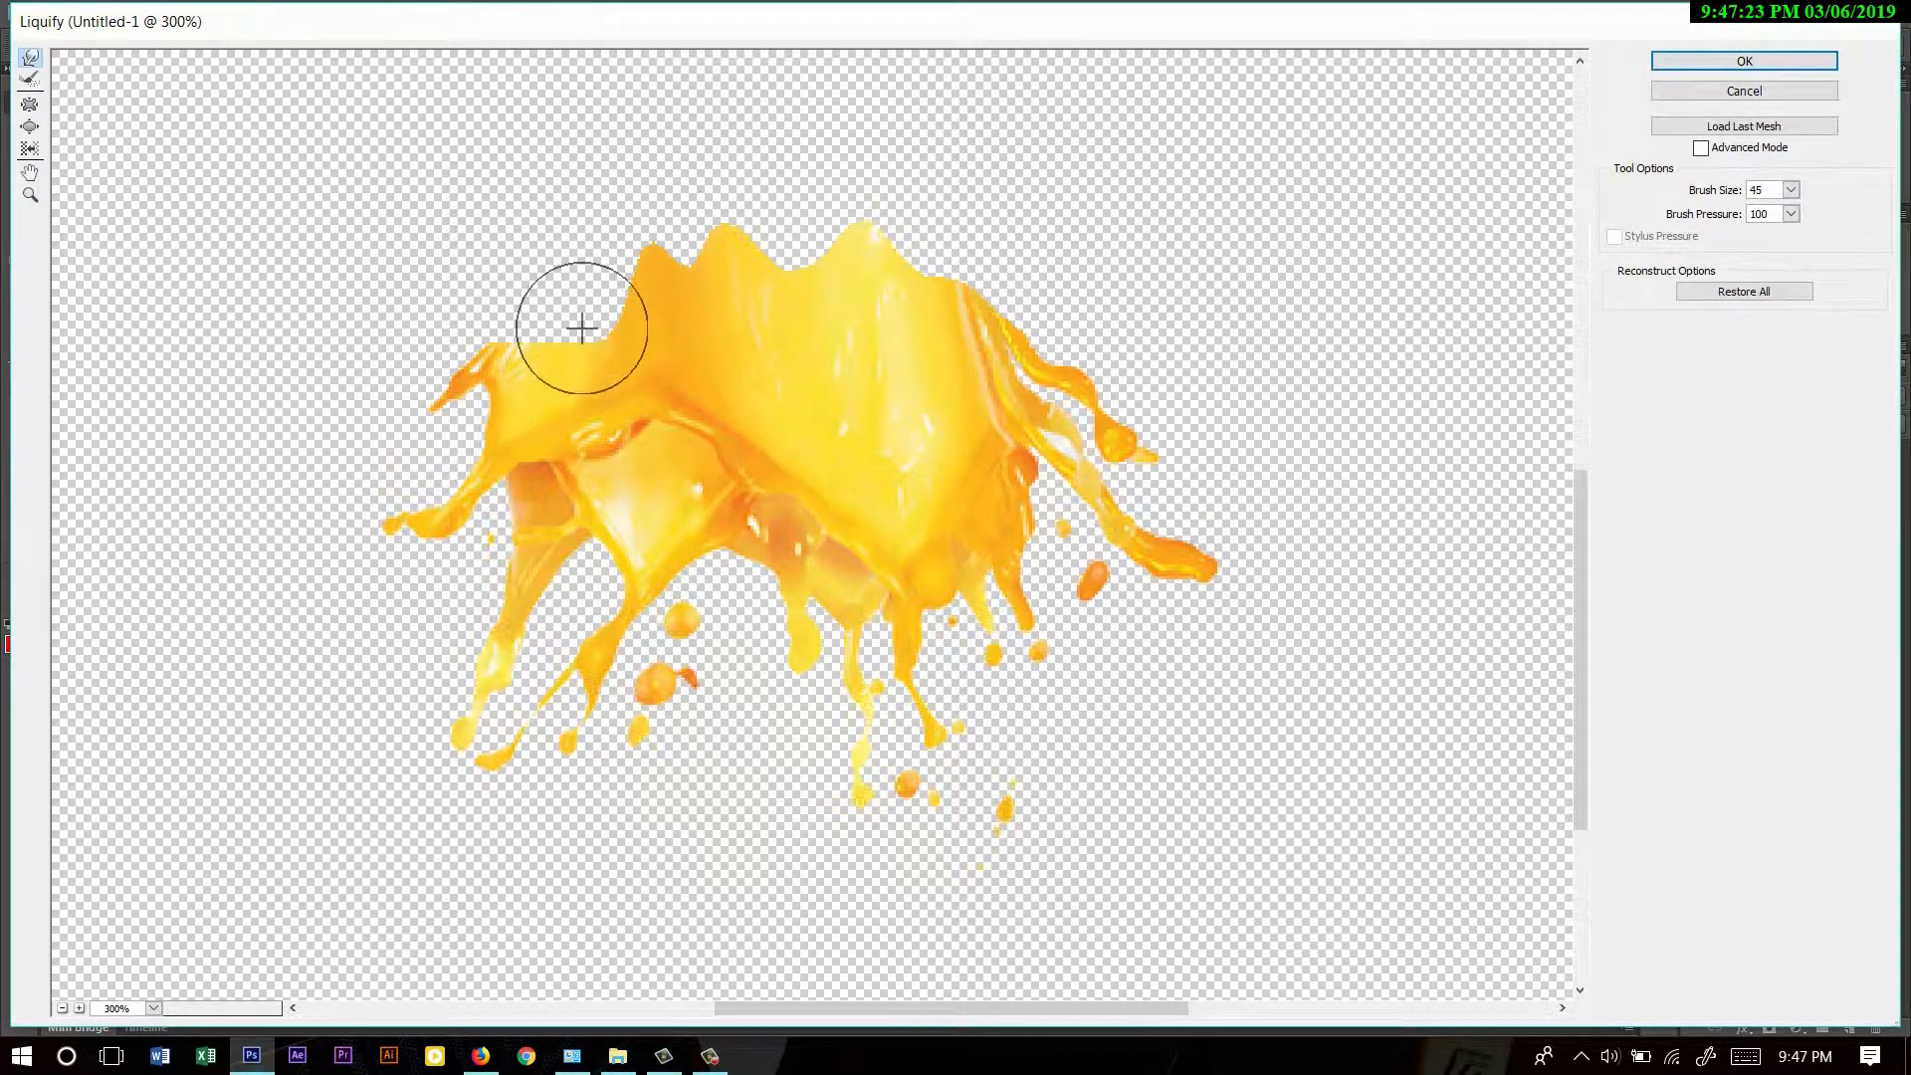
left_click_drag(580, 325, 580, 188)
left_click_drag(533, 320, 547, 215)
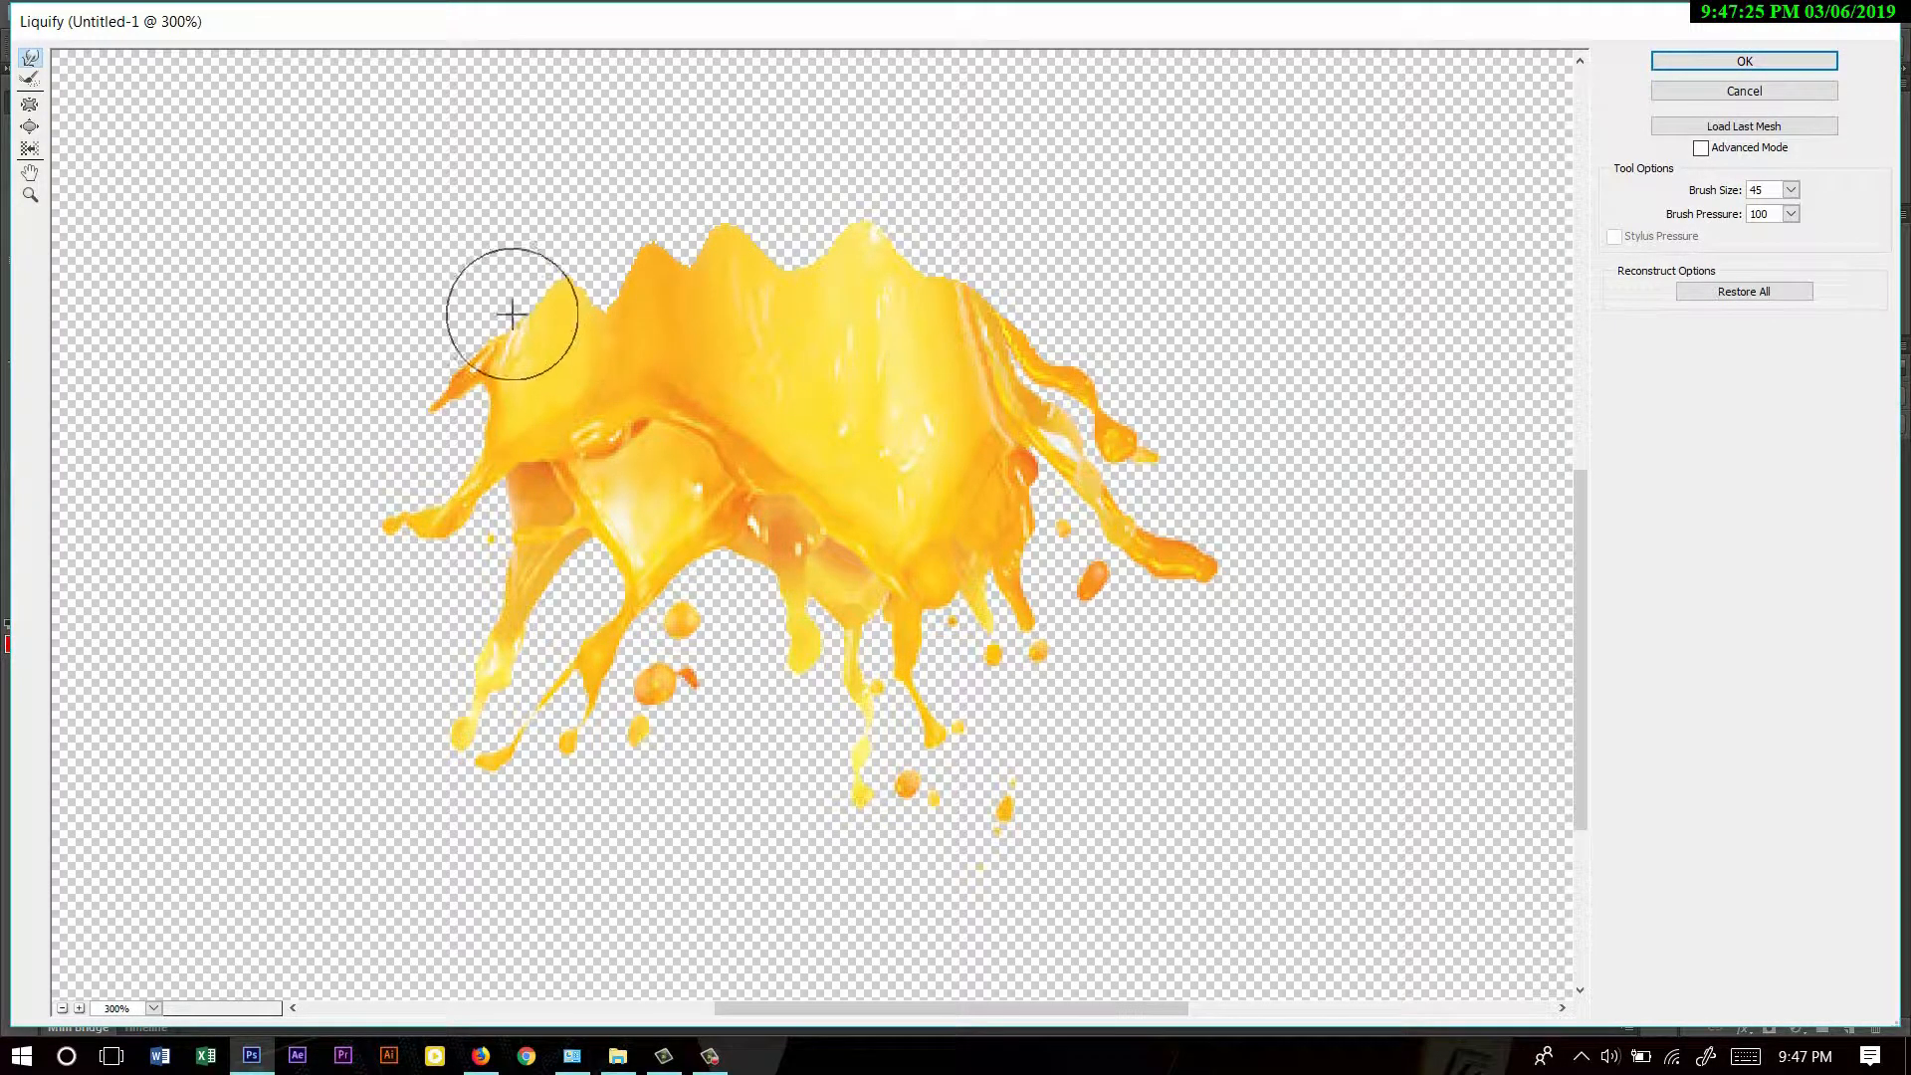
- Fill the gaps between the peaks to form a tall, roughly level juice column, and apply the Liquify filter
mouse_move(555, 290)
left_mouse_down()
mouse_move(601, 212)
mouse_move(607, 235)
mouse_move(675, 209)
left_mouse_up()
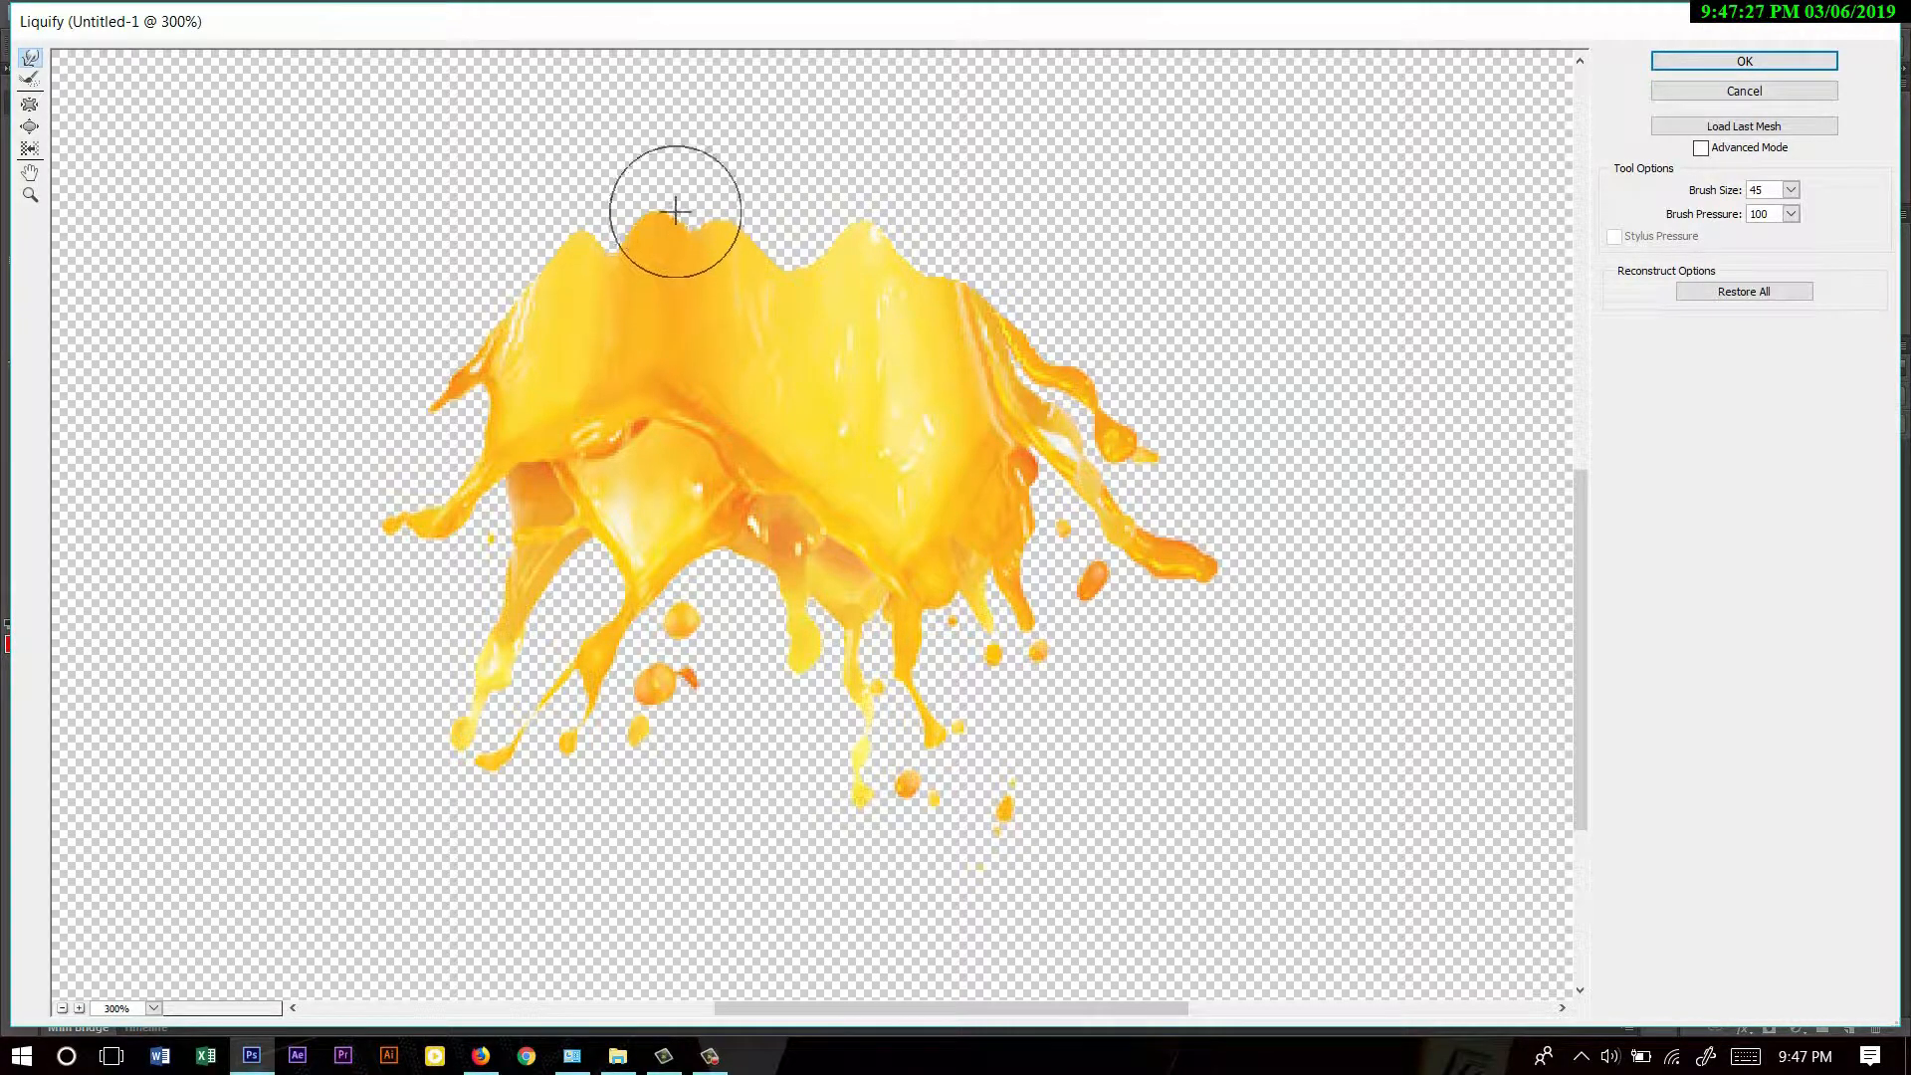
mouse_move(563, 273)
left_mouse_down()
mouse_move(565, 211)
mouse_move(529, 297)
mouse_move(533, 214)
left_mouse_up()
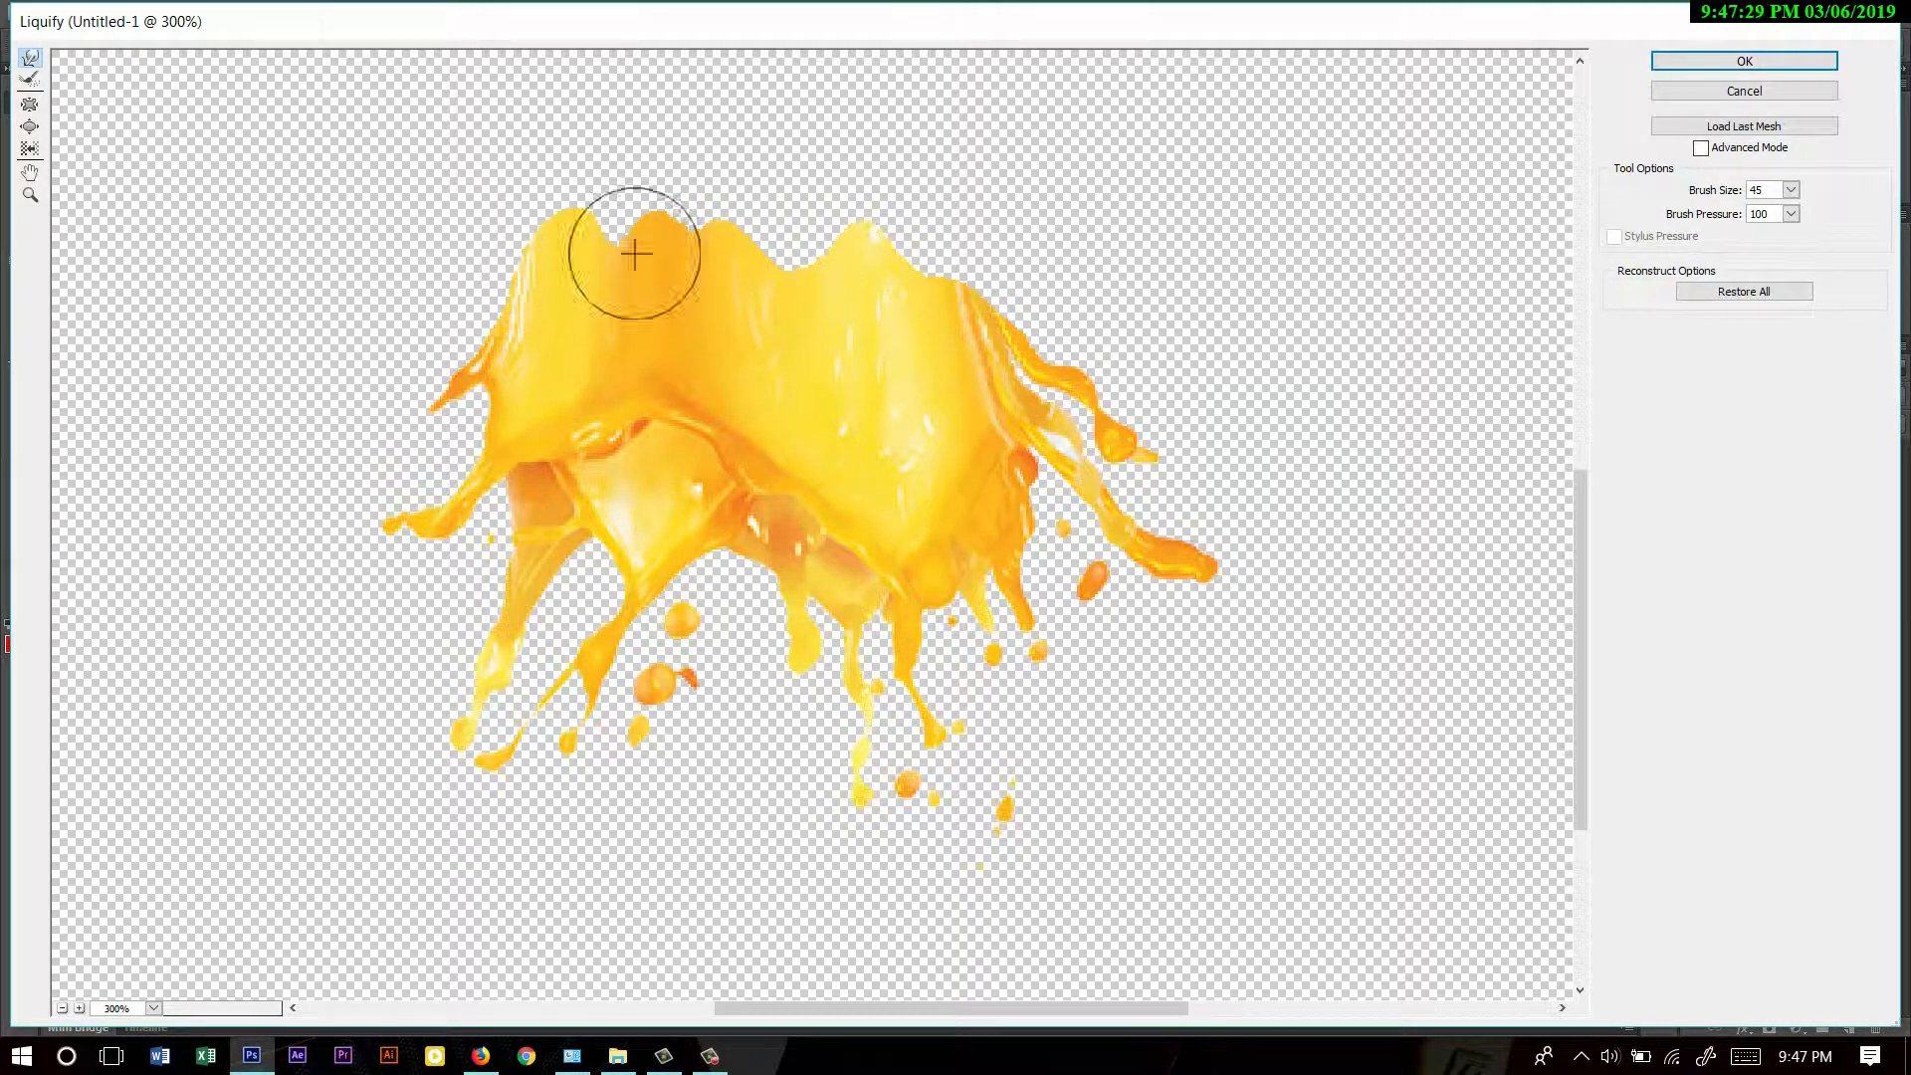
left_click_drag(802, 282, 819, 186)
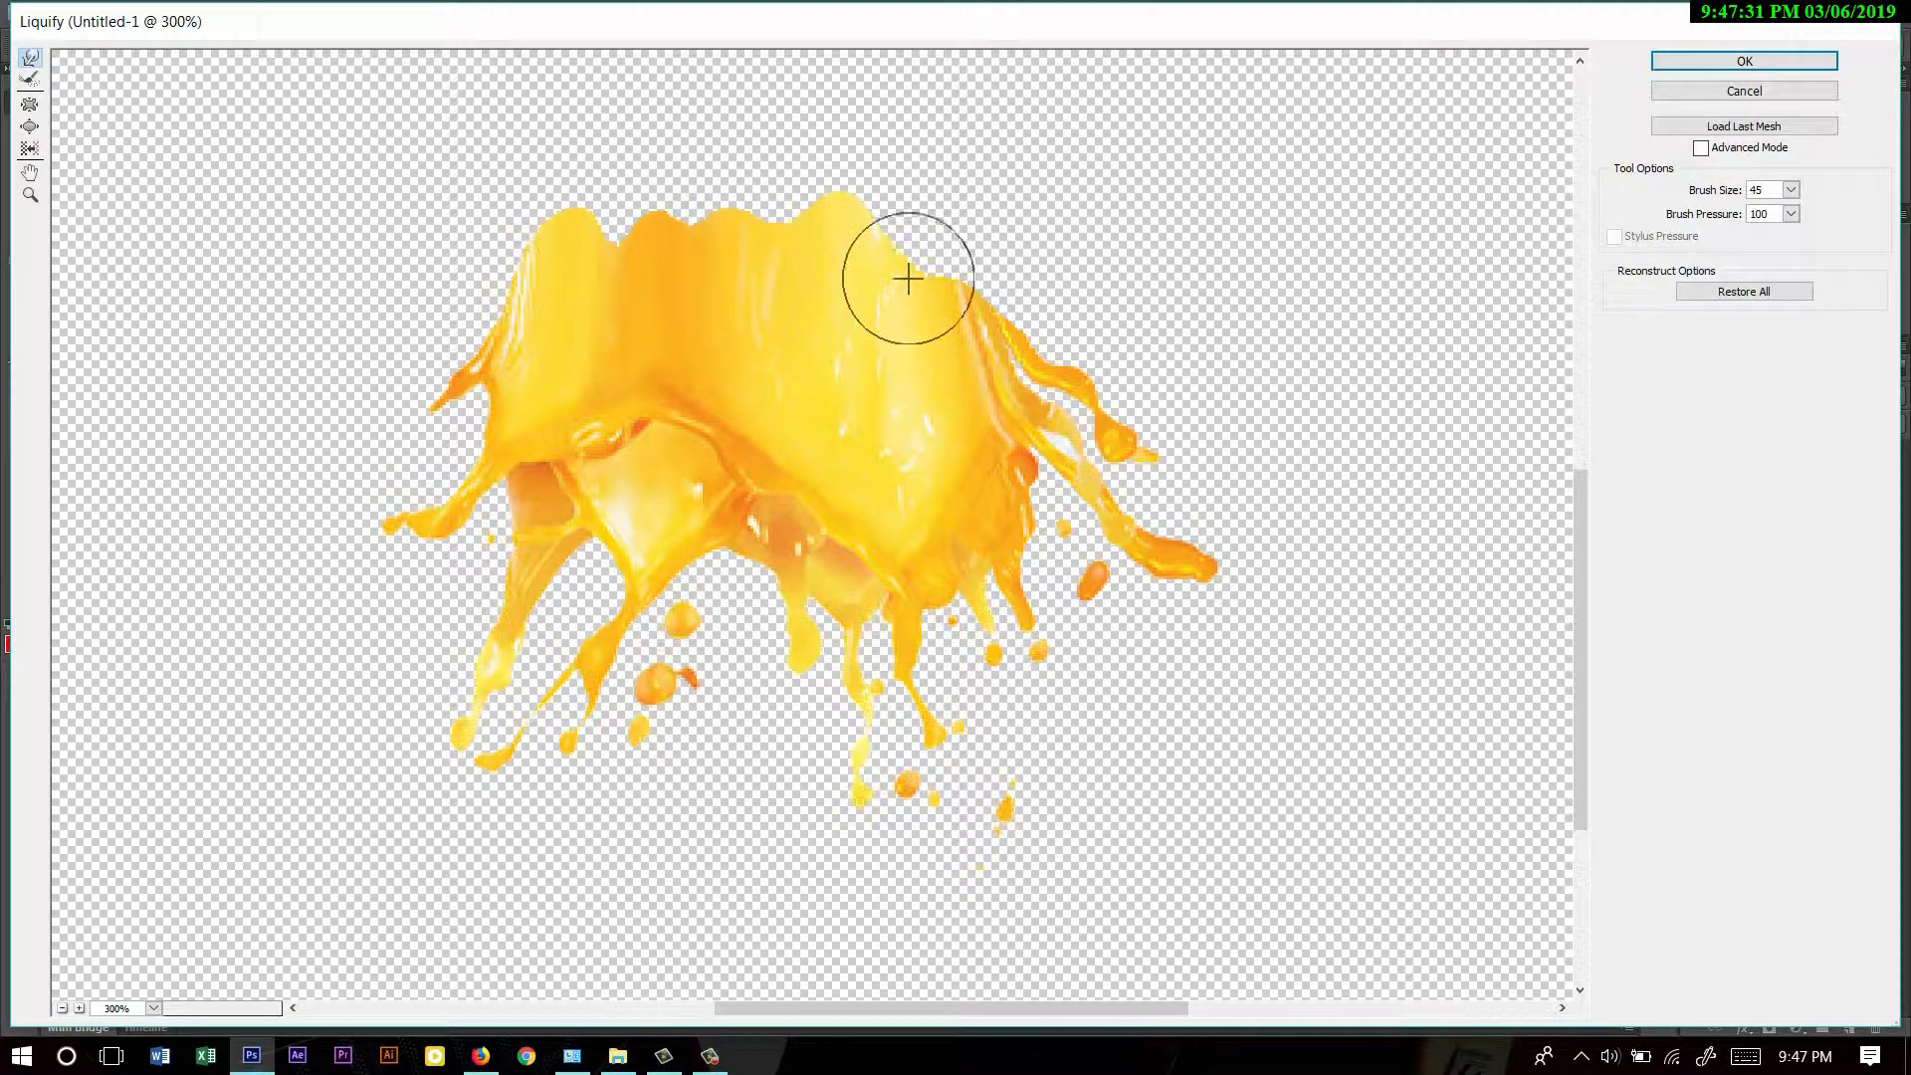
mouse_move(909, 282)
left_mouse_down()
mouse_move(926, 213)
mouse_move(946, 211)
left_mouse_up()
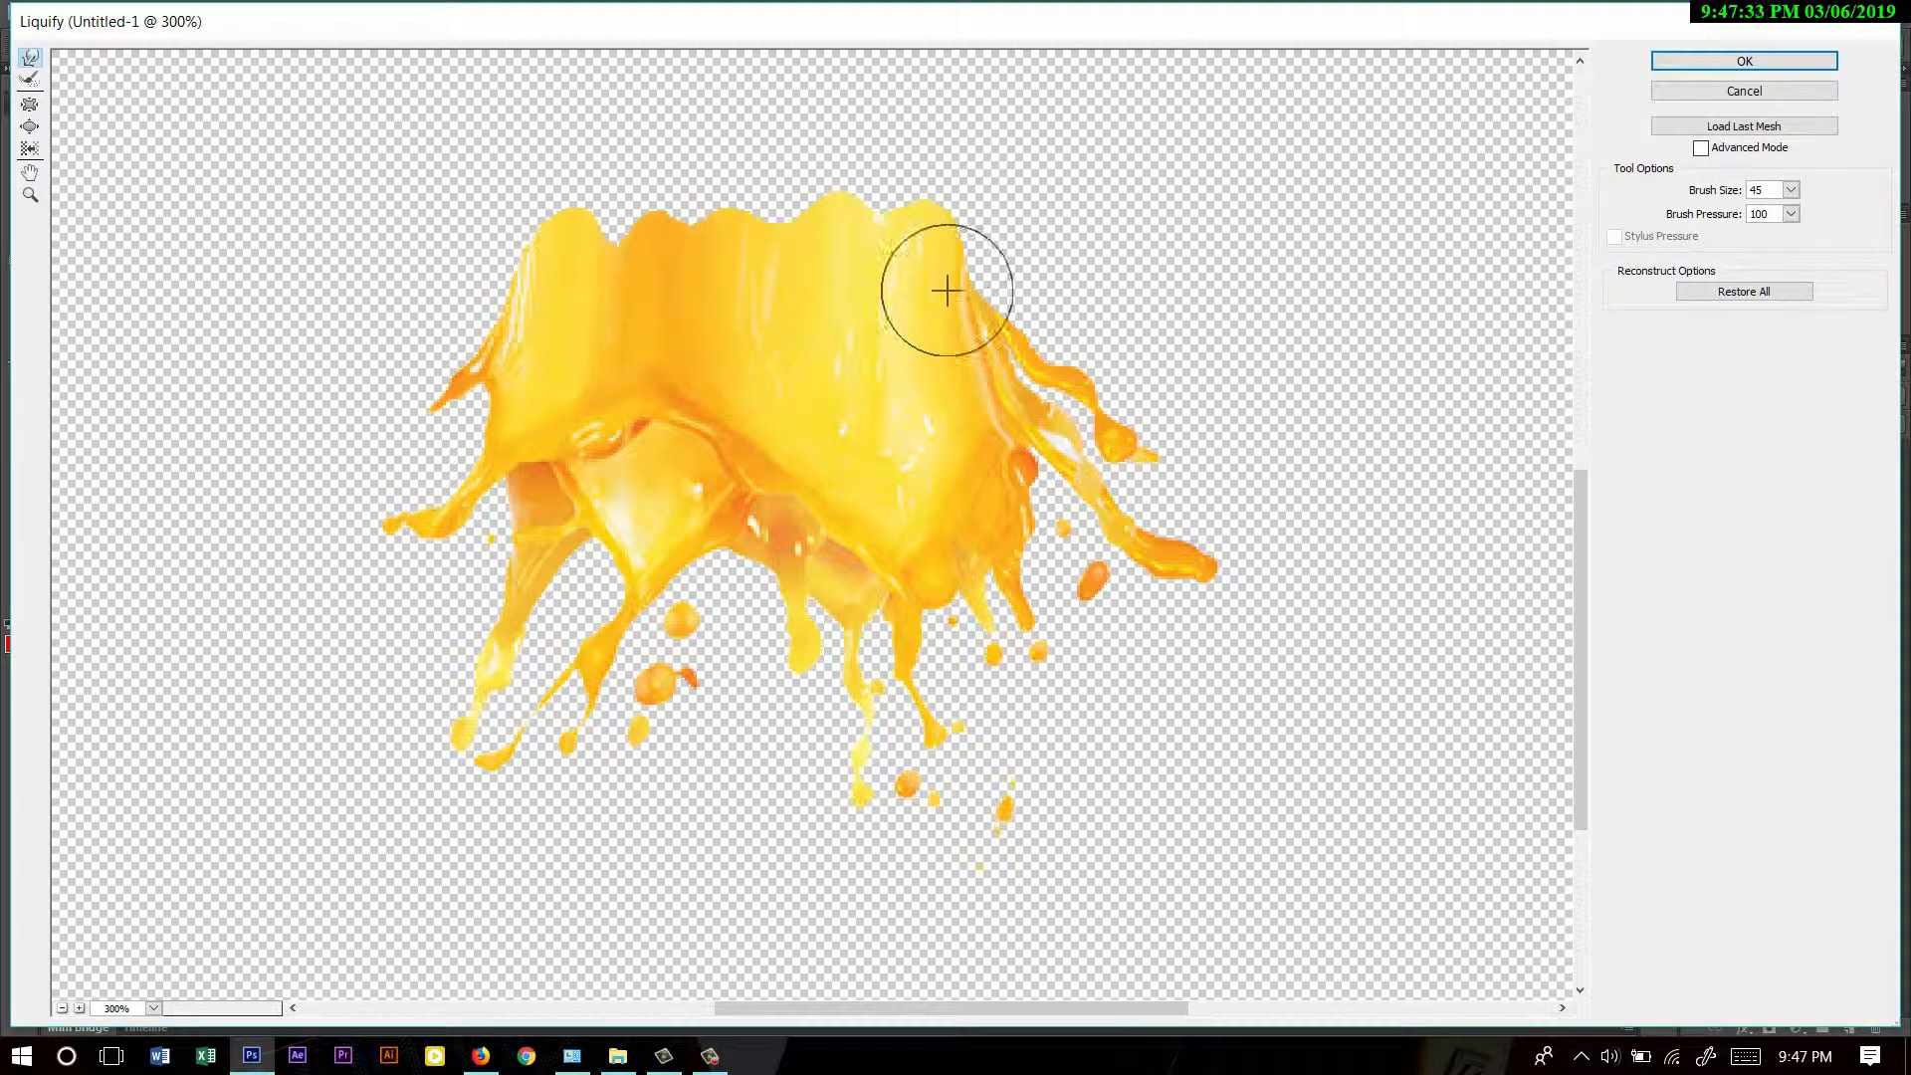
mouse_move(644, 265)
left_mouse_down()
mouse_move(646, 217)
mouse_move(601, 243)
mouse_move(601, 203)
mouse_move(678, 230)
mouse_move(733, 184)
mouse_move(769, 232)
mouse_move(838, 227)
mouse_move(887, 170)
left_mouse_up()
mouse_move(429, 309)
left_mouse_down()
mouse_move(640, 155)
mouse_move(659, 210)
mouse_move(691, 219)
mouse_move(719, 189)
mouse_move(842, 231)
mouse_move(886, 195)
mouse_move(545, 206)
mouse_move(518, 187)
mouse_move(525, 217)
mouse_move(516, 169)
mouse_move(543, 211)
mouse_move(523, 254)
mouse_move(523, 233)
mouse_move(586, 205)
mouse_move(951, 206)
mouse_move(967, 177)
mouse_move(955, 232)
mouse_move(974, 243)
mouse_move(876, 348)
left_mouse_up()
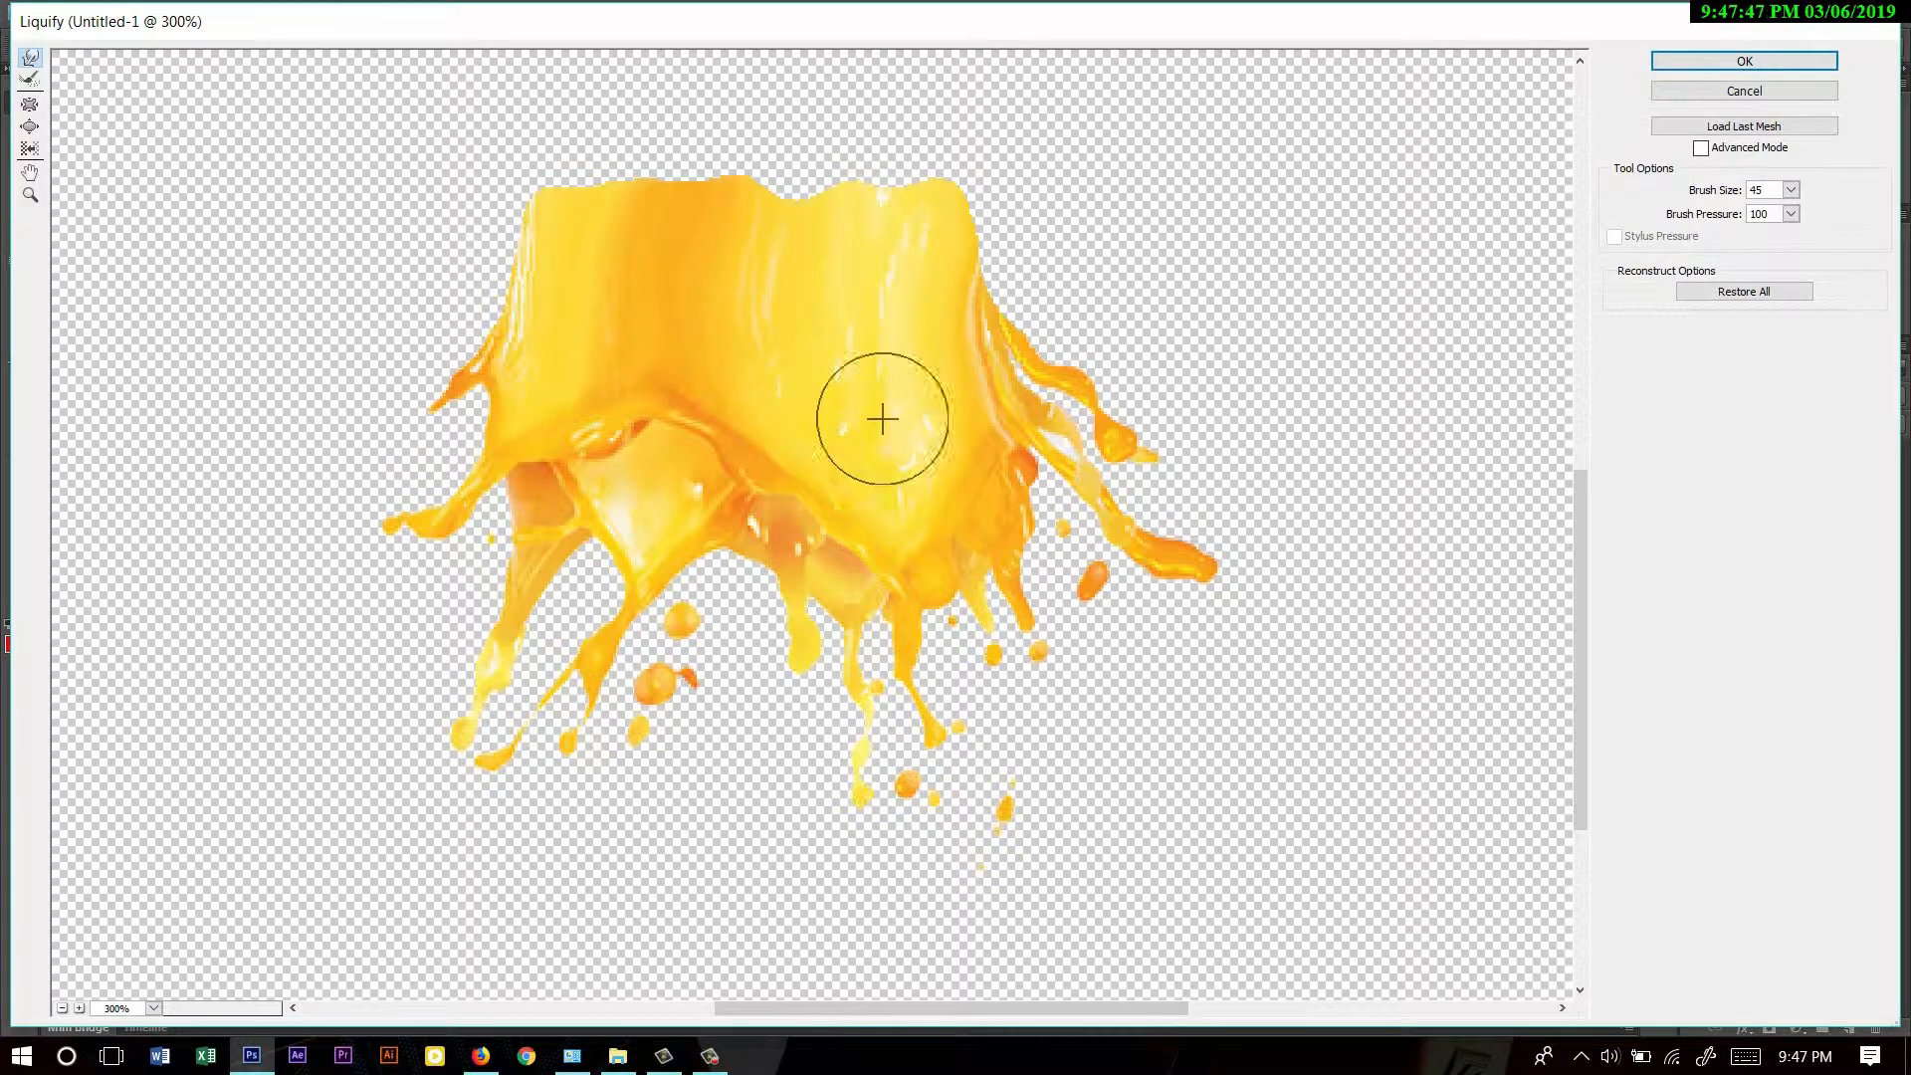
left_click(1745, 62)
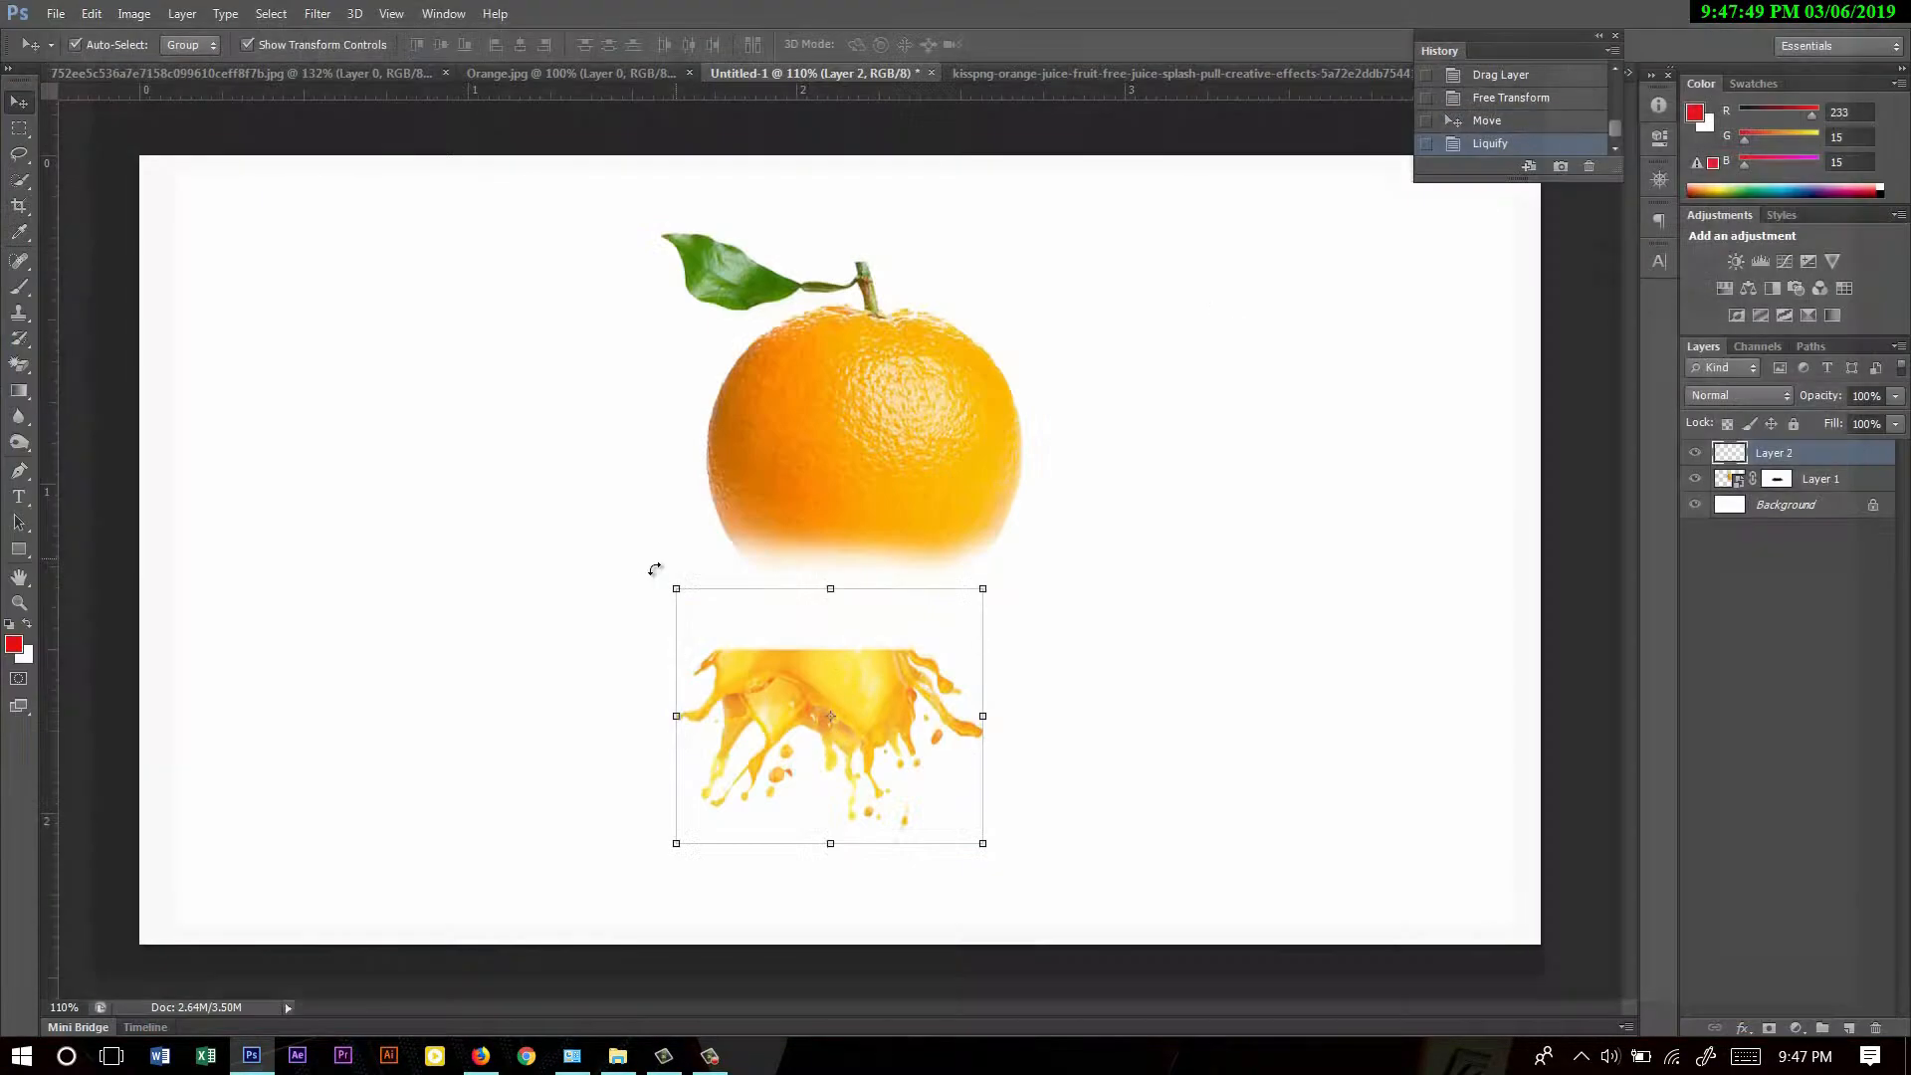
- Compare the splash before and after the Liquify filter by undoing and redoing it, leaving the filter applied
key("ctrl+z")
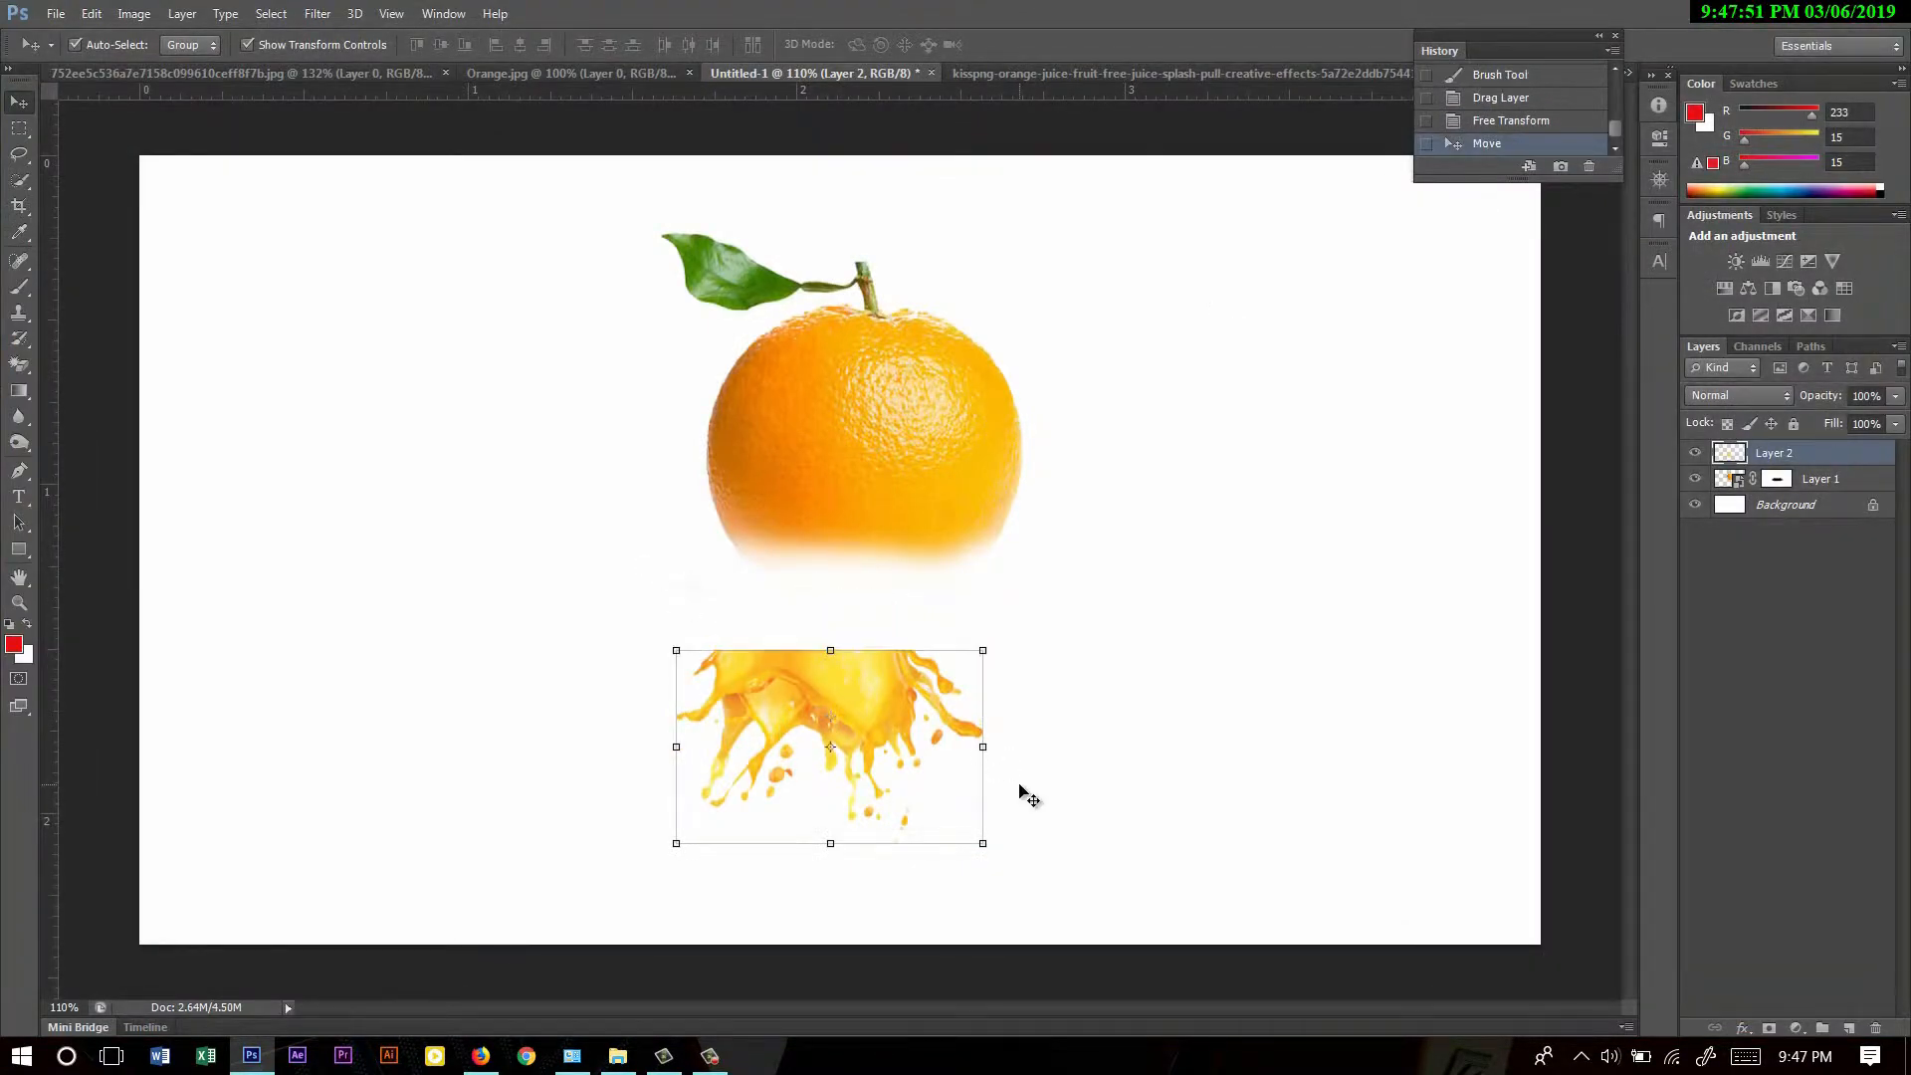
key("ctrl+z")
key("ctrl+z")
key("ctrl+z")
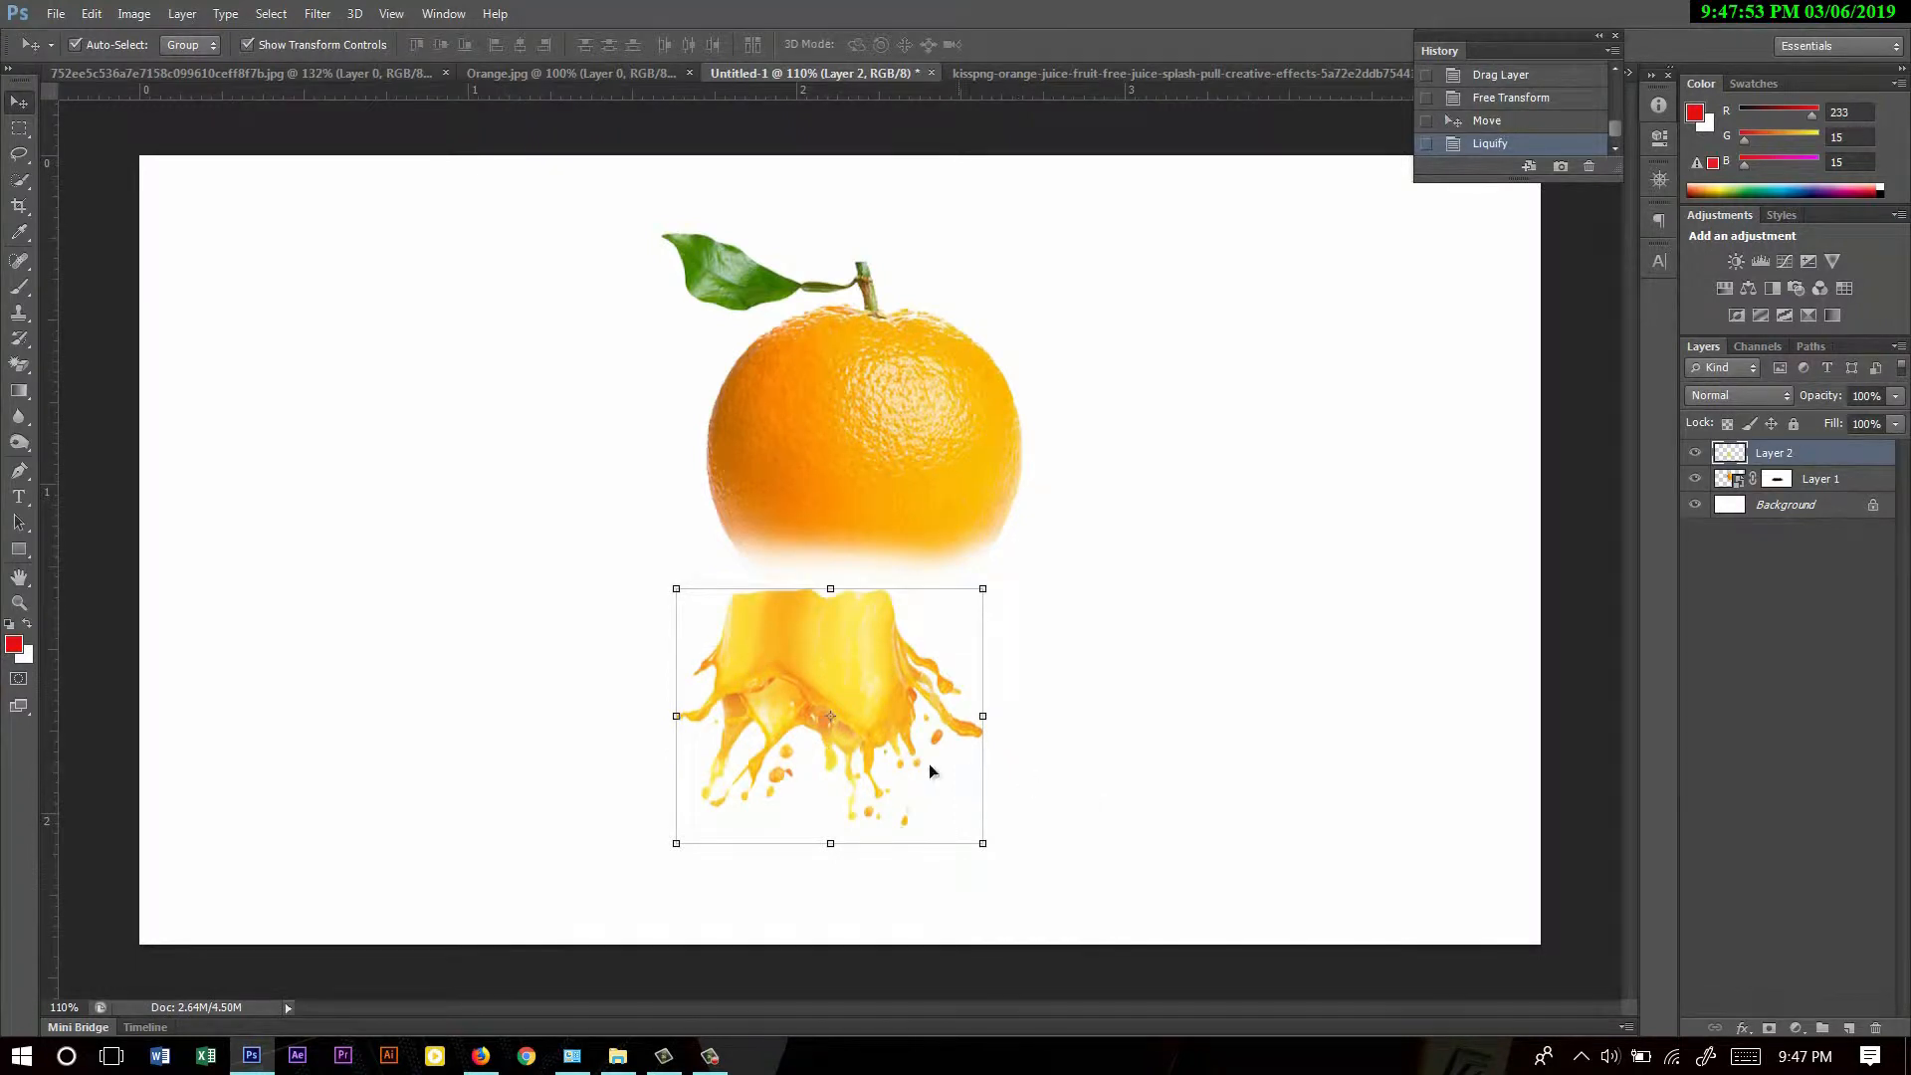
- Enlarge the splash to about 182% and position it over the orange's faded lower half
scroll(891, 701, "up", 3)
left_click_drag(1017, 901, 1145, 1000)
left_click_drag(840, 733, 934, 678)
scroll(934, 678, "down", 2)
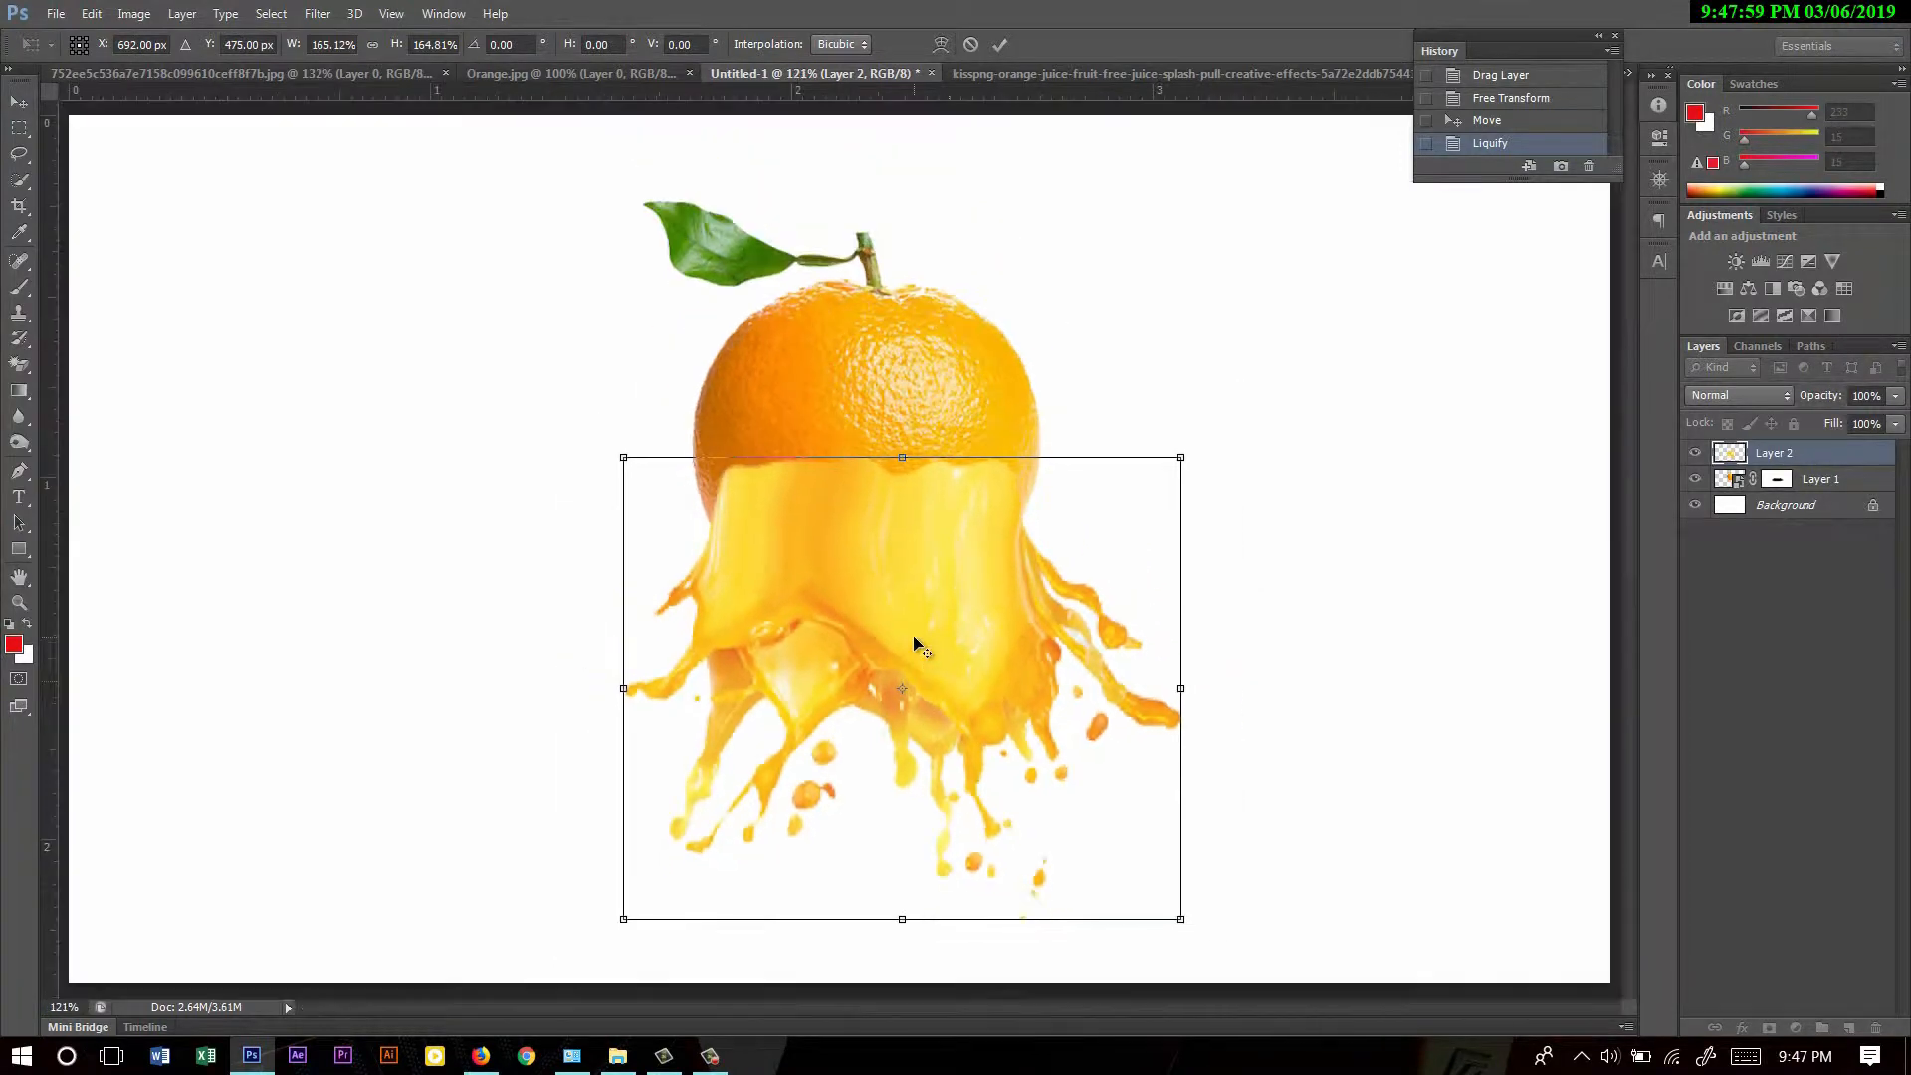
left_click_drag(1183, 919, 1212, 944)
mouse_move(964, 679)
left_mouse_down()
mouse_move(957, 743)
mouse_move(961, 712)
left_mouse_up()
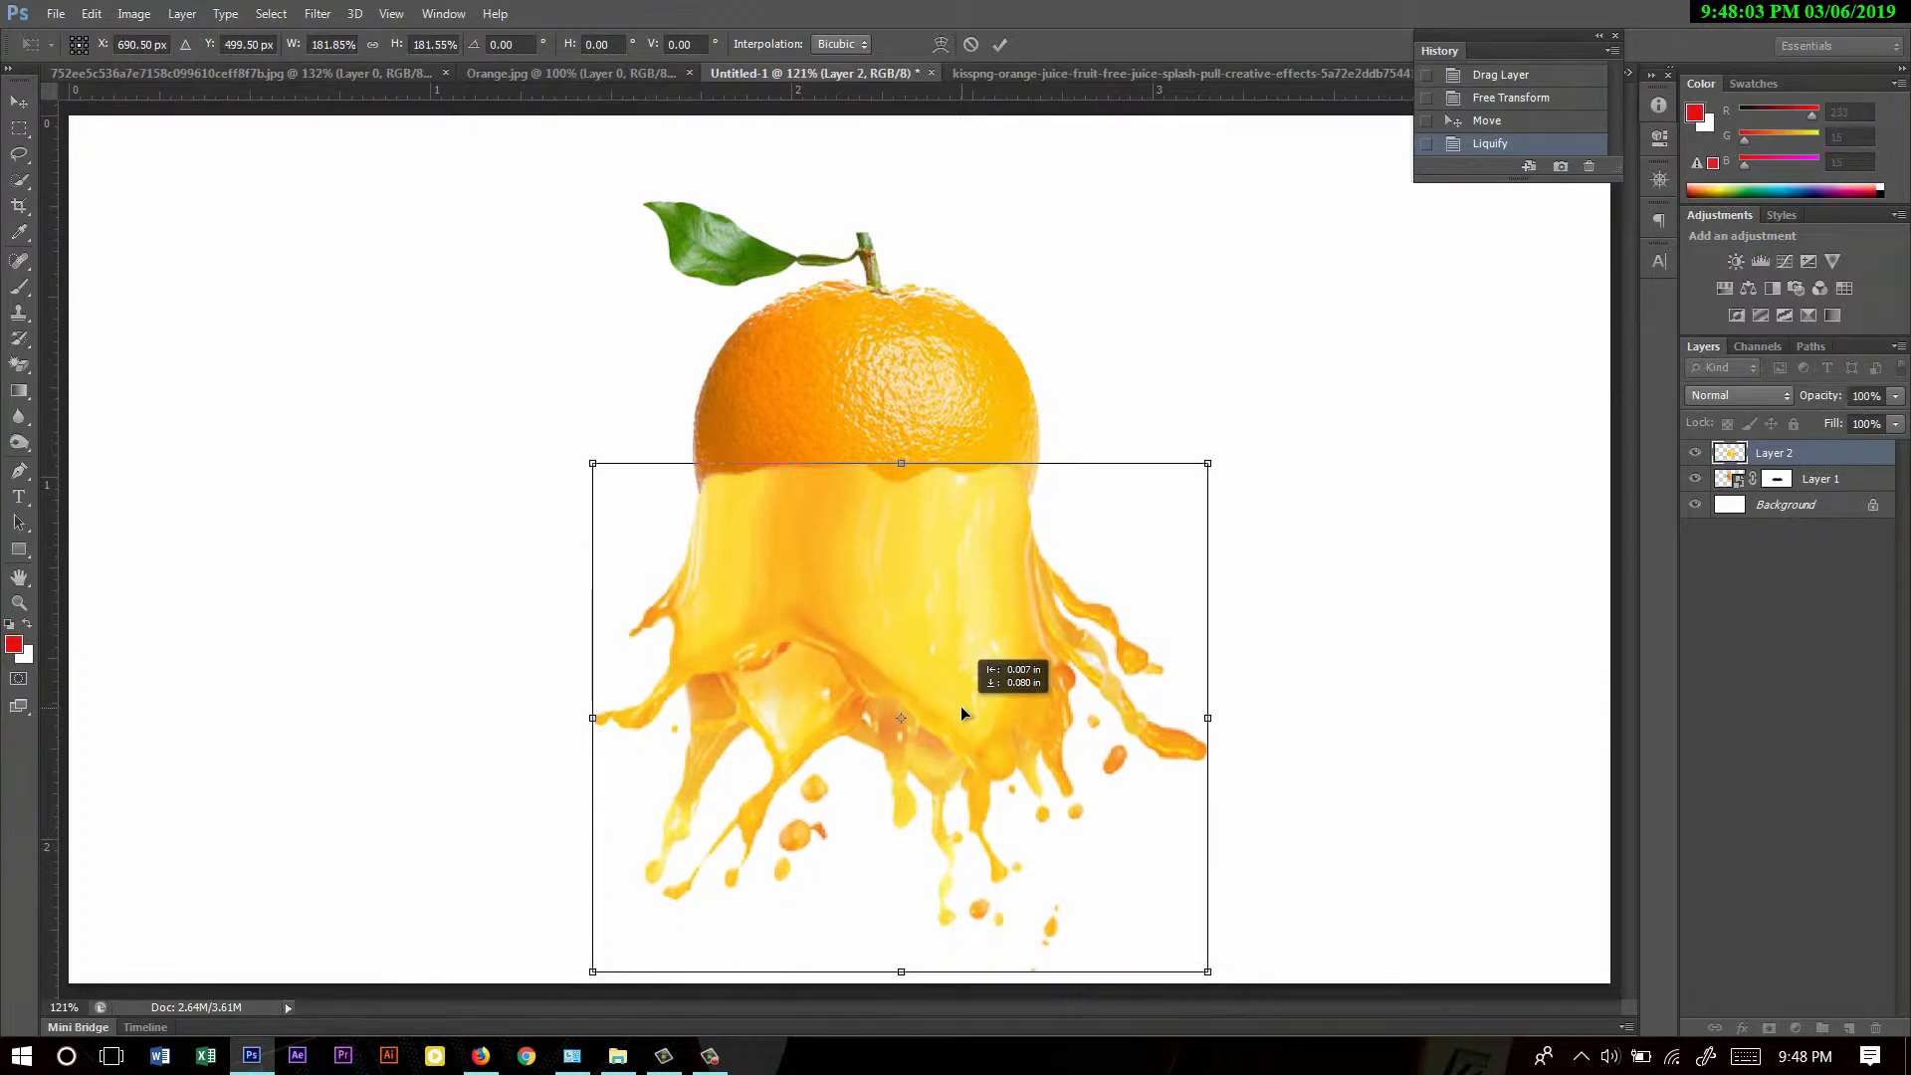
left_click(1000, 44)
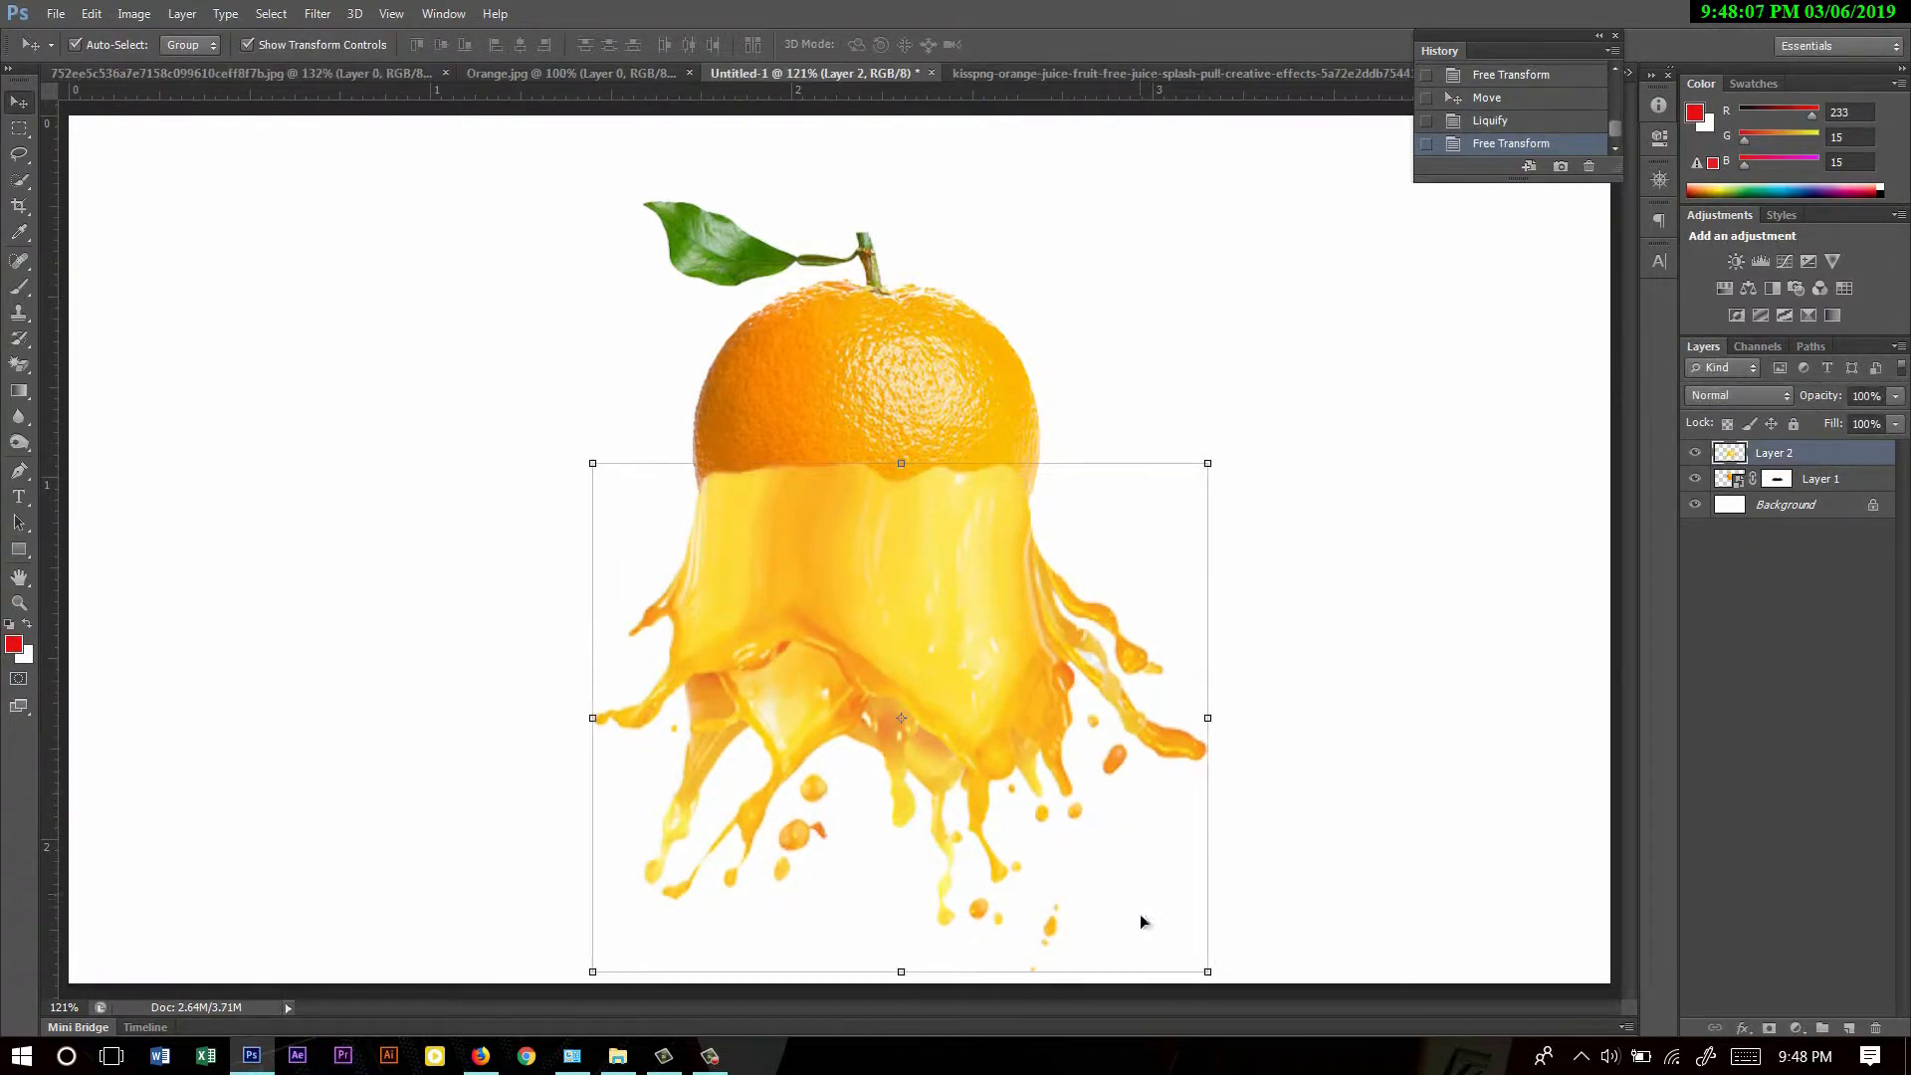
- Scale the splash down slightly to about 99% and apply the transform
left_click_drag(1210, 972, 1204, 971)
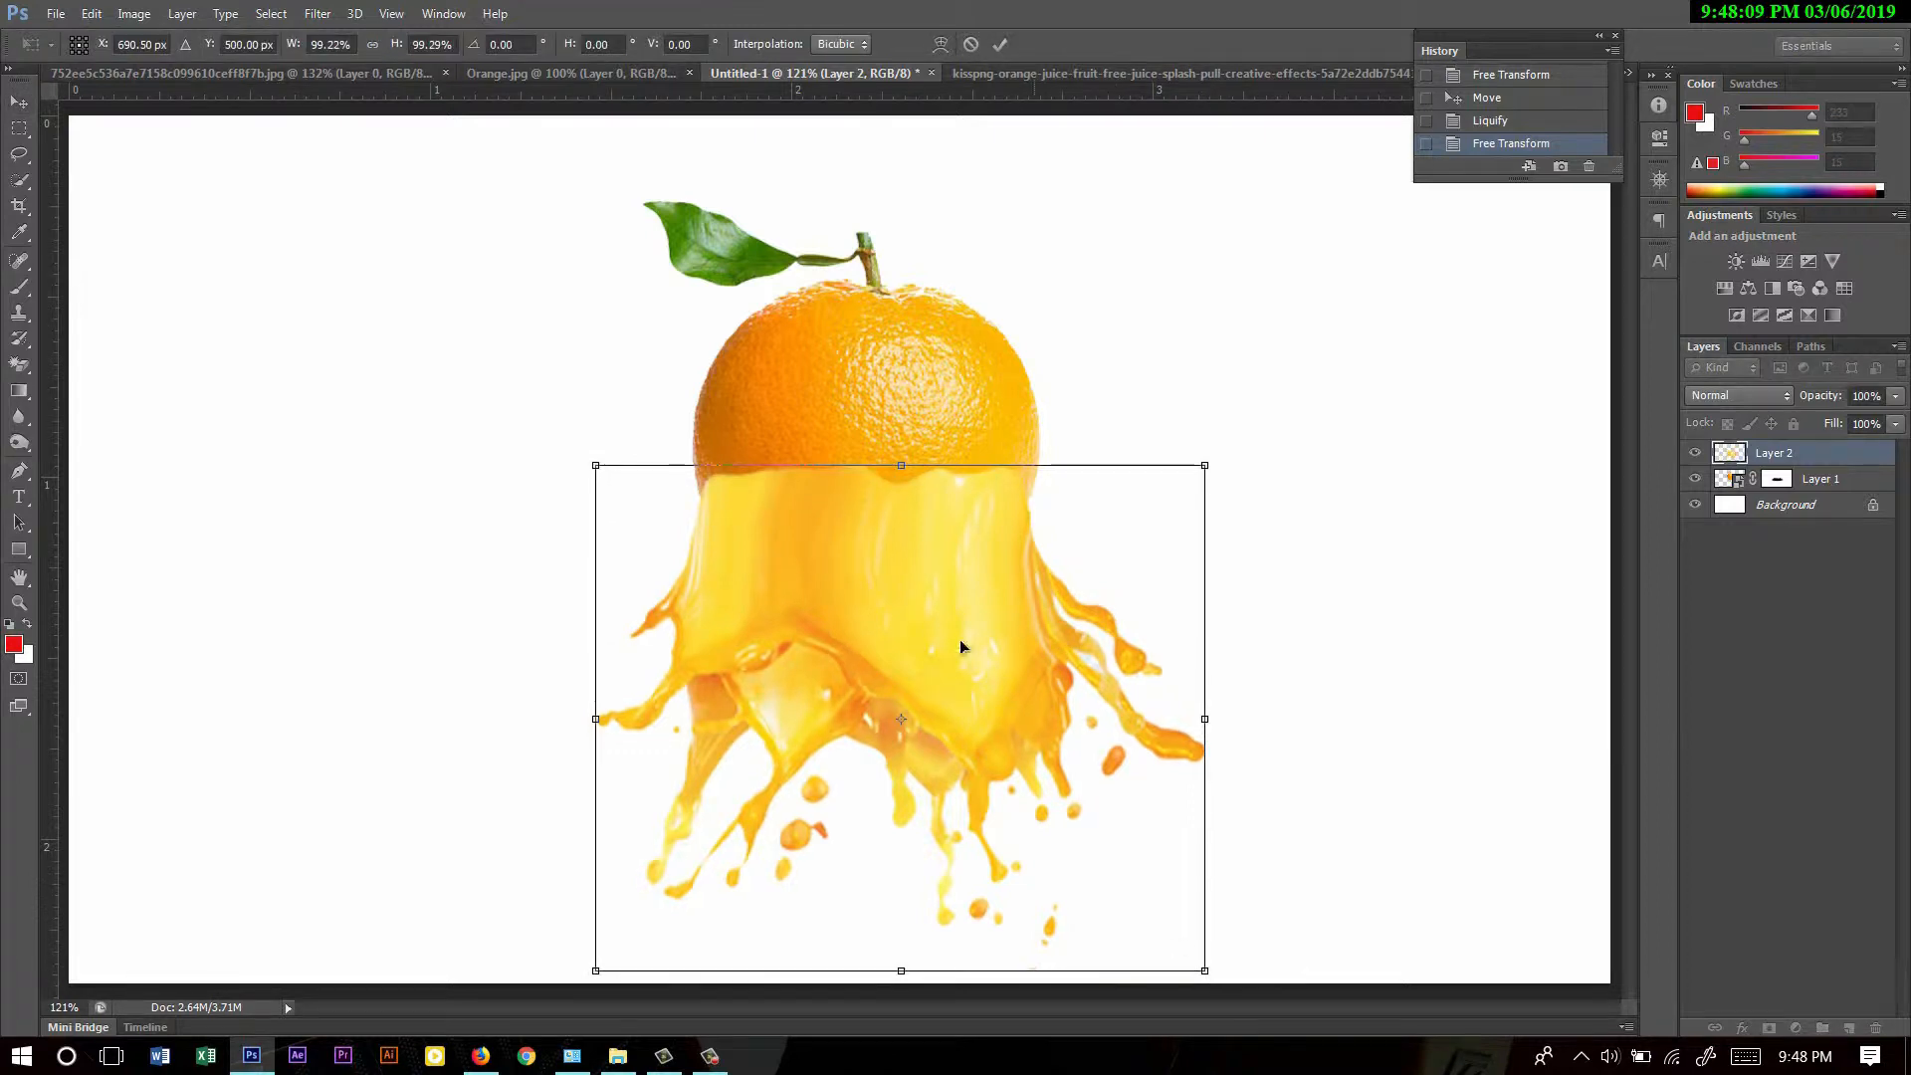
left_click(1000, 47)
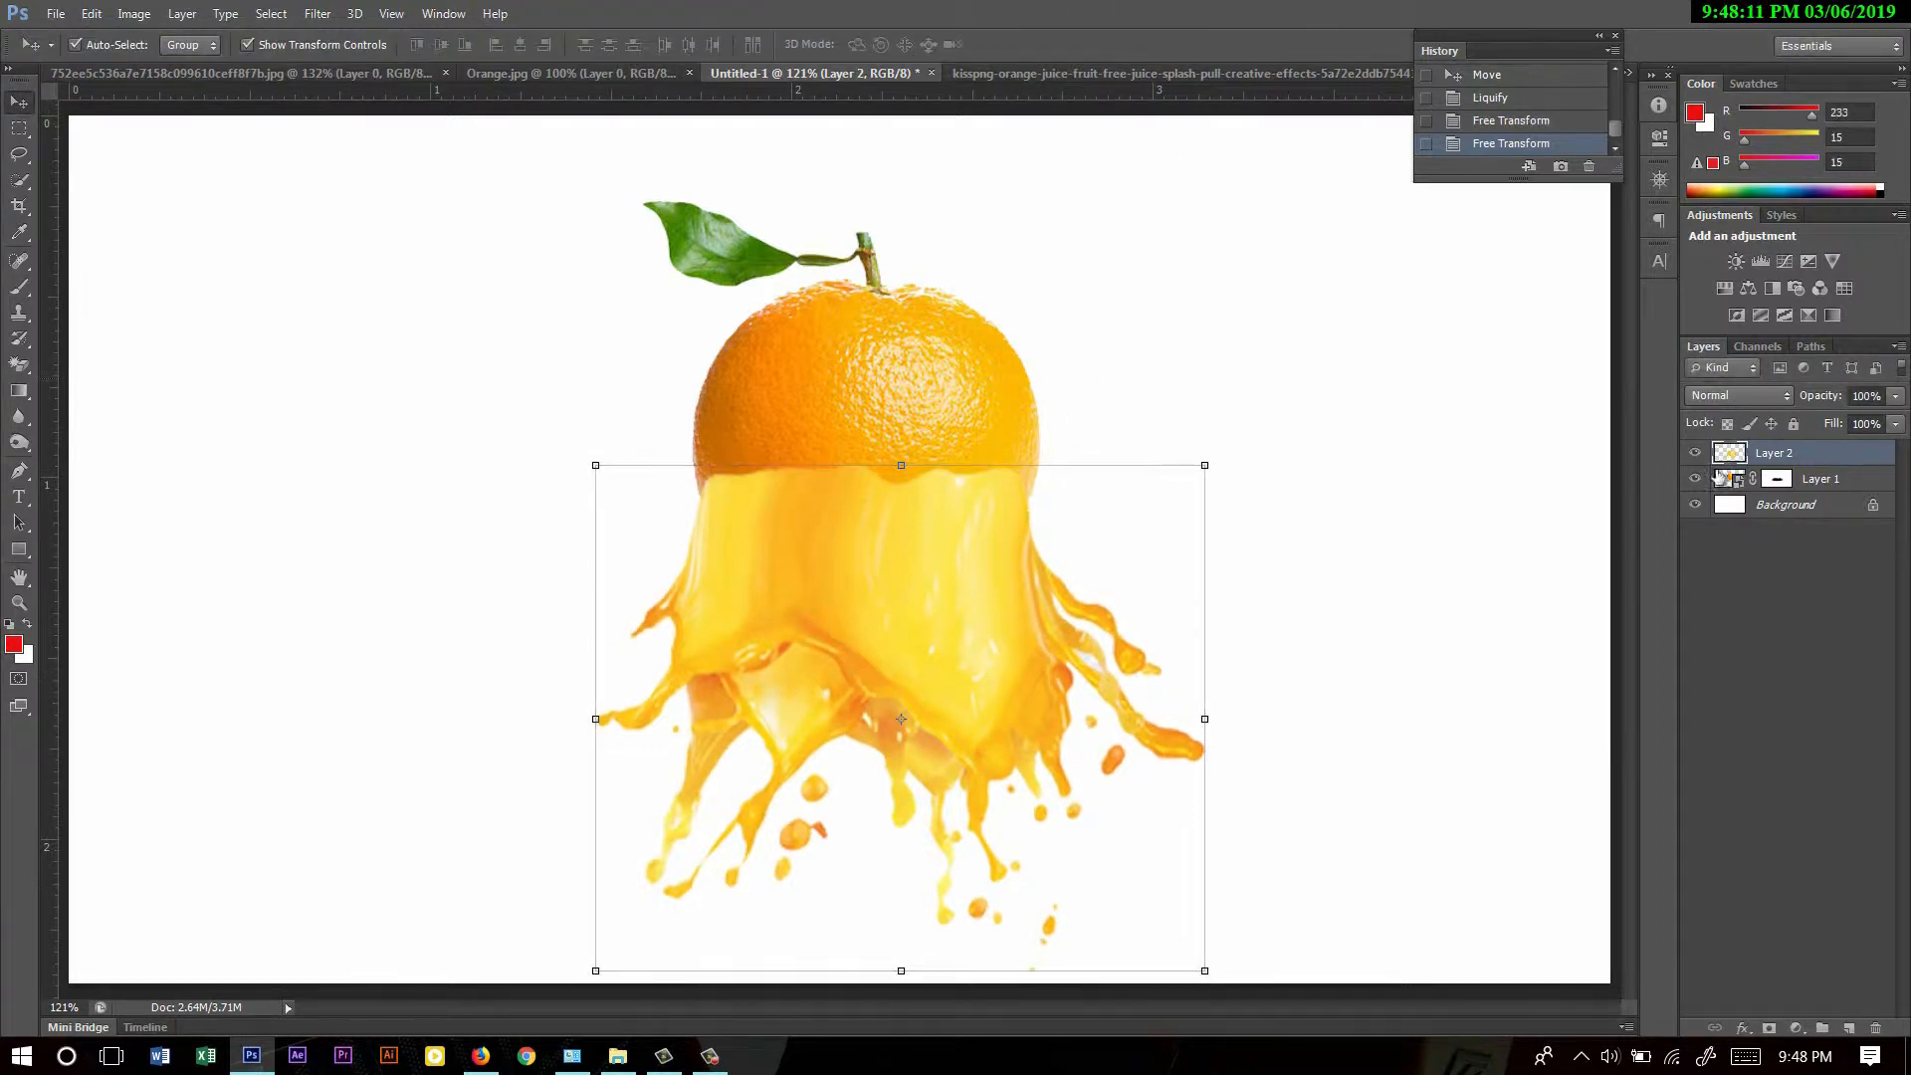
- Convert the splash layer to a smart object and add a layer mask to it
left_click(1770, 1028)
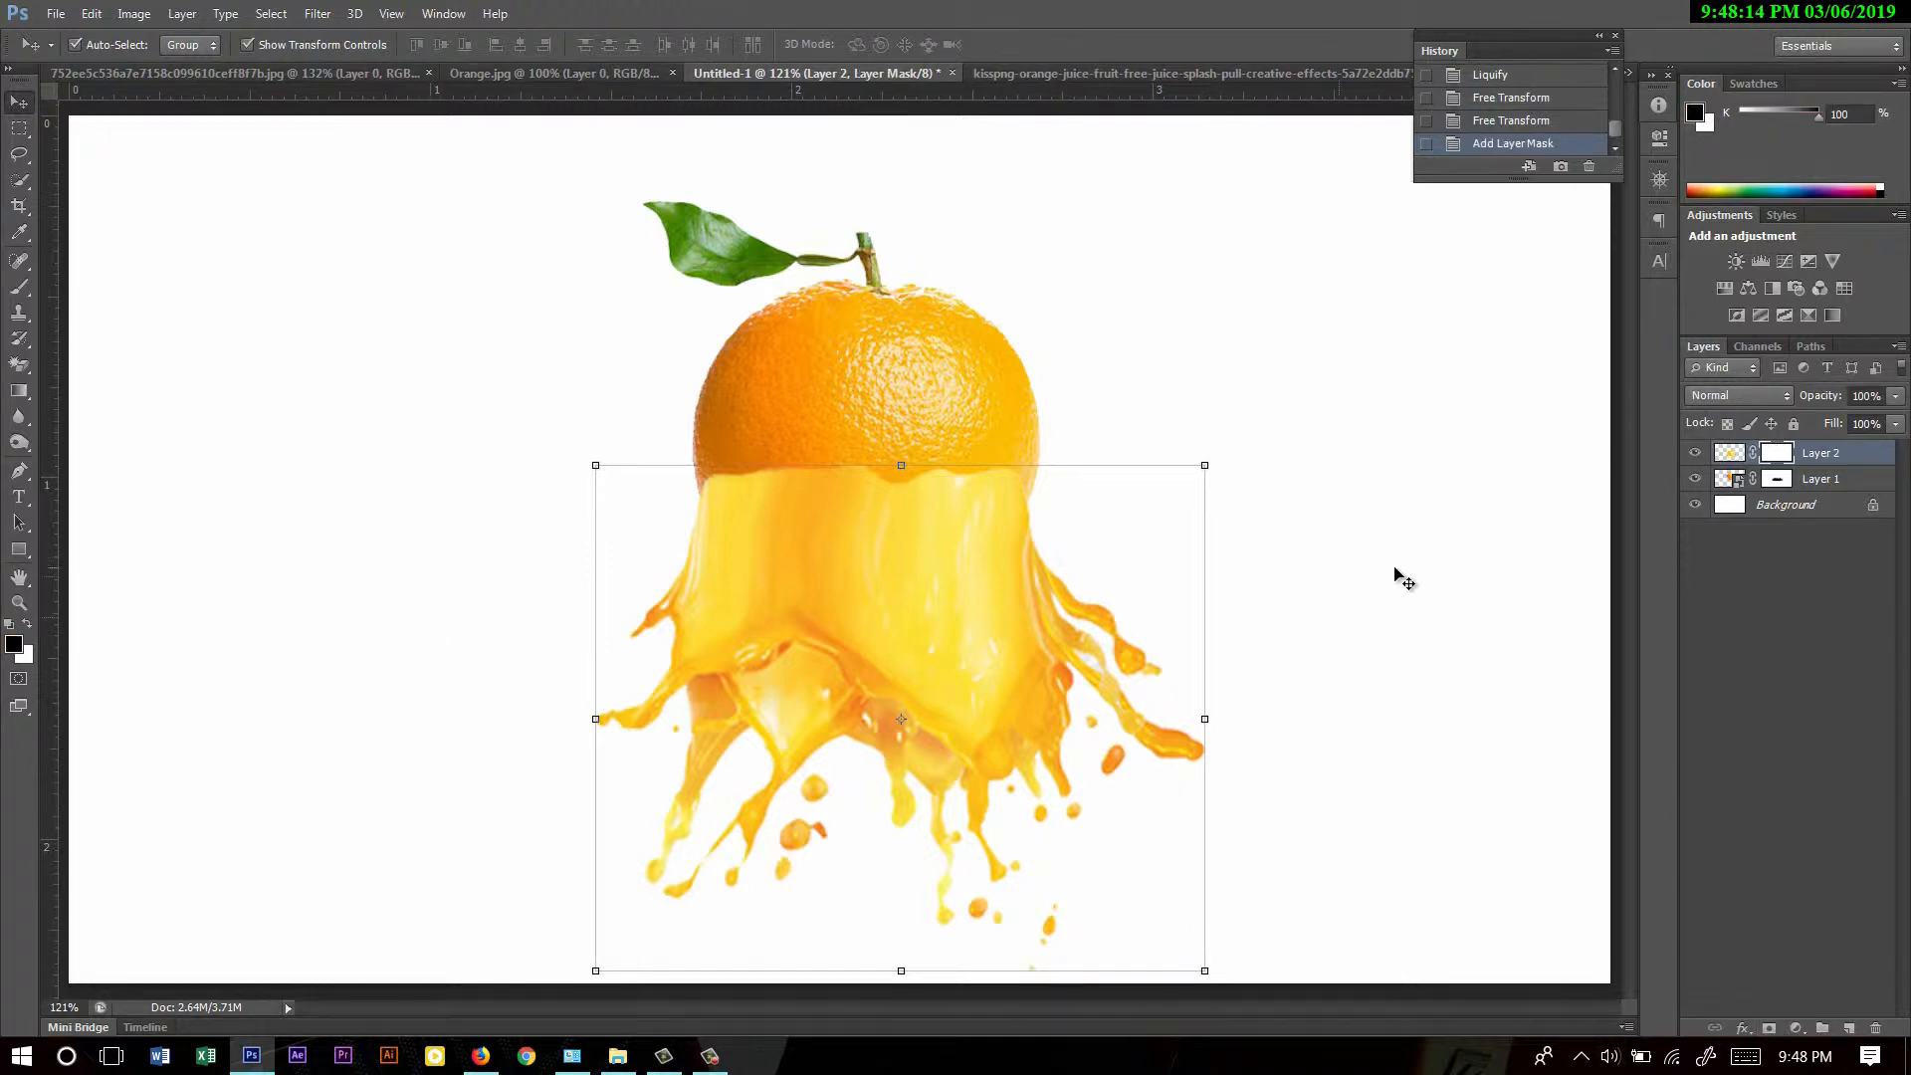
key("ctrl+z")
right_click(1747, 456)
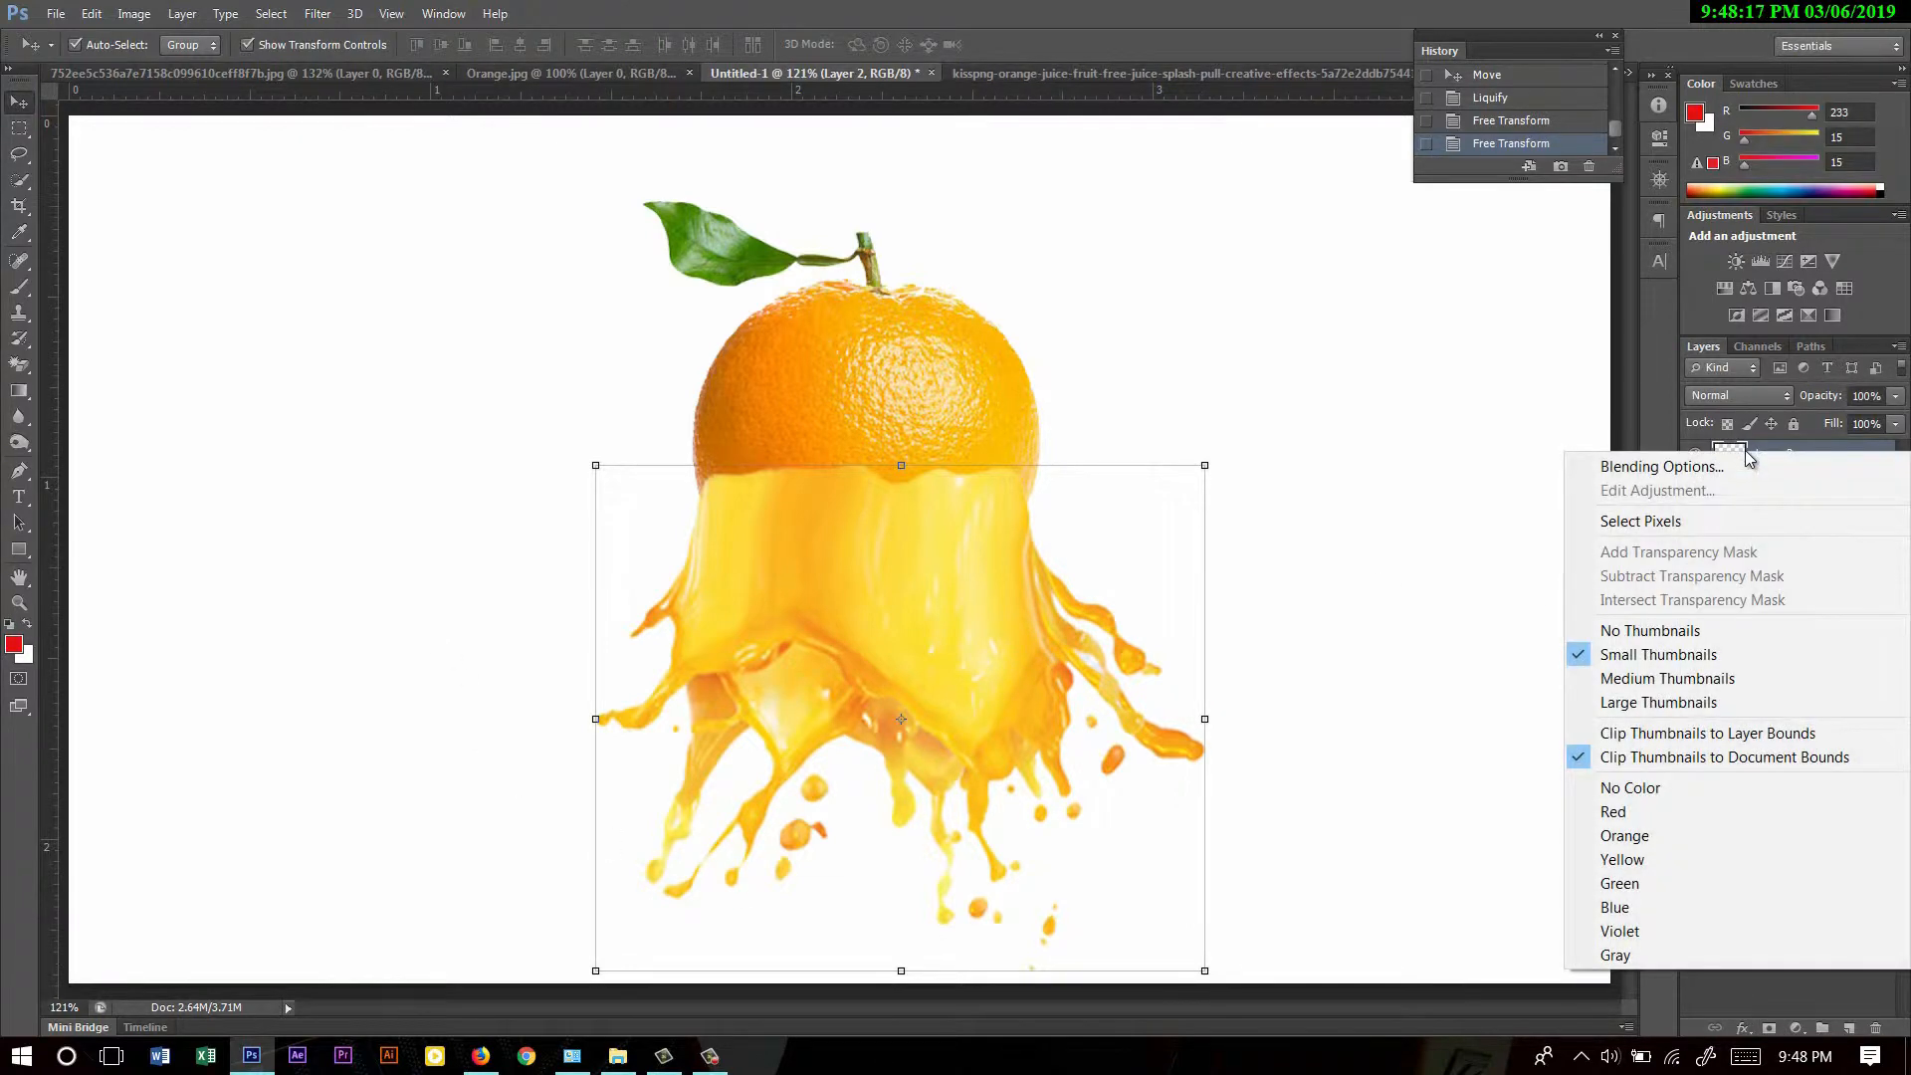
right_click(1781, 455)
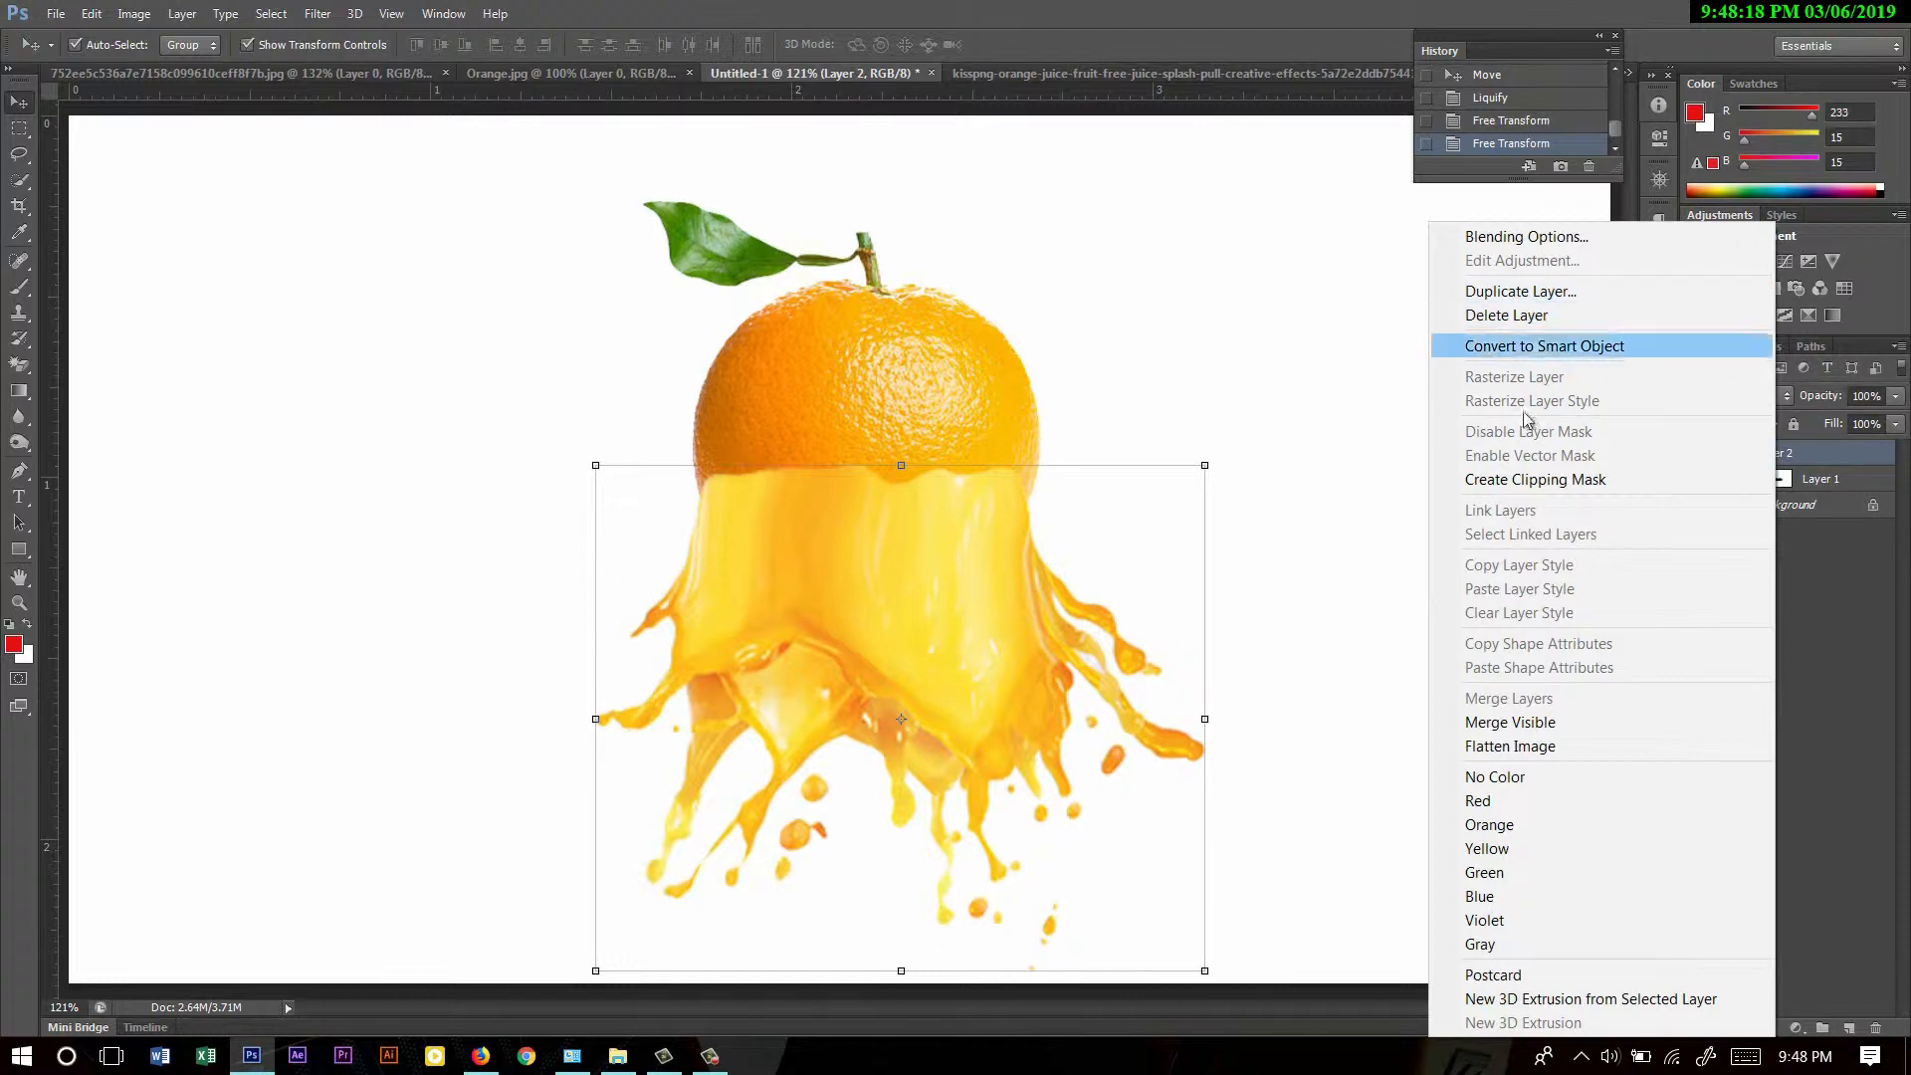
left_click(1544, 346)
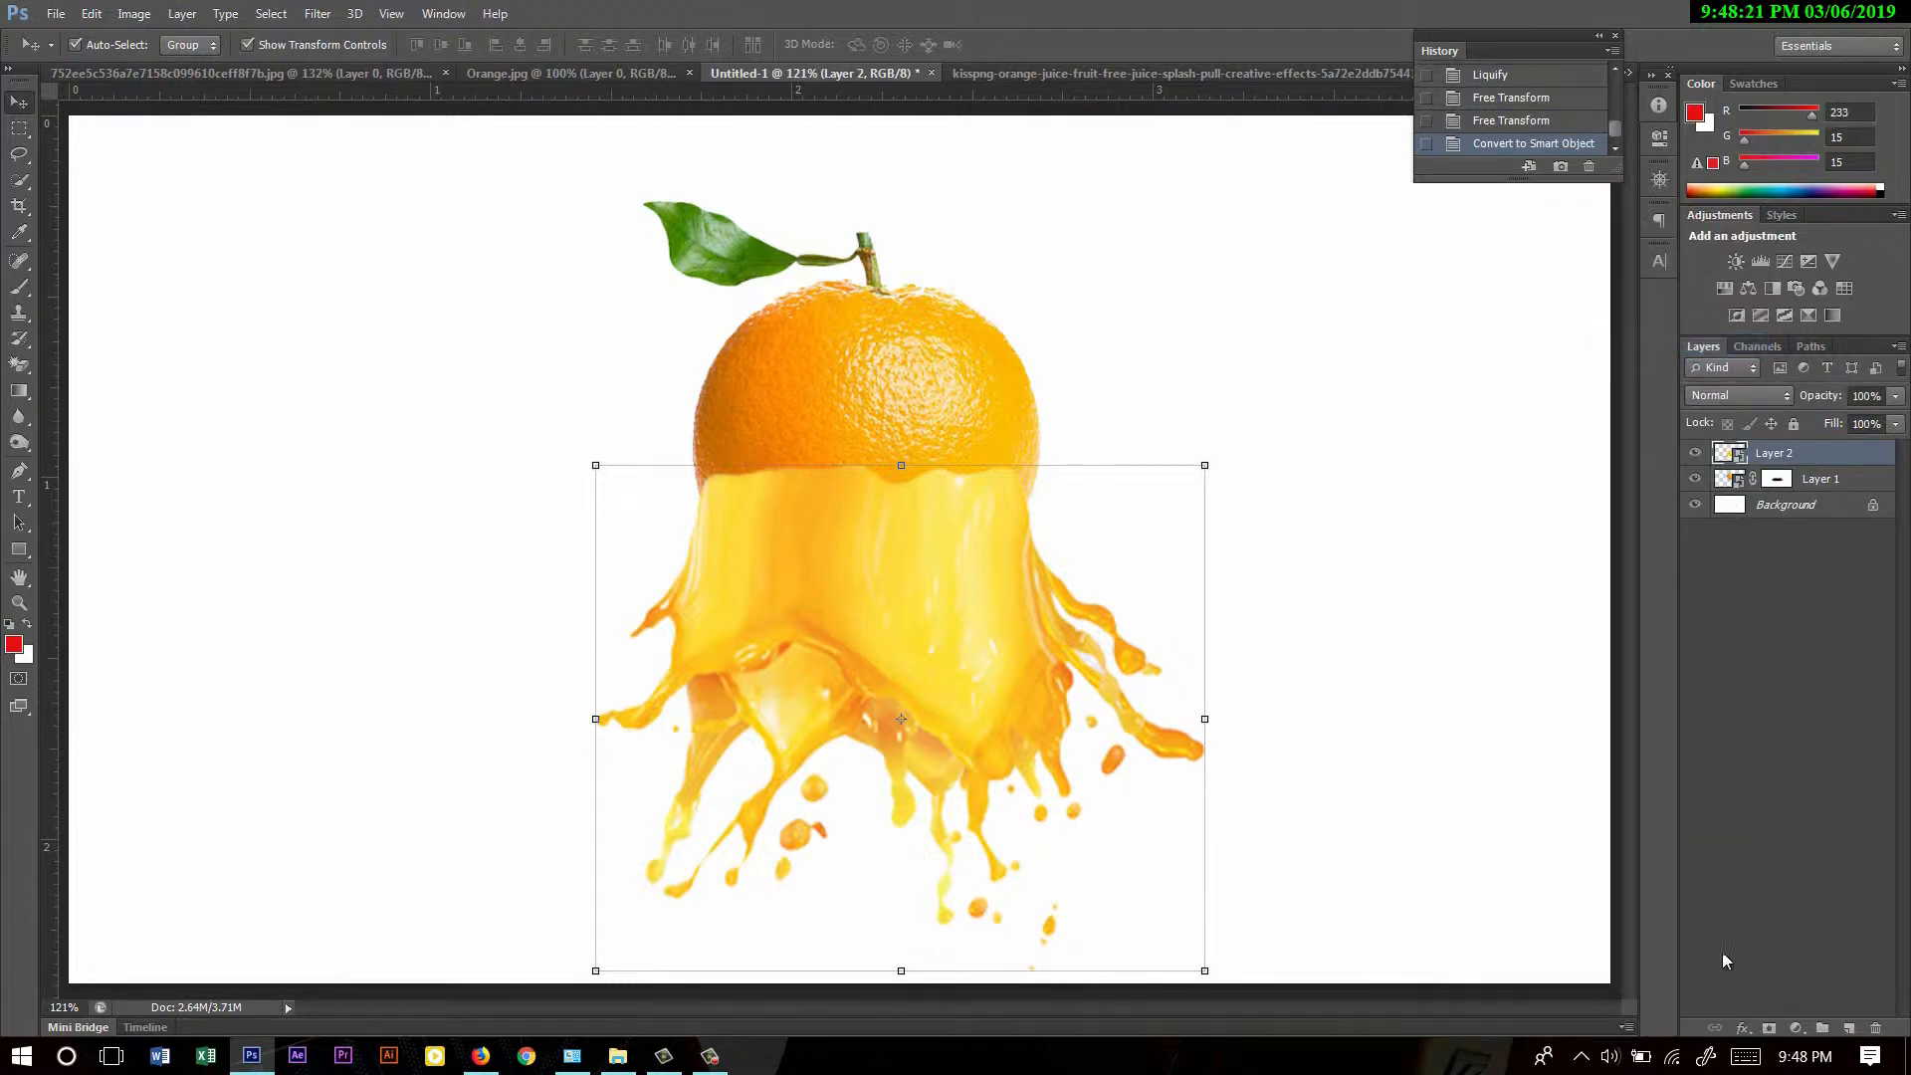
left_click(1770, 1028)
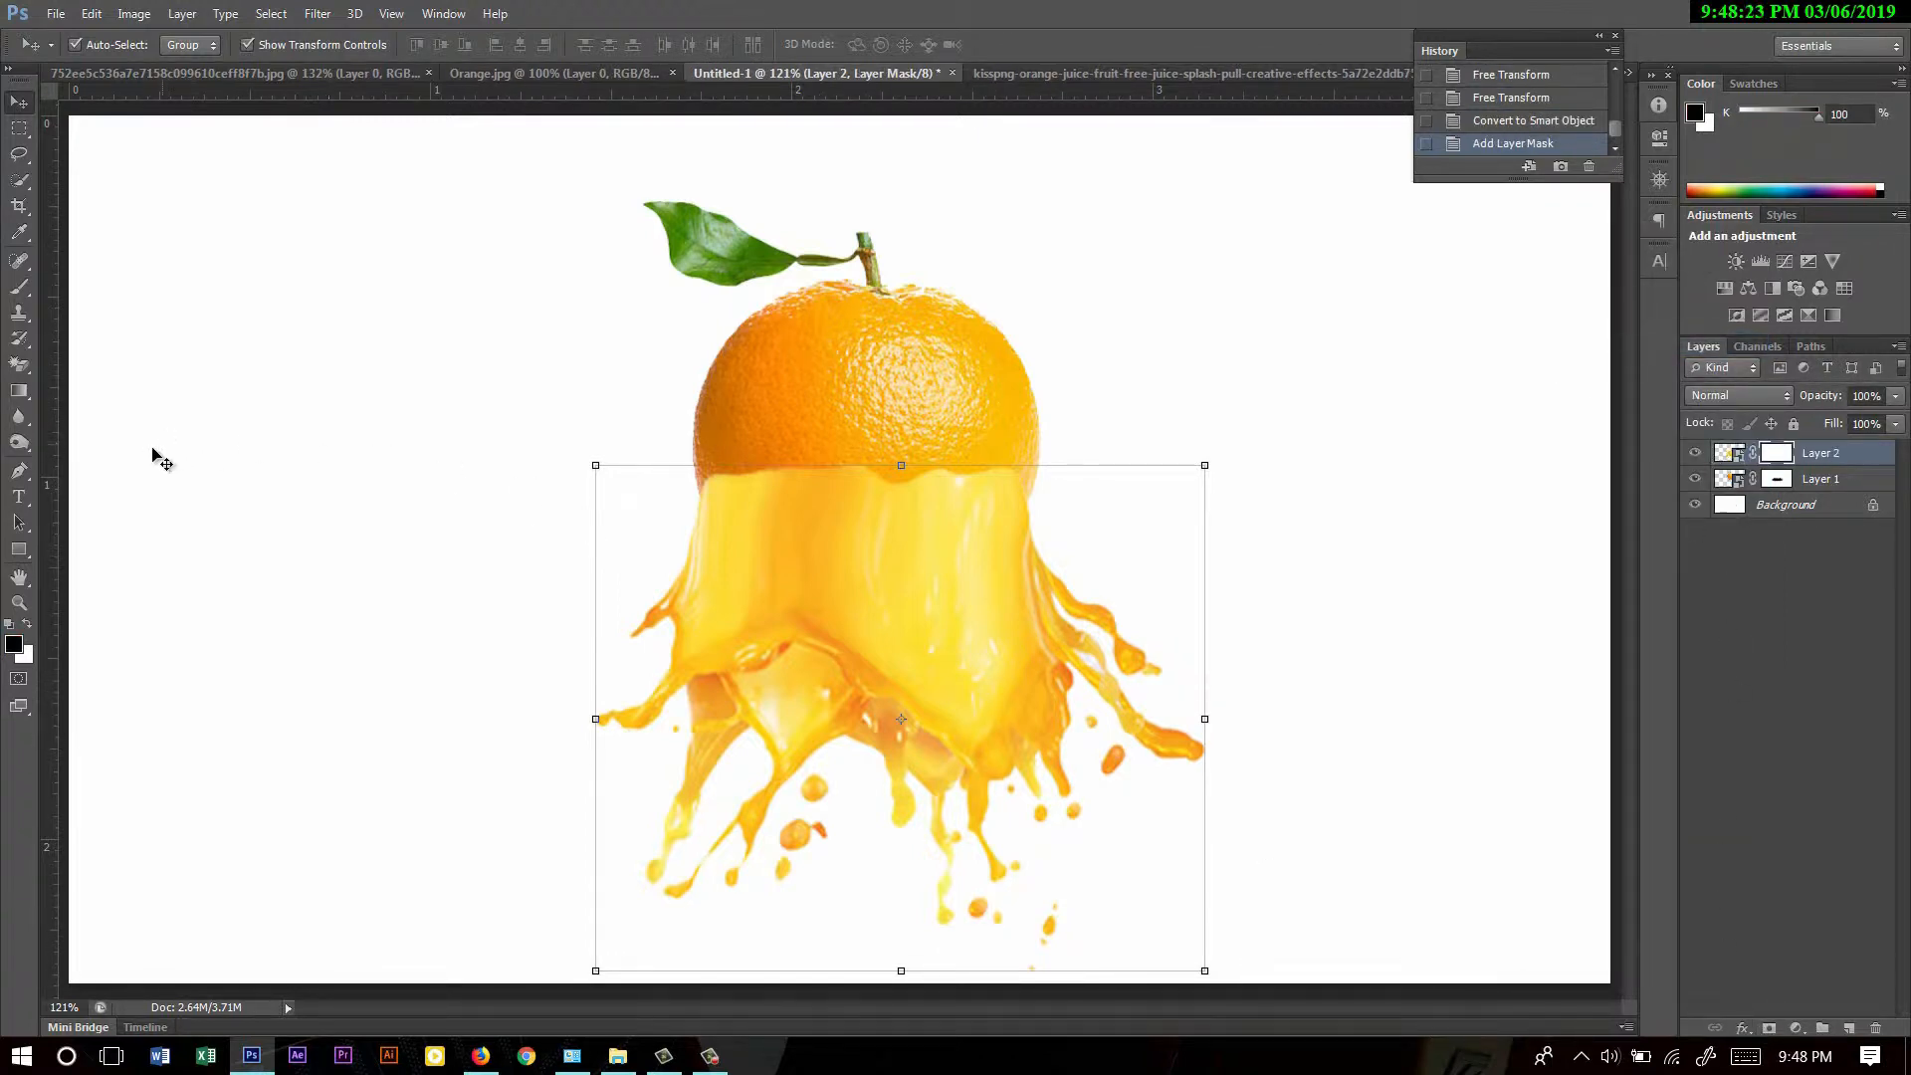
- Mask out the splash's hard upper edge with a soft black 50 px brush at 70% opacity, blending it into the orange
left_click(19, 290)
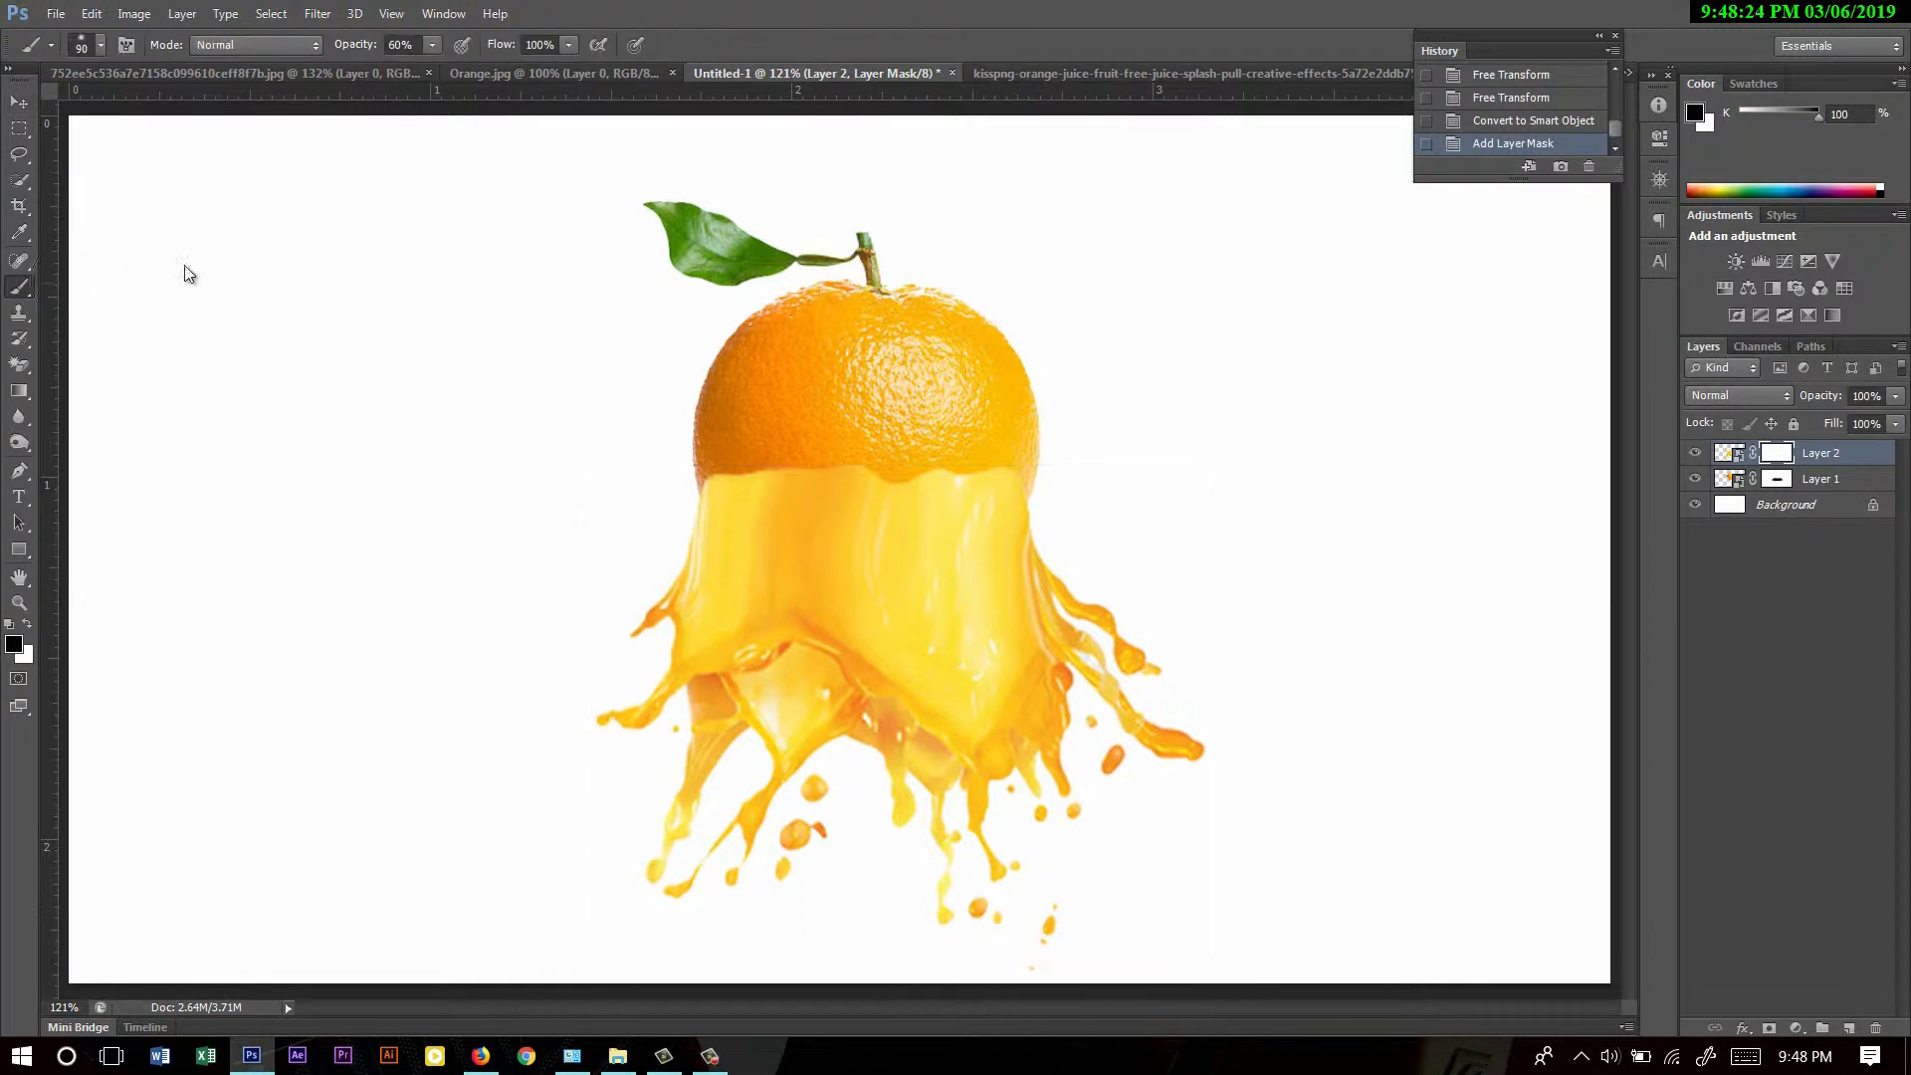
left_click(98, 44)
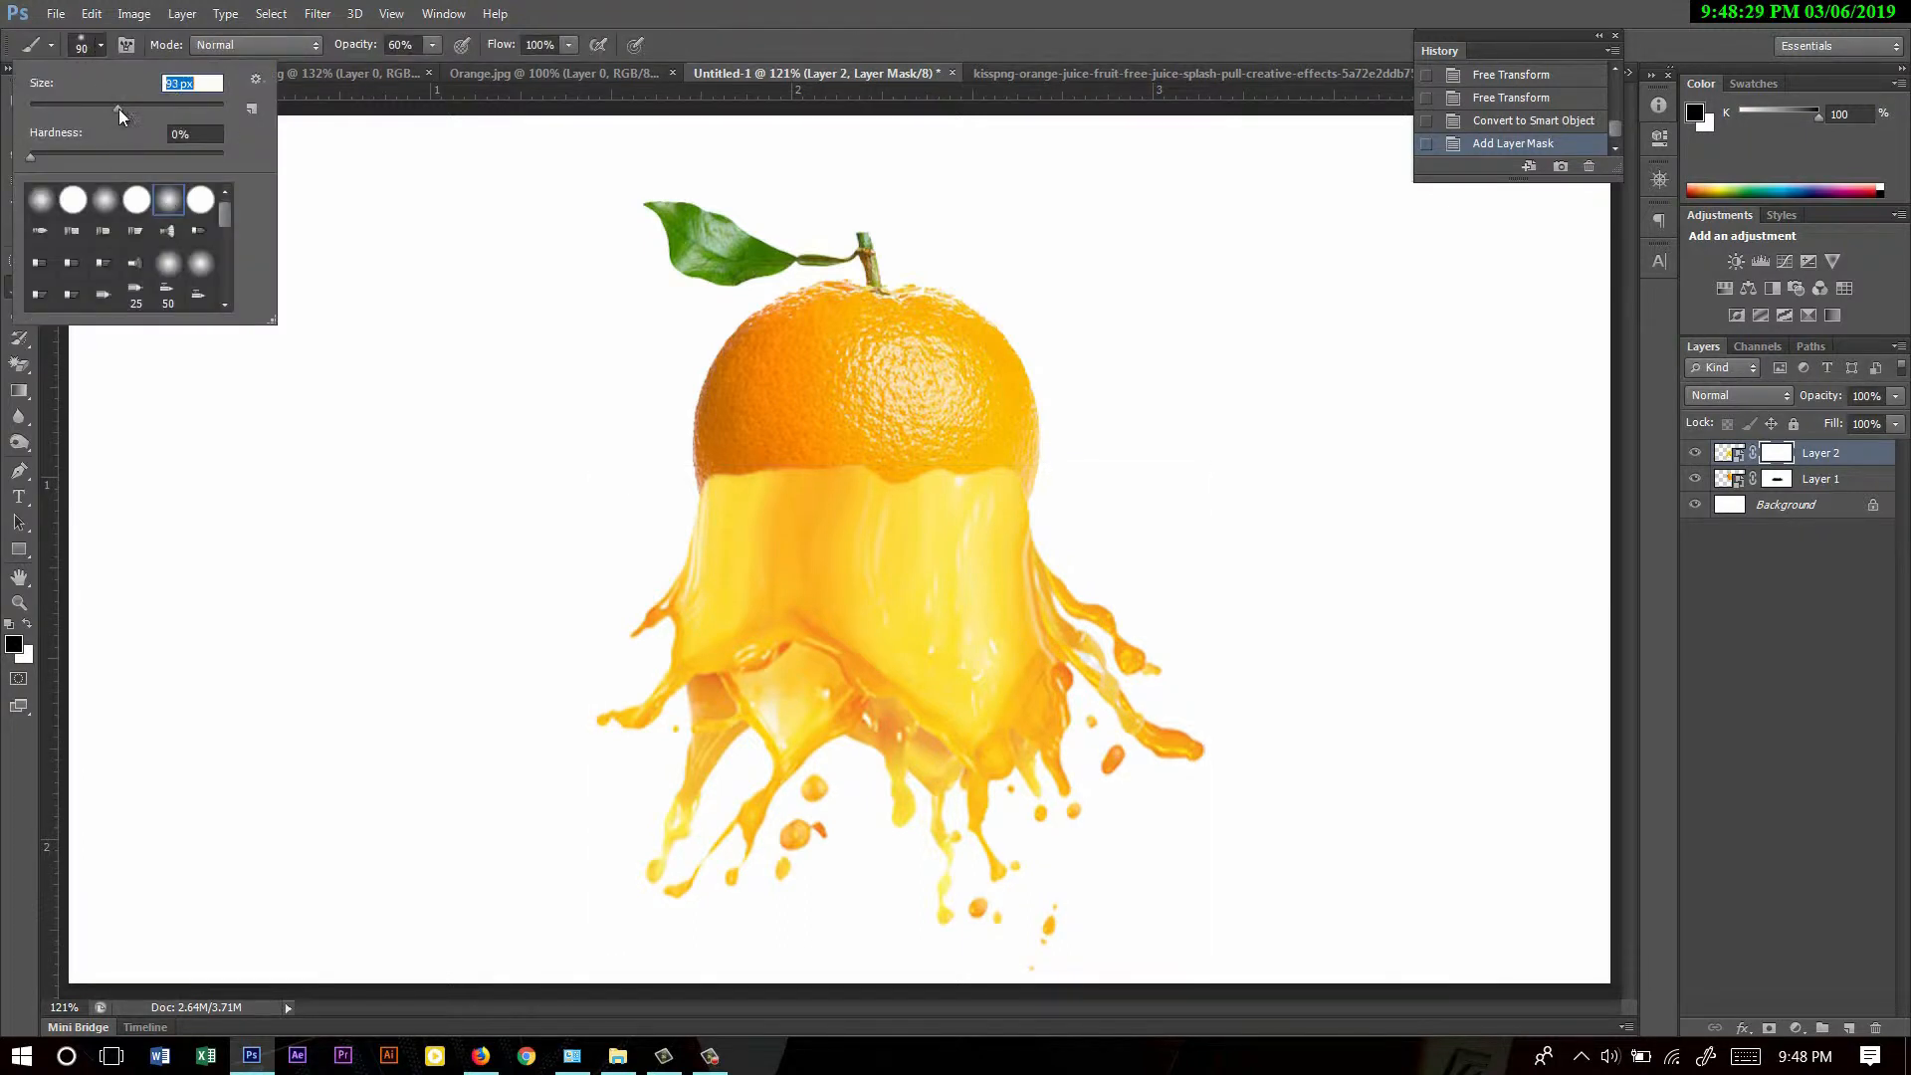
left_click(316, 88)
left_click(432, 45)
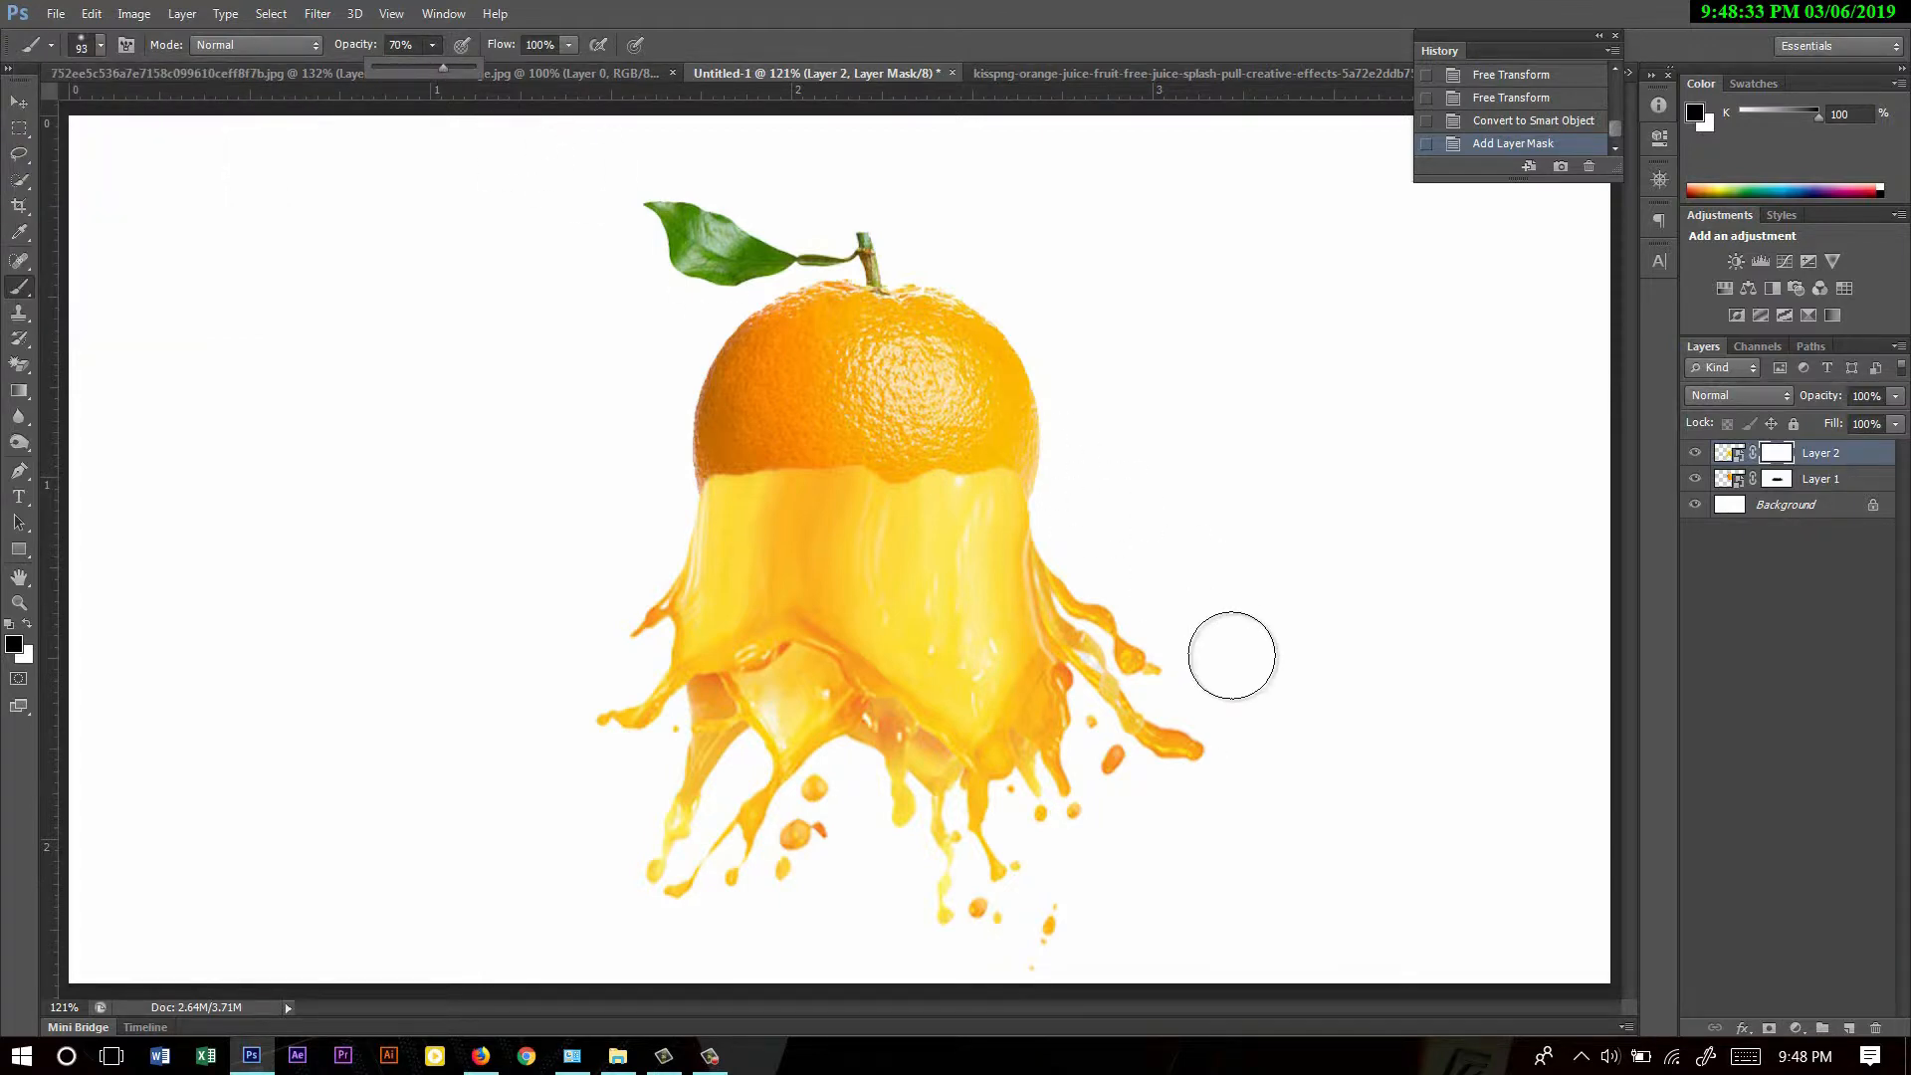
scroll(896, 468, "up", 3)
mouse_move(858, 456)
left_mouse_down()
mouse_move(760, 442)
mouse_move(717, 464)
mouse_move(730, 408)
mouse_move(793, 451)
mouse_move(793, 478)
mouse_move(712, 475)
mouse_move(710, 445)
mouse_move(685, 467)
mouse_move(694, 437)
mouse_move(654, 444)
left_mouse_up()
key("[")
key("[")
key("[")
key("[")
key("[")
mouse_move(724, 511)
left_mouse_down()
mouse_move(774, 406)
mouse_move(919, 492)
mouse_move(965, 431)
mouse_move(975, 479)
mouse_move(1000, 419)
mouse_move(1050, 464)
mouse_move(1068, 424)
mouse_move(1025, 464)
mouse_move(998, 430)
mouse_move(875, 489)
mouse_move(948, 417)
mouse_move(895, 485)
mouse_move(1030, 413)
mouse_move(1020, 492)
mouse_move(1053, 427)
mouse_move(1054, 499)
mouse_move(1044, 457)
mouse_move(1029, 494)
mouse_move(1072, 428)
mouse_move(718, 498)
mouse_move(711, 443)
mouse_move(667, 482)
mouse_move(706, 401)
mouse_move(704, 471)
mouse_move(837, 488)
left_mouse_up()
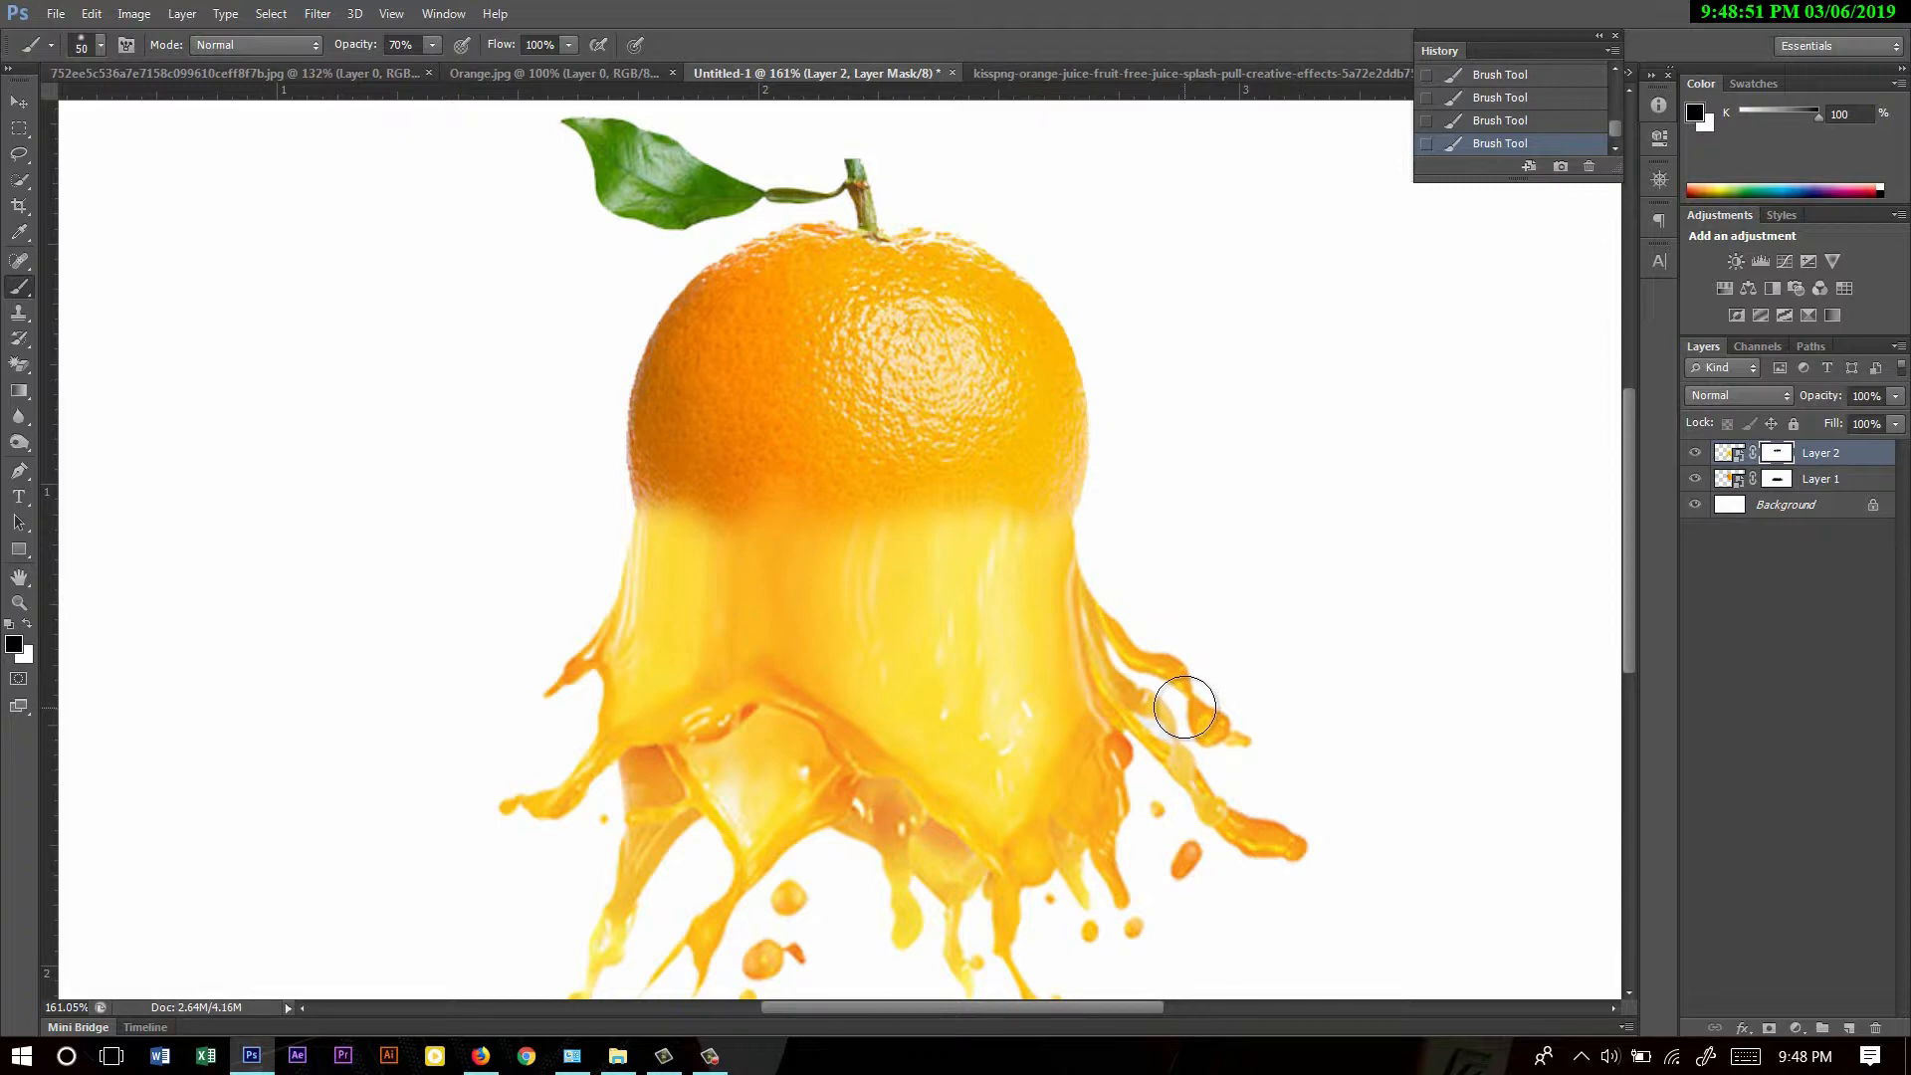
- Start a Puppet Warp on the splash layer and place pins on its upper corners, upper centre and inner body
scroll(853, 585, "down", 3)
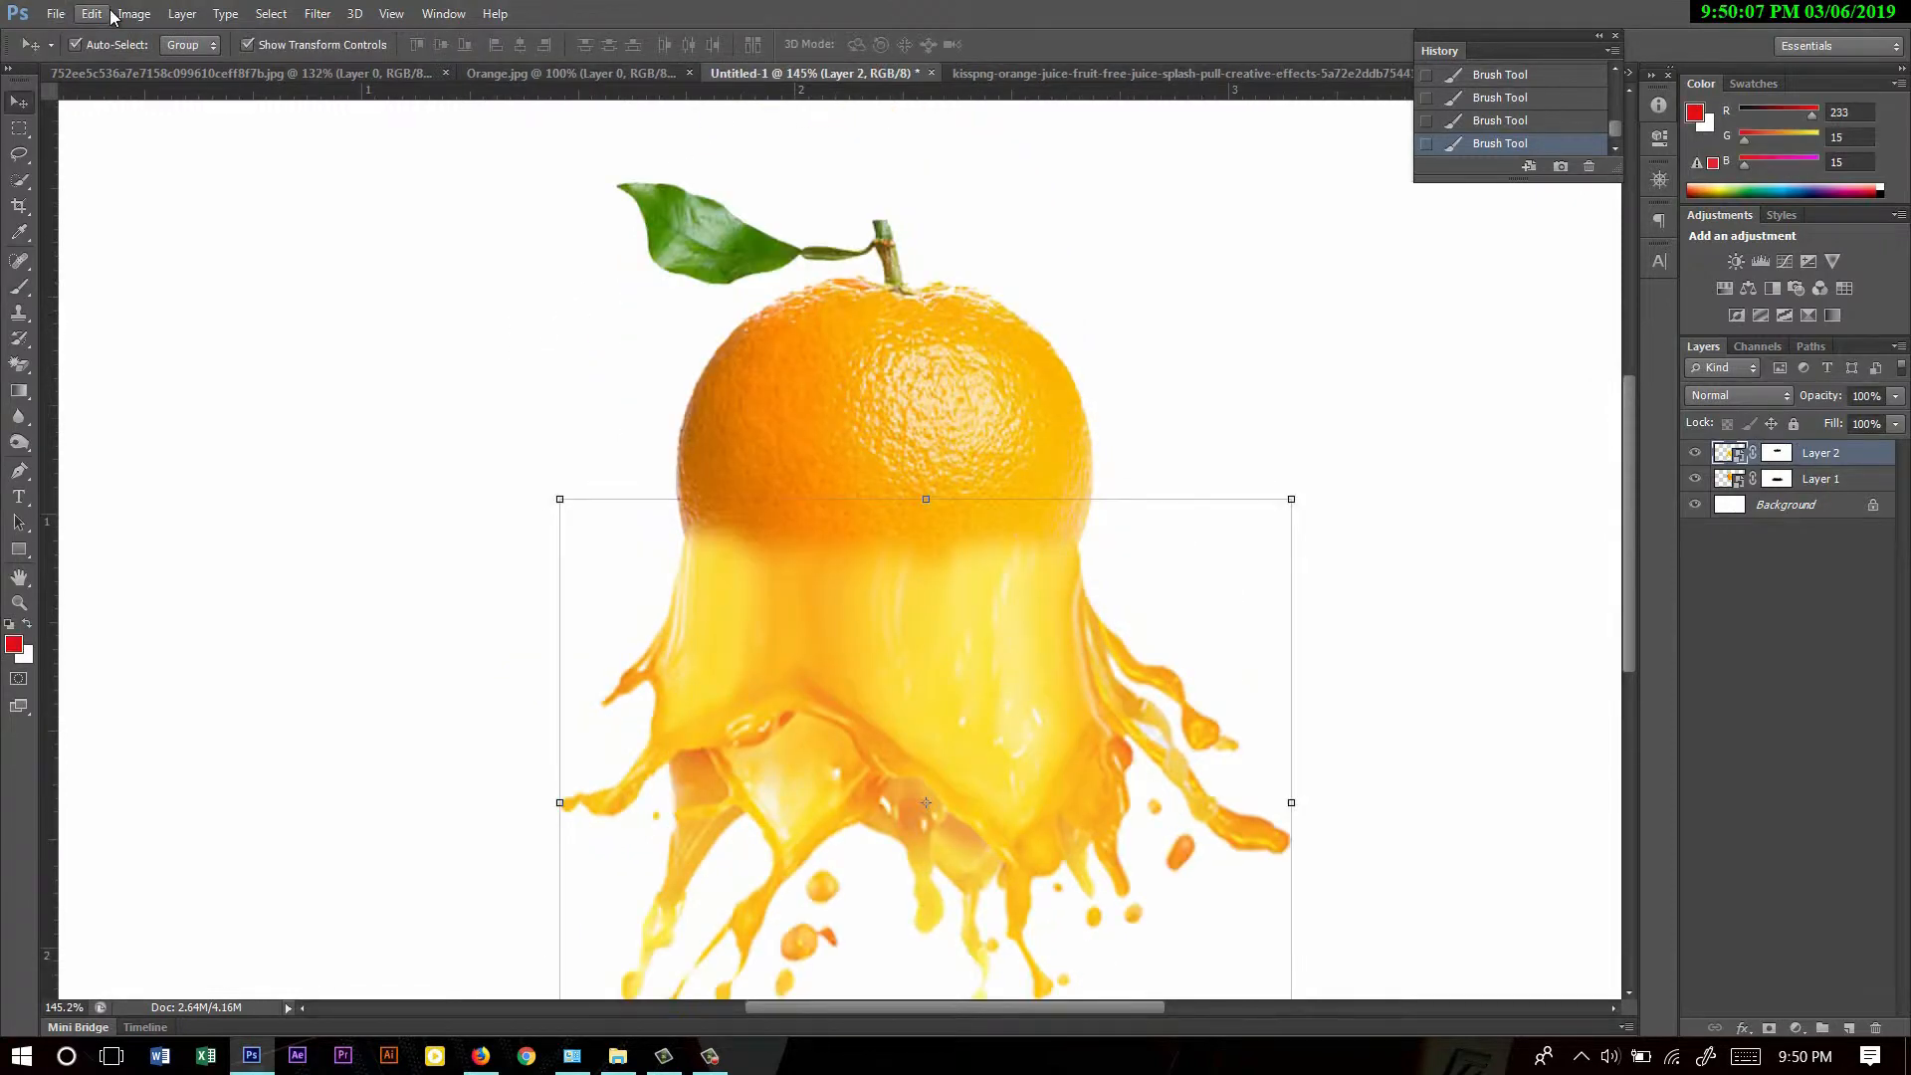
left_click(92, 14)
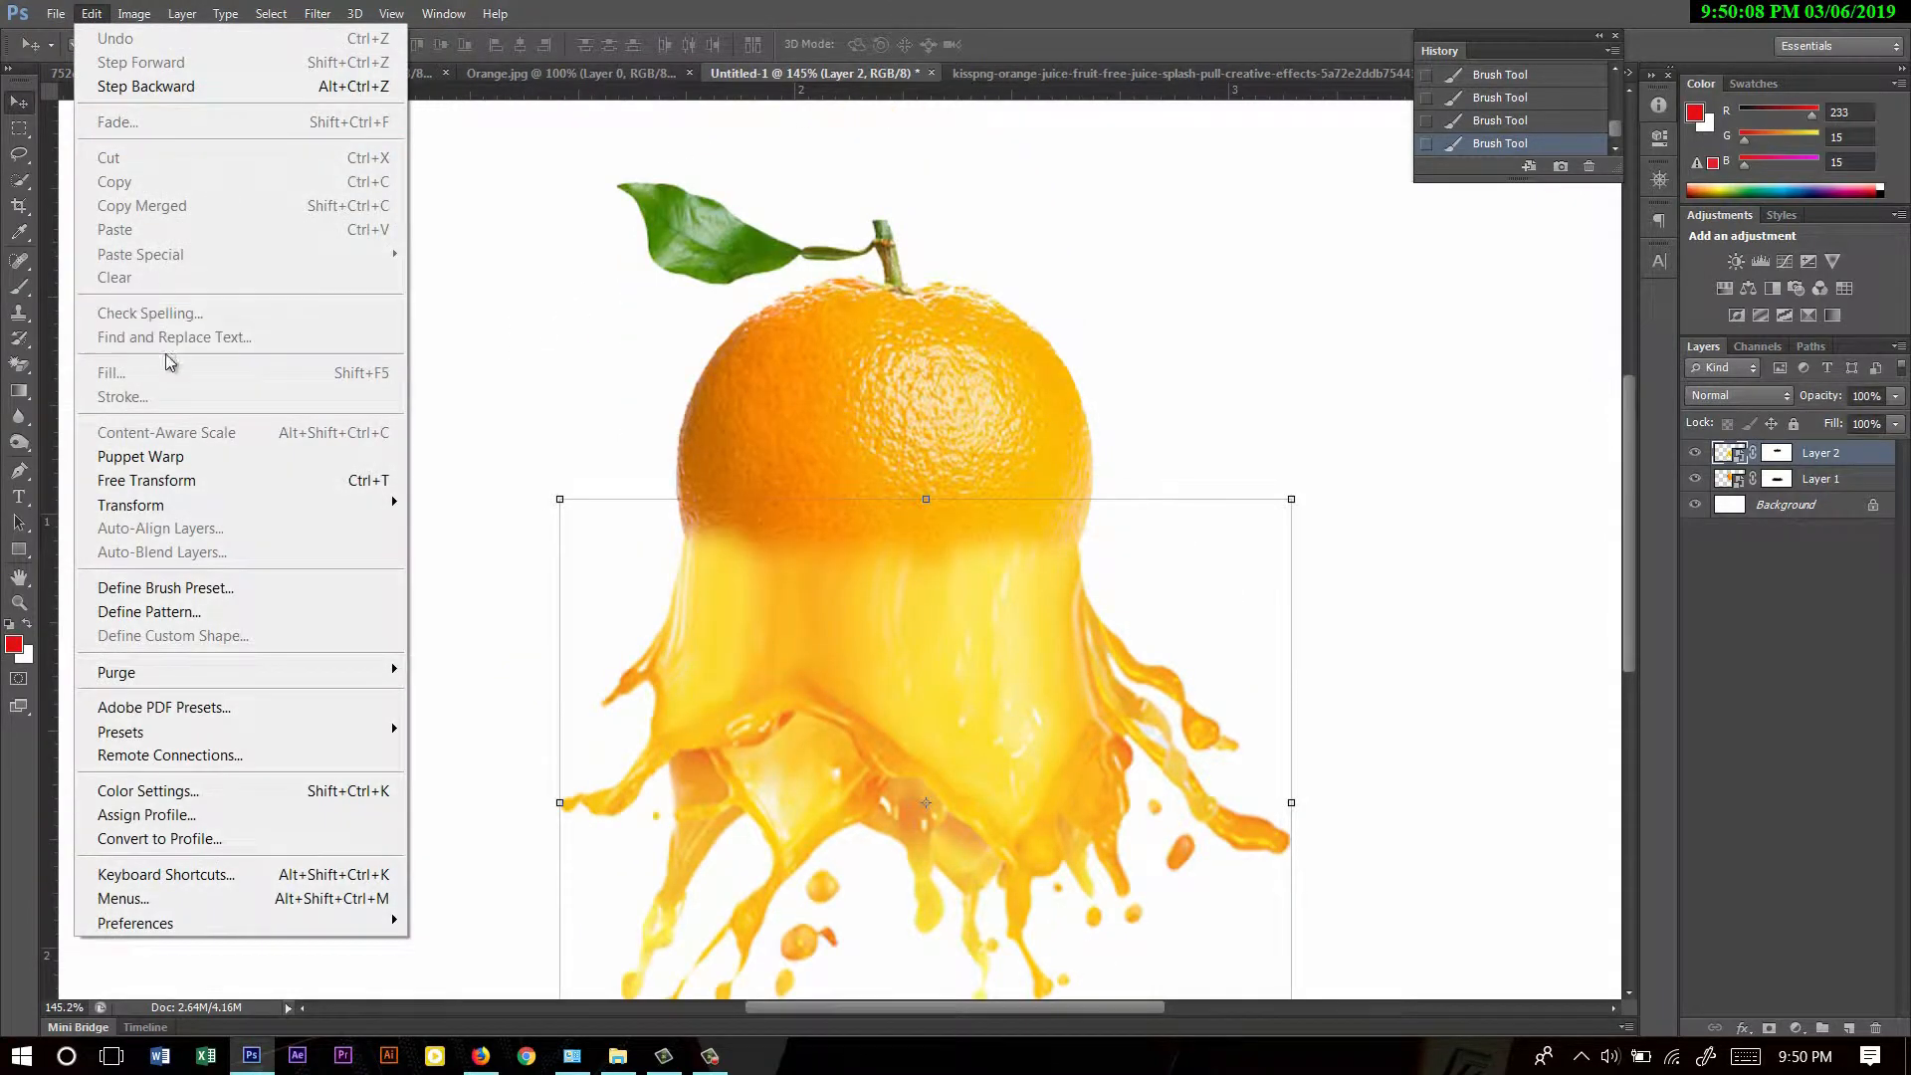
mouse_move(181, 508)
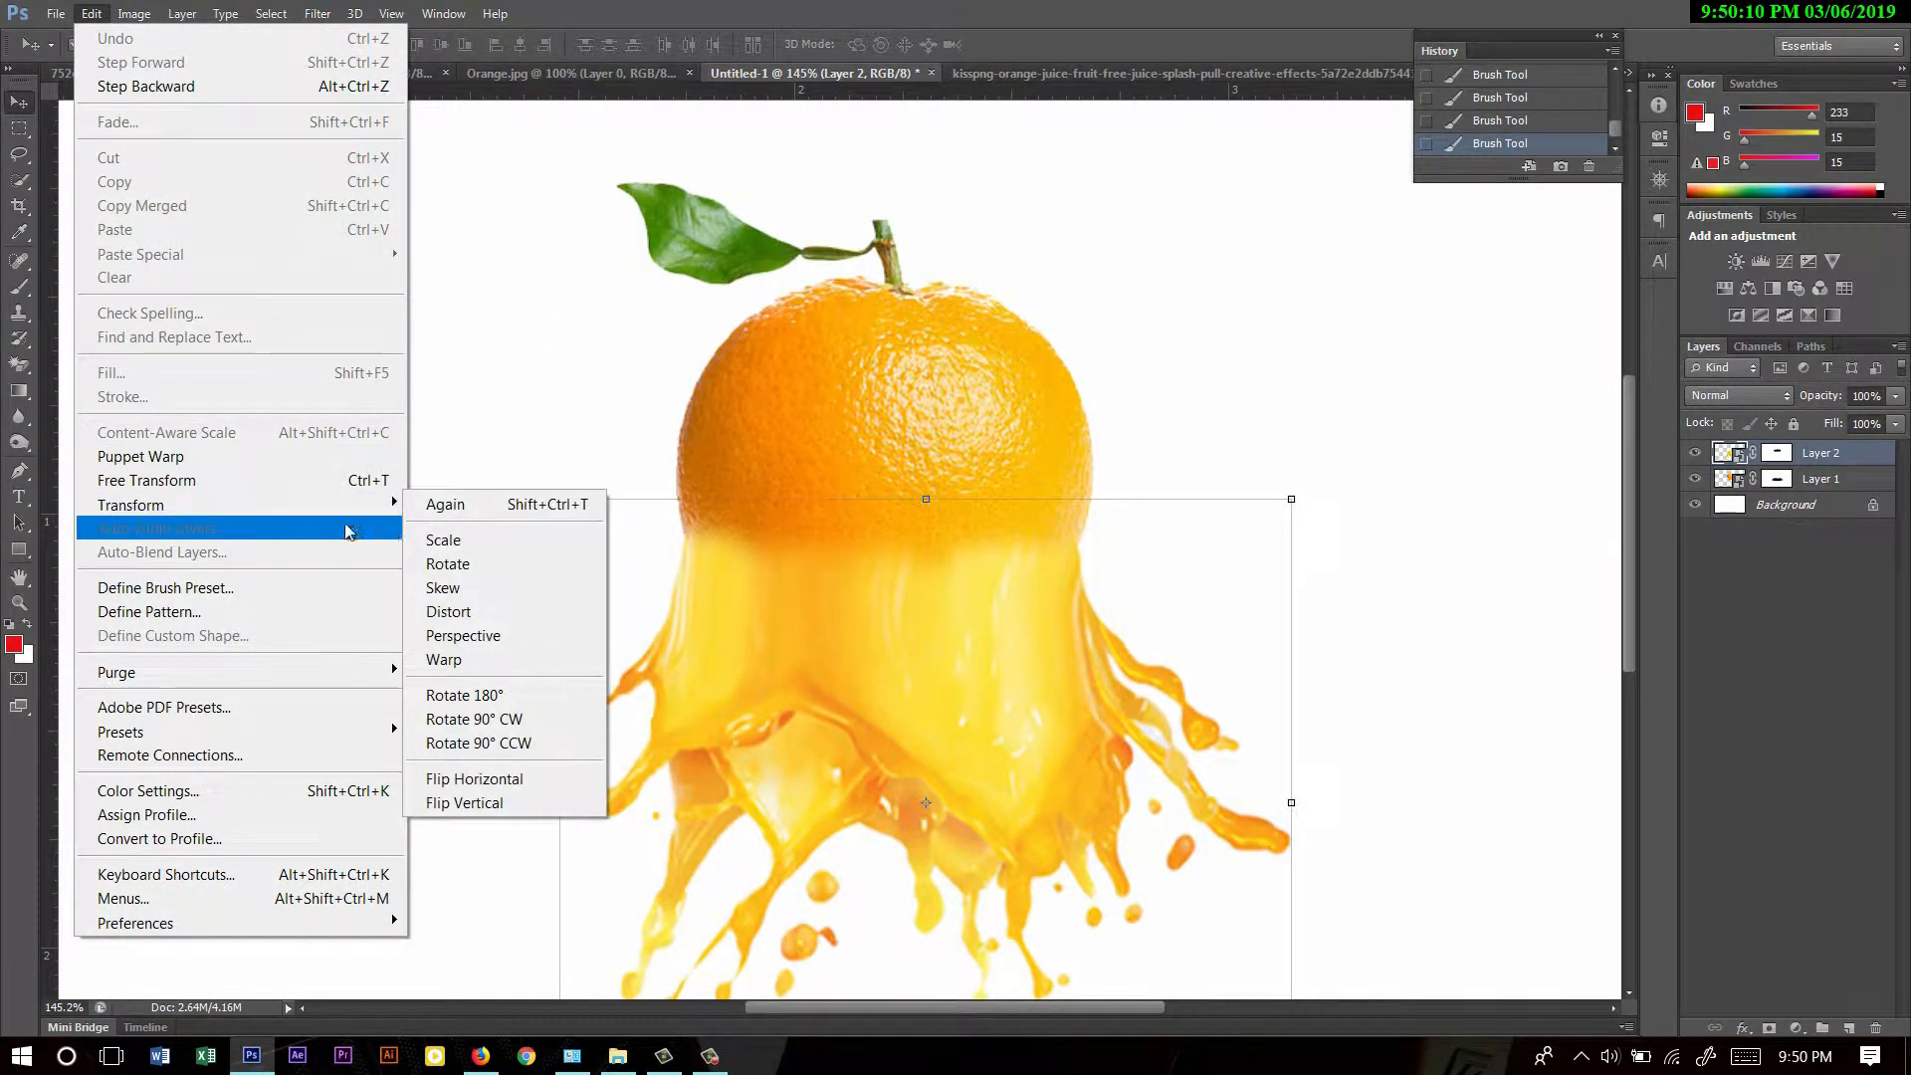
left_click(149, 456)
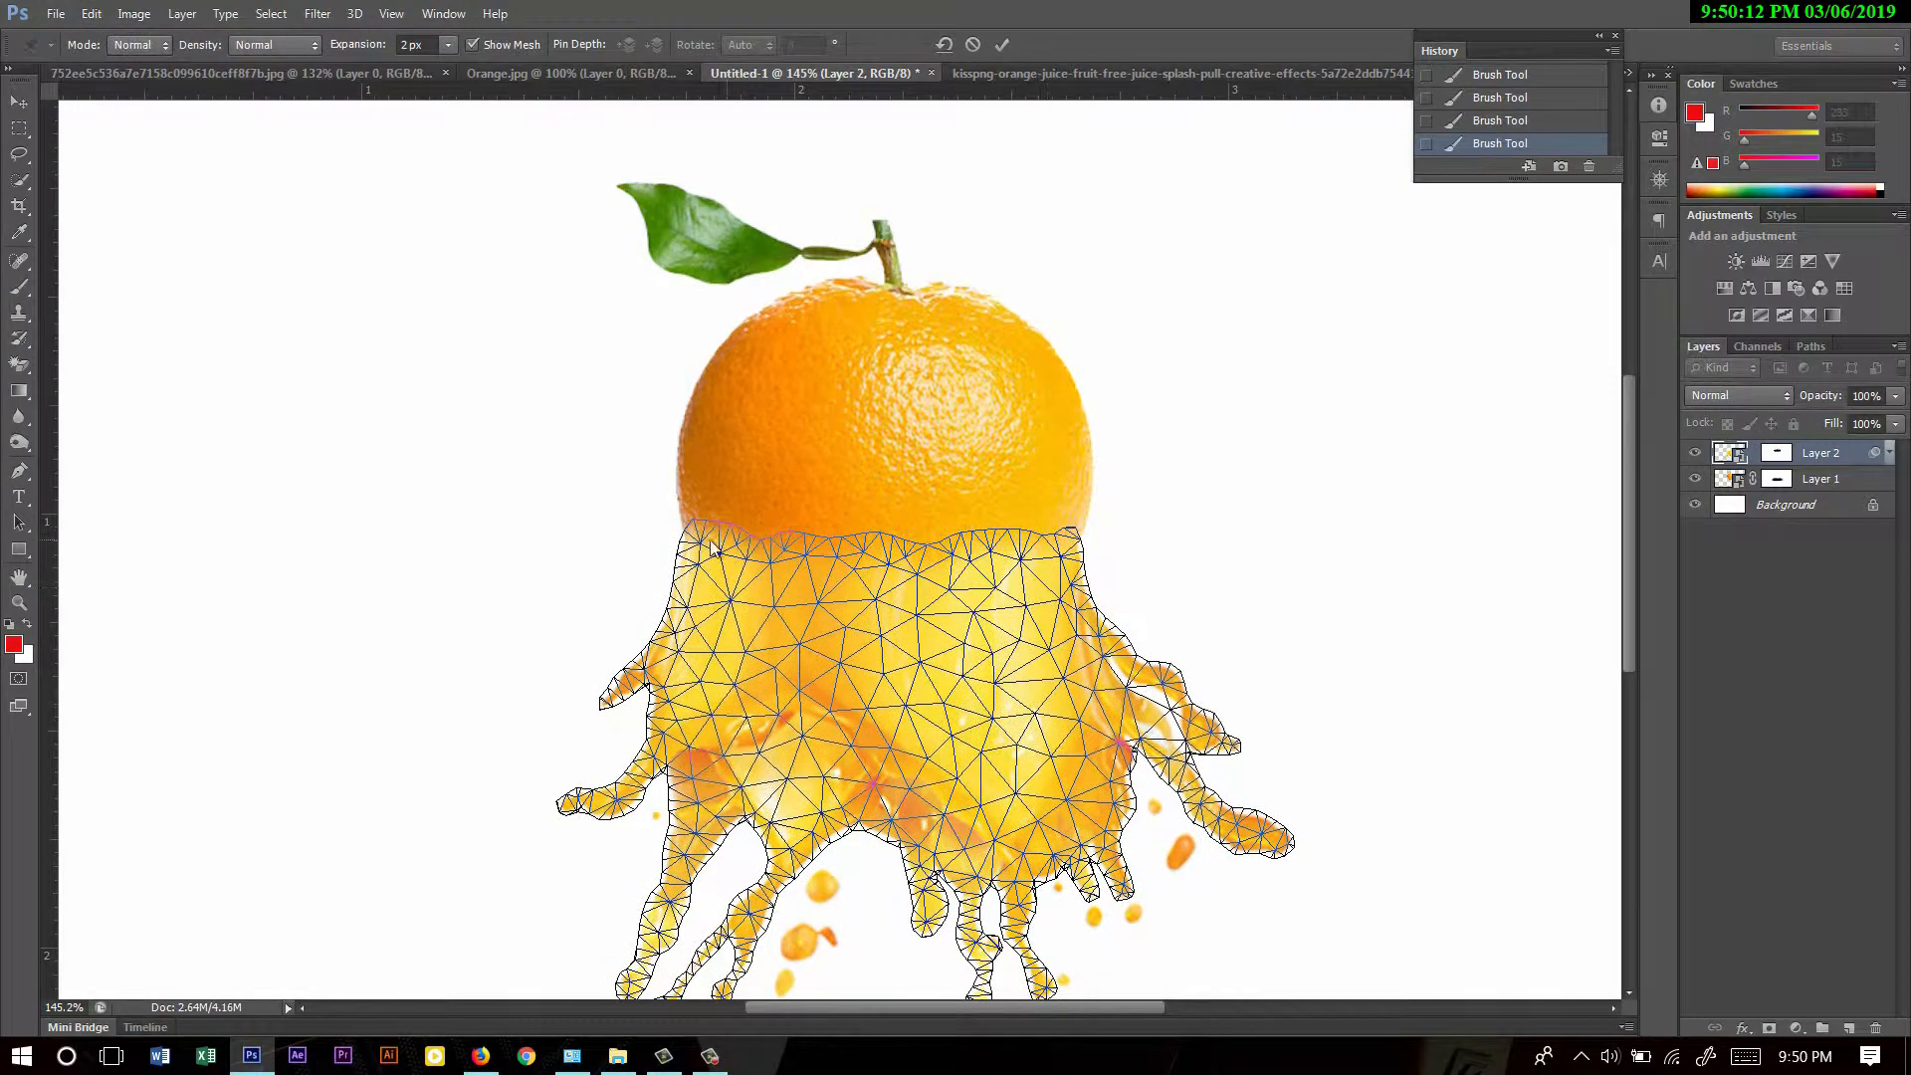
scroll(712, 547, "up", 2)
left_click_drag(701, 546, 695, 512)
key("ctrl+z")
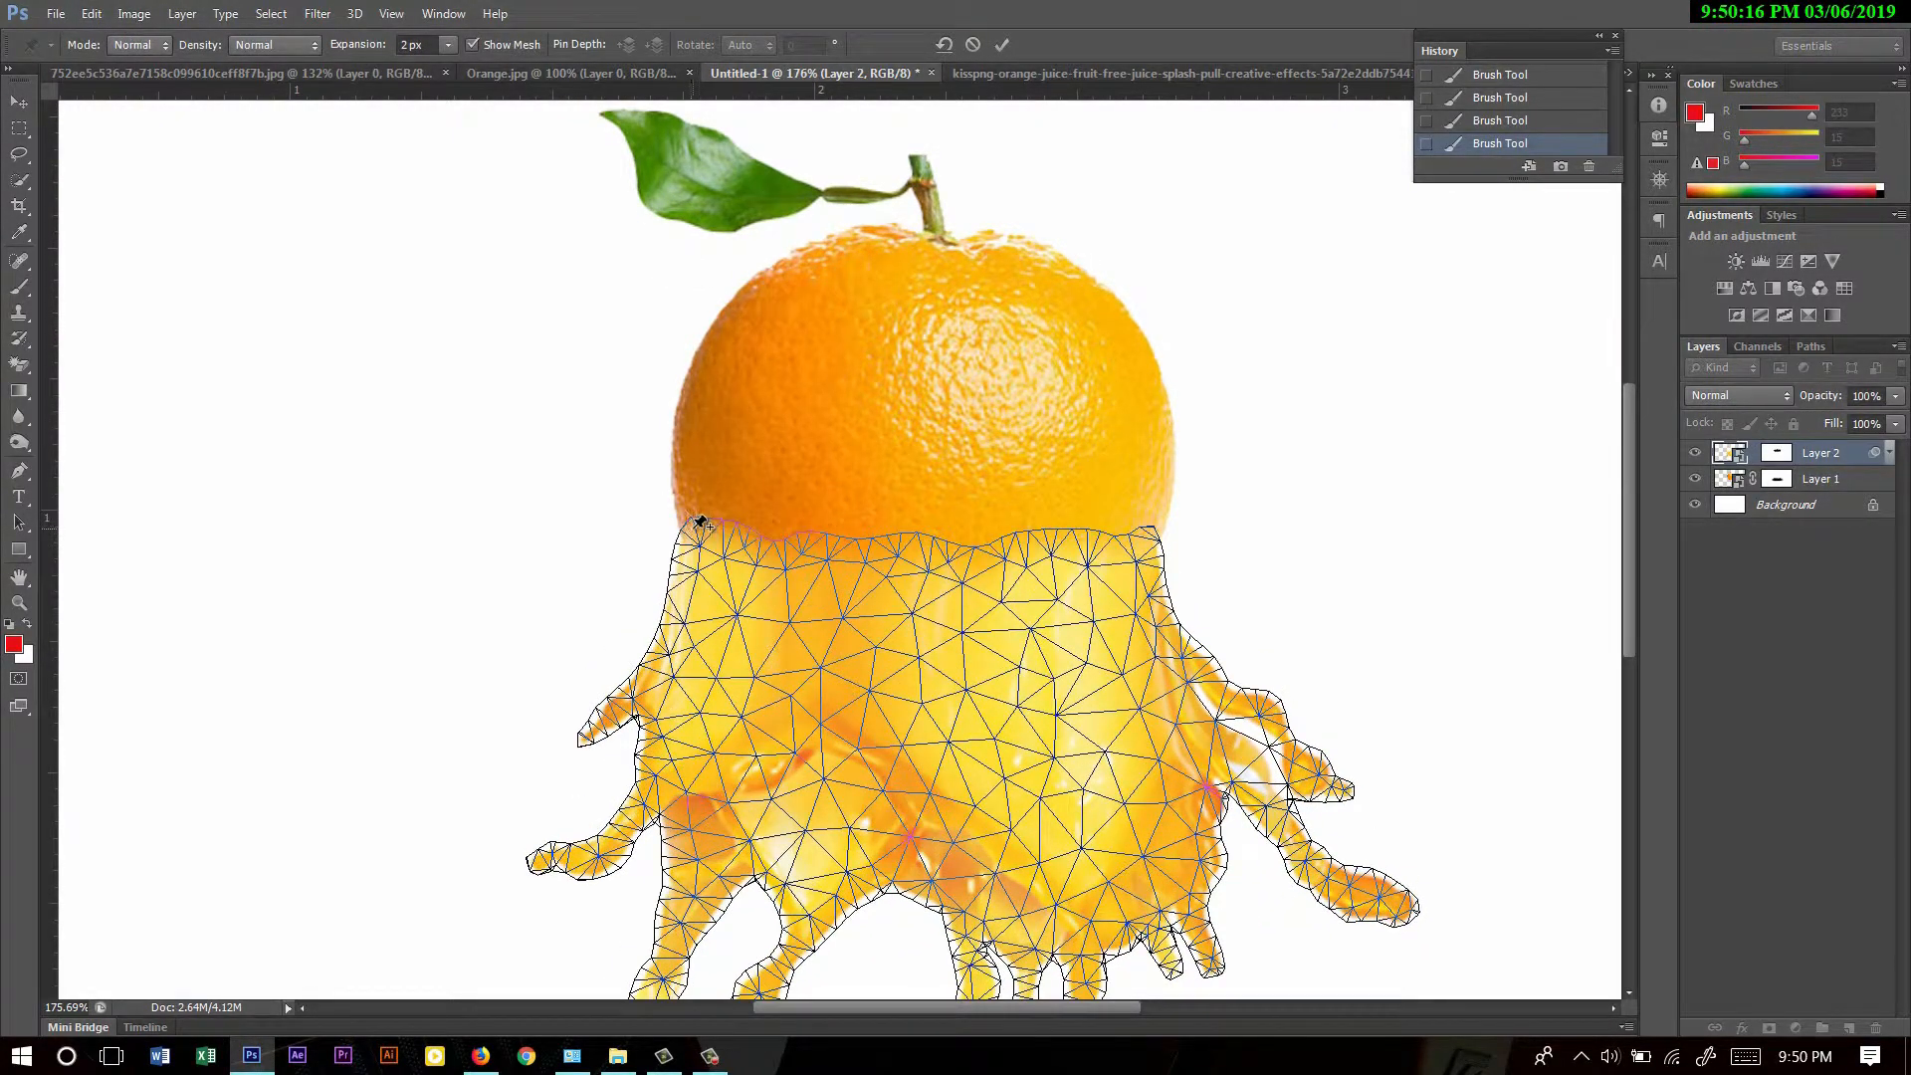
left_click(694, 527)
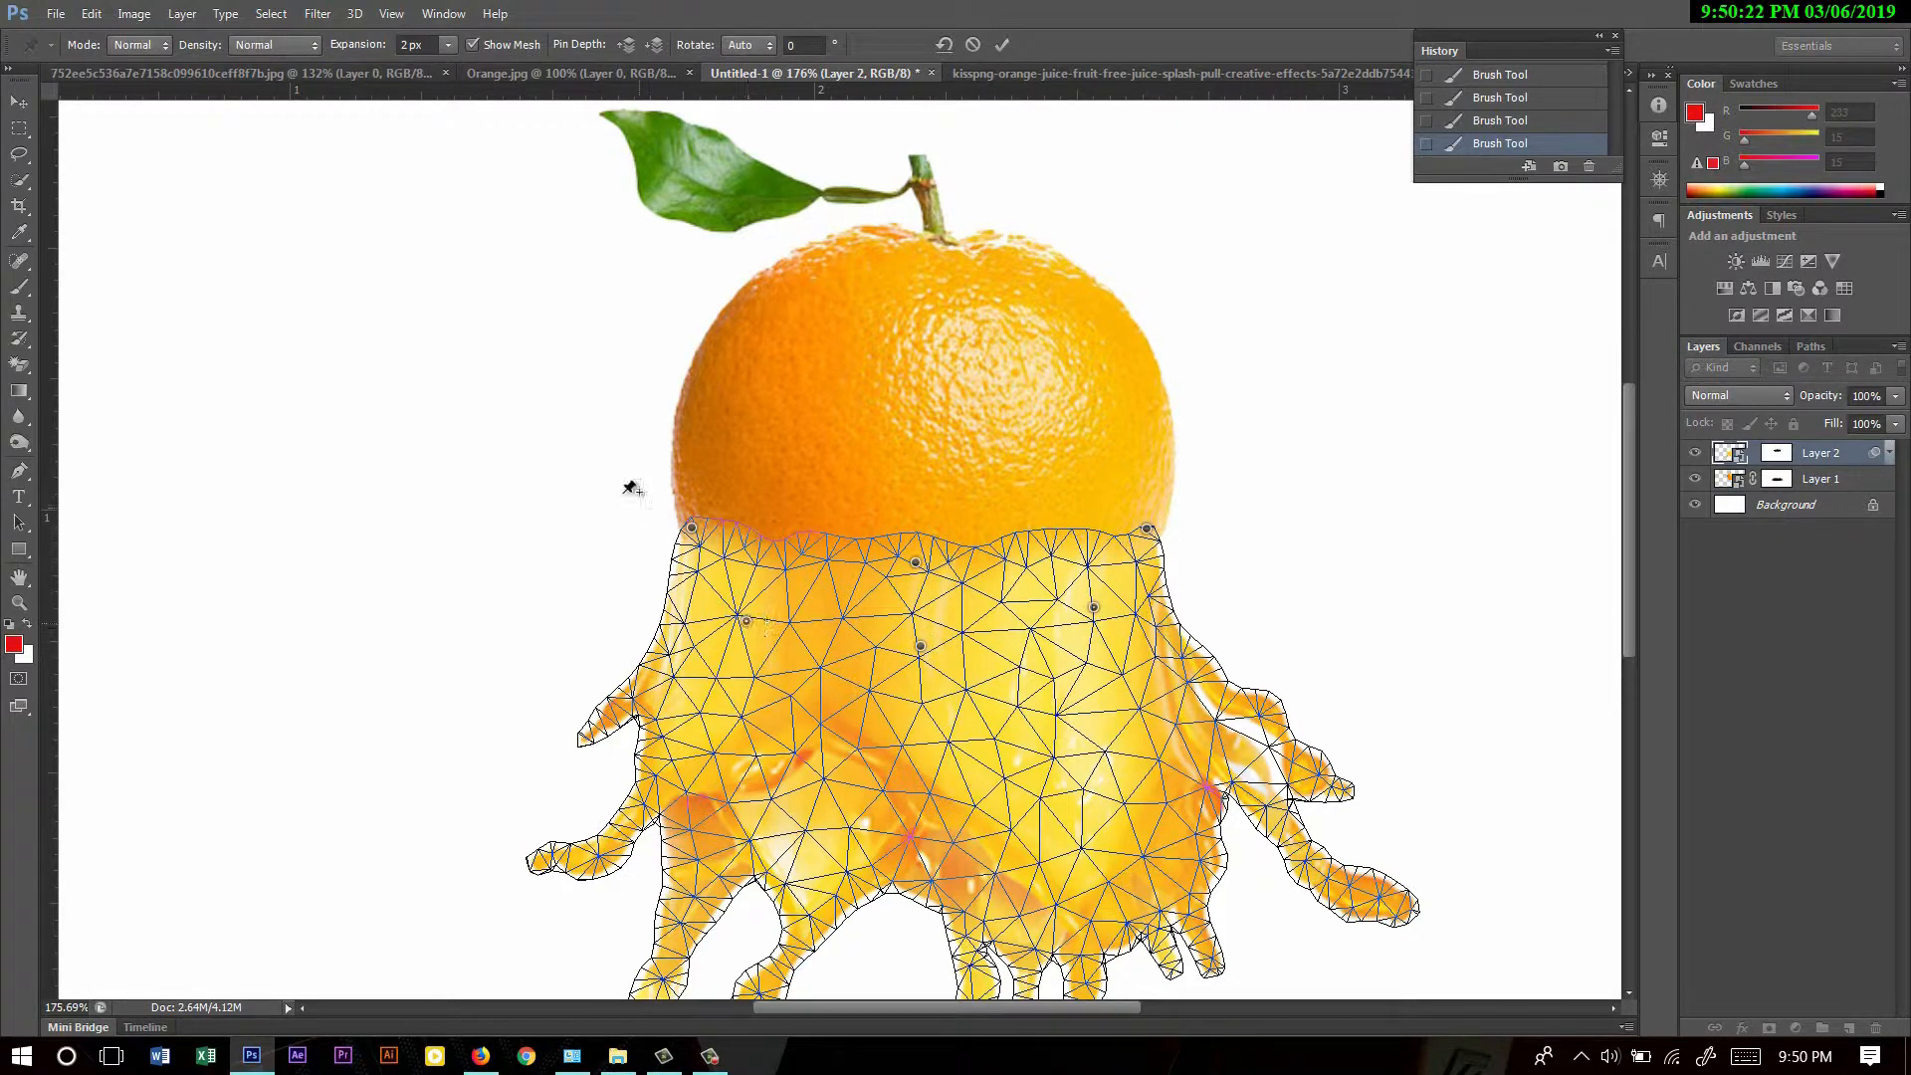
- Pull the splash's two upper corners up along the orange's sides and adjust the upper-centre, middle and right inner warp pins
mouse_move(694, 535)
left_mouse_down()
mouse_move(689, 416)
mouse_move(674, 454)
mouse_move(696, 497)
left_mouse_up()
left_click_drag(1145, 532, 1157, 505)
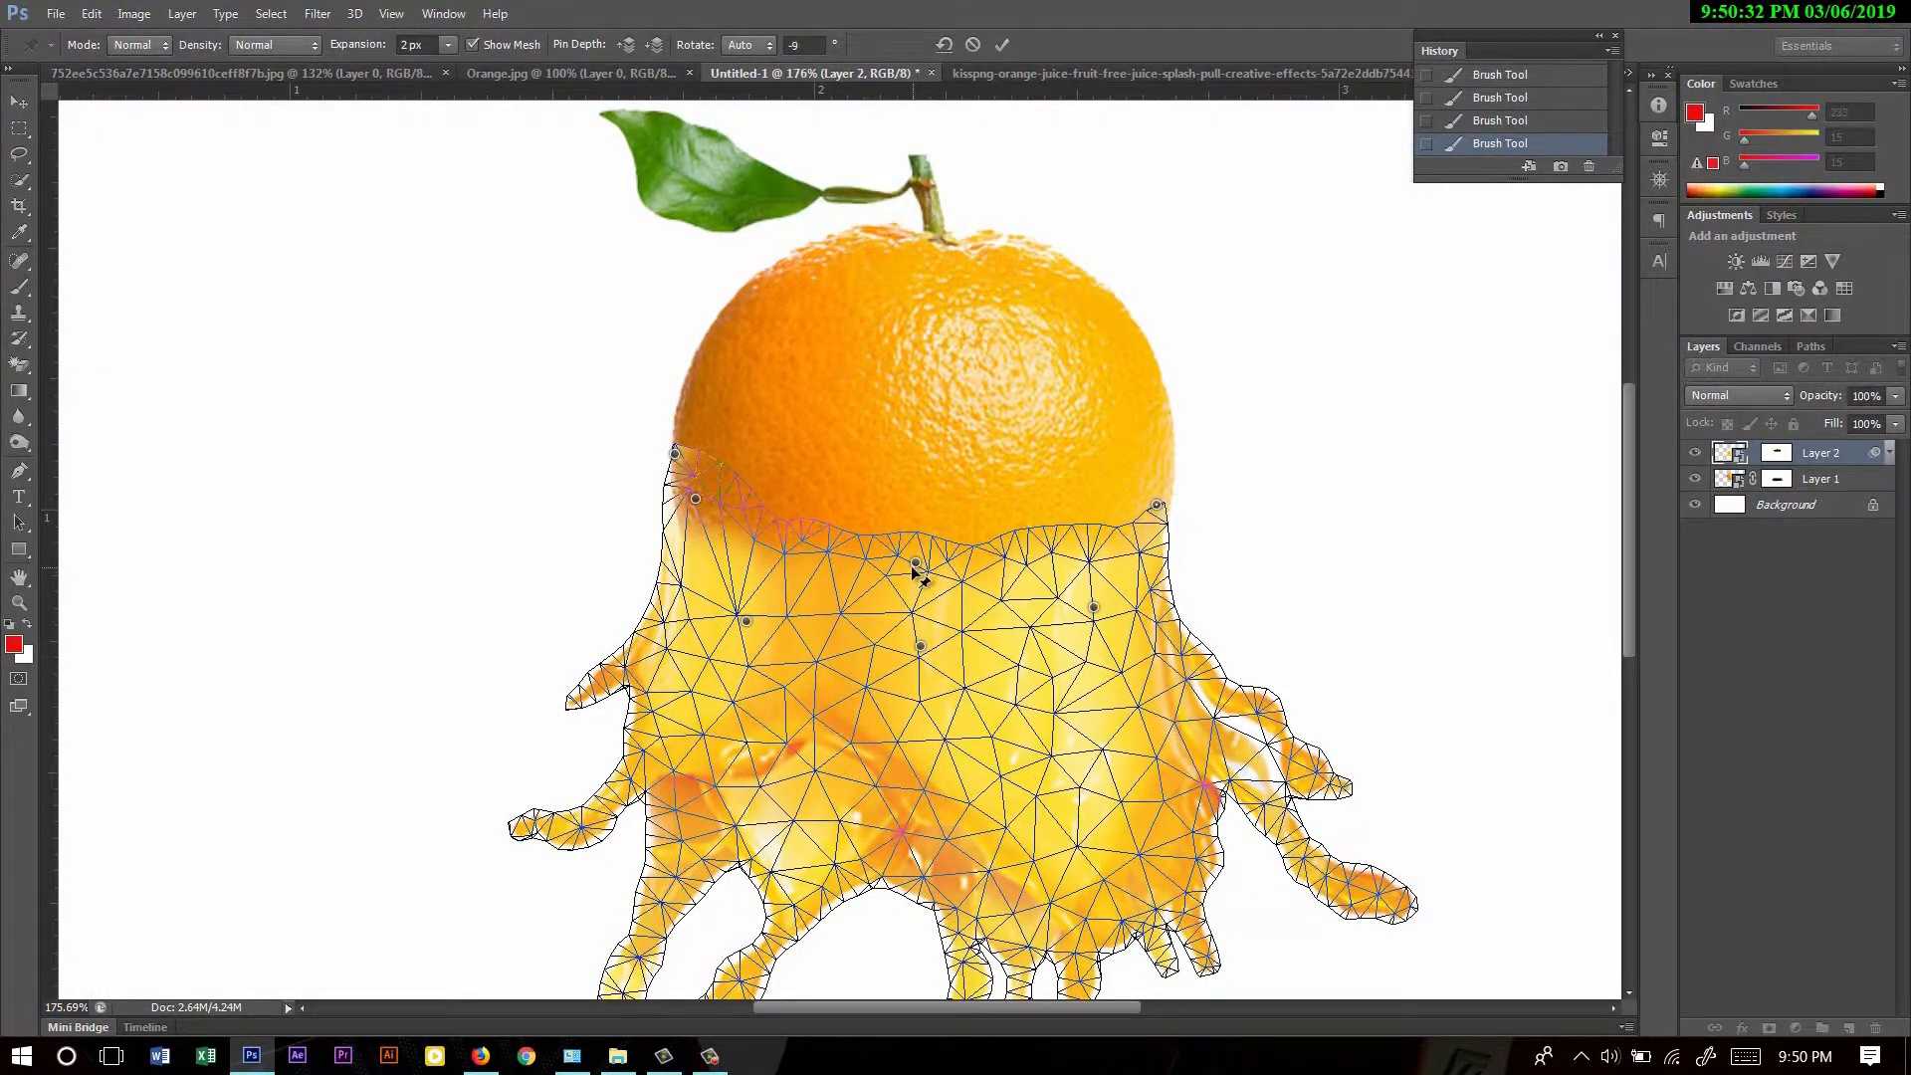
left_click_drag(915, 563, 913, 539)
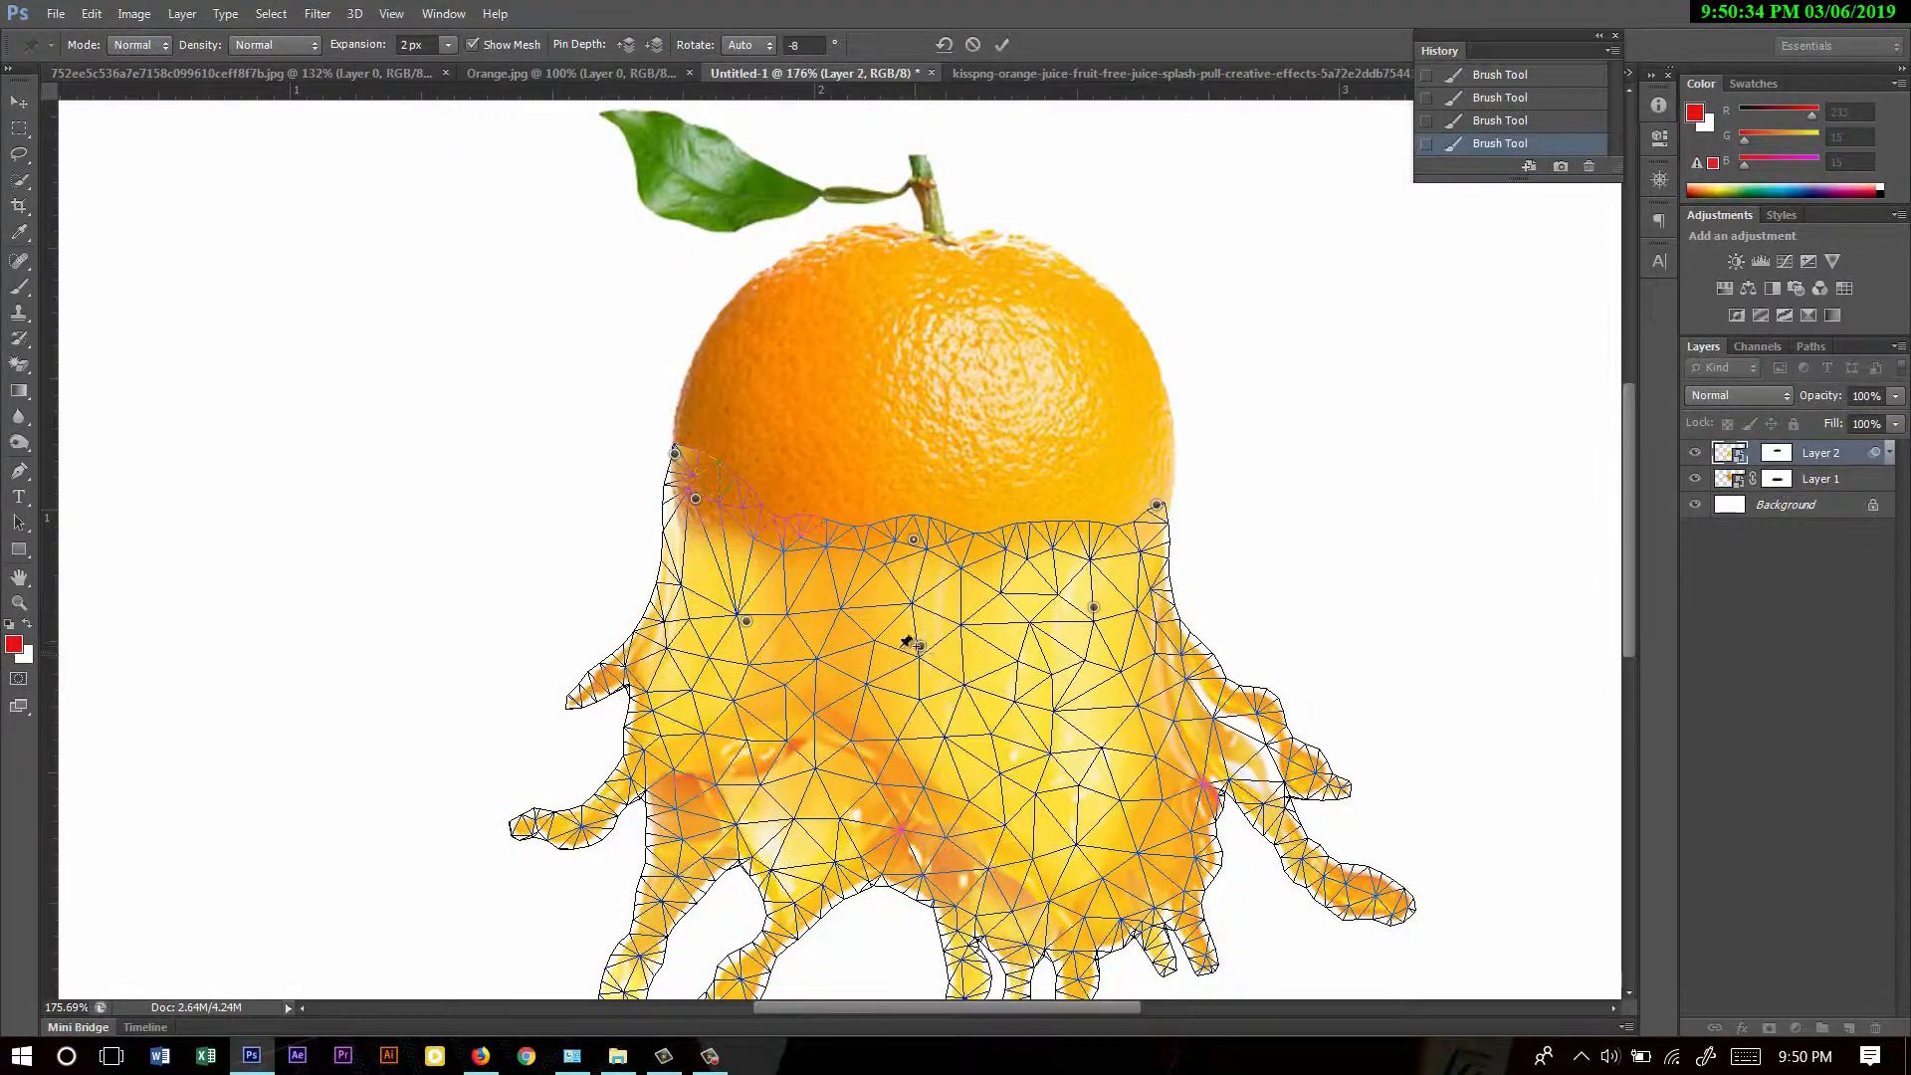
left_click(883, 644)
left_click_drag(922, 647, 907, 669)
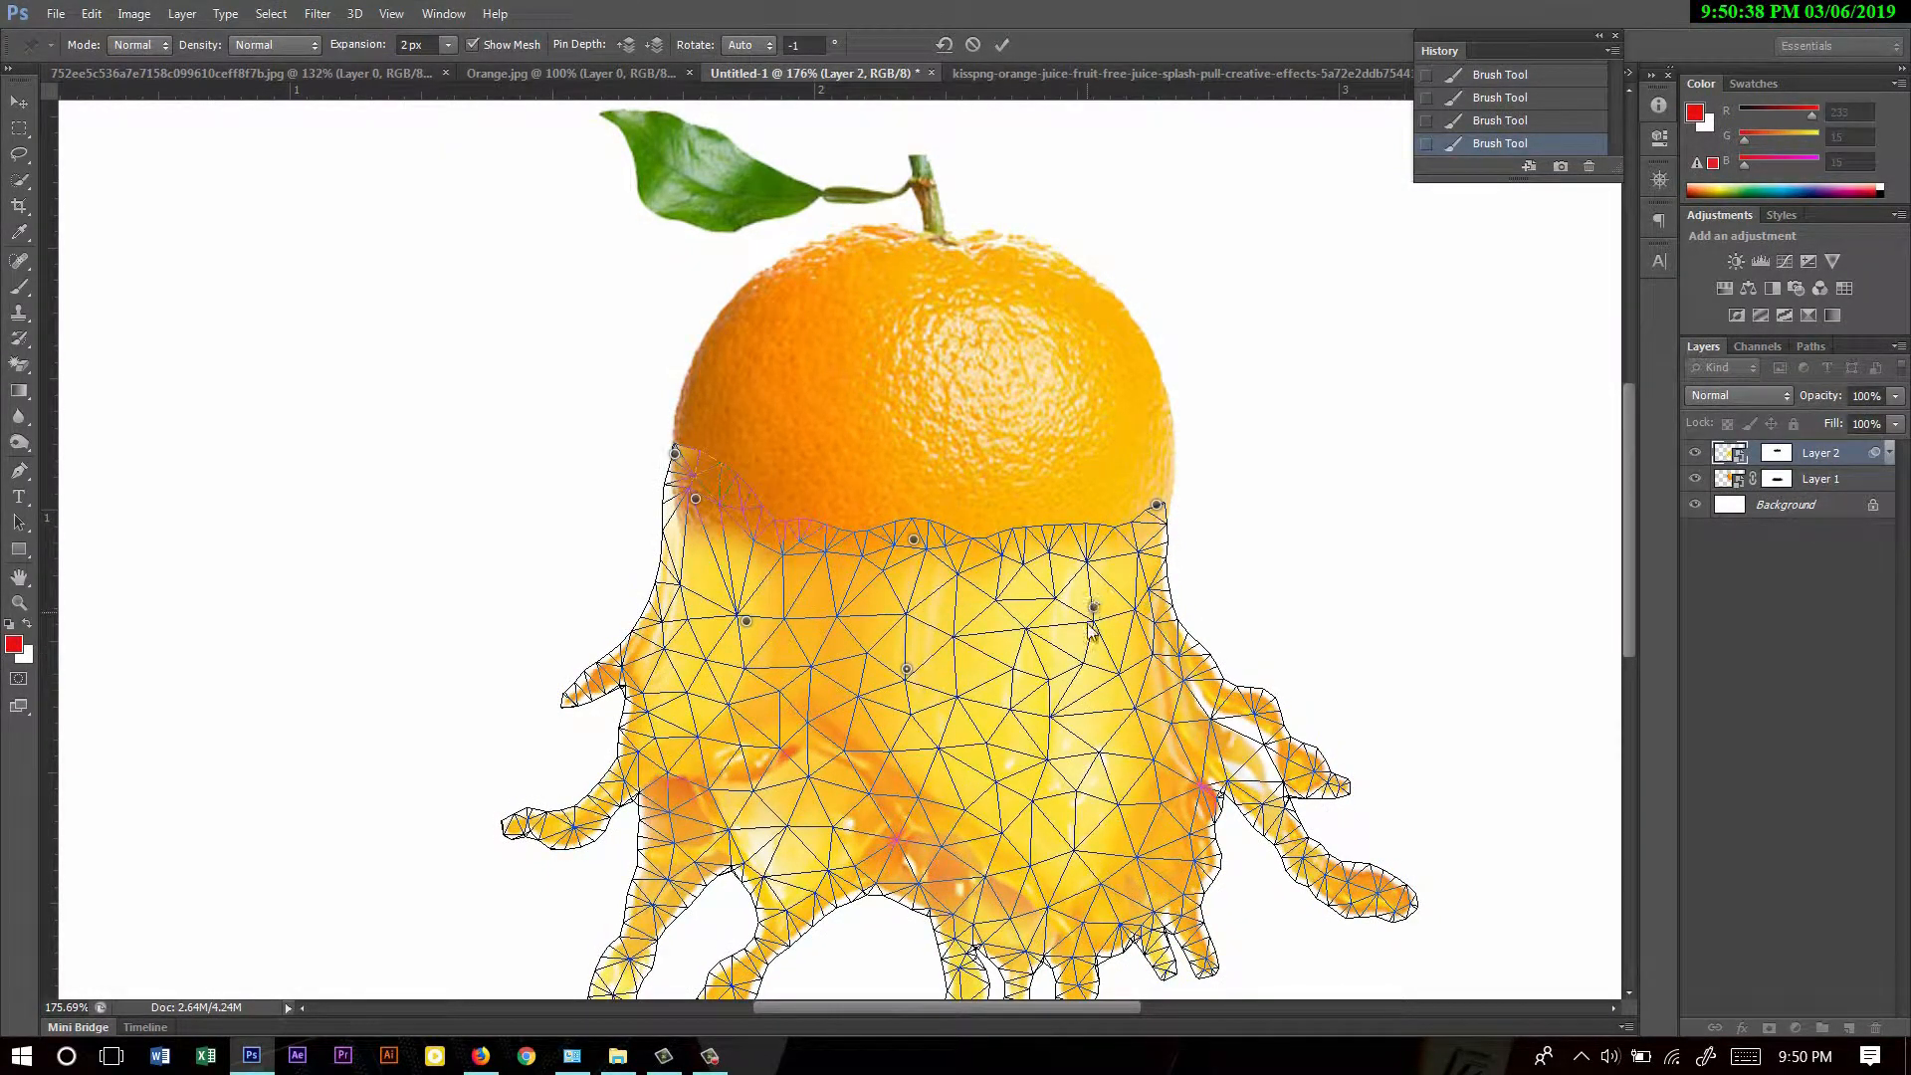
left_click(1089, 623)
key("Return")
left_click_drag(1092, 607, 1099, 600)
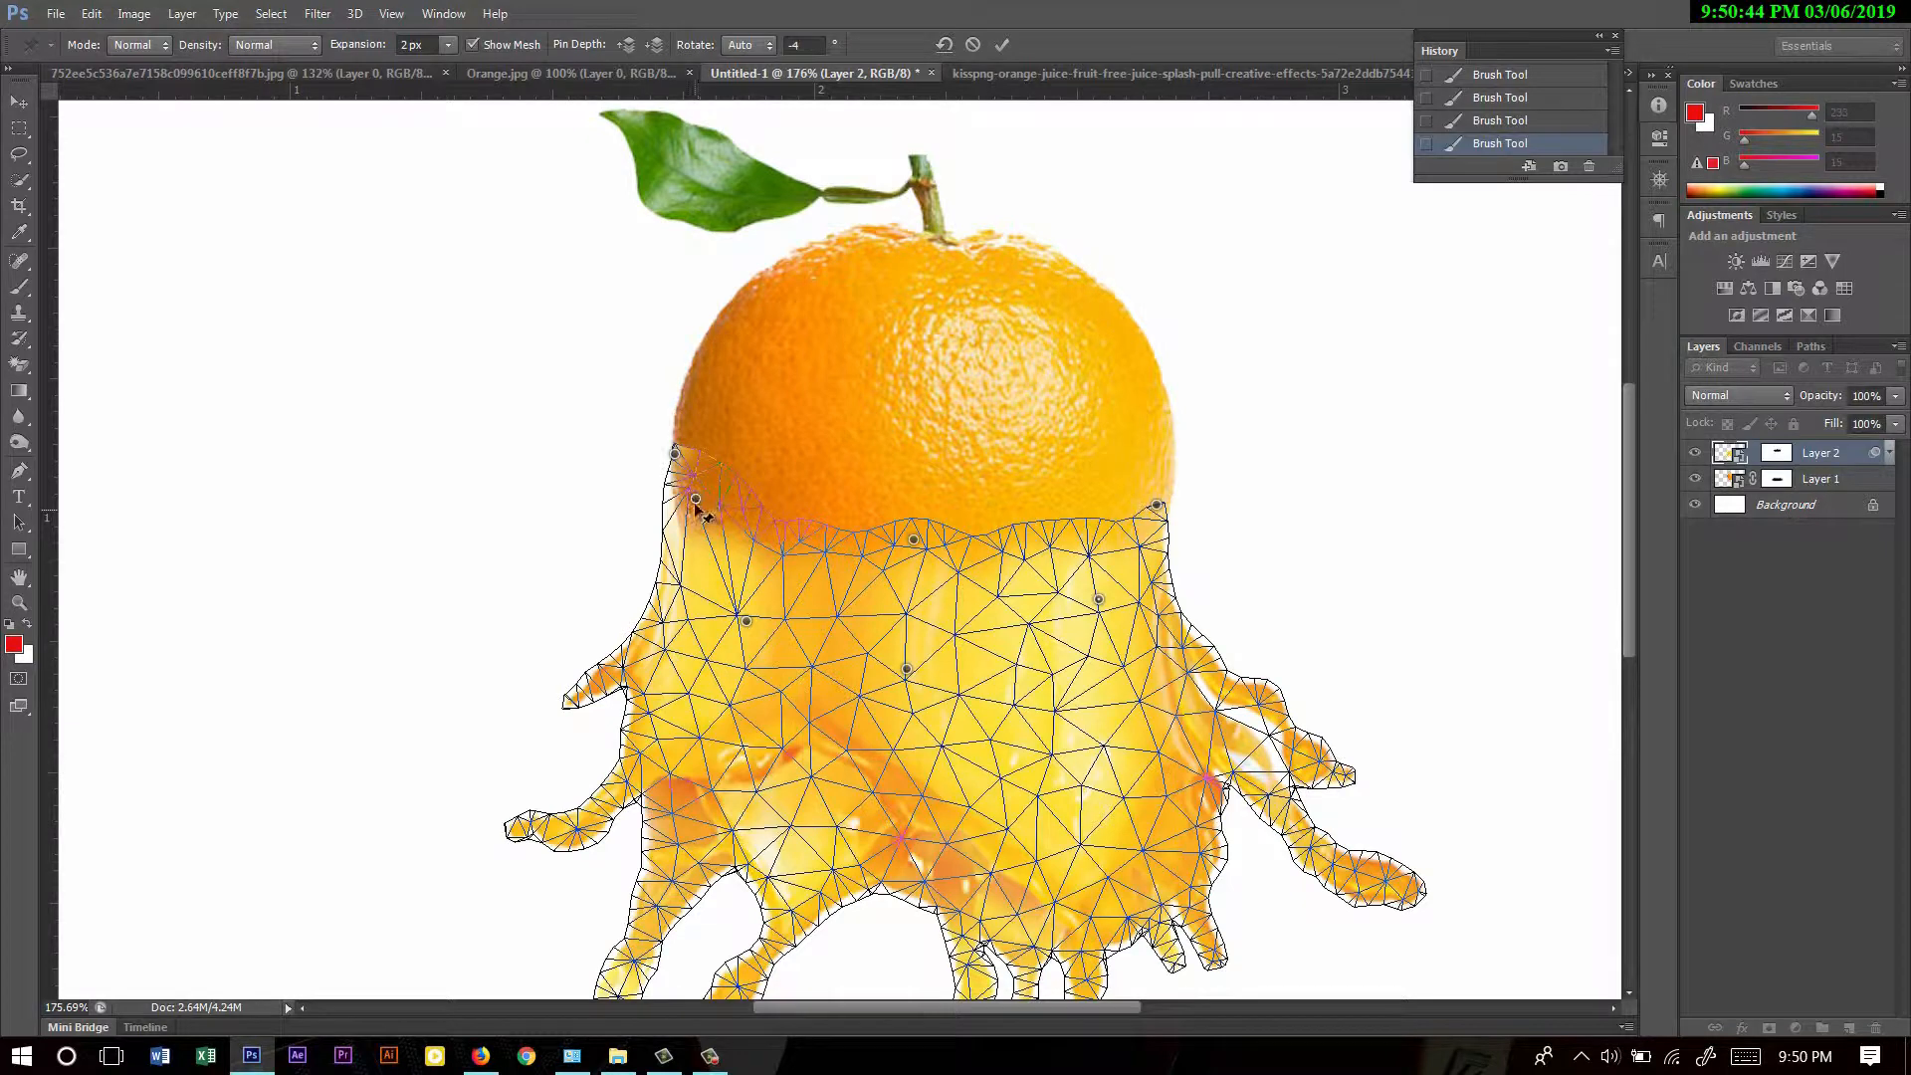
- Refine the left corner, upper-centre, middle and left inner warp pins to shape the splash around the orange's lower edge
left_click_drag(696, 501, 696, 494)
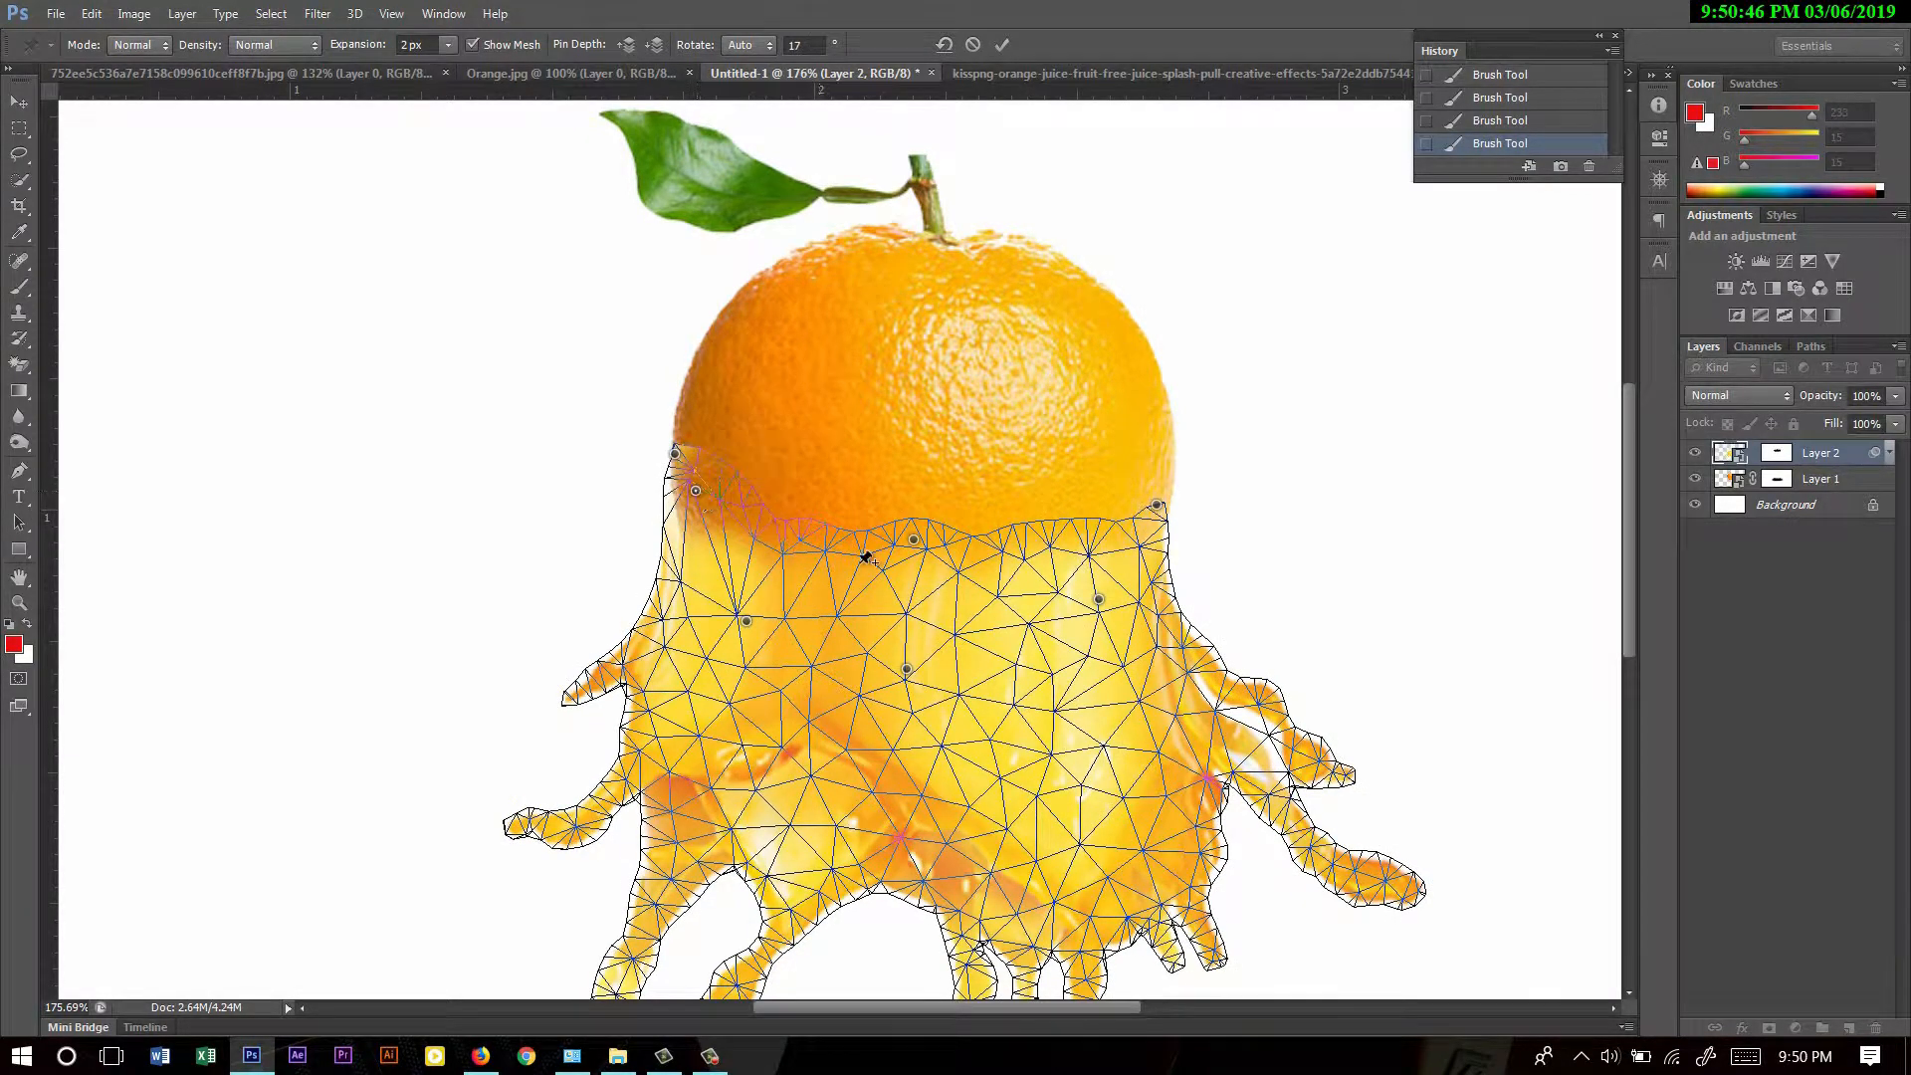
left_click(914, 541)
left_click_drag(915, 542, 890, 526)
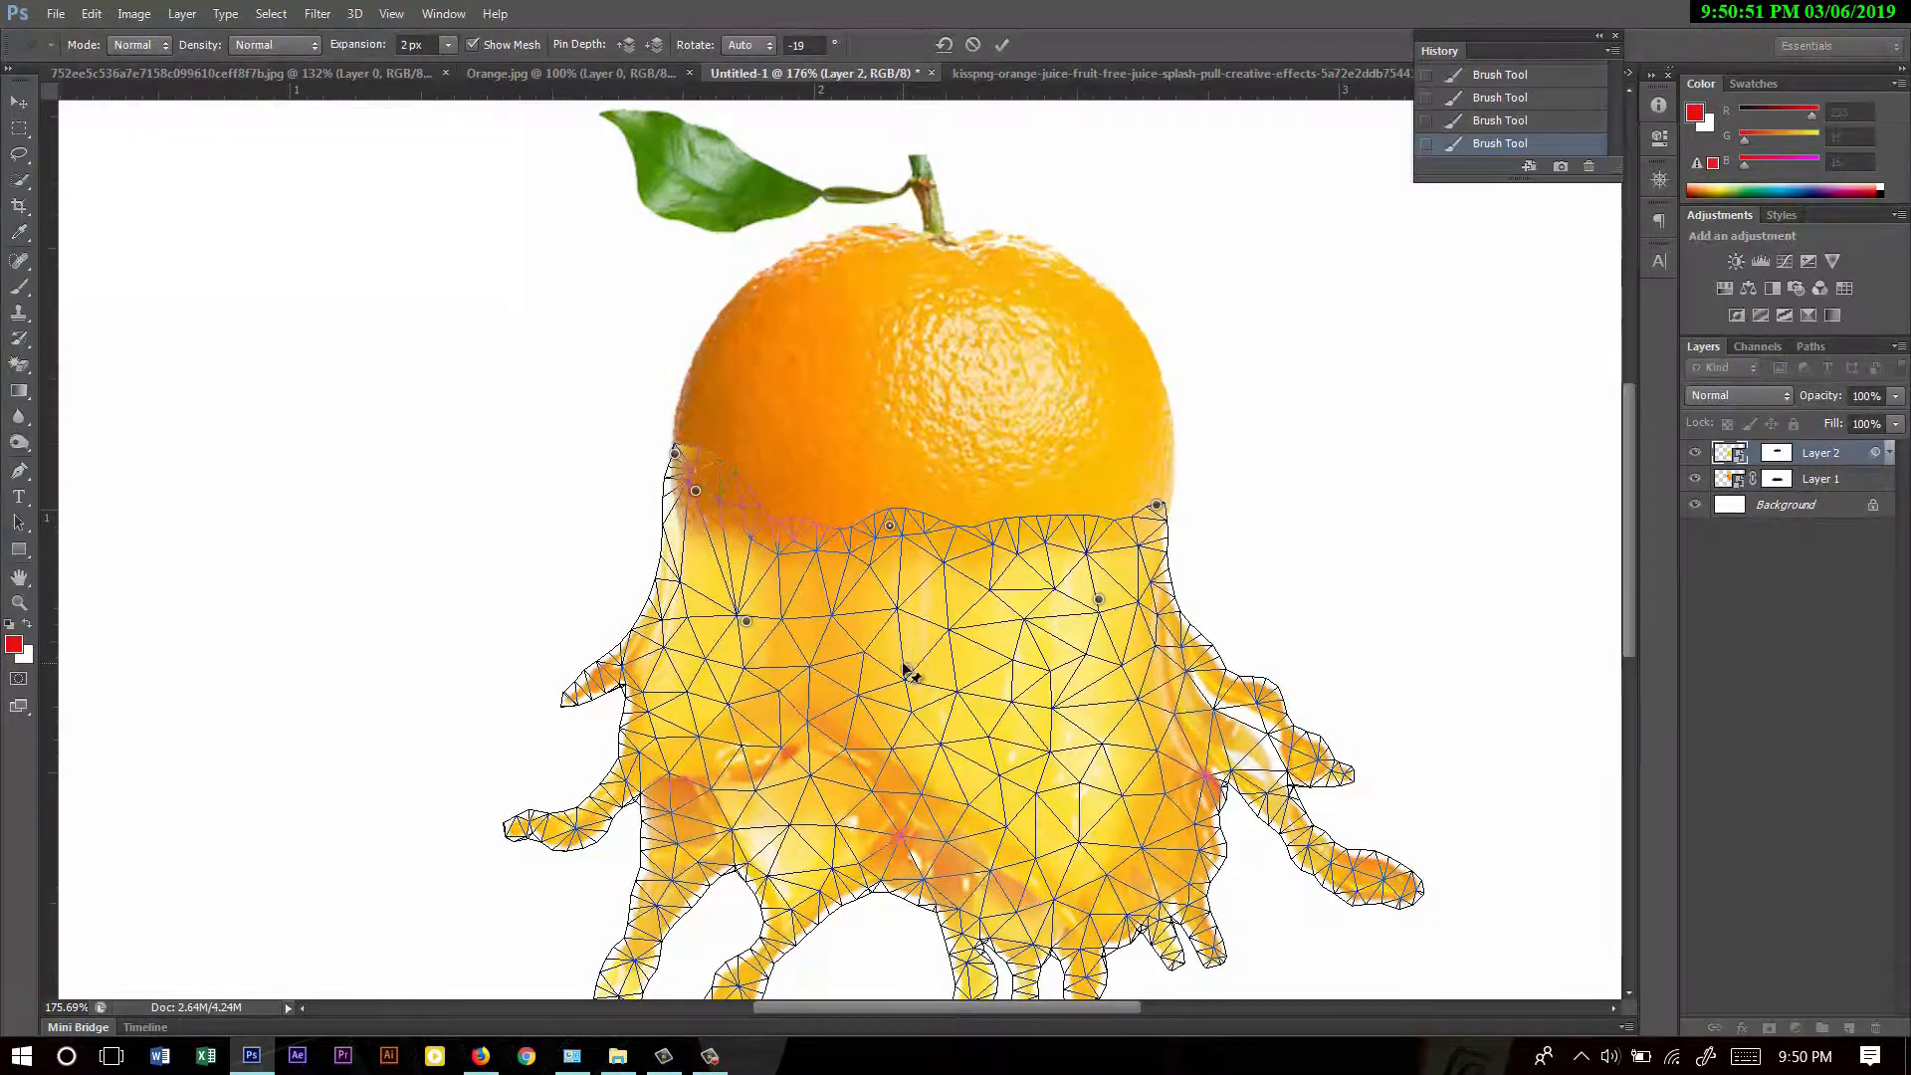
left_click_drag(907, 670, 902, 677)
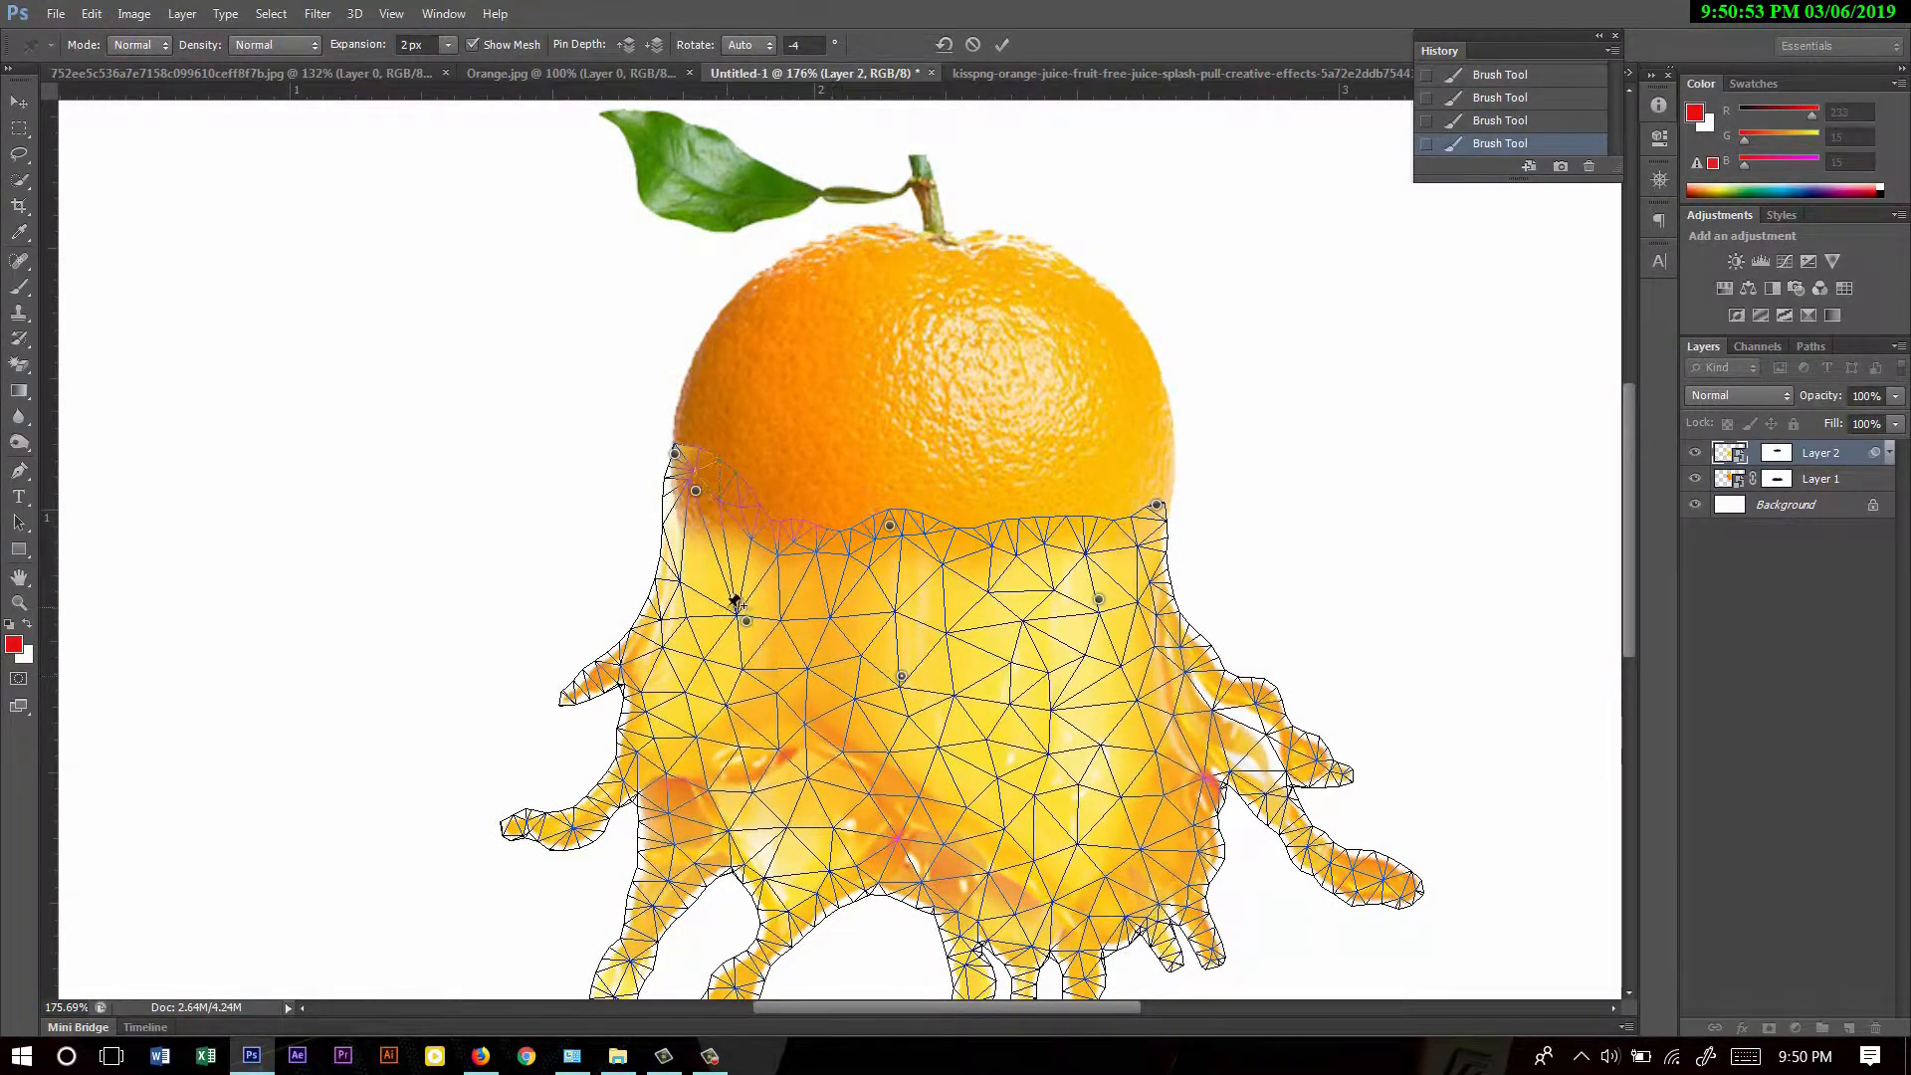
left_click_drag(746, 624, 747, 593)
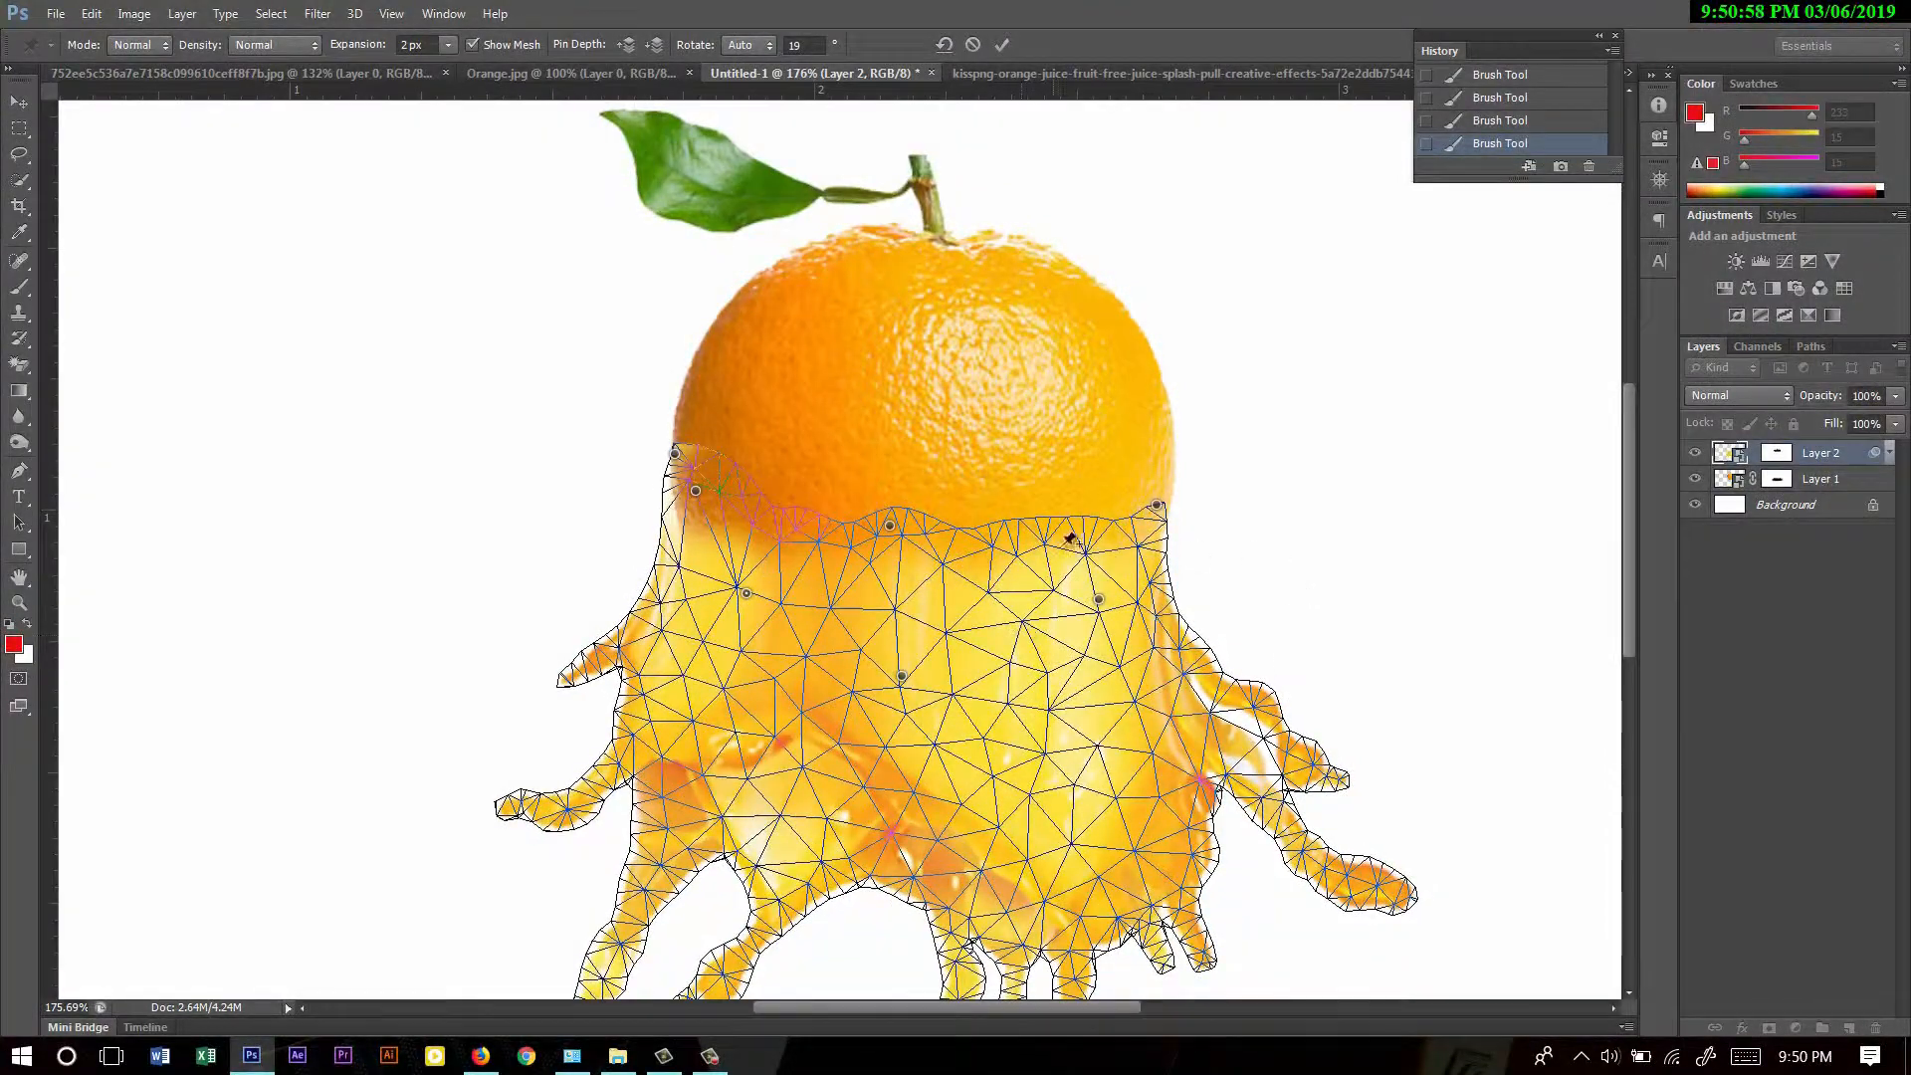
- Add warp pins on the splash's left and right sides, move them to follow the orange's outline, and apply the Puppet Warp
left_click(684, 543)
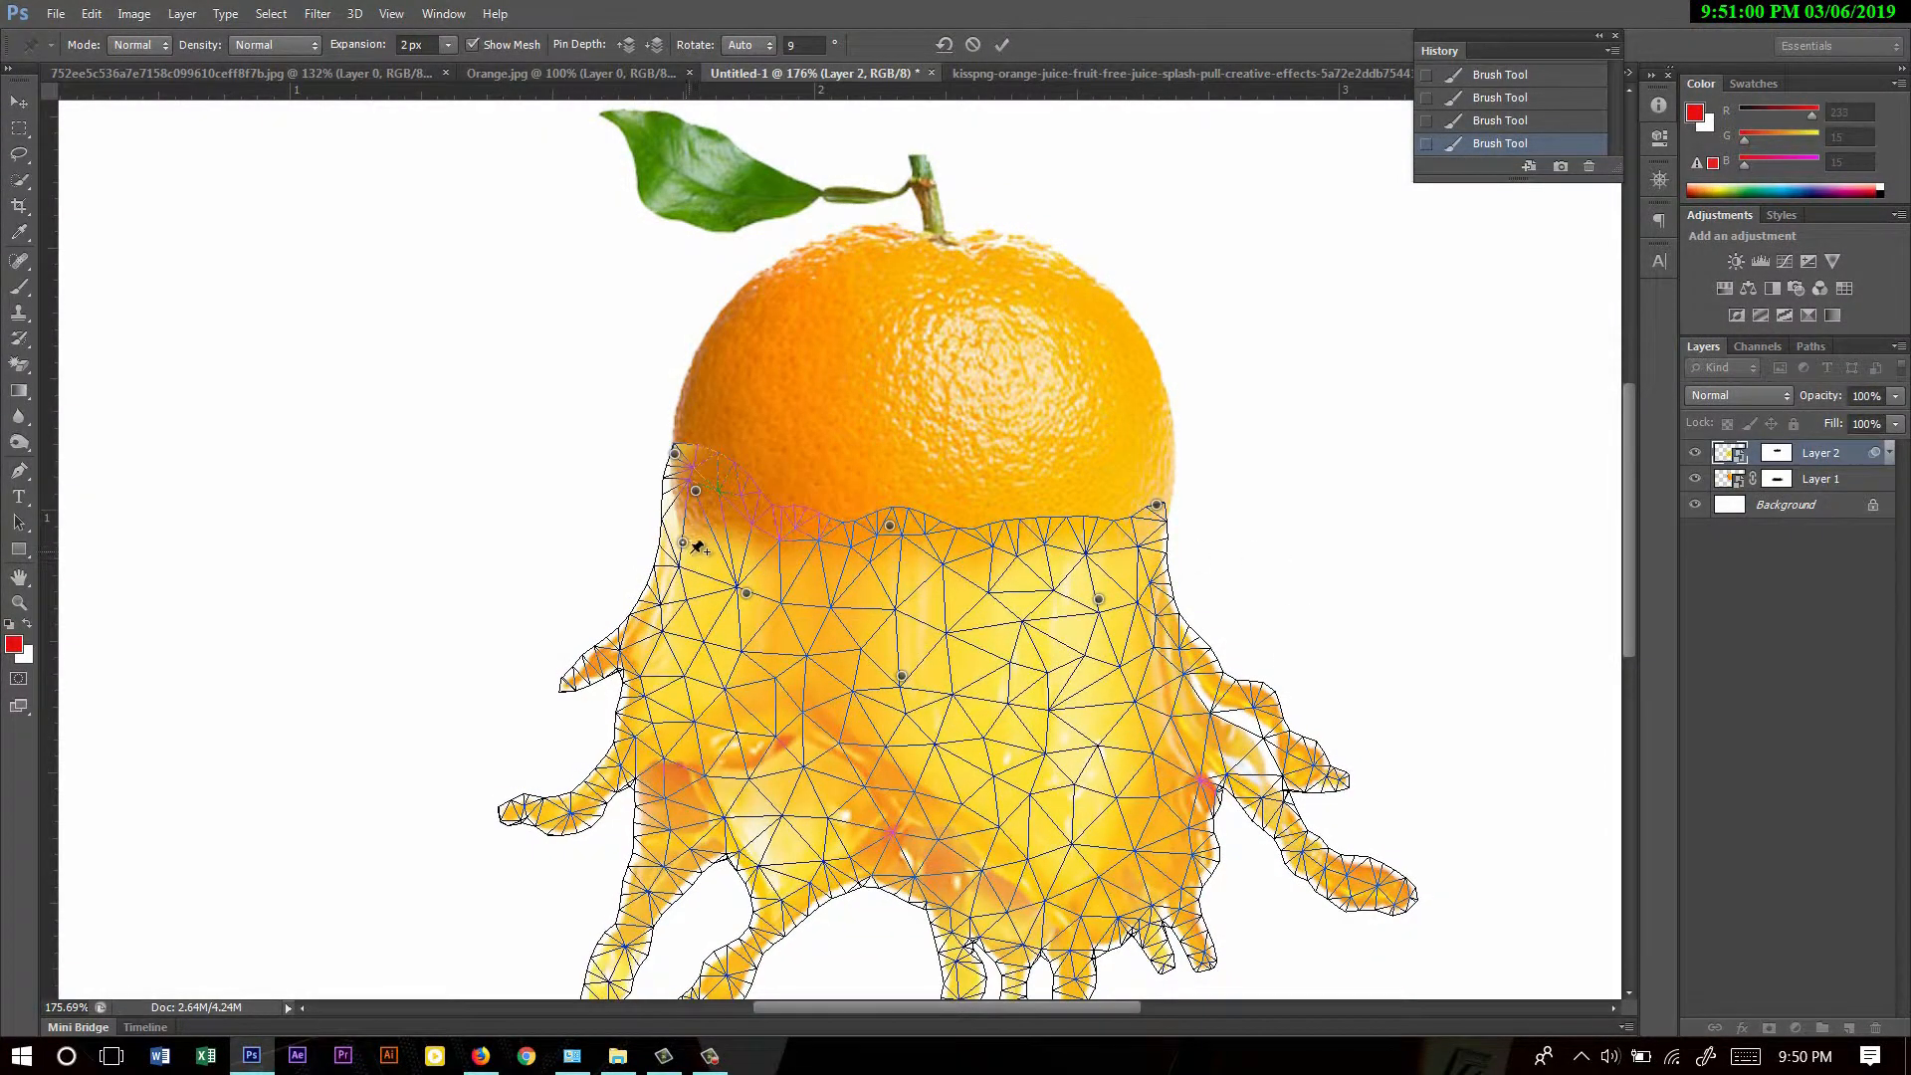
left_click_drag(686, 535, 700, 498)
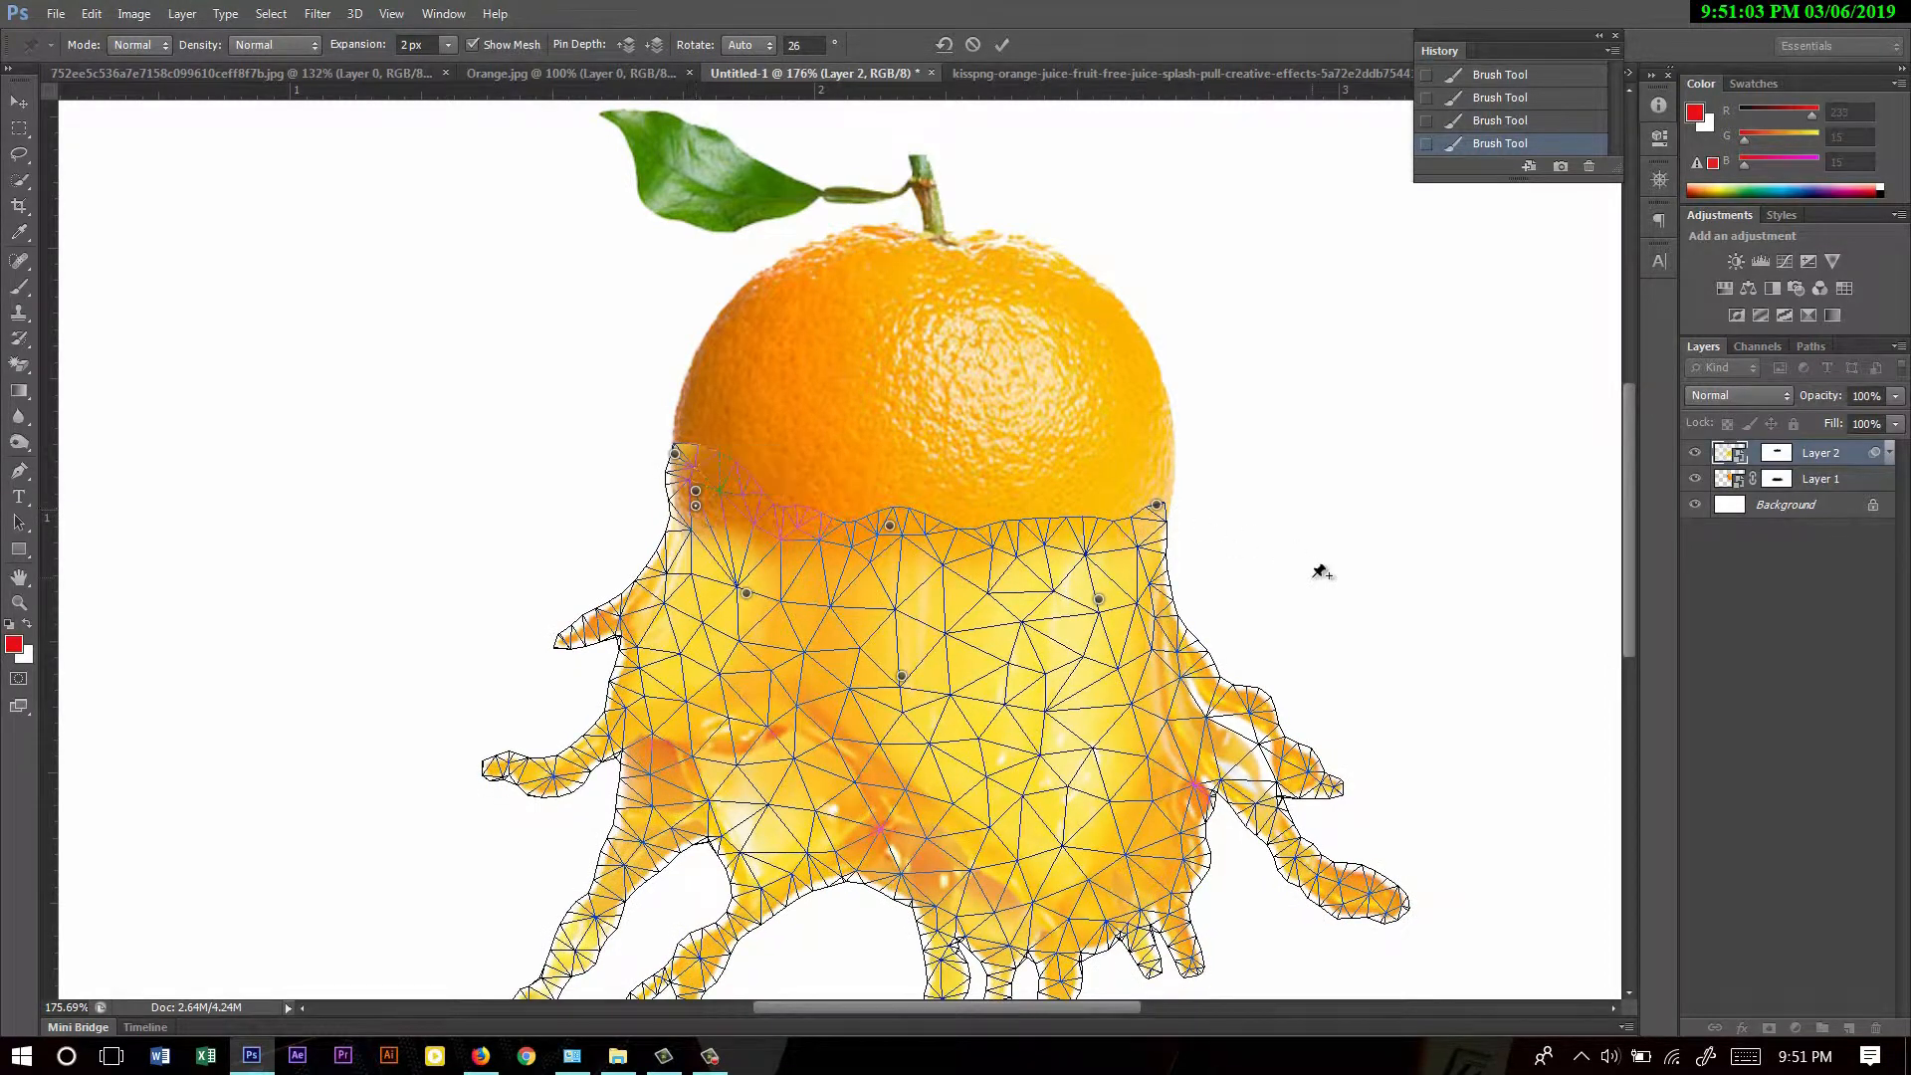
left_click(1162, 610)
left_click_drag(1168, 611, 1175, 609)
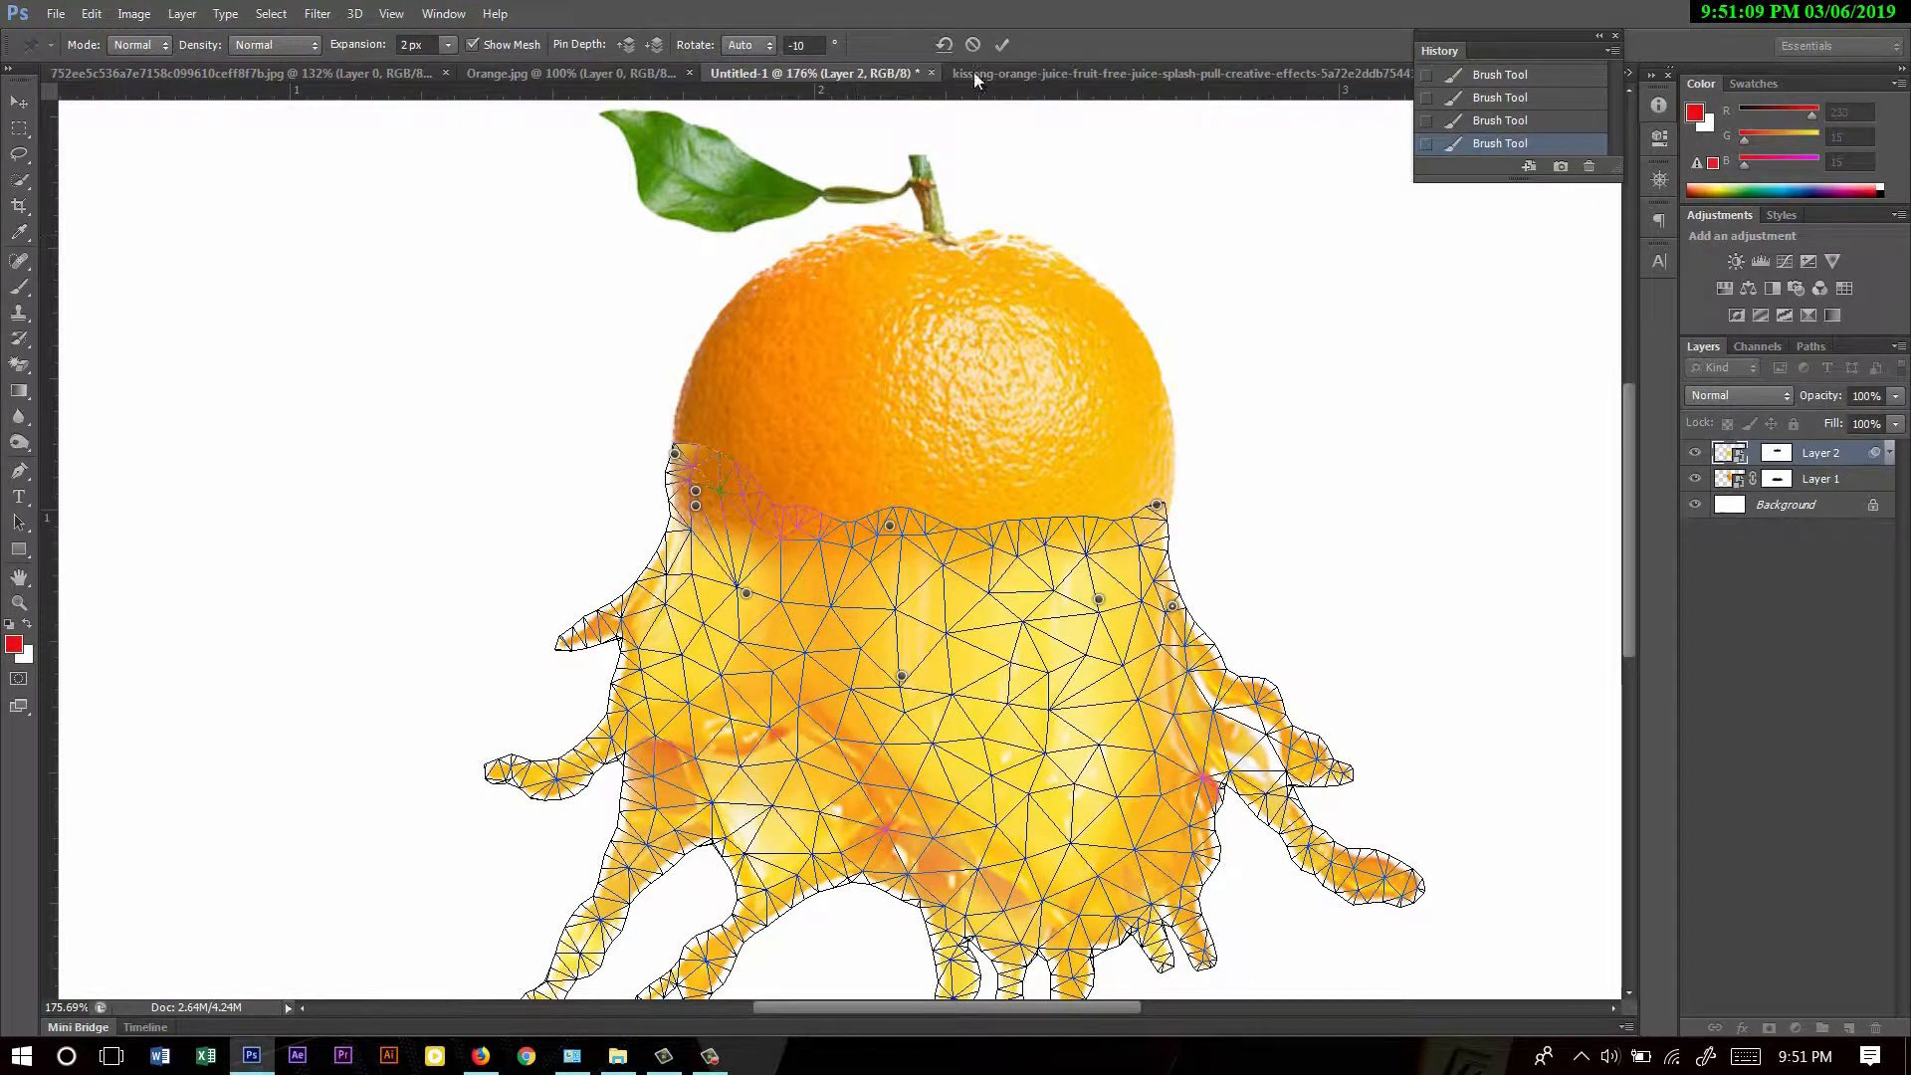
left_click(1001, 43)
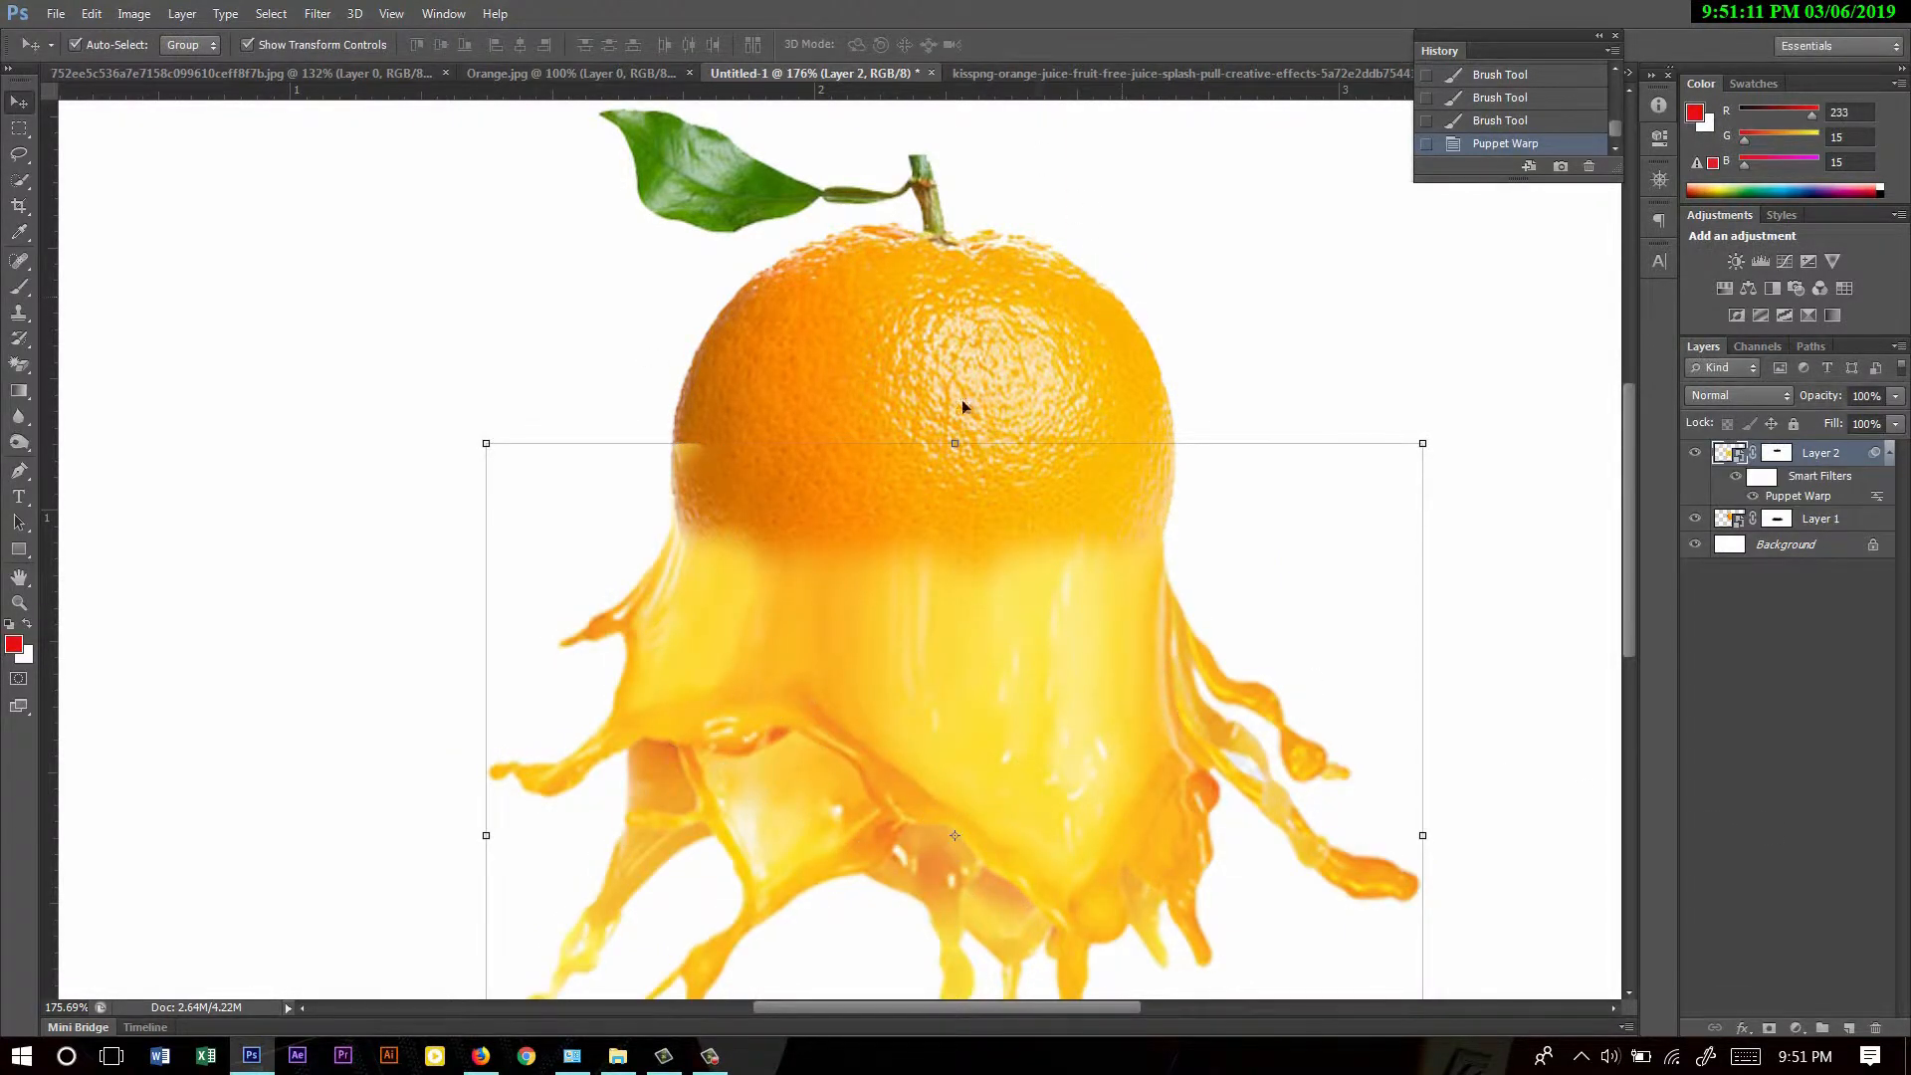
- Paint black on the splash layer's mask to remove the leftover splash edge at the orange's left side
left_click(840, 483)
left_click(769, 628)
left_click(1782, 453)
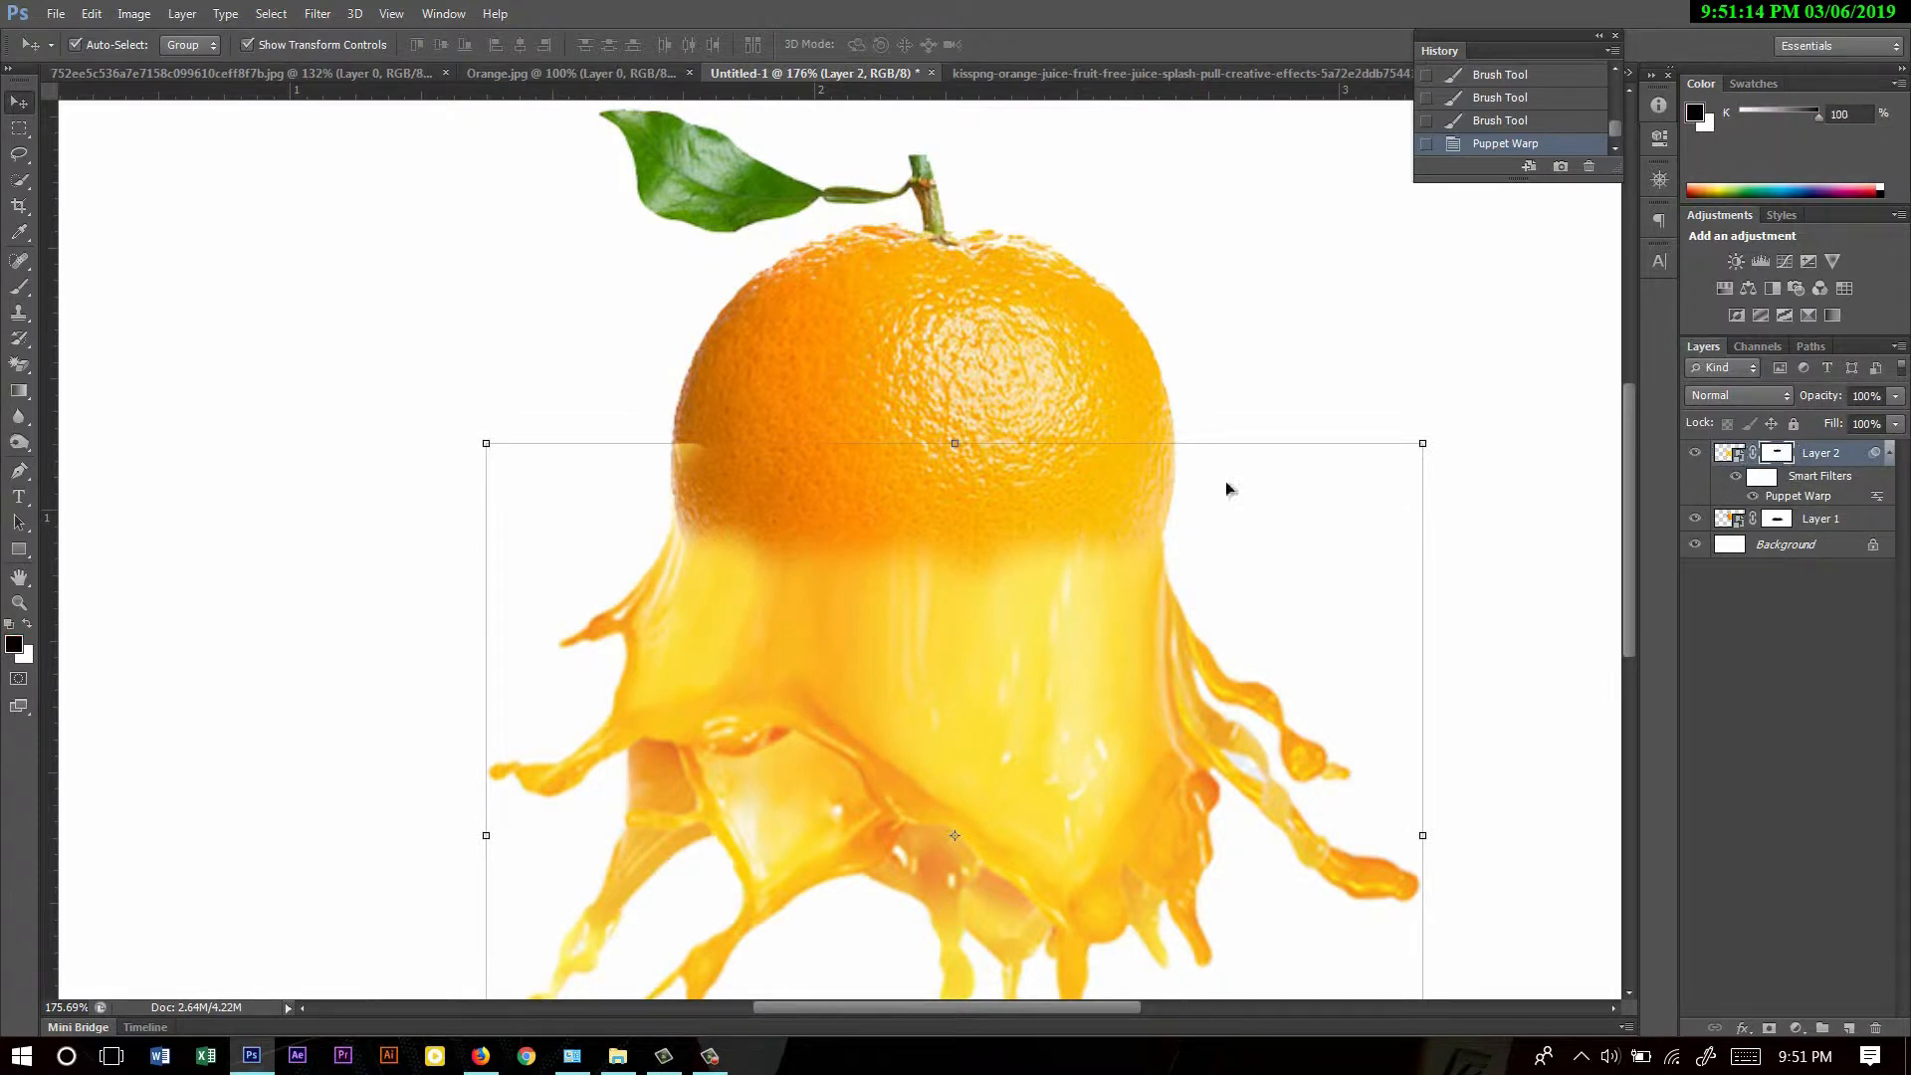
left_click(12, 295)
mouse_move(653, 453)
left_mouse_down()
mouse_move(687, 428)
mouse_move(708, 434)
mouse_move(734, 495)
left_mouse_up()
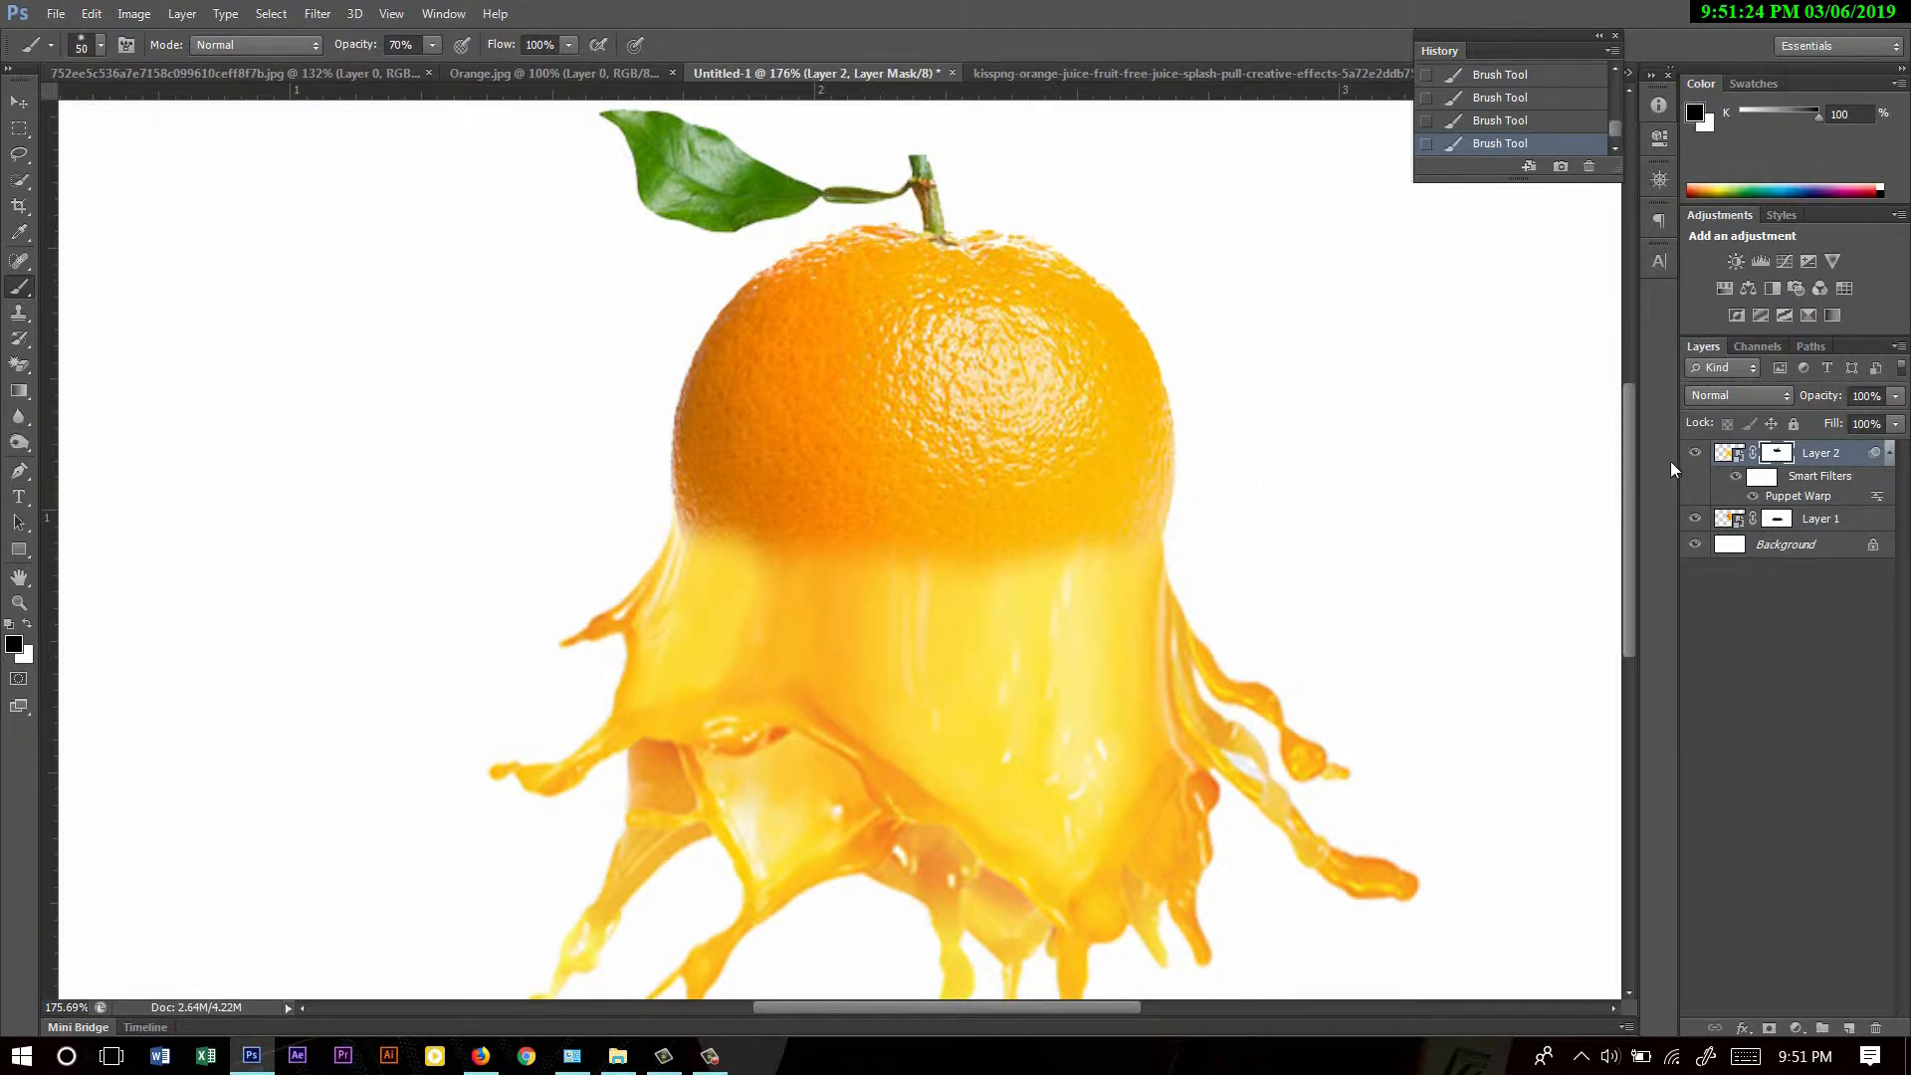
- Hide and show the splash layer to compare the orange with and without the splash
left_click(1694, 453)
left_click(1695, 453)
left_click(1694, 453)
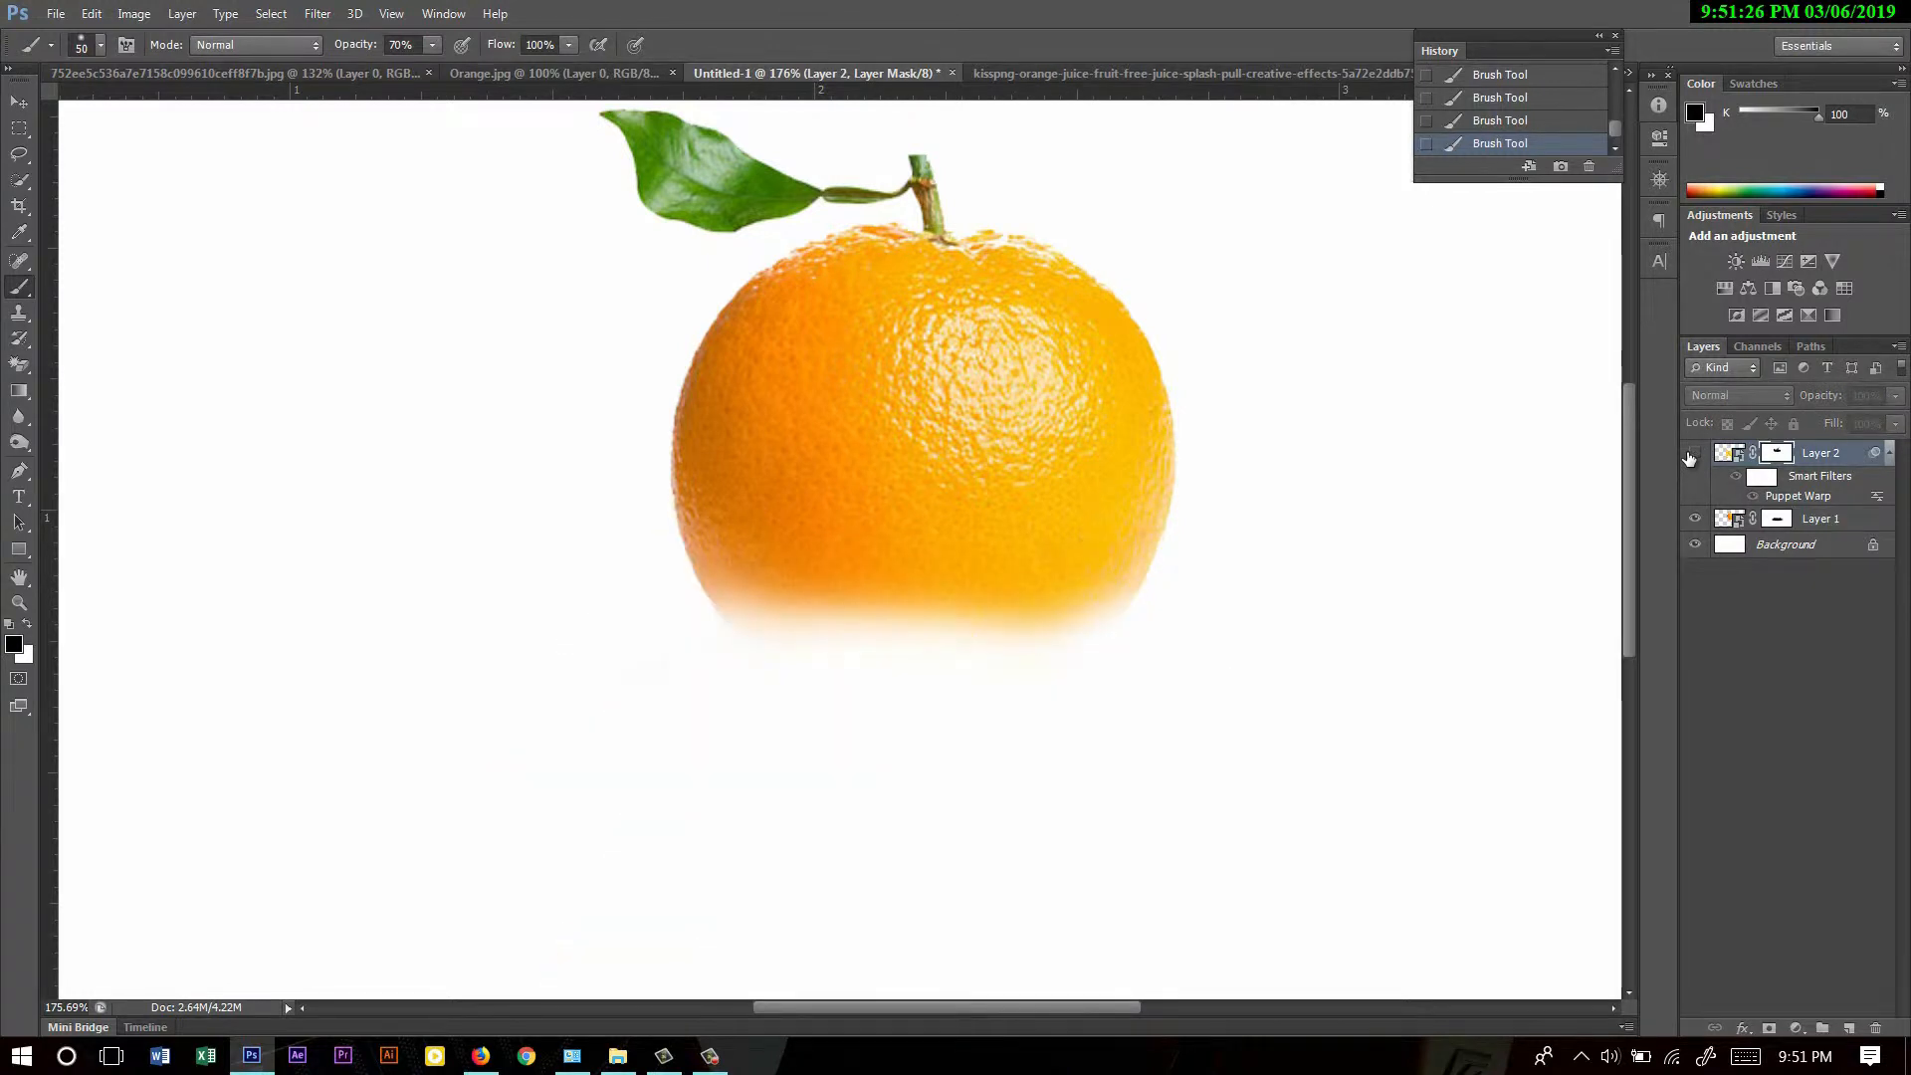
left_click(1694, 453)
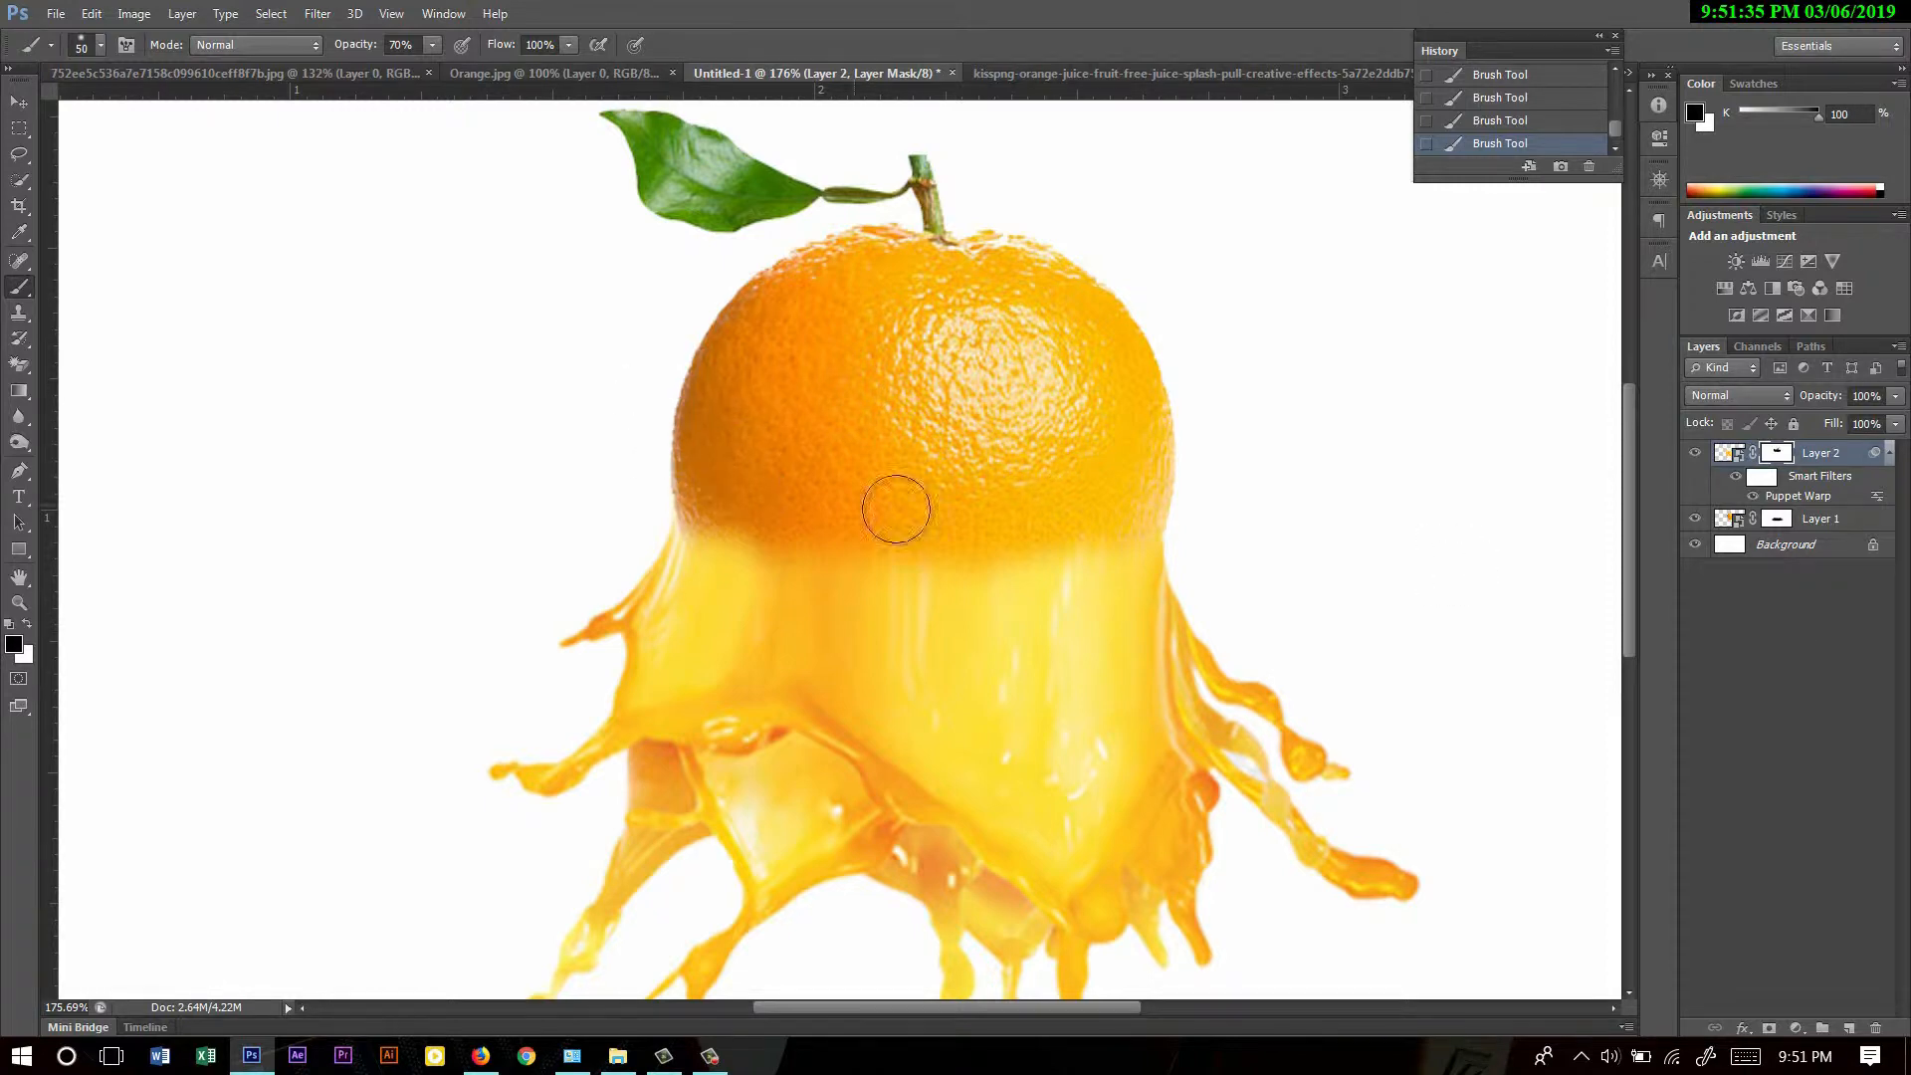
- Mask out more of the splash along the middle of the seam, comparing before and after and keeping the strokes
mouse_move(990, 507)
left_mouse_down()
mouse_move(965, 545)
mouse_move(918, 562)
mouse_move(879, 527)
left_mouse_up()
key("ctrl+alt+z")
key("ctrl+alt+z")
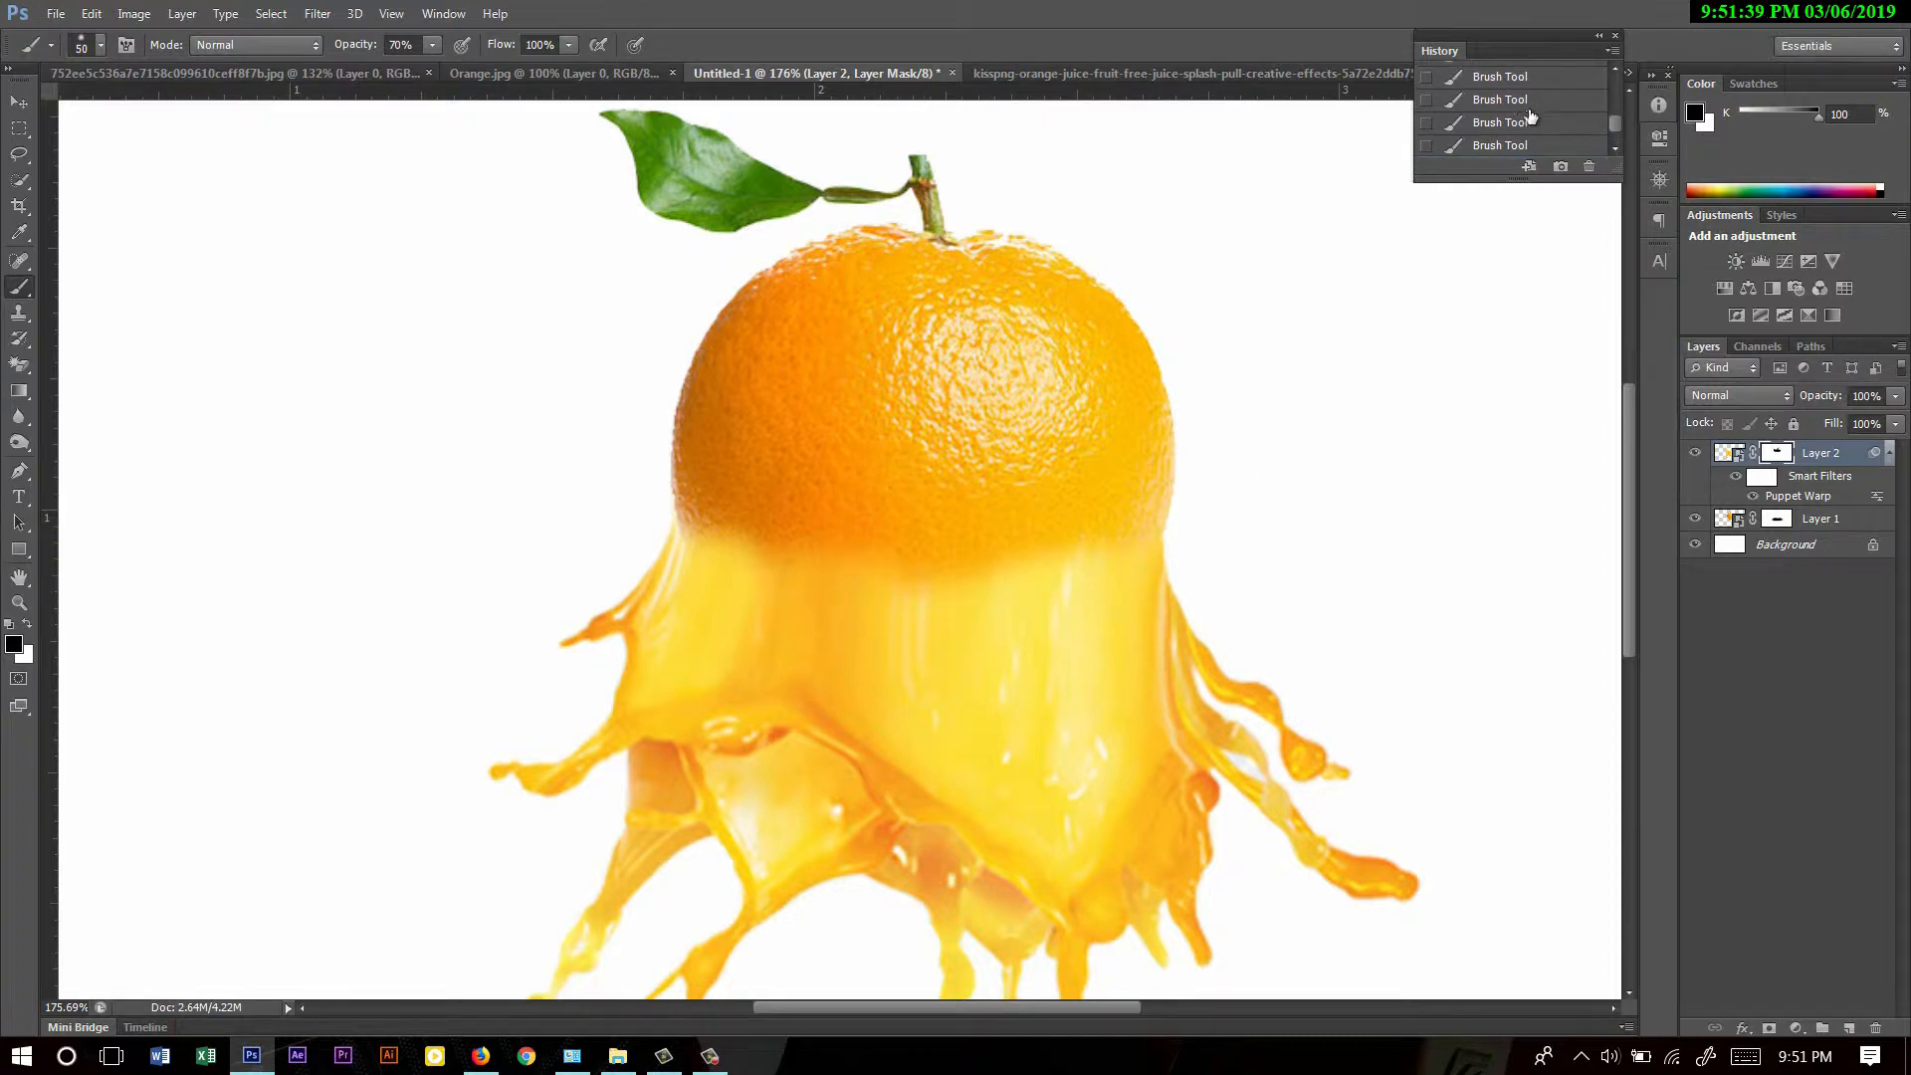
key("ctrl+shift+z")
key("ctrl+shift+z")
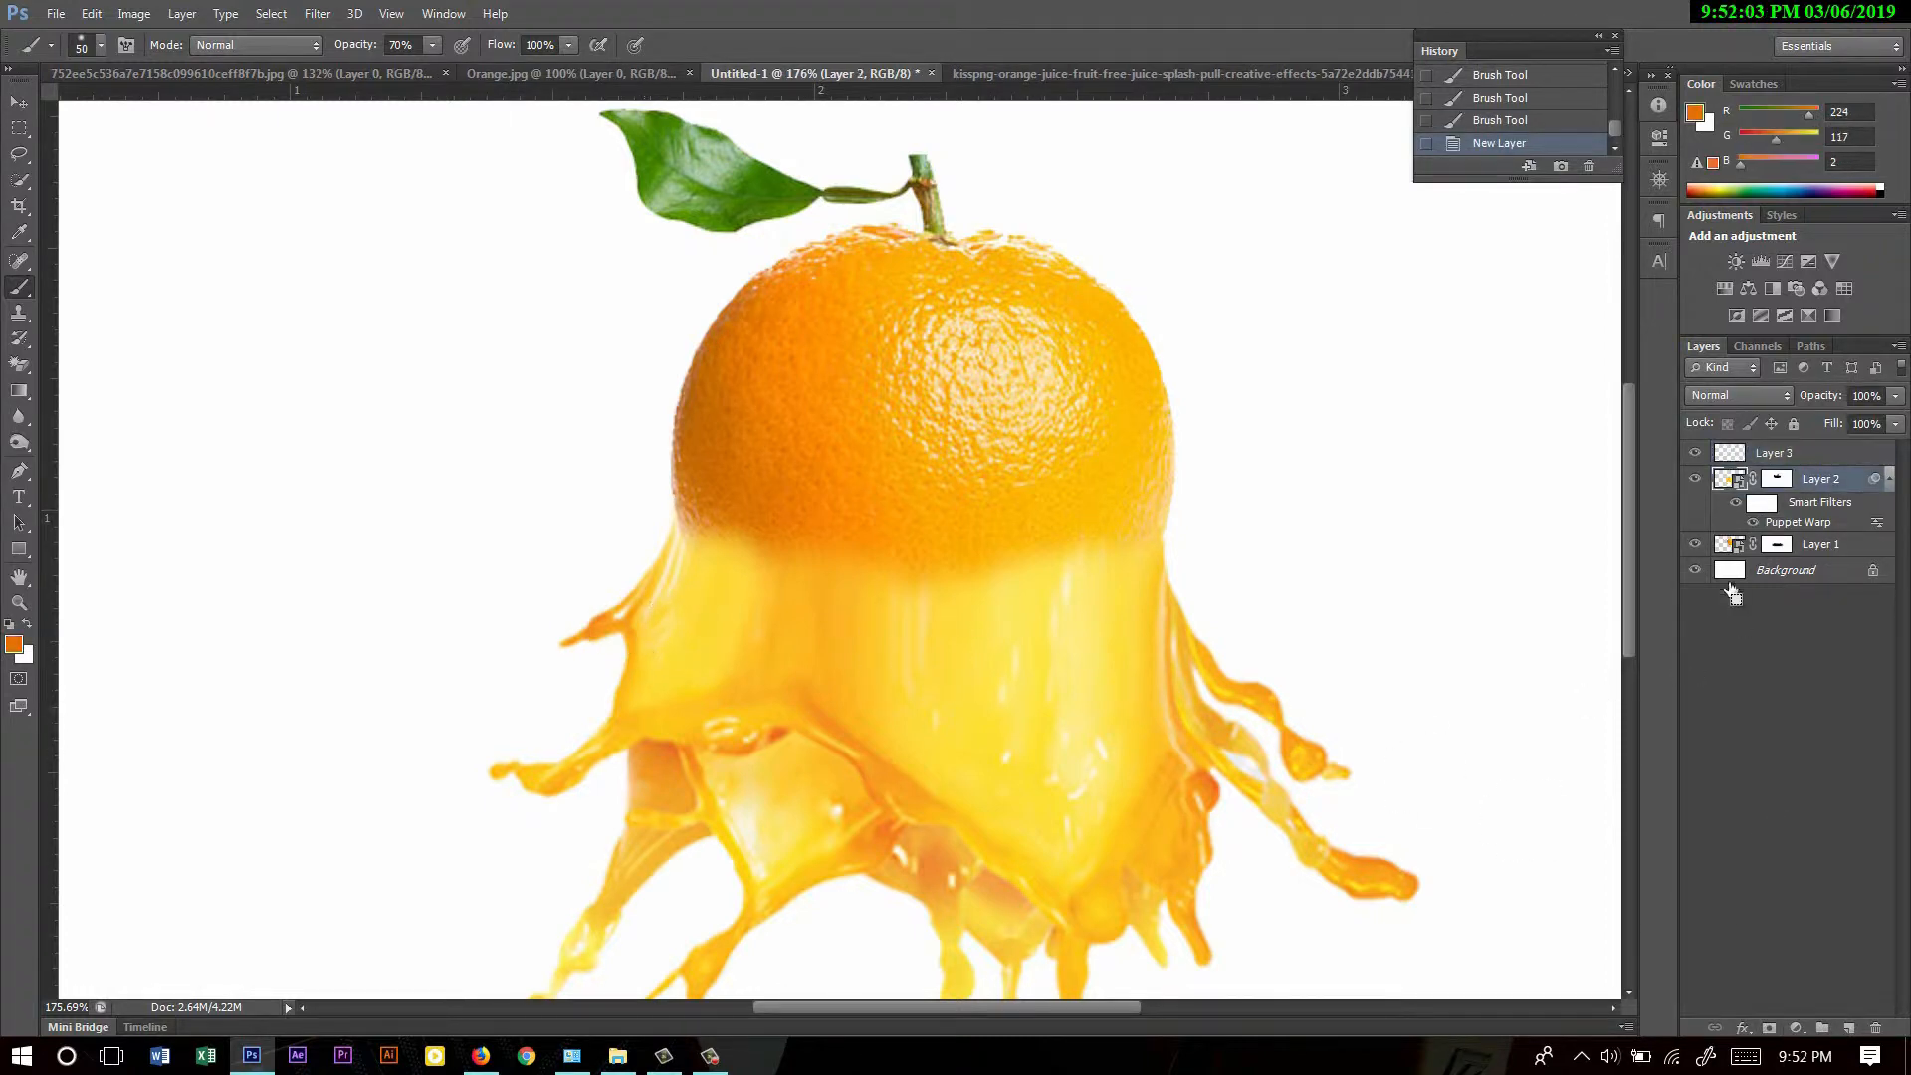
- Load the splash layer's outline as a selection, make Layer 3 active, and undo the trial brush stroke at the seam
left_click(1727, 479, "ctrl")
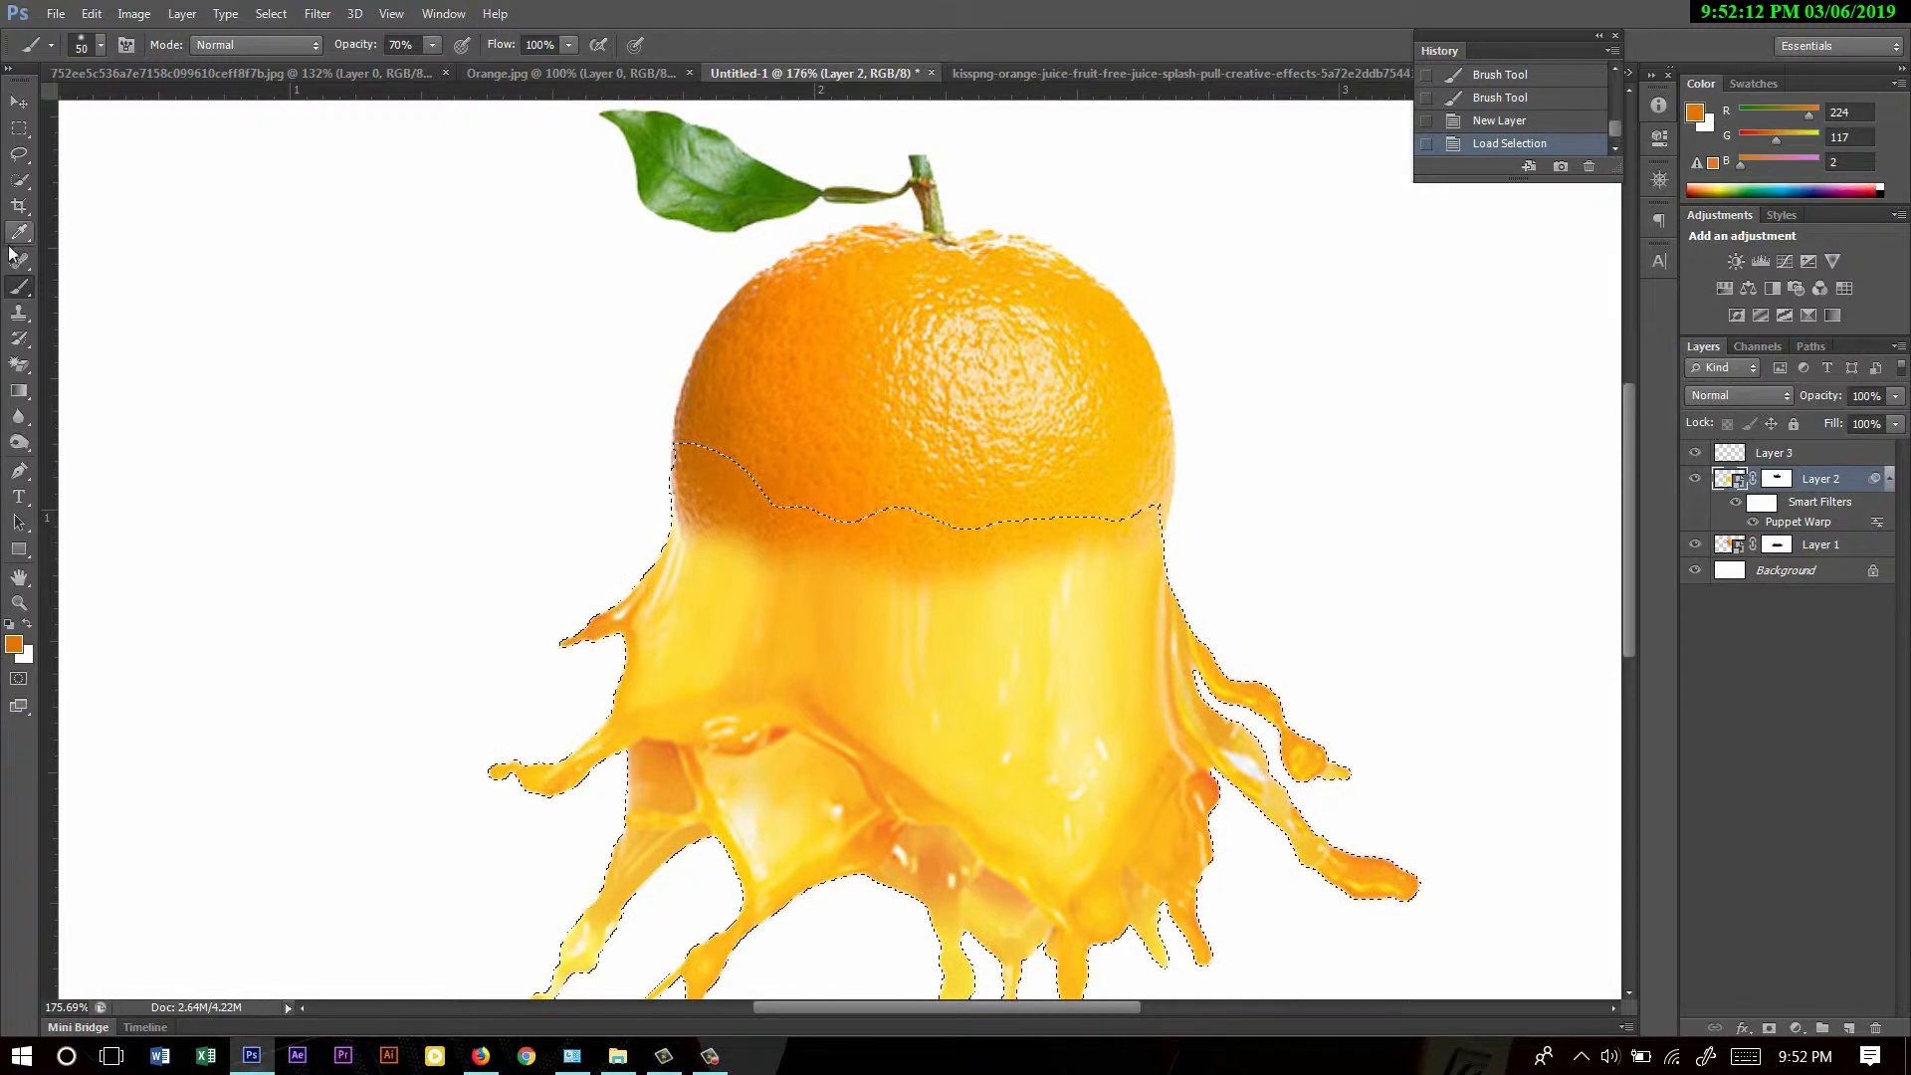
scroll(701, 605, "up", 1)
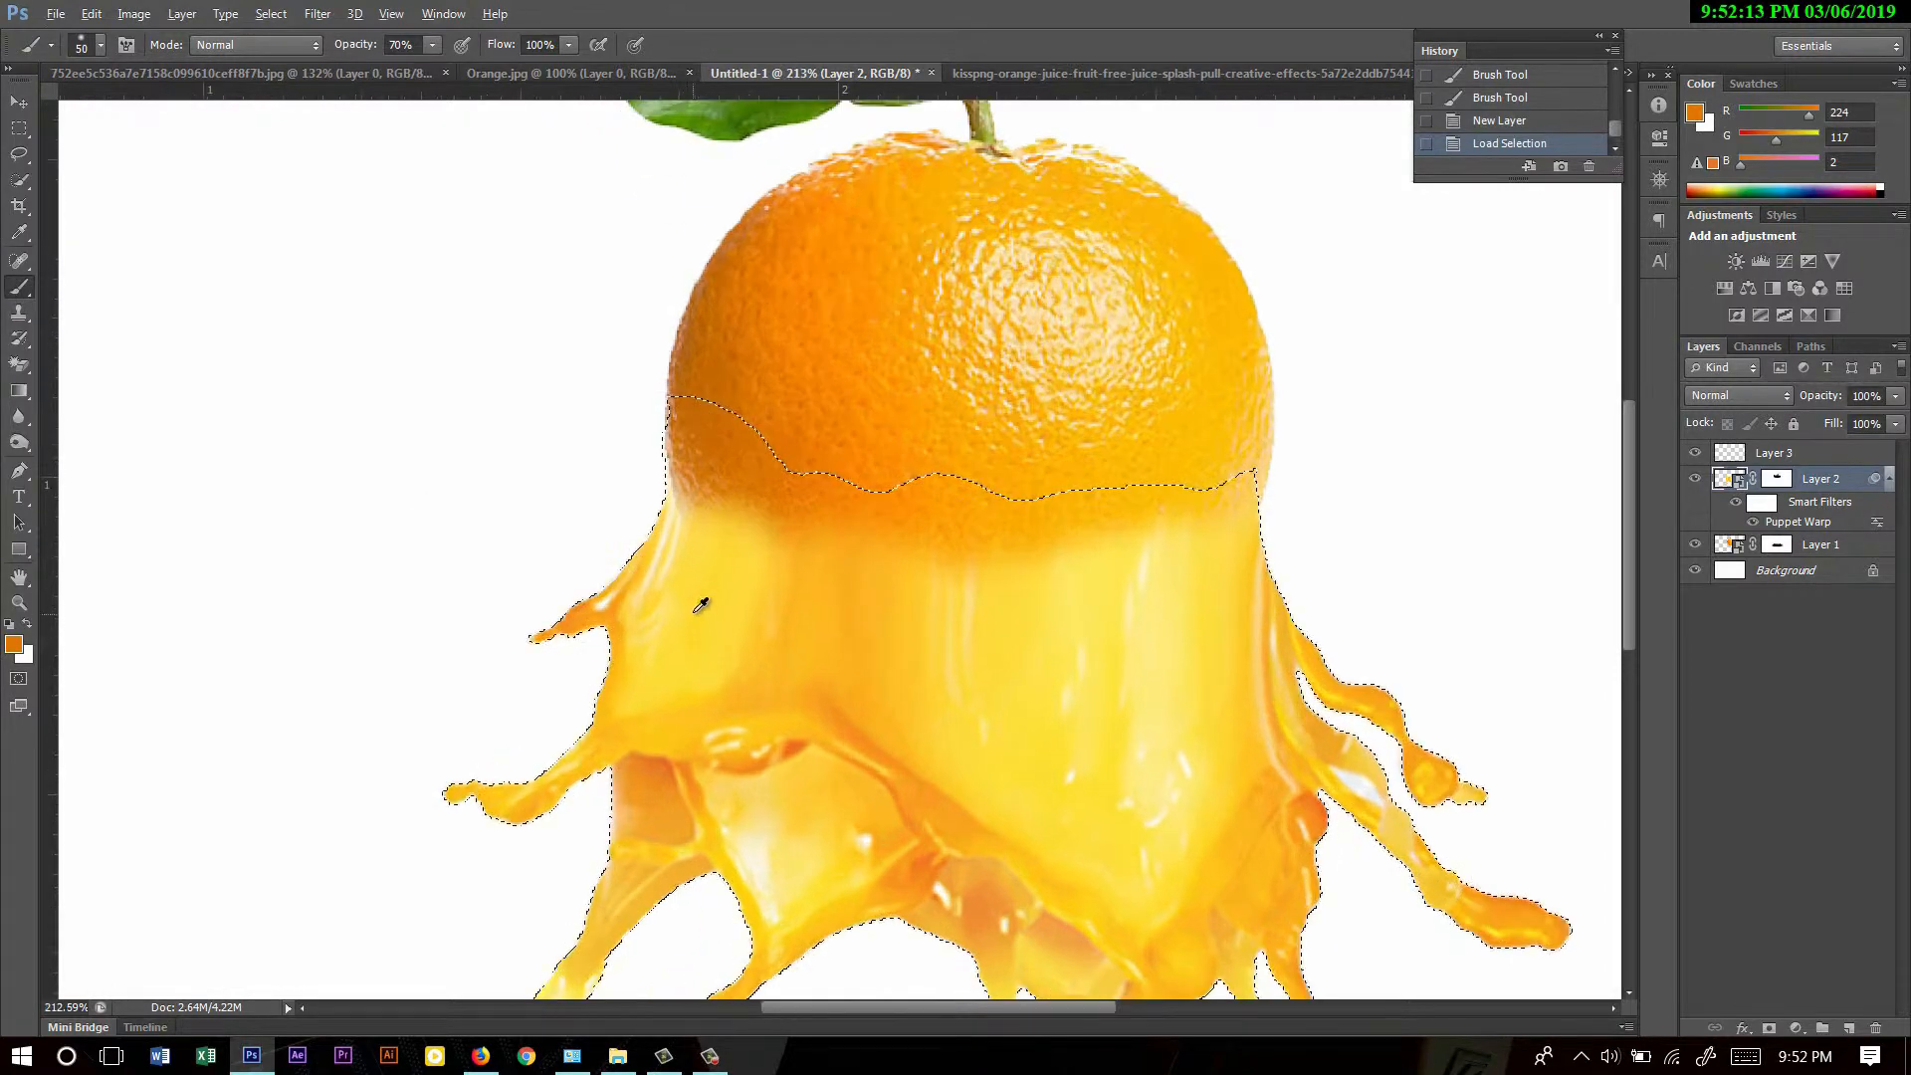
left_click(1770, 456)
left_click_drag(704, 520, 699, 542)
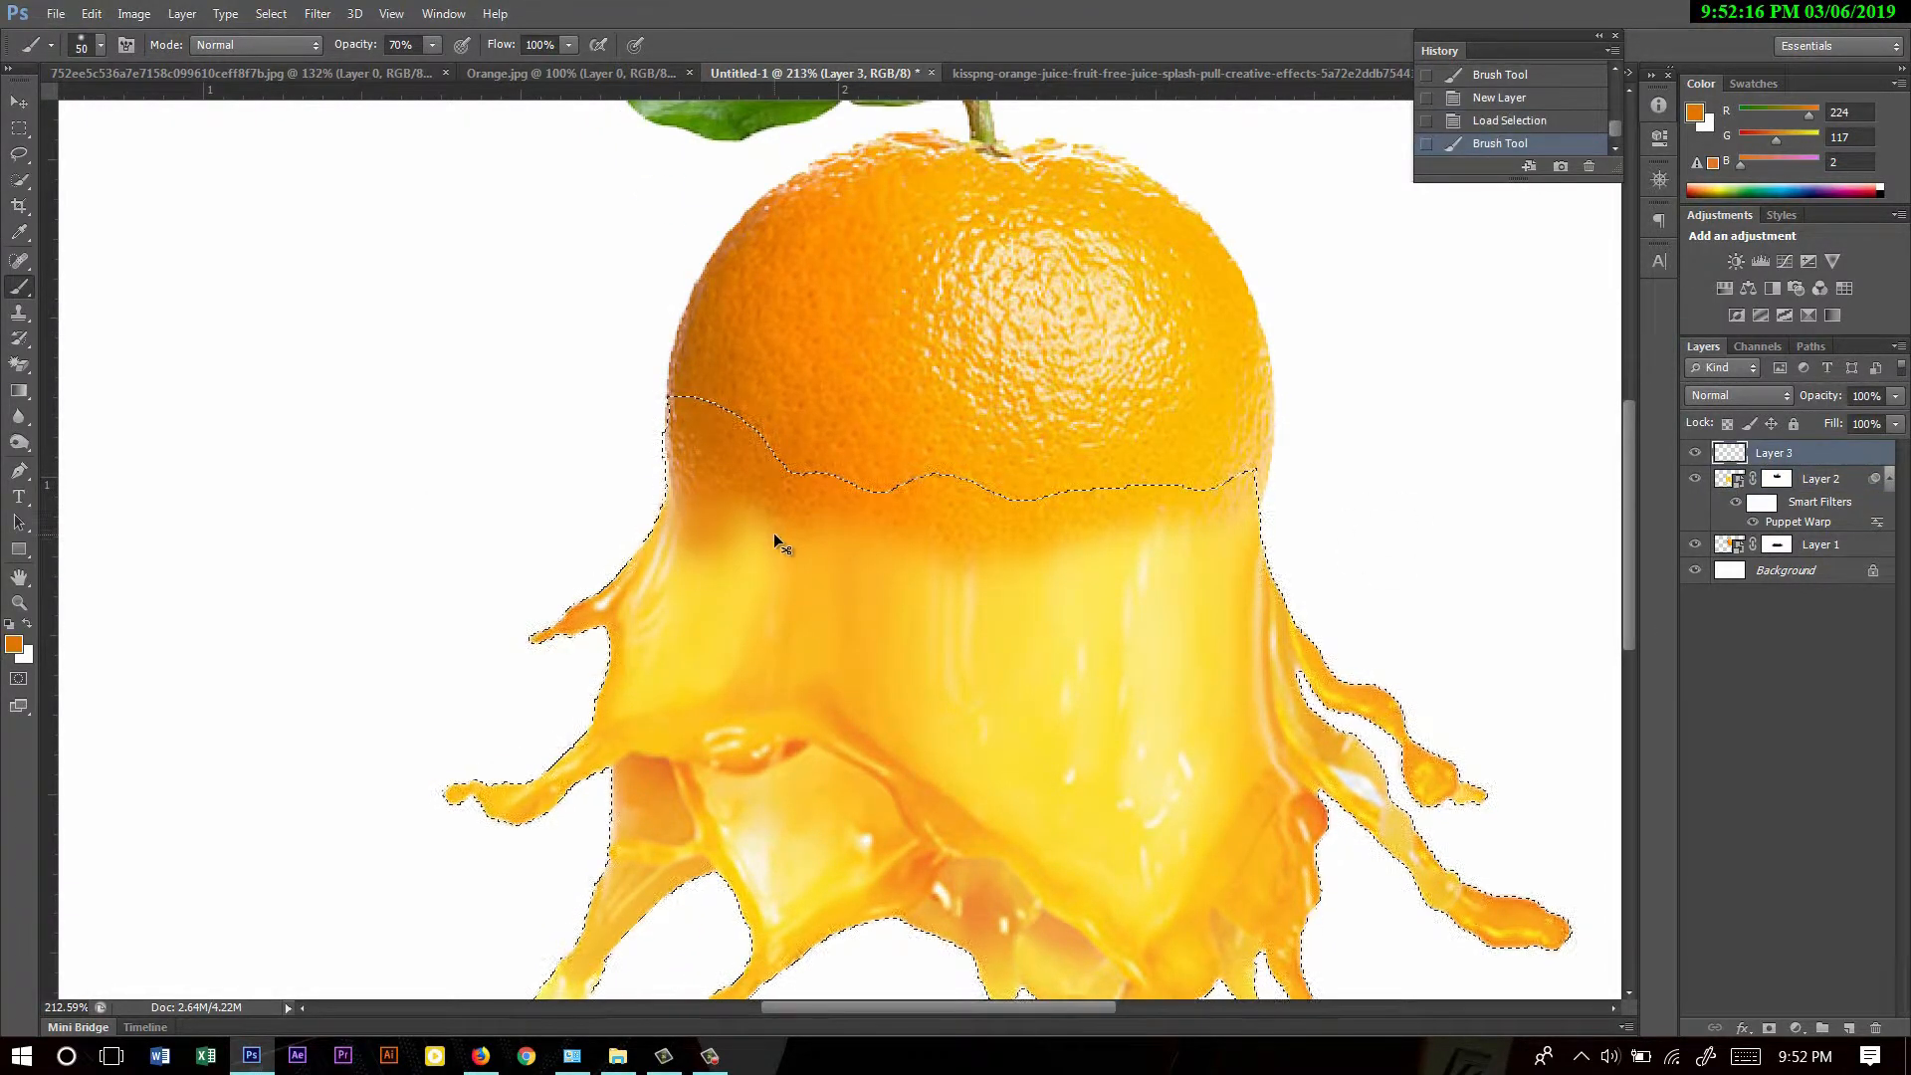
key("ctrl+z")
- Lower the brush opacity to 18% and paint orange along the seam inside the selection on Layer 3
left_click(380, 69)
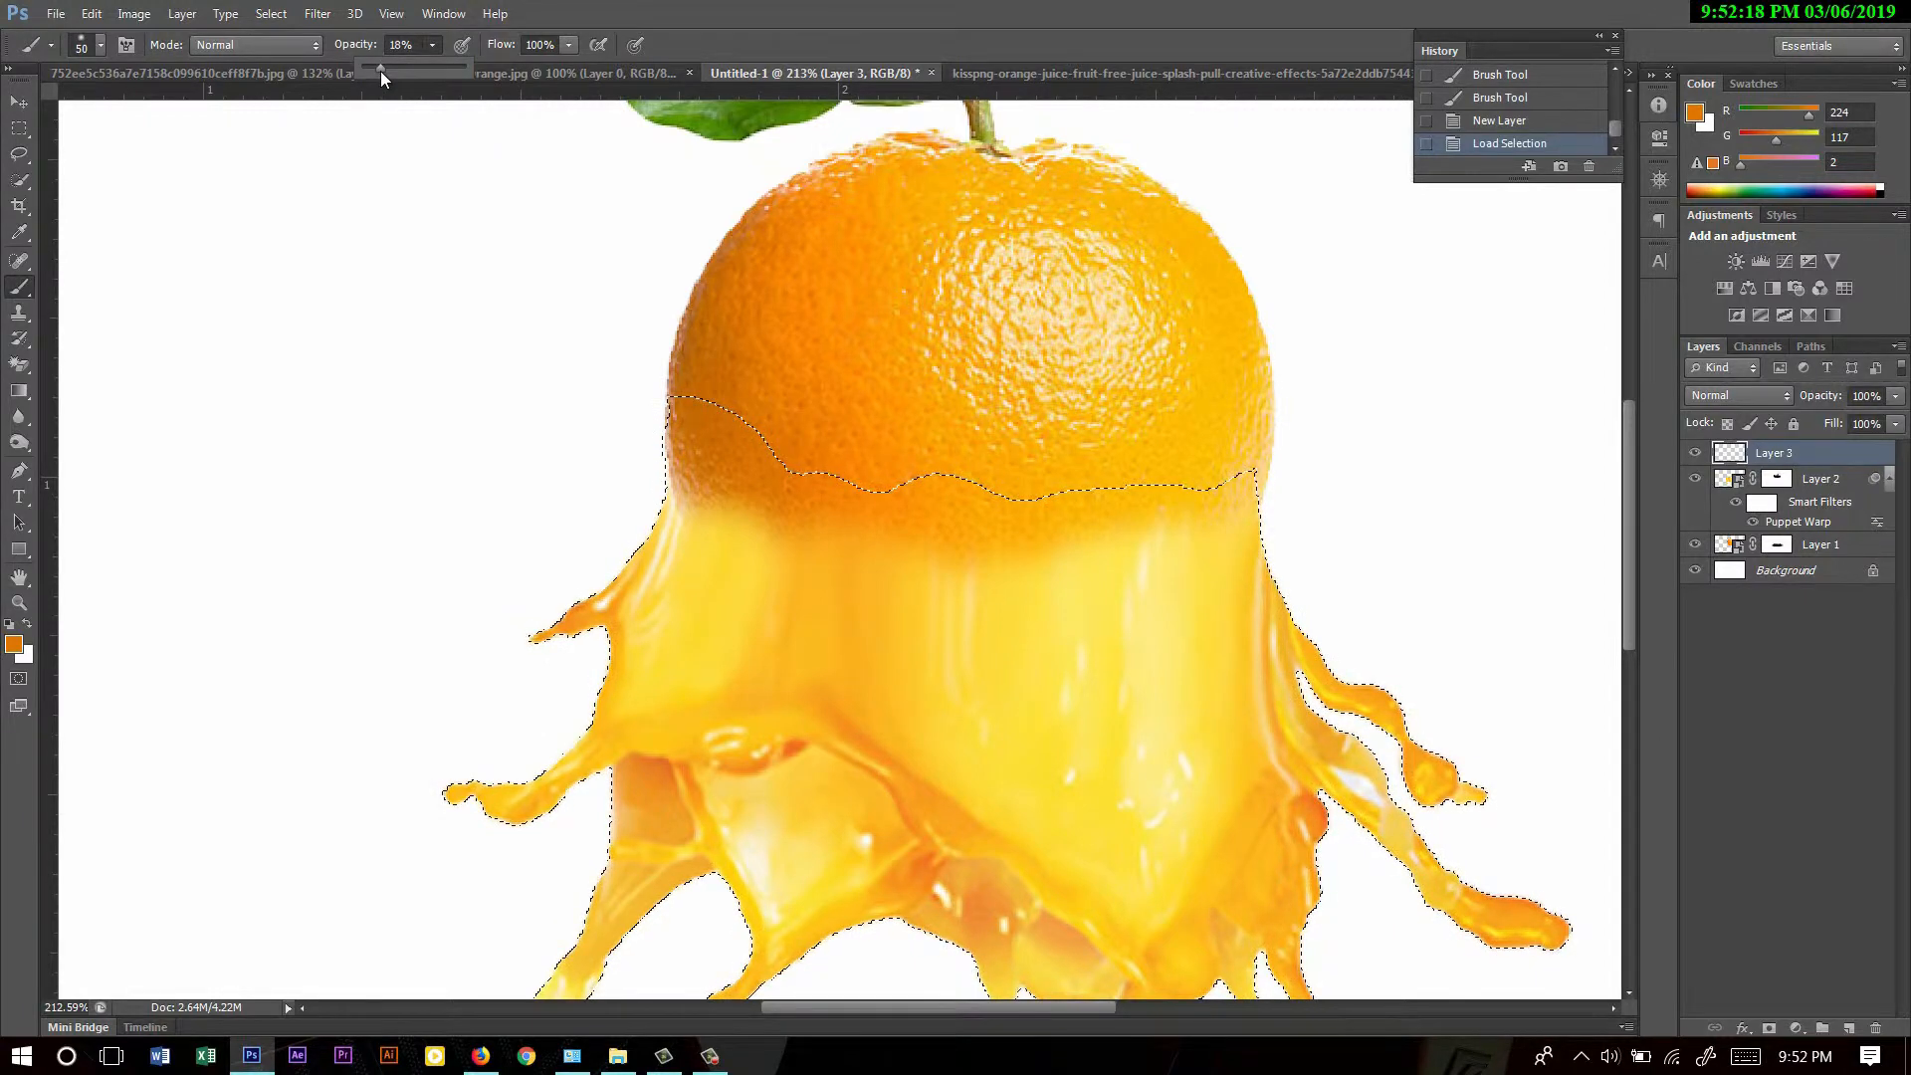
mouse_move(655, 575)
left_mouse_down()
mouse_move(678, 567)
mouse_move(711, 473)
mouse_move(709, 543)
left_mouse_up()
mouse_move(725, 553)
left_mouse_down()
mouse_move(741, 516)
mouse_move(764, 550)
mouse_move(1006, 648)
mouse_move(708, 601)
mouse_move(786, 710)
mouse_move(691, 661)
mouse_move(666, 606)
mouse_move(670, 640)
mouse_move(756, 660)
mouse_move(1028, 631)
mouse_move(995, 597)
mouse_move(1126, 547)
mouse_move(1143, 728)
mouse_move(1187, 511)
left_mouse_up()
- With a 125 px brush, paint colors sampled from the splash over its upper part to even the tone, and deselect
key("bracketright")
key("bracketright")
key("bracketright")
key("bracketright")
key("bracketright")
key("bracketright")
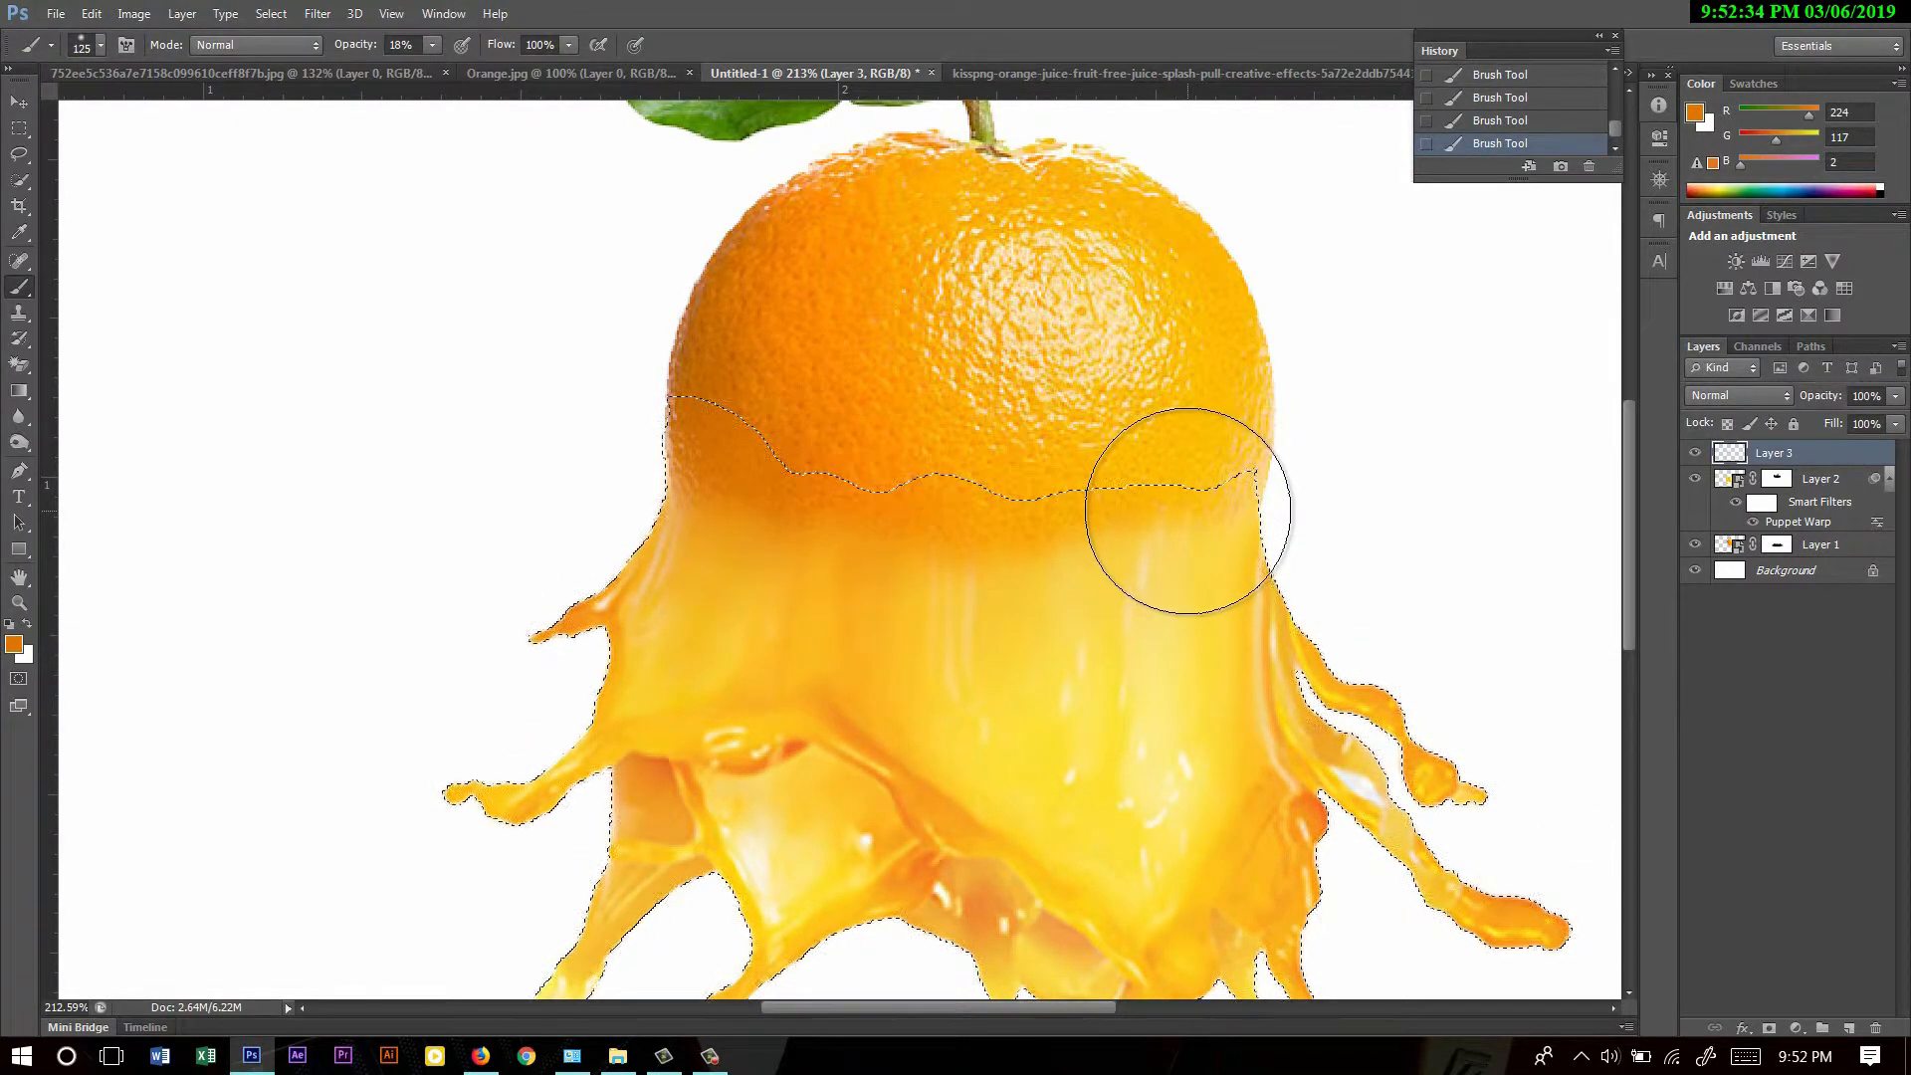
left_click(931, 591, "alt")
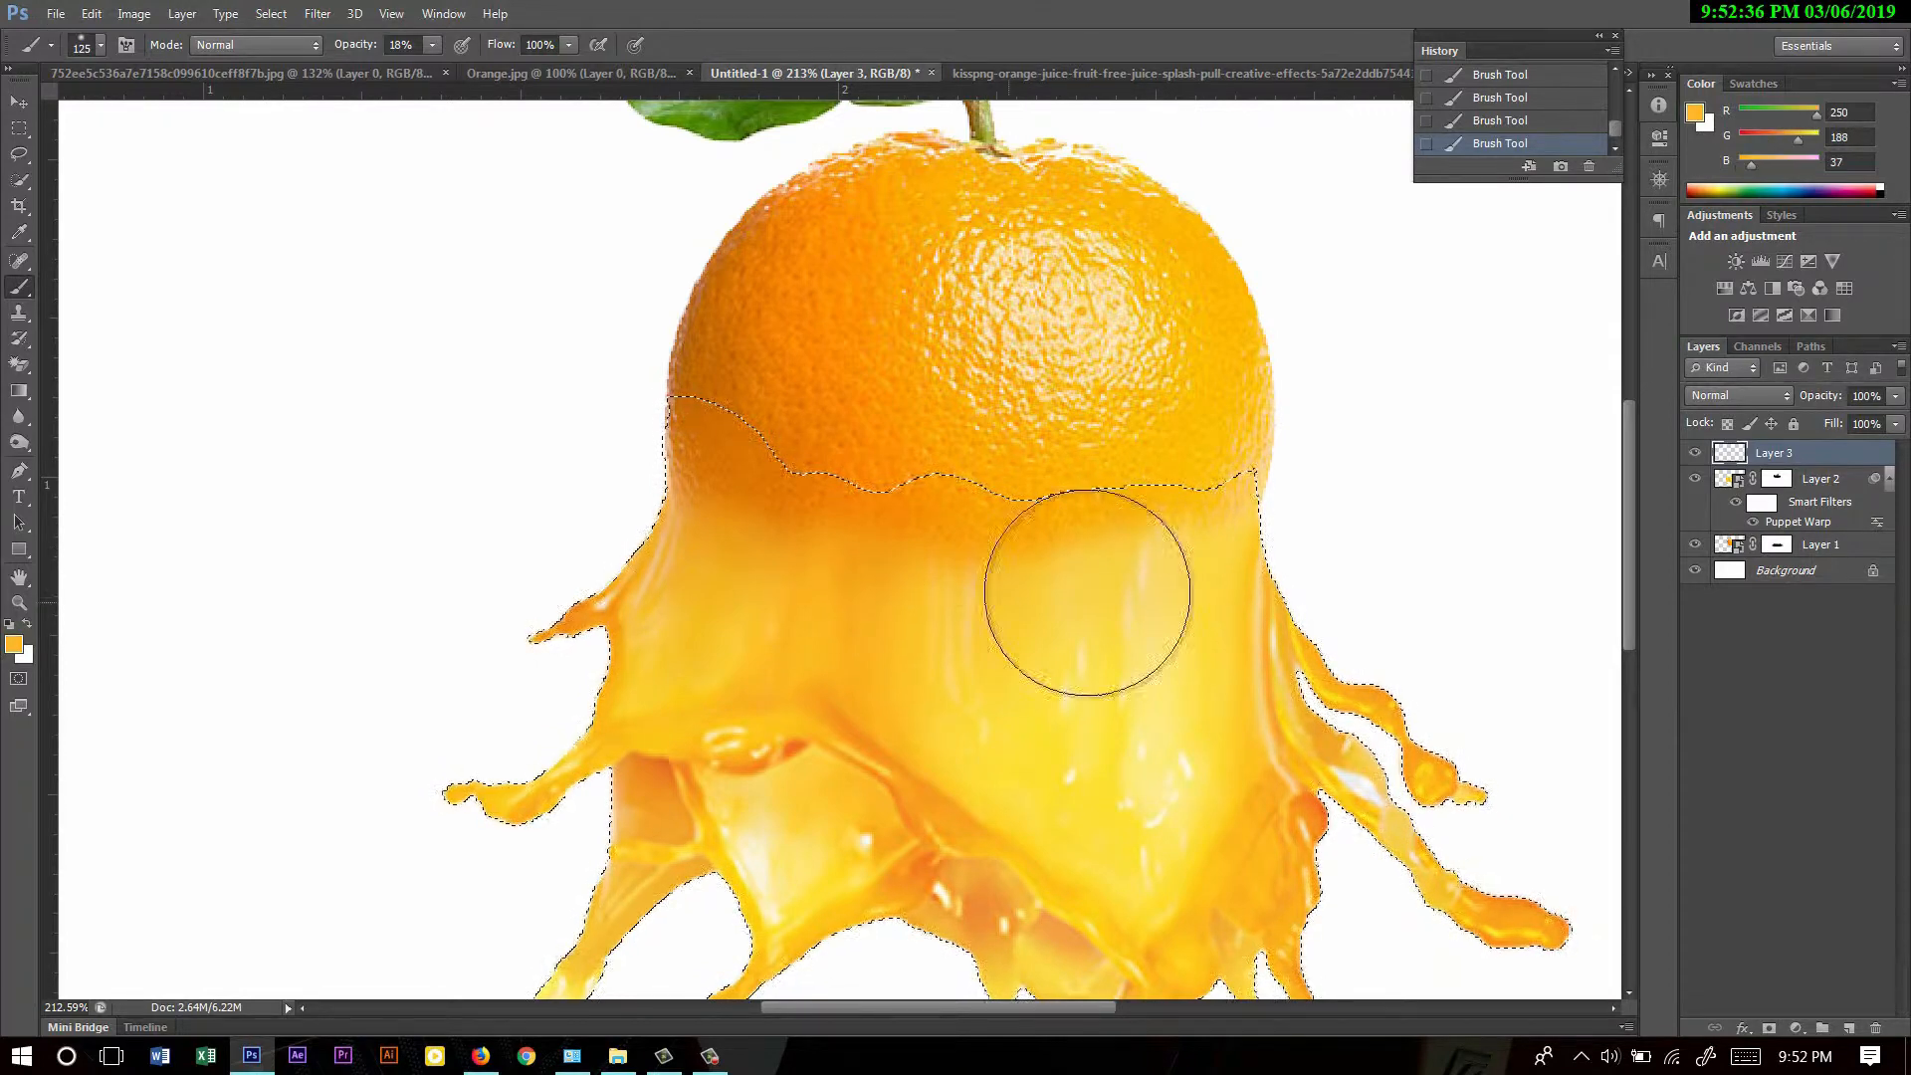
mouse_move(1088, 594)
left_mouse_down()
mouse_move(1213, 519)
mouse_move(1236, 473)
mouse_move(1226, 689)
mouse_move(1177, 587)
mouse_move(1091, 612)
mouse_move(1180, 723)
mouse_move(1160, 697)
mouse_move(1159, 719)
mouse_move(1253, 660)
left_mouse_up()
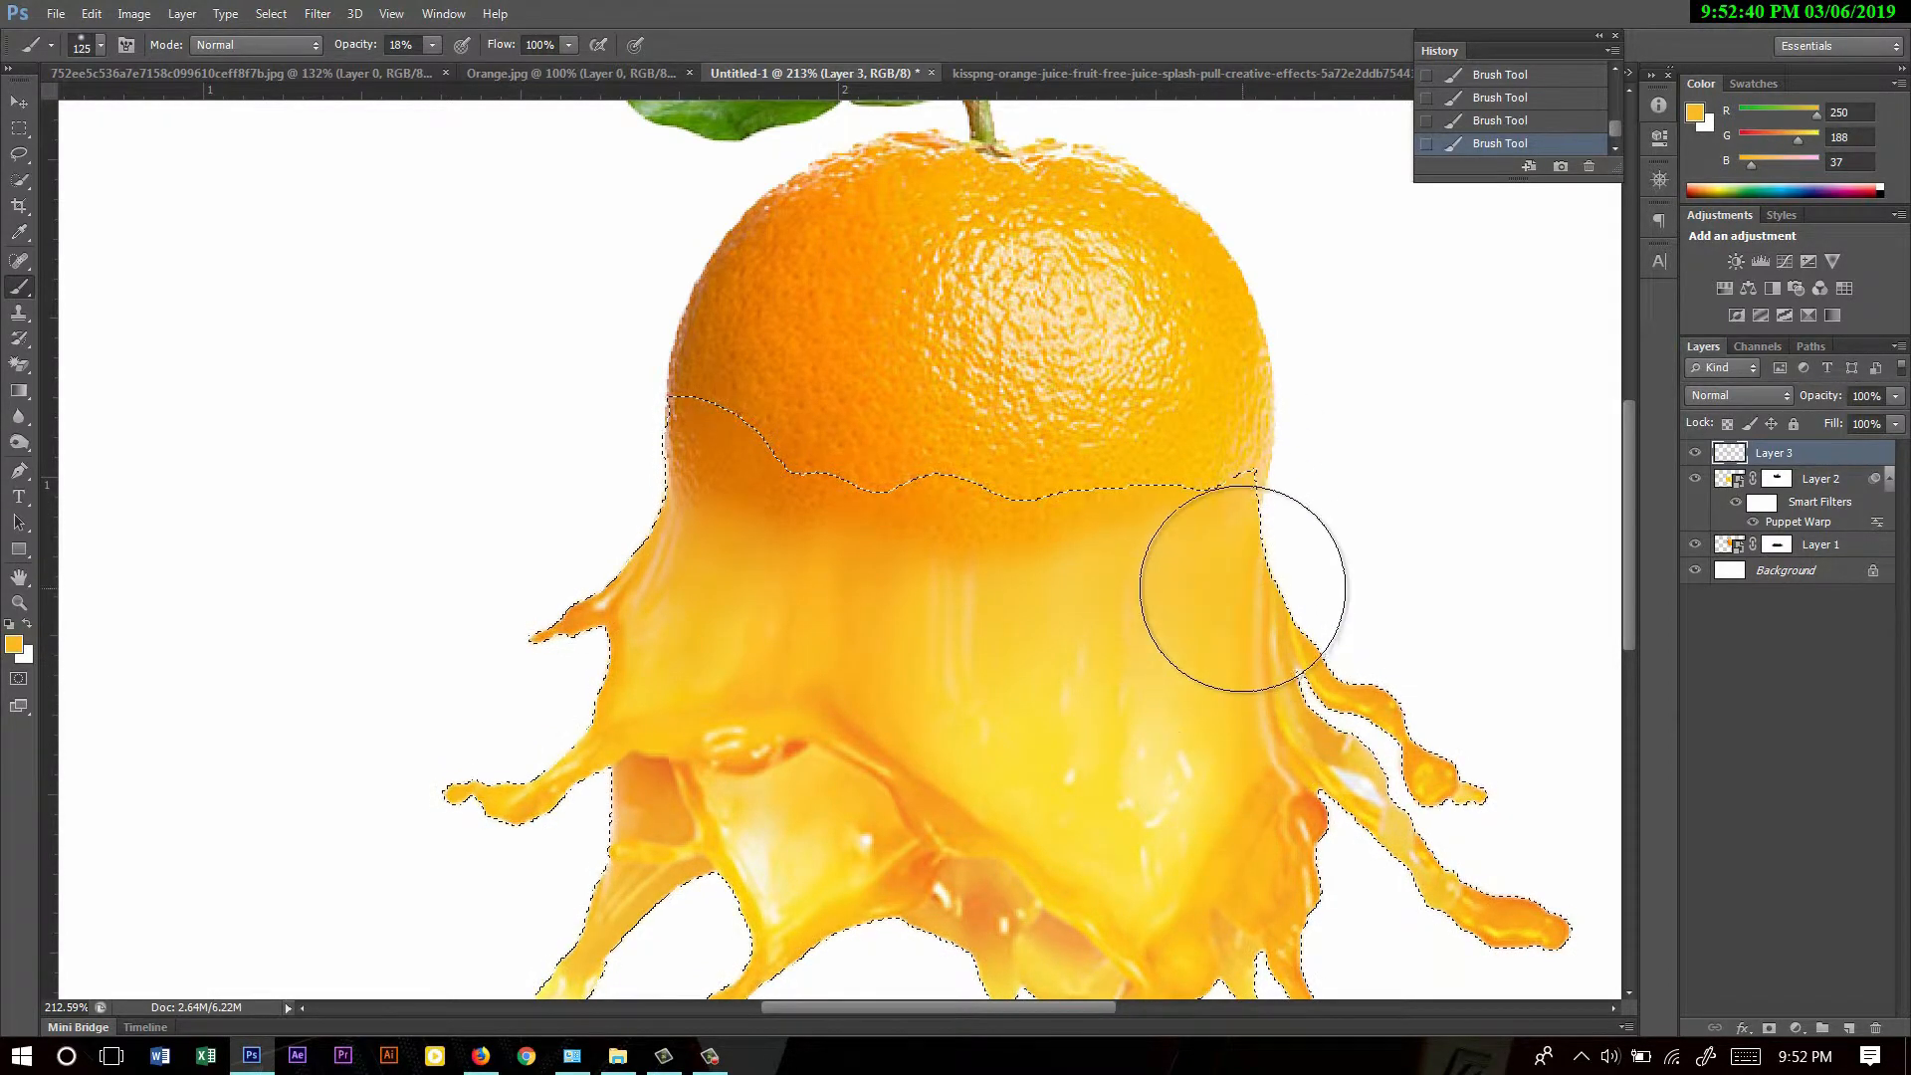
mouse_move(657, 687)
left_mouse_down()
mouse_move(680, 572)
mouse_move(623, 450)
mouse_move(534, 753)
mouse_move(655, 717)
left_mouse_up()
left_click(678, 645, "alt")
left_click_drag(680, 644, 698, 611)
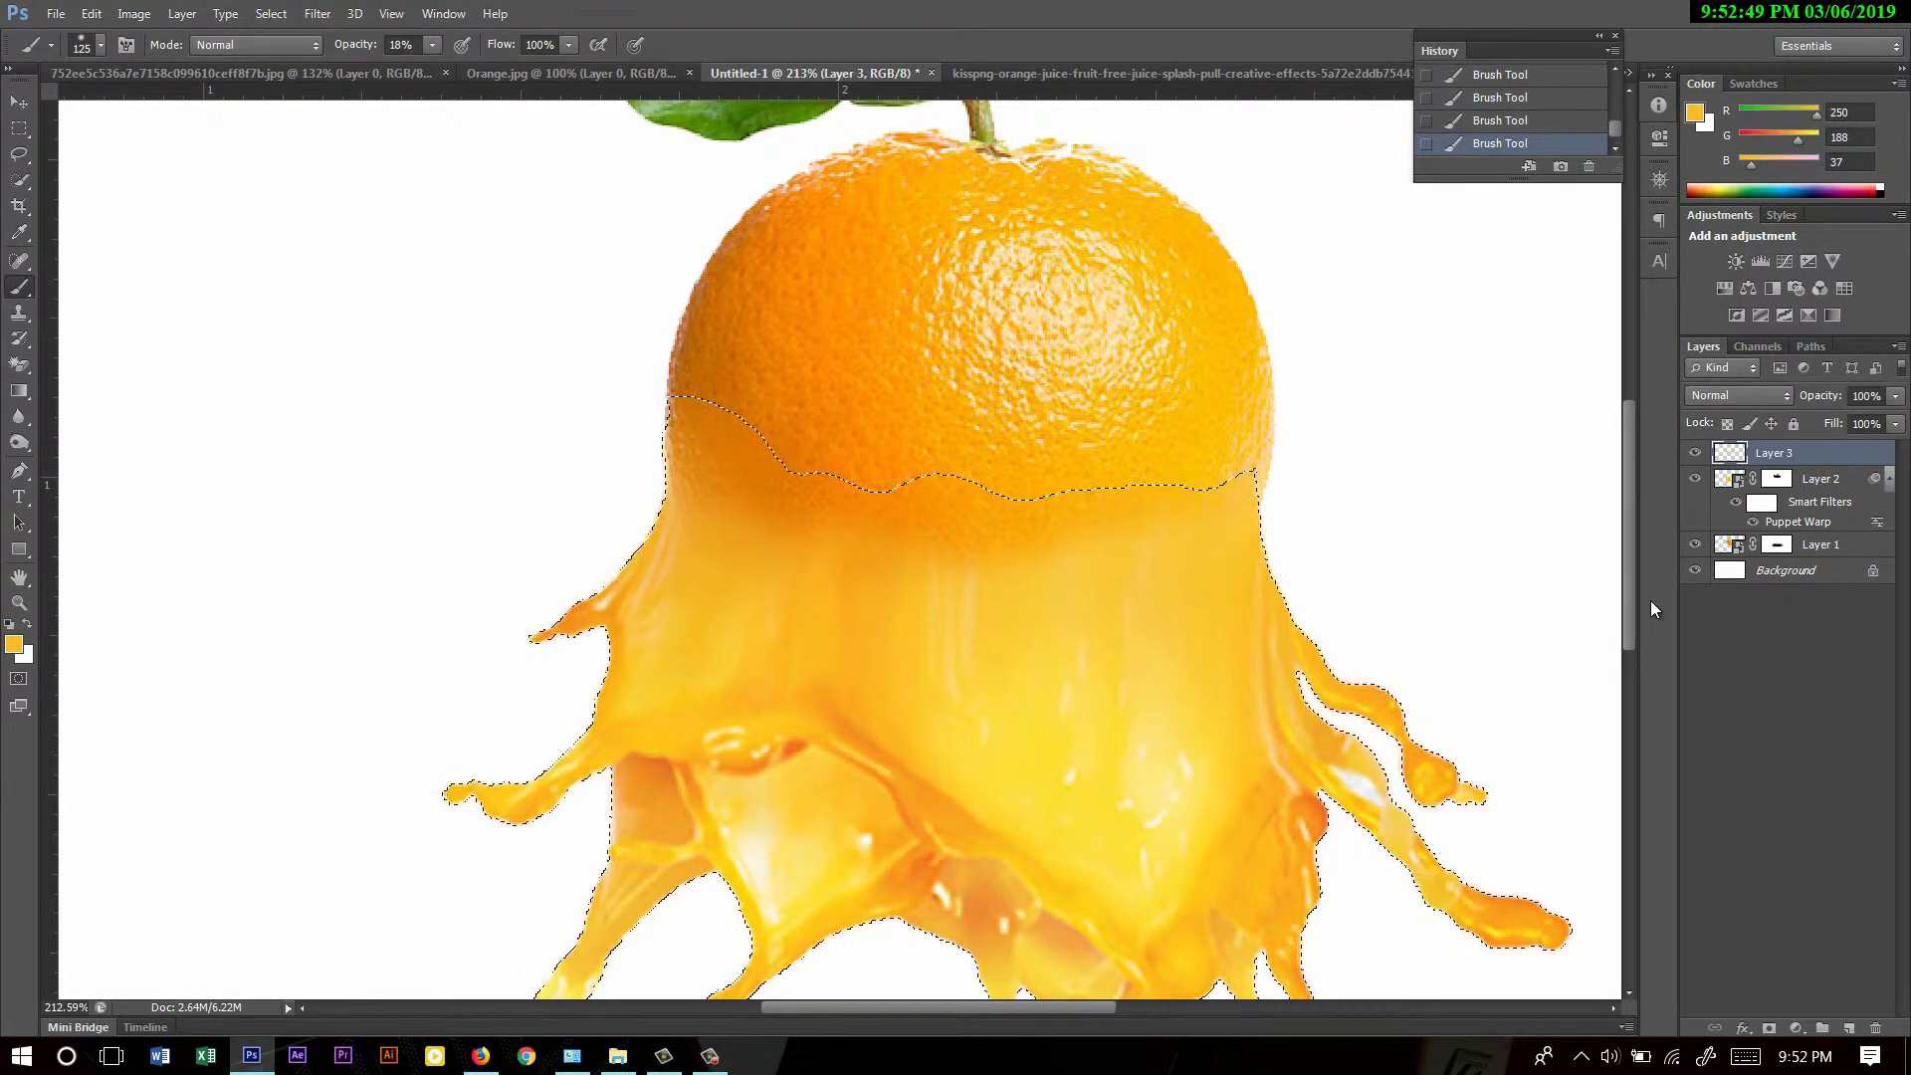
key("ctrl+d")
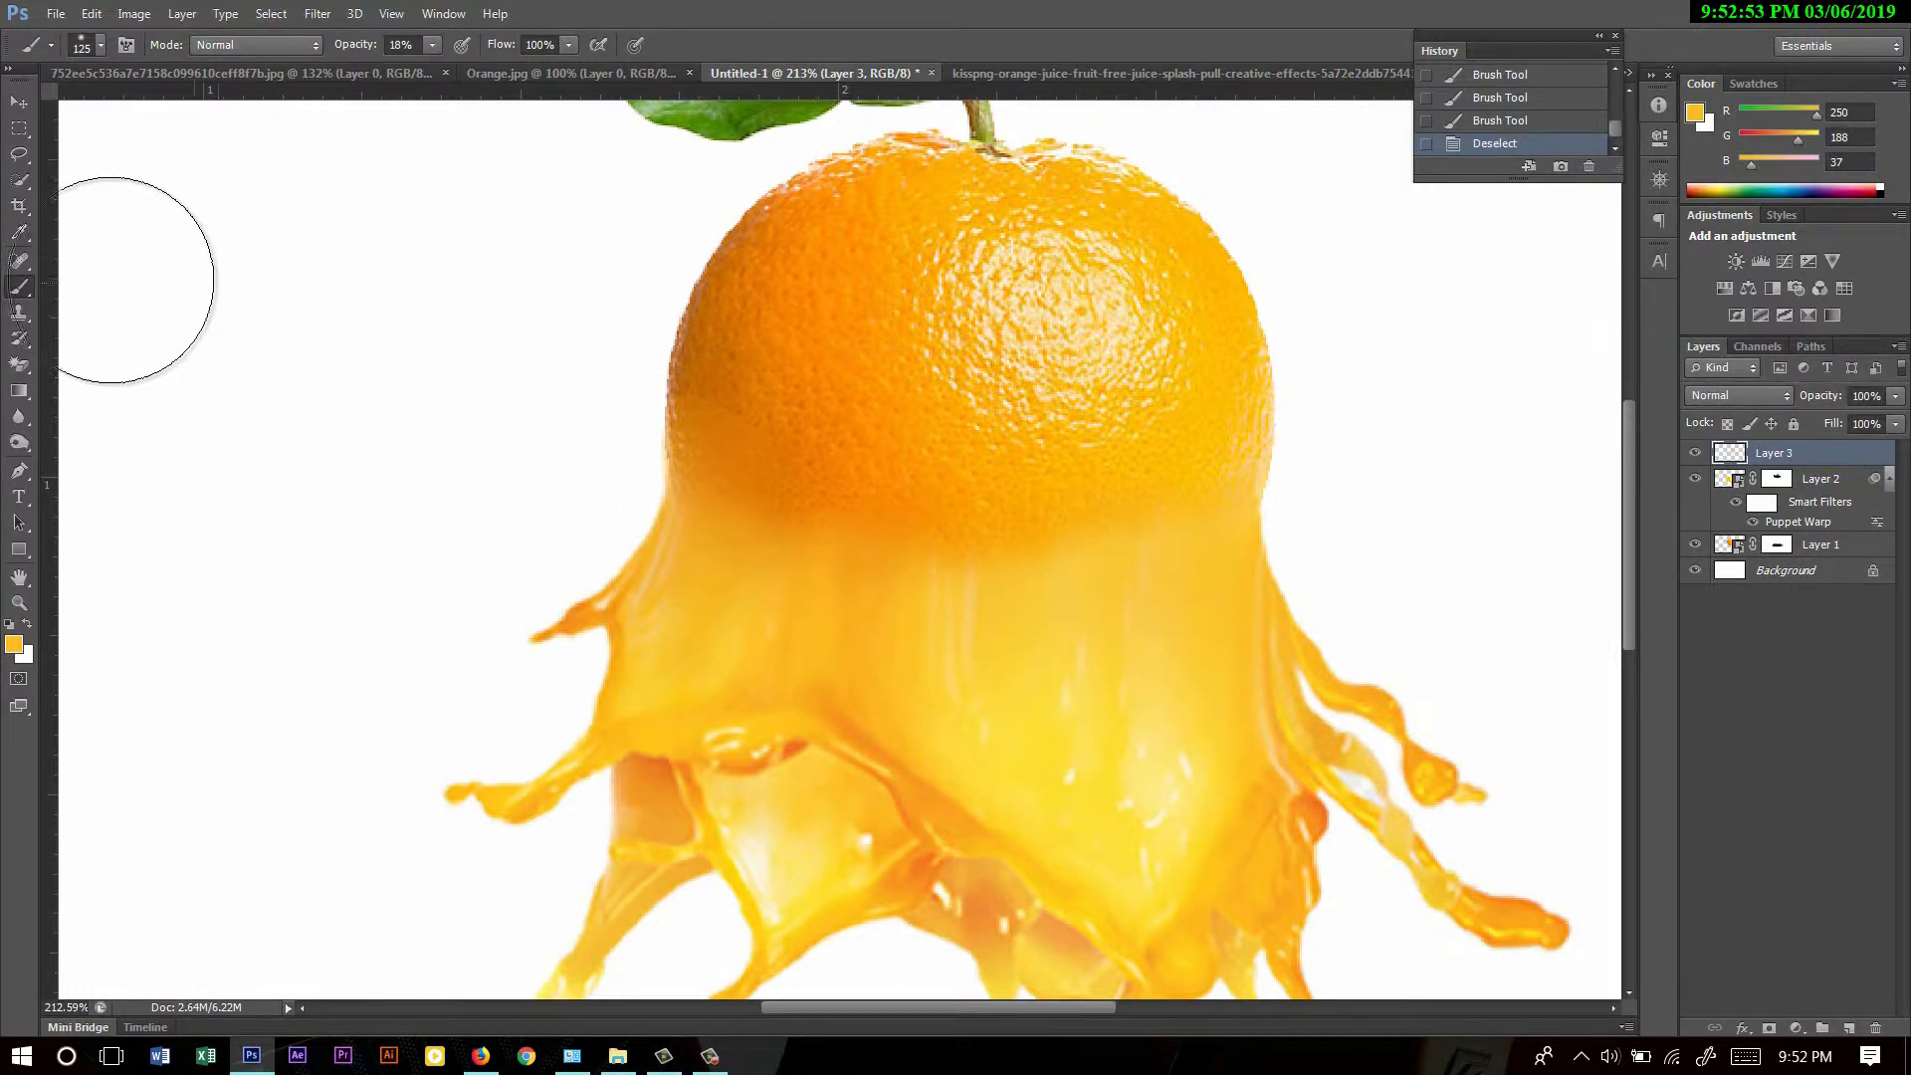
- Erase the Layer 3 paint overlapping the left and middle of the orange's peel with the Eraser tool
right_click(19, 366)
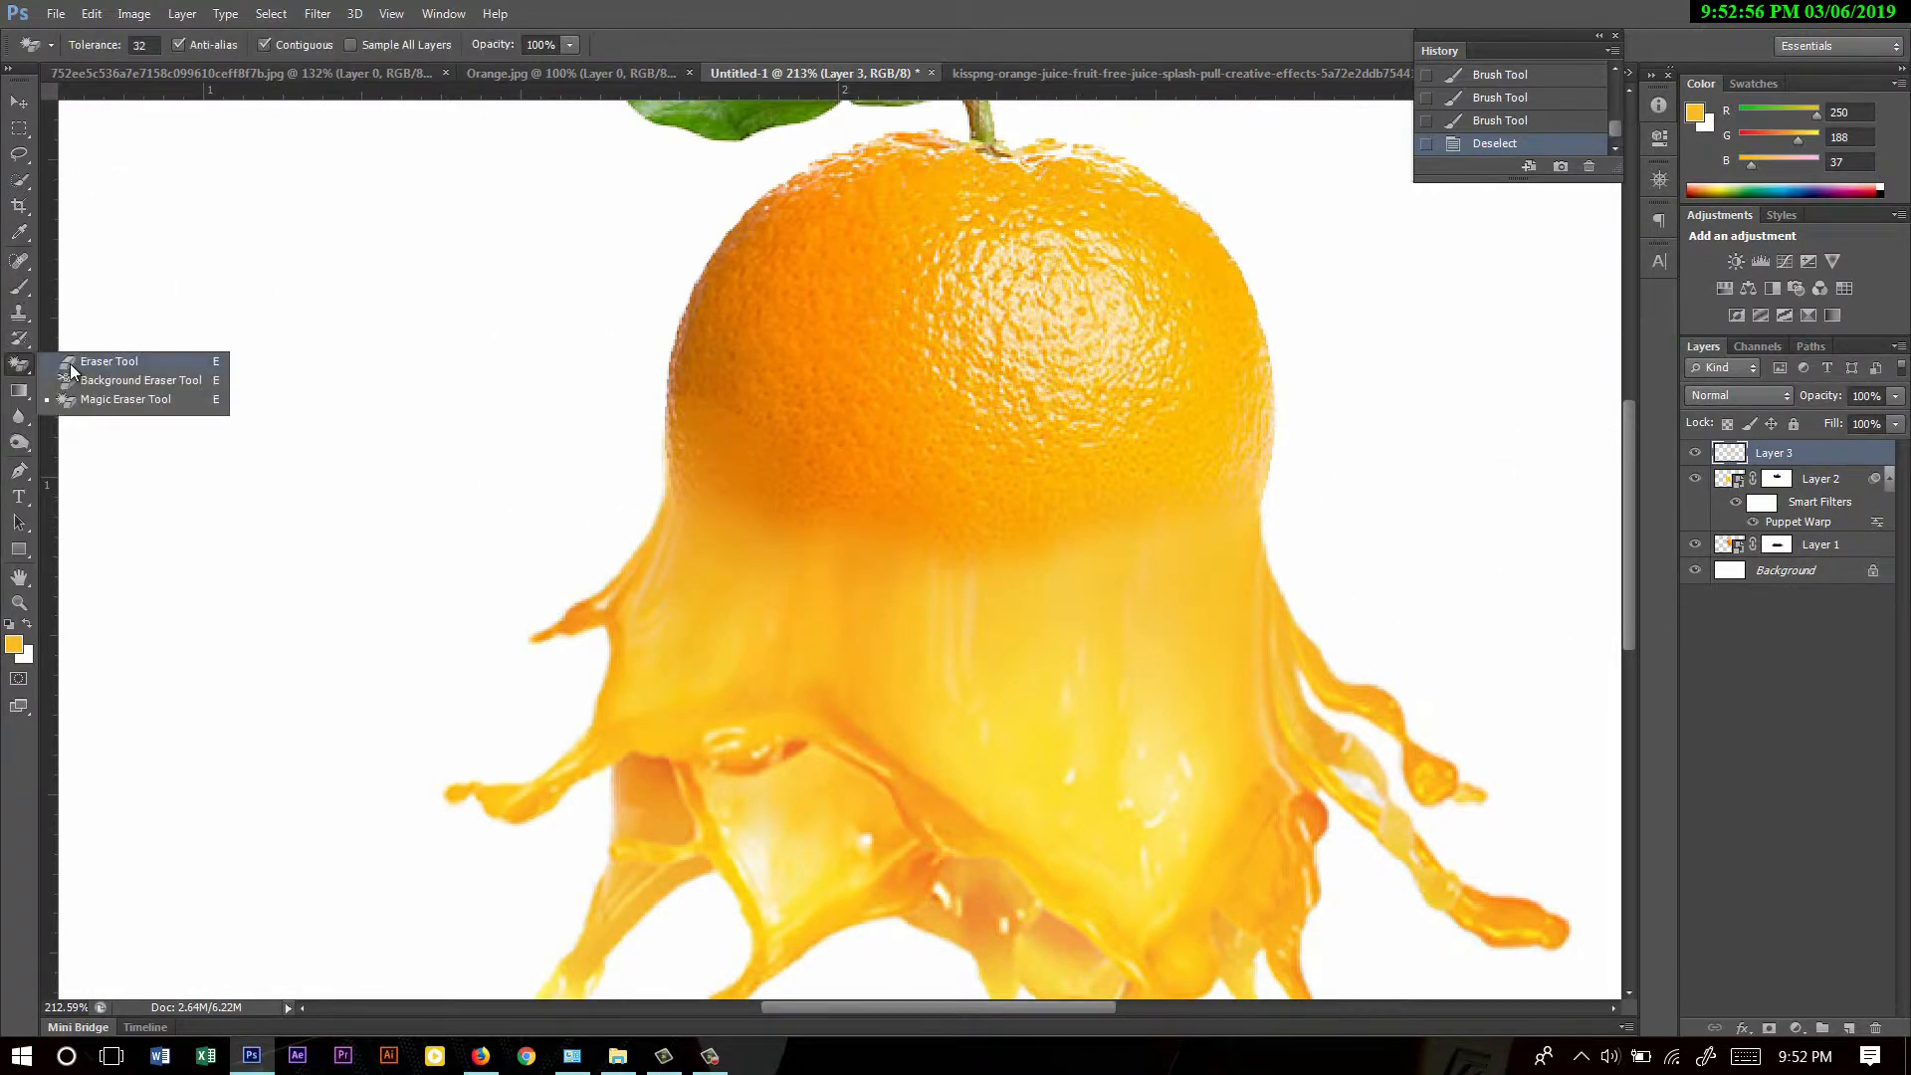
left_click(85, 361)
left_click_drag(783, 435, 721, 428)
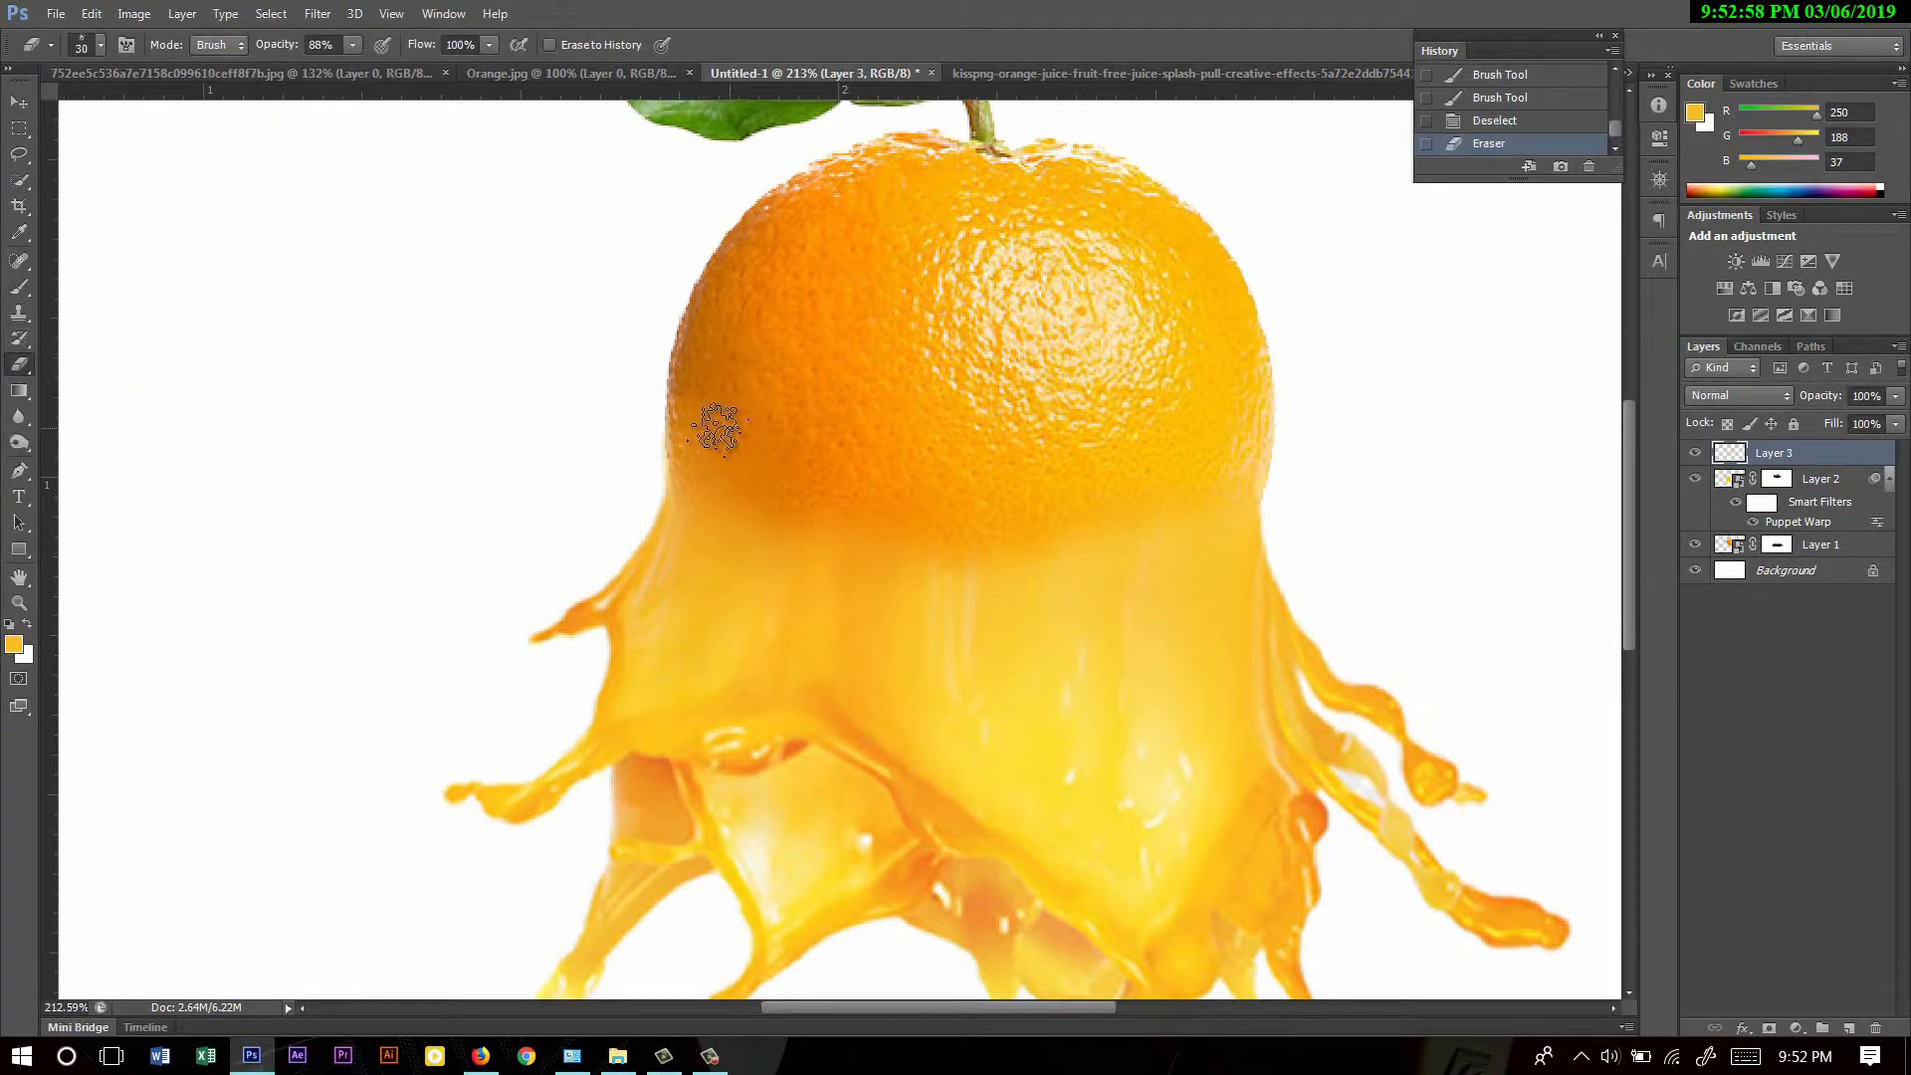
left_click_drag(718, 343, 679, 430)
left_click_drag(803, 350, 758, 456)
left_click_drag(887, 326, 926, 508)
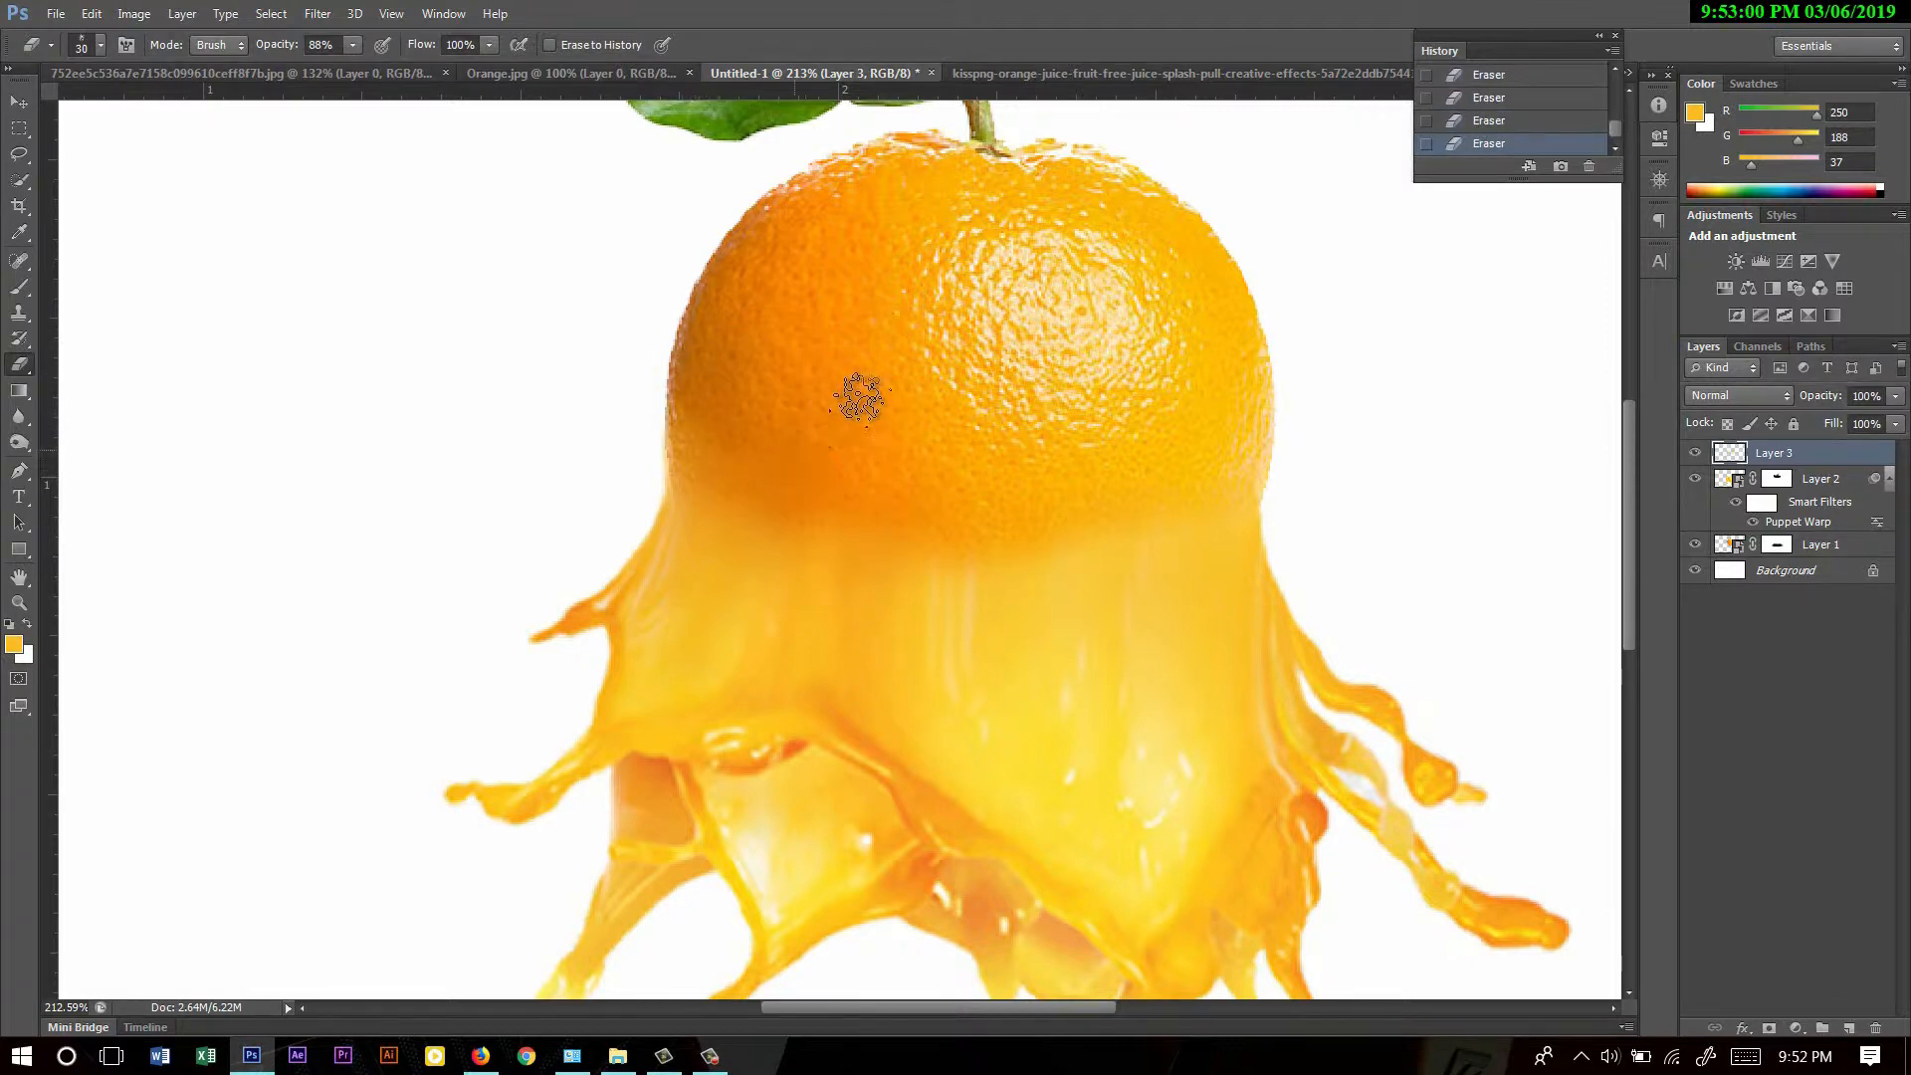
- Soften the Layer 3 paint along the seam's left part using a soft round eraser at 60 px and 16% opacity
left_click(101, 46)
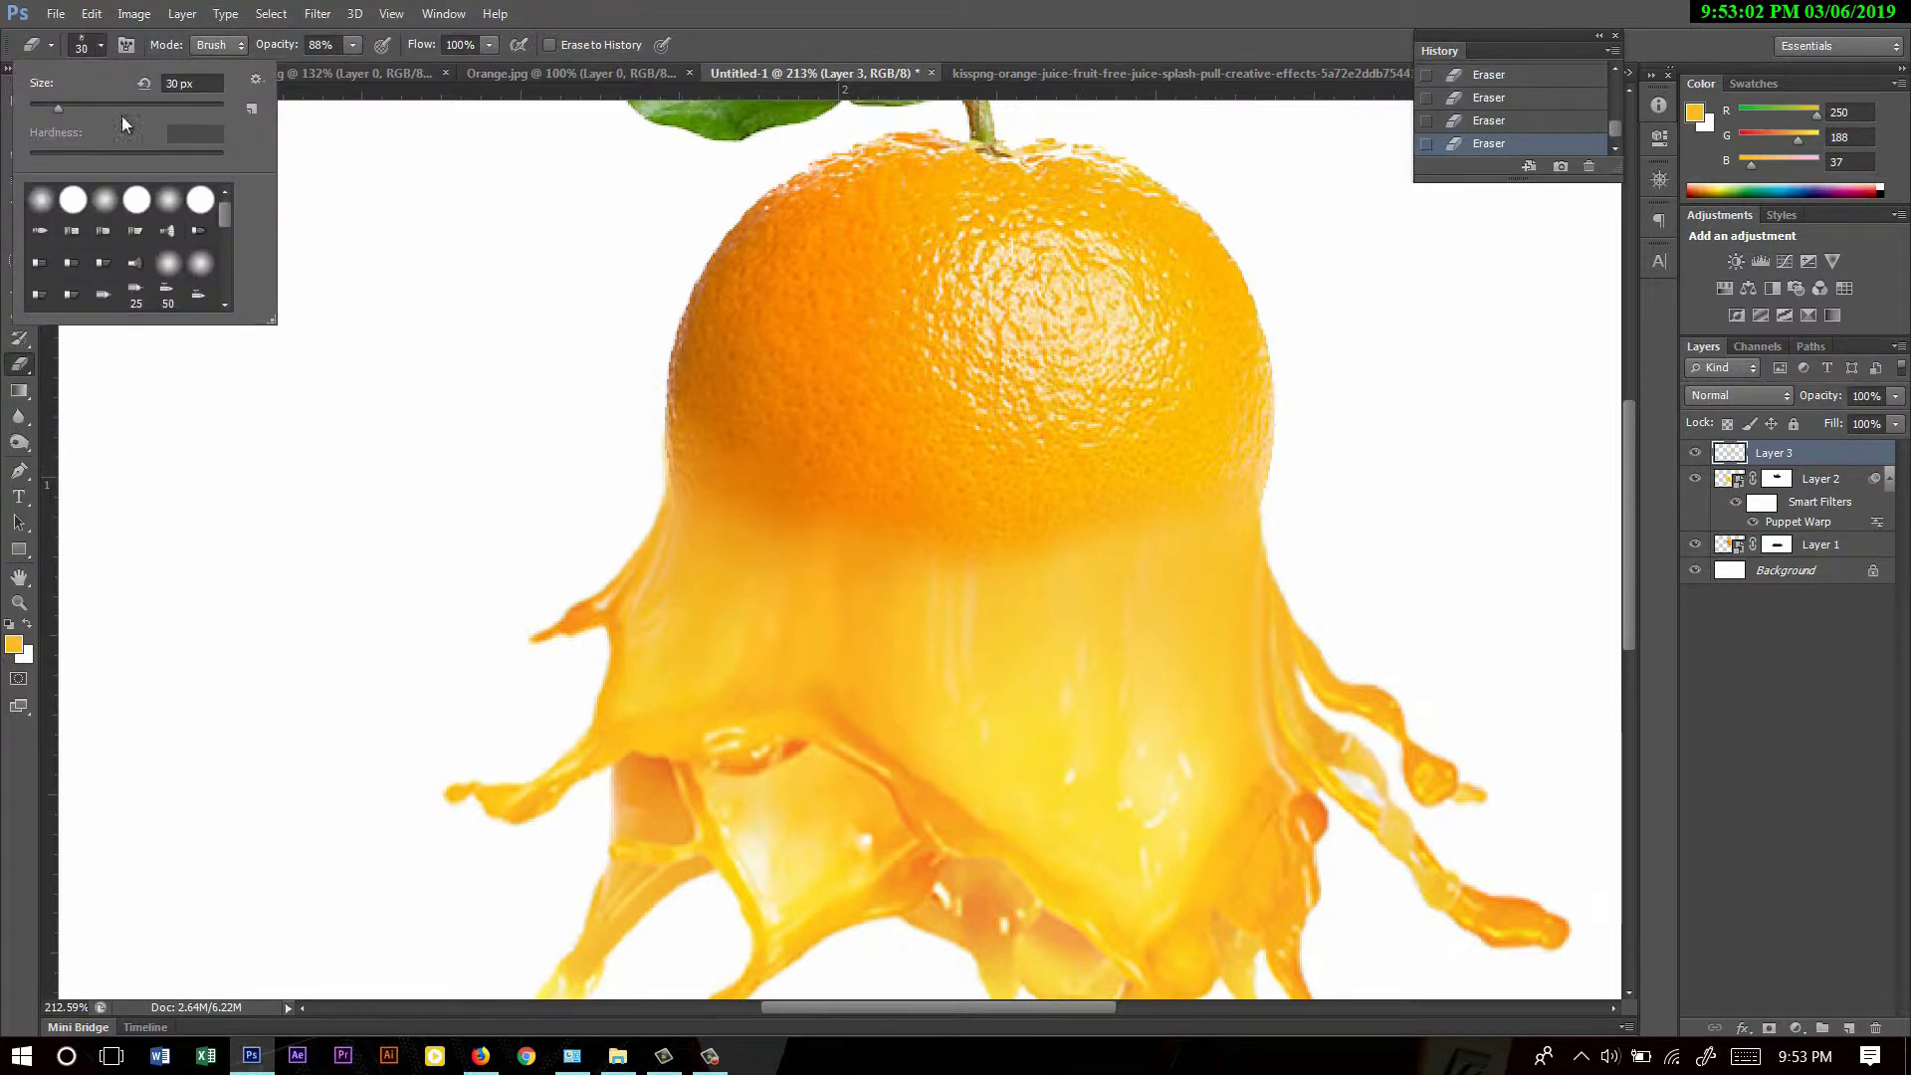
left_click(166, 196)
left_click(709, 444)
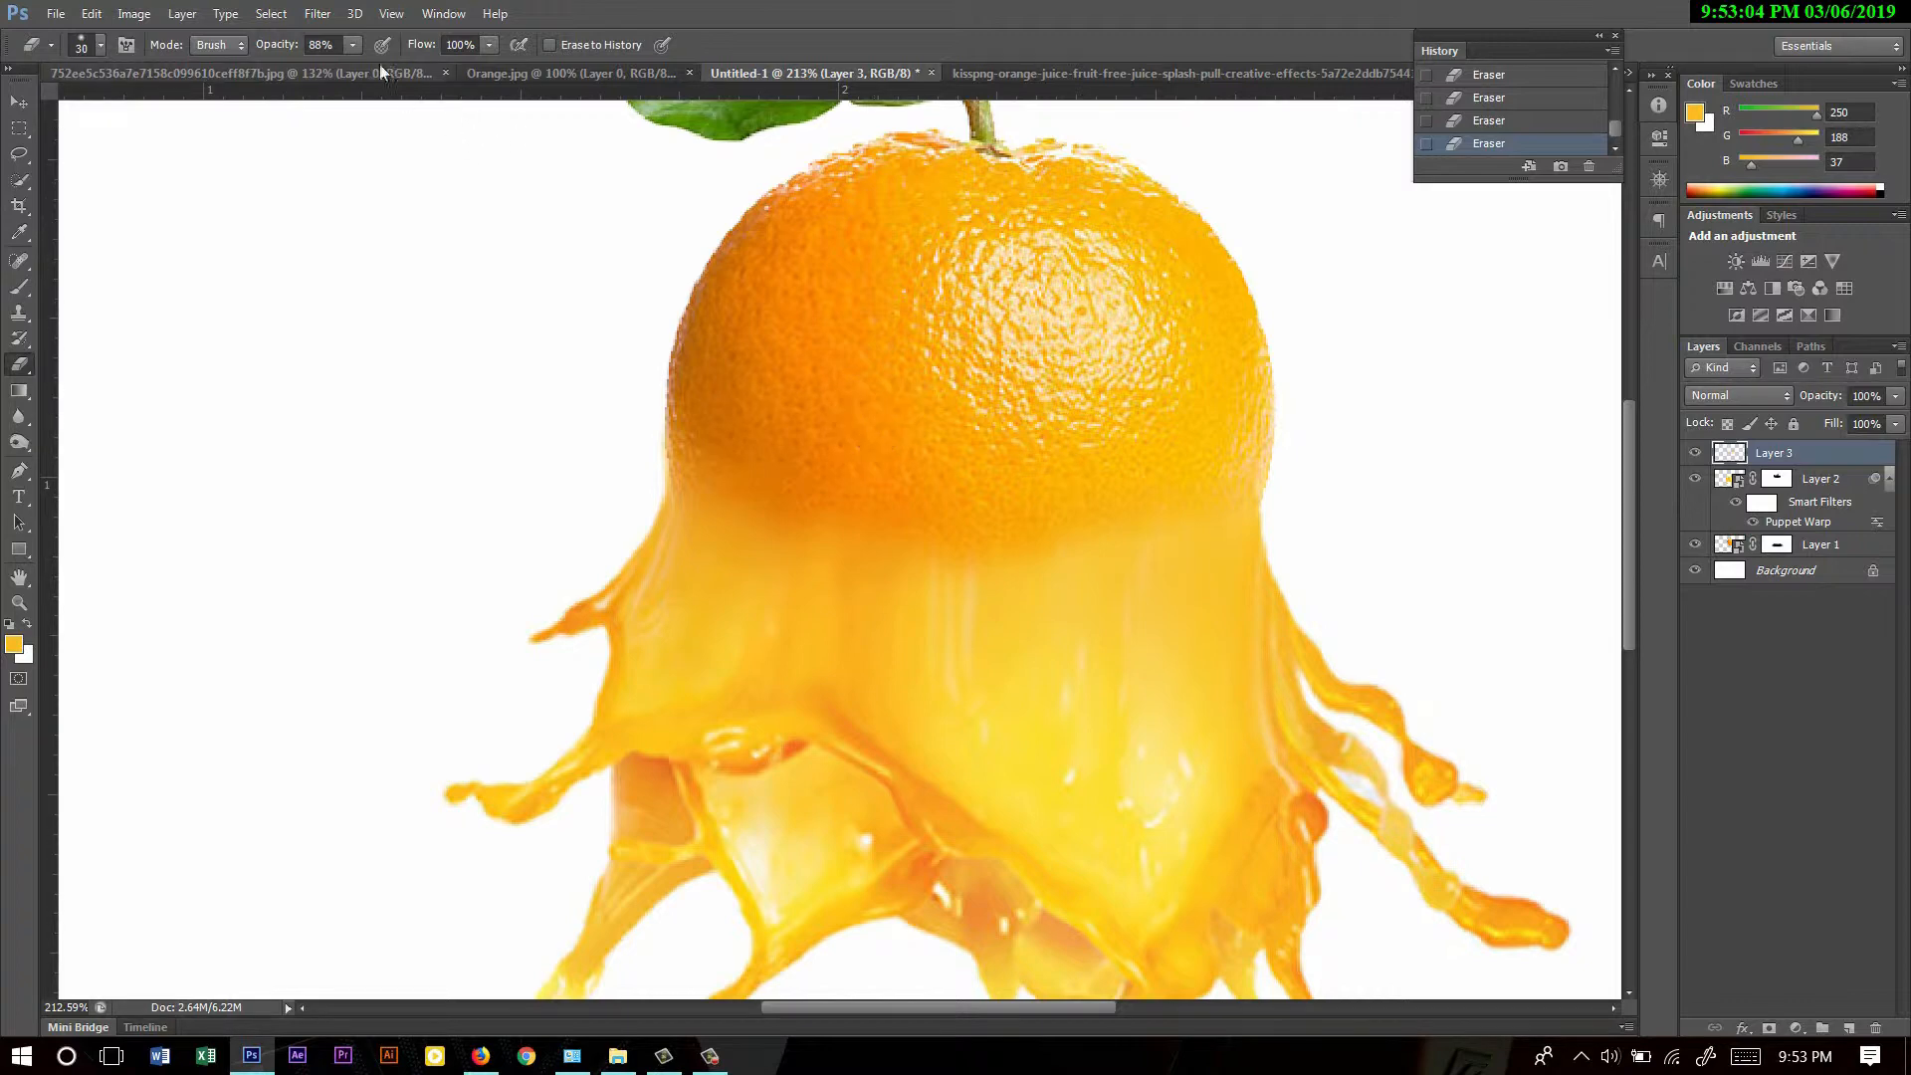
left_click_drag(301, 67, 295, 68)
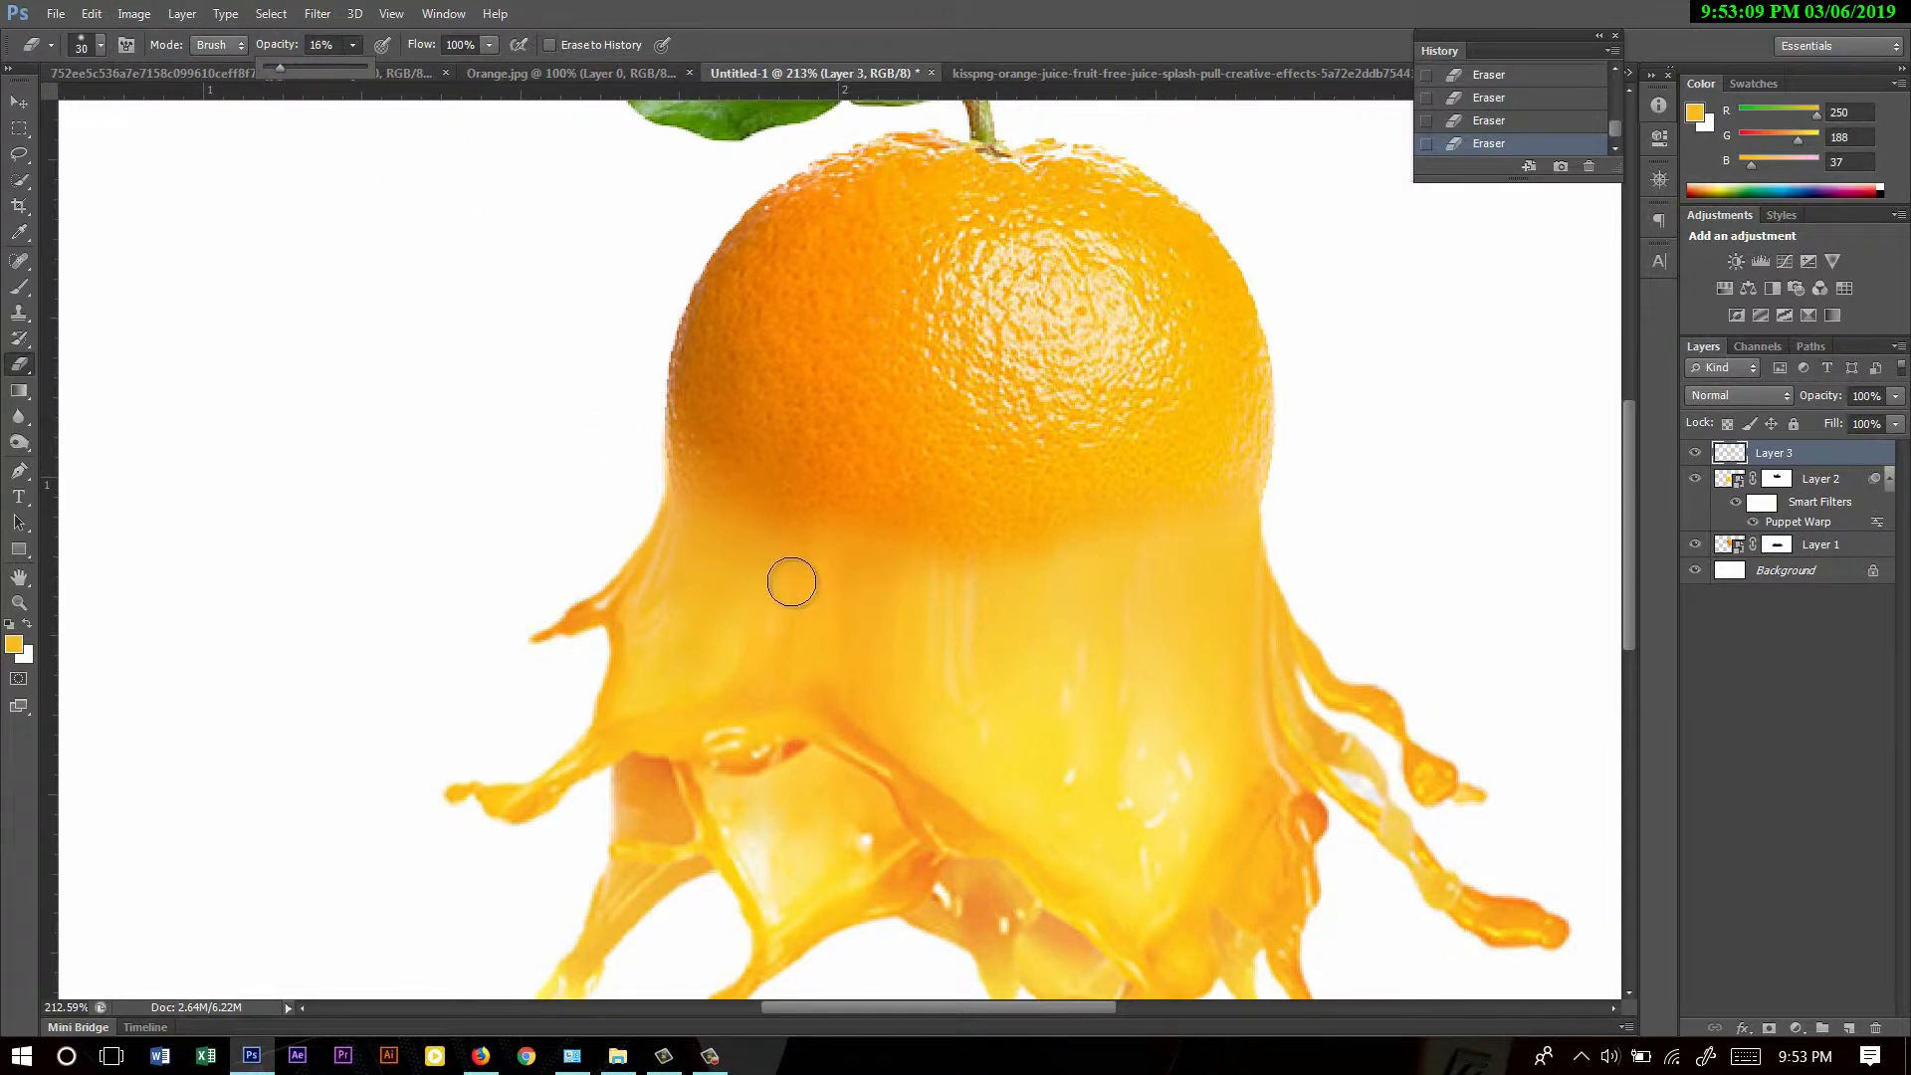
key("bracketright")
key("bracketright")
key("bracketright")
mouse_move(740, 468)
left_mouse_down()
mouse_move(835, 510)
mouse_move(918, 440)
mouse_move(971, 453)
mouse_move(890, 517)
left_mouse_up()
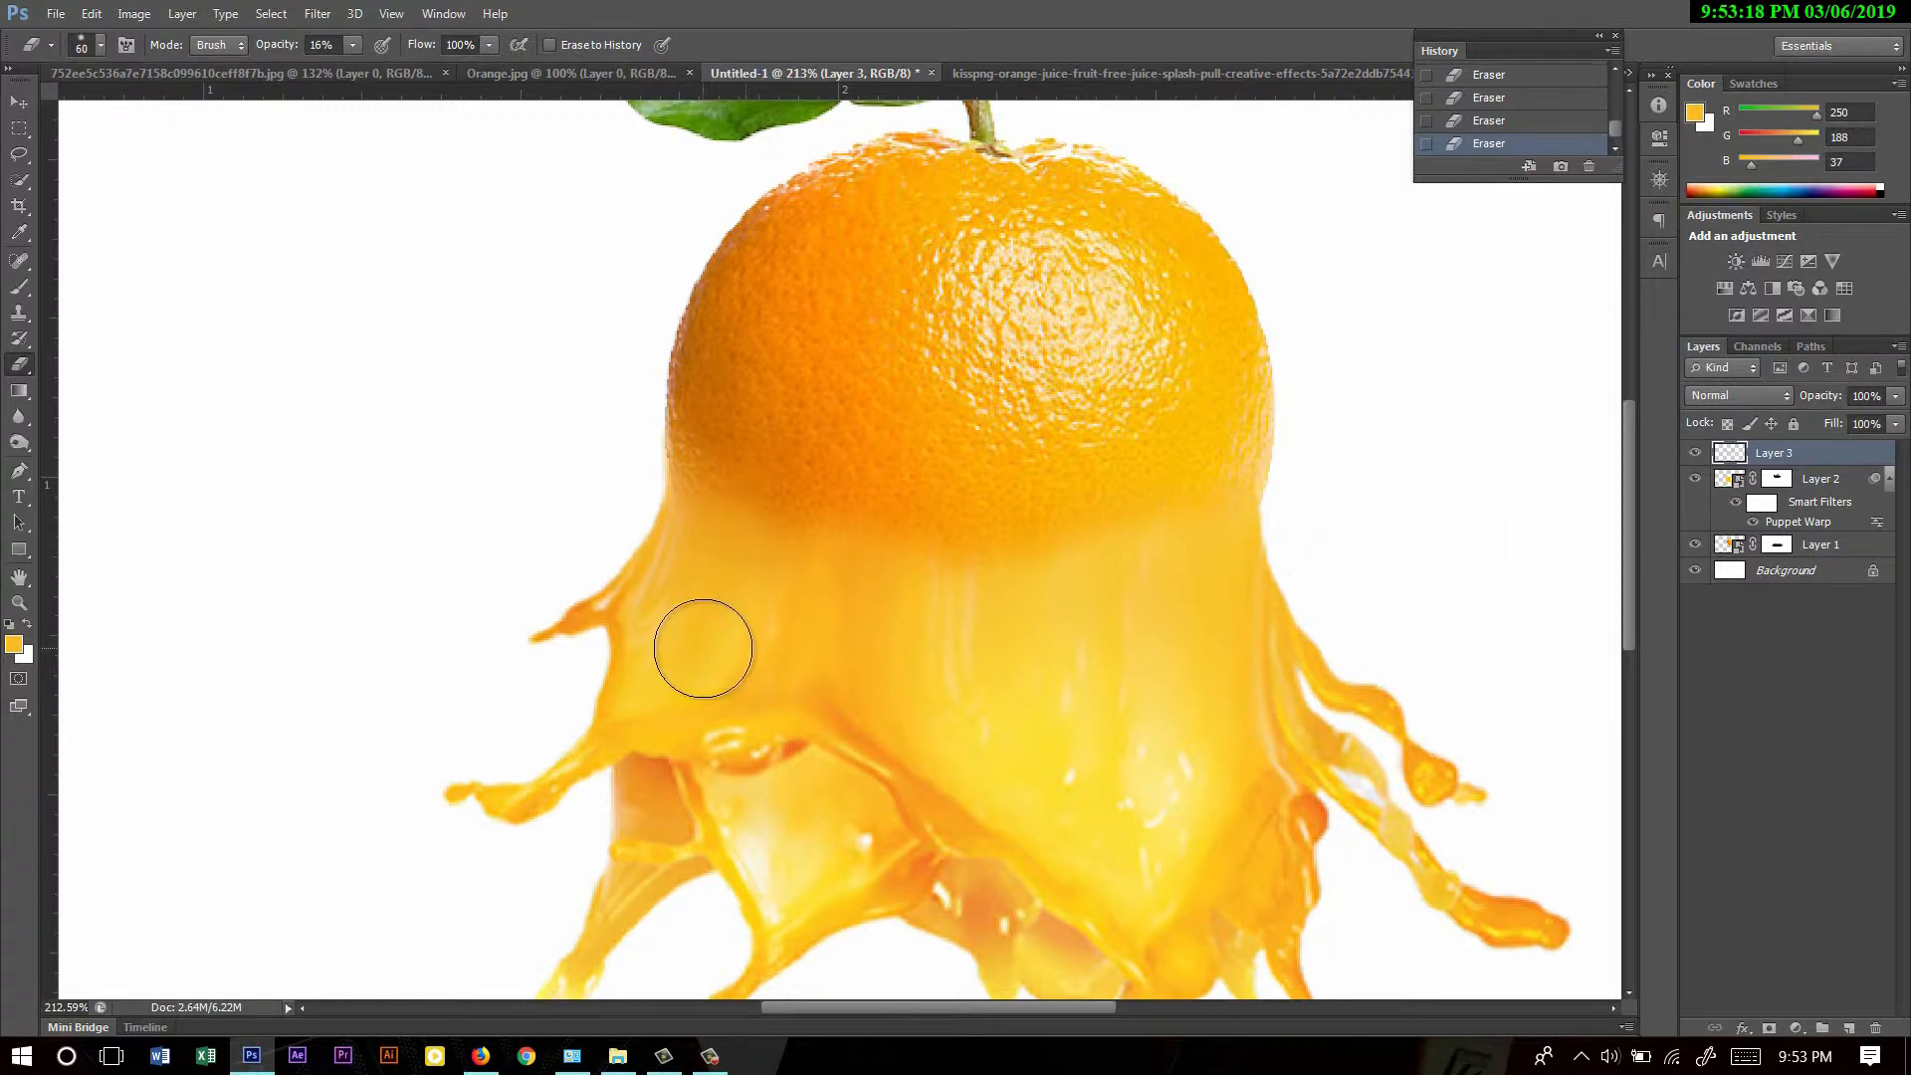
- Add a new layer and paint a dark orange patch sampled from the peel on the orange's left side at 84% opacity
left_click(1849, 1028)
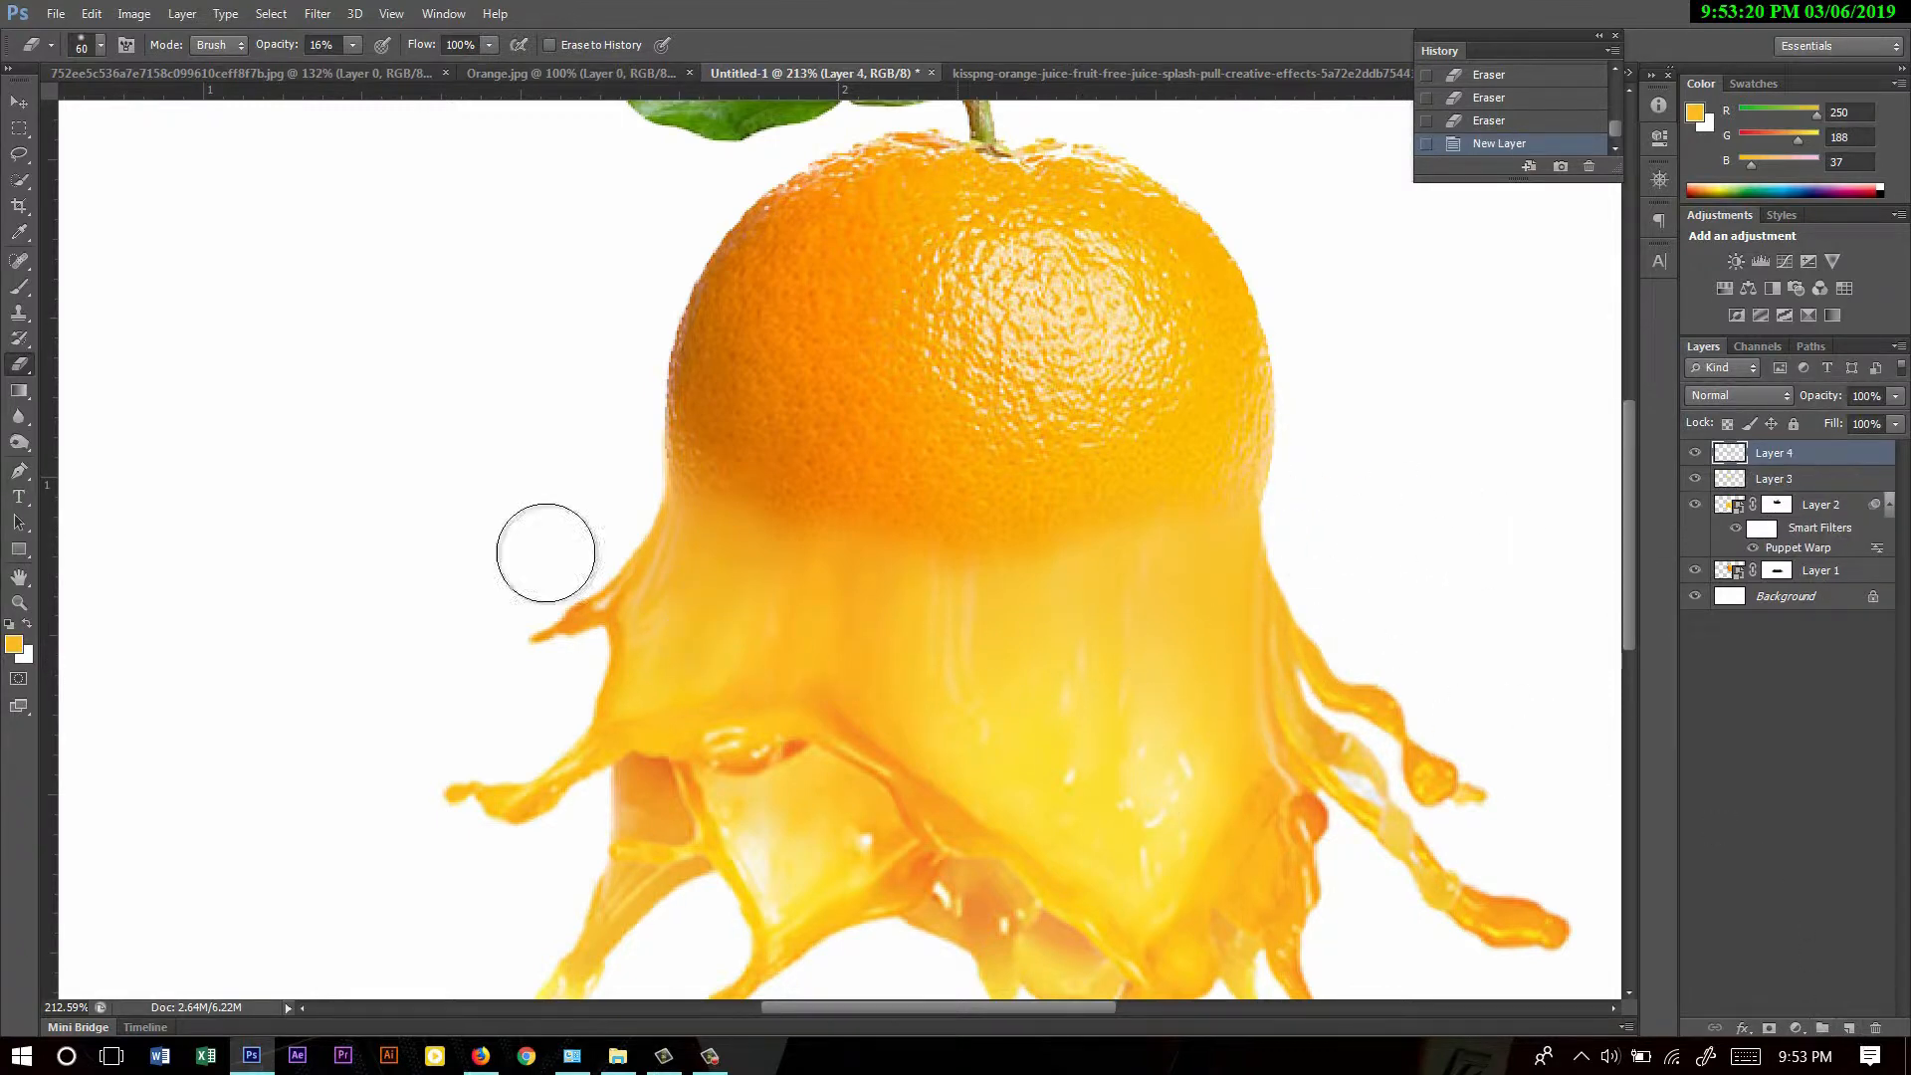
left_click(17, 292)
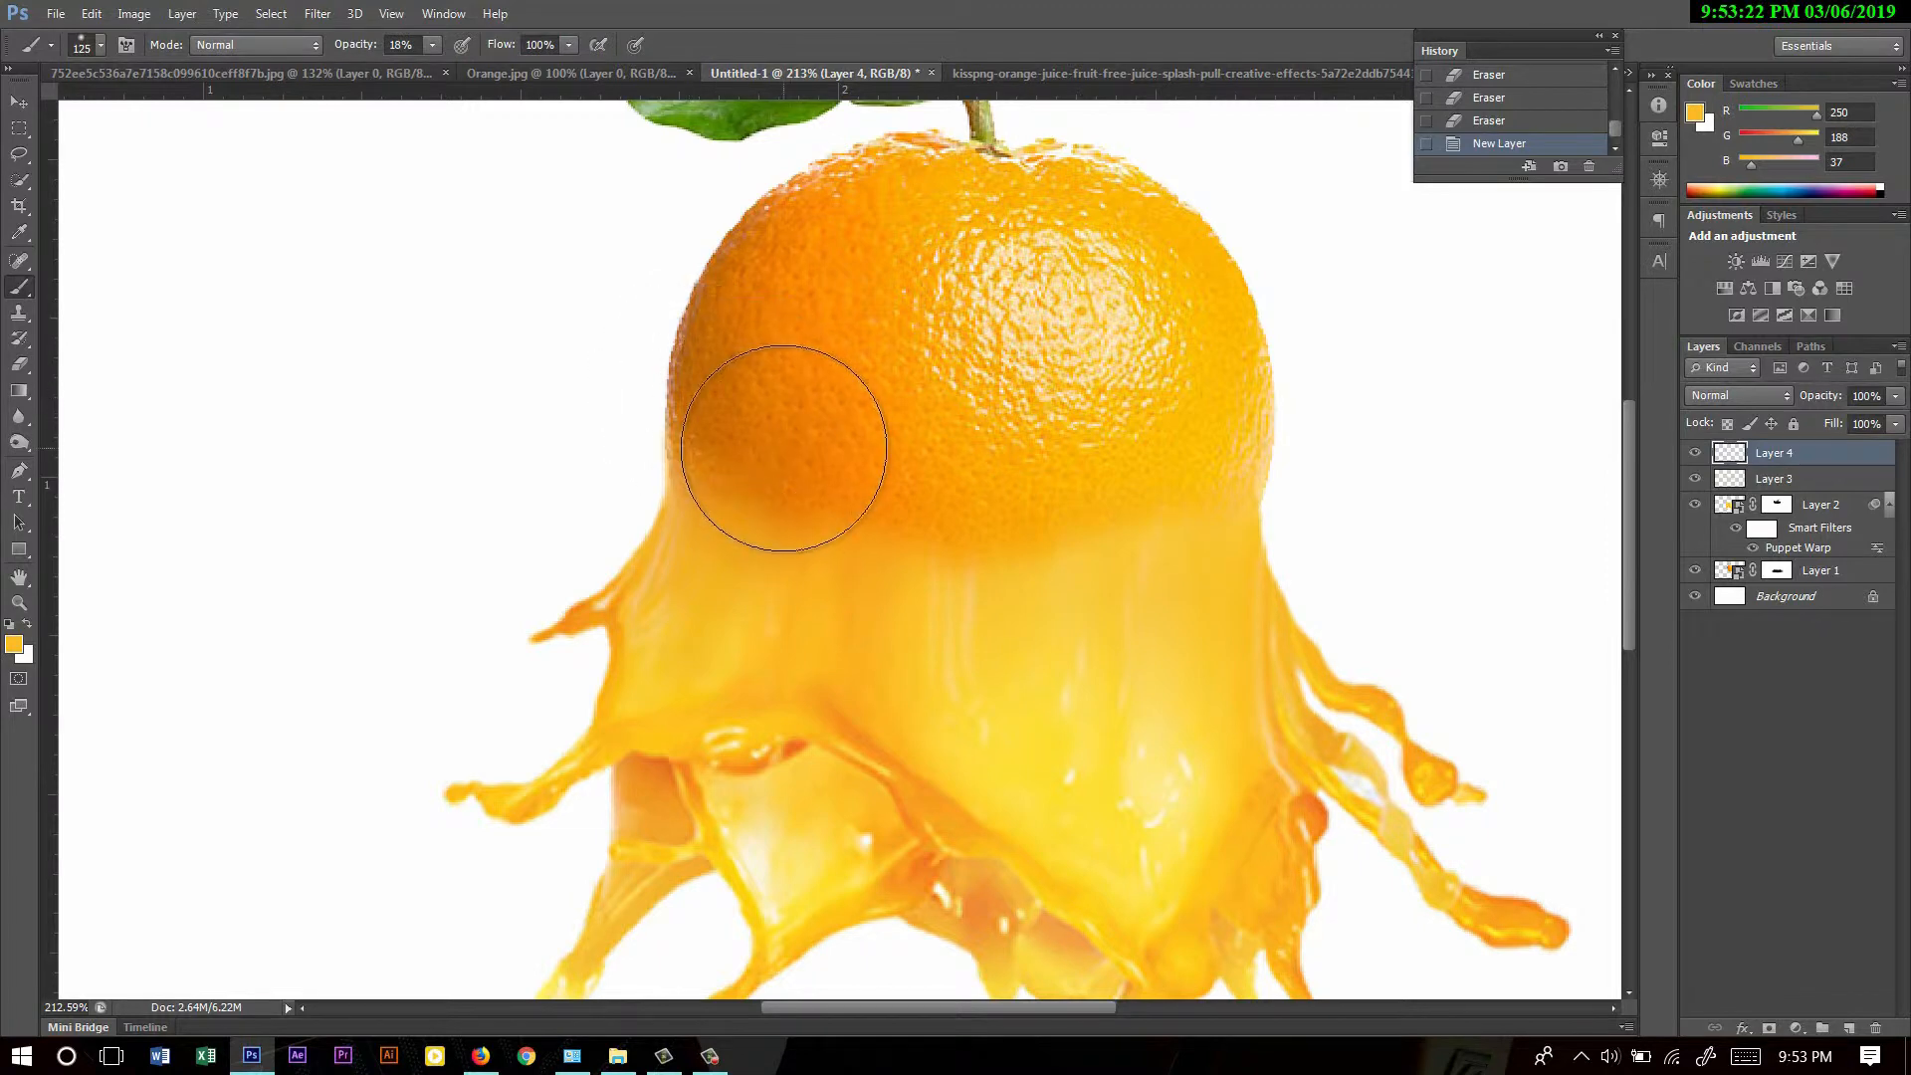
left_click(750, 370, "alt")
mouse_move(747, 366)
left_mouse_down()
mouse_move(799, 511)
mouse_move(788, 460)
left_mouse_up()
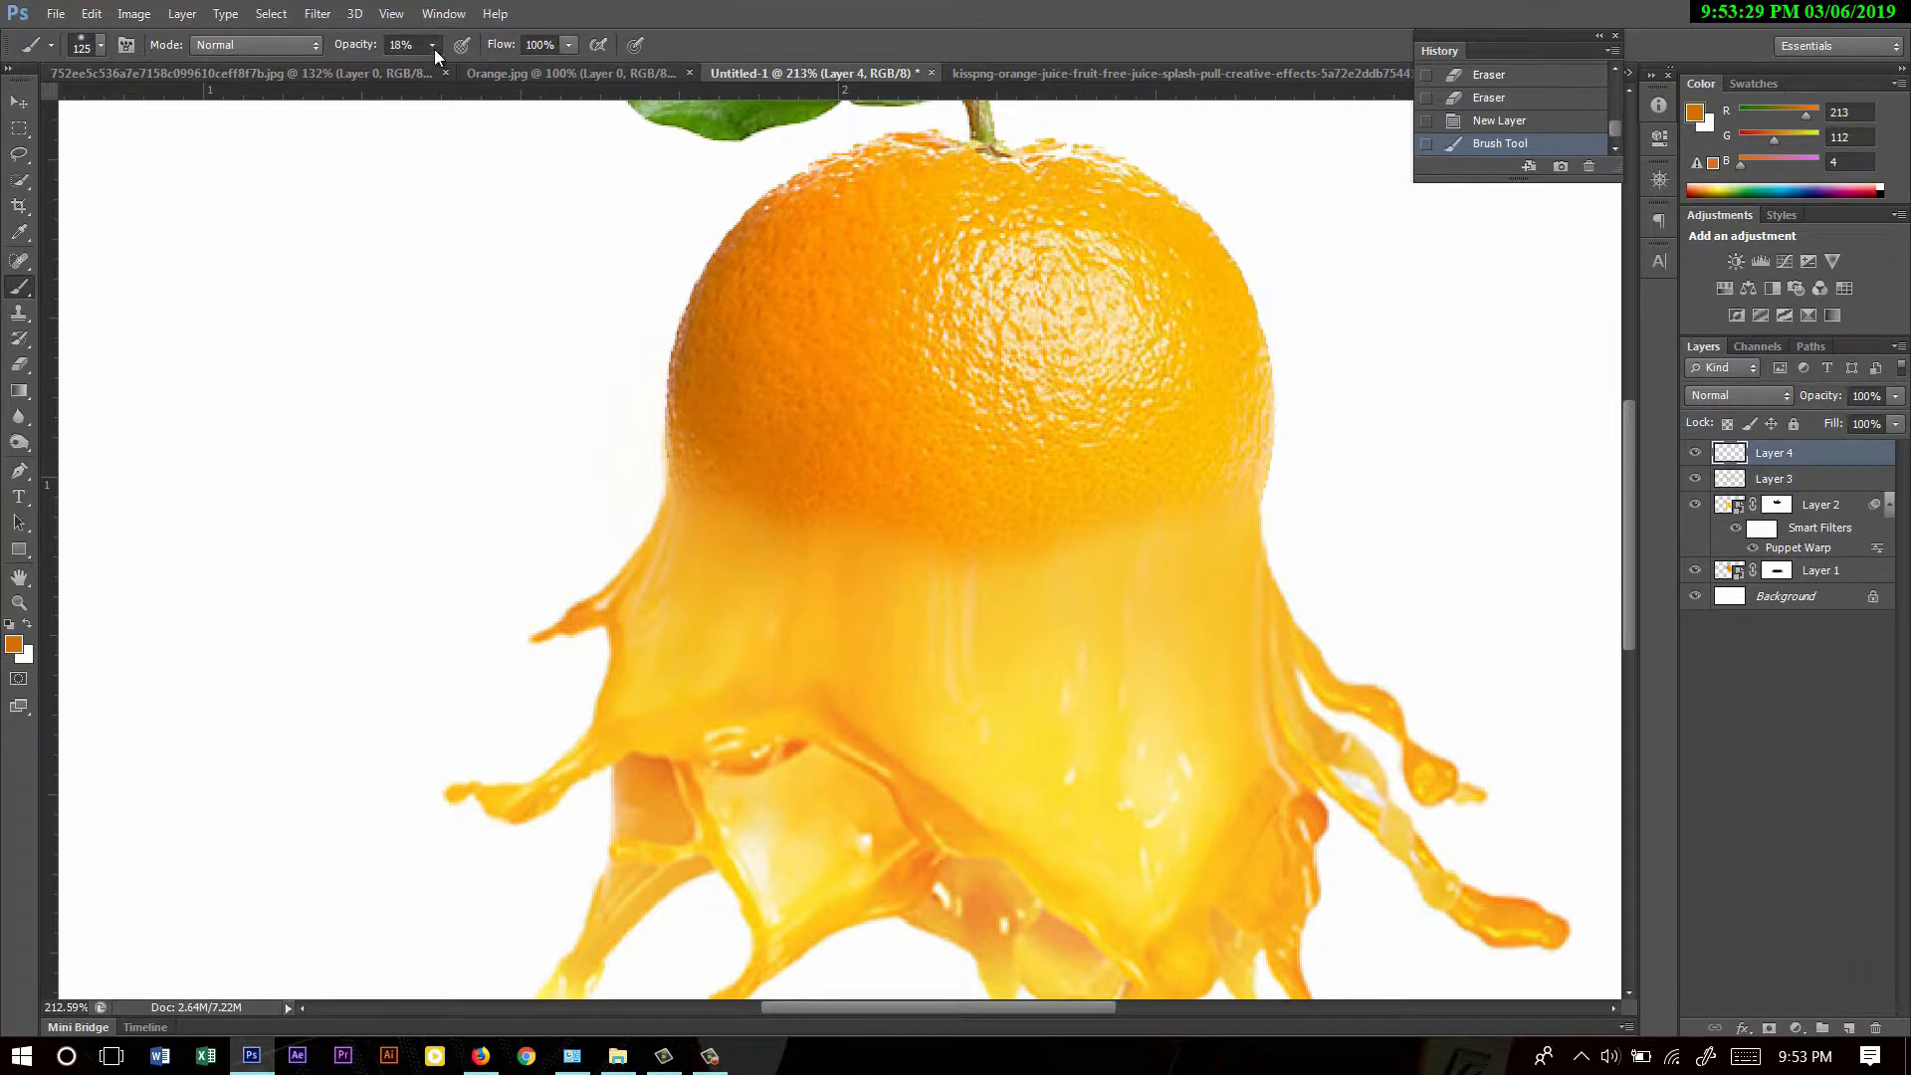
left_click_drag(445, 68, 504, 73)
left_click_drag(739, 468, 768, 412)
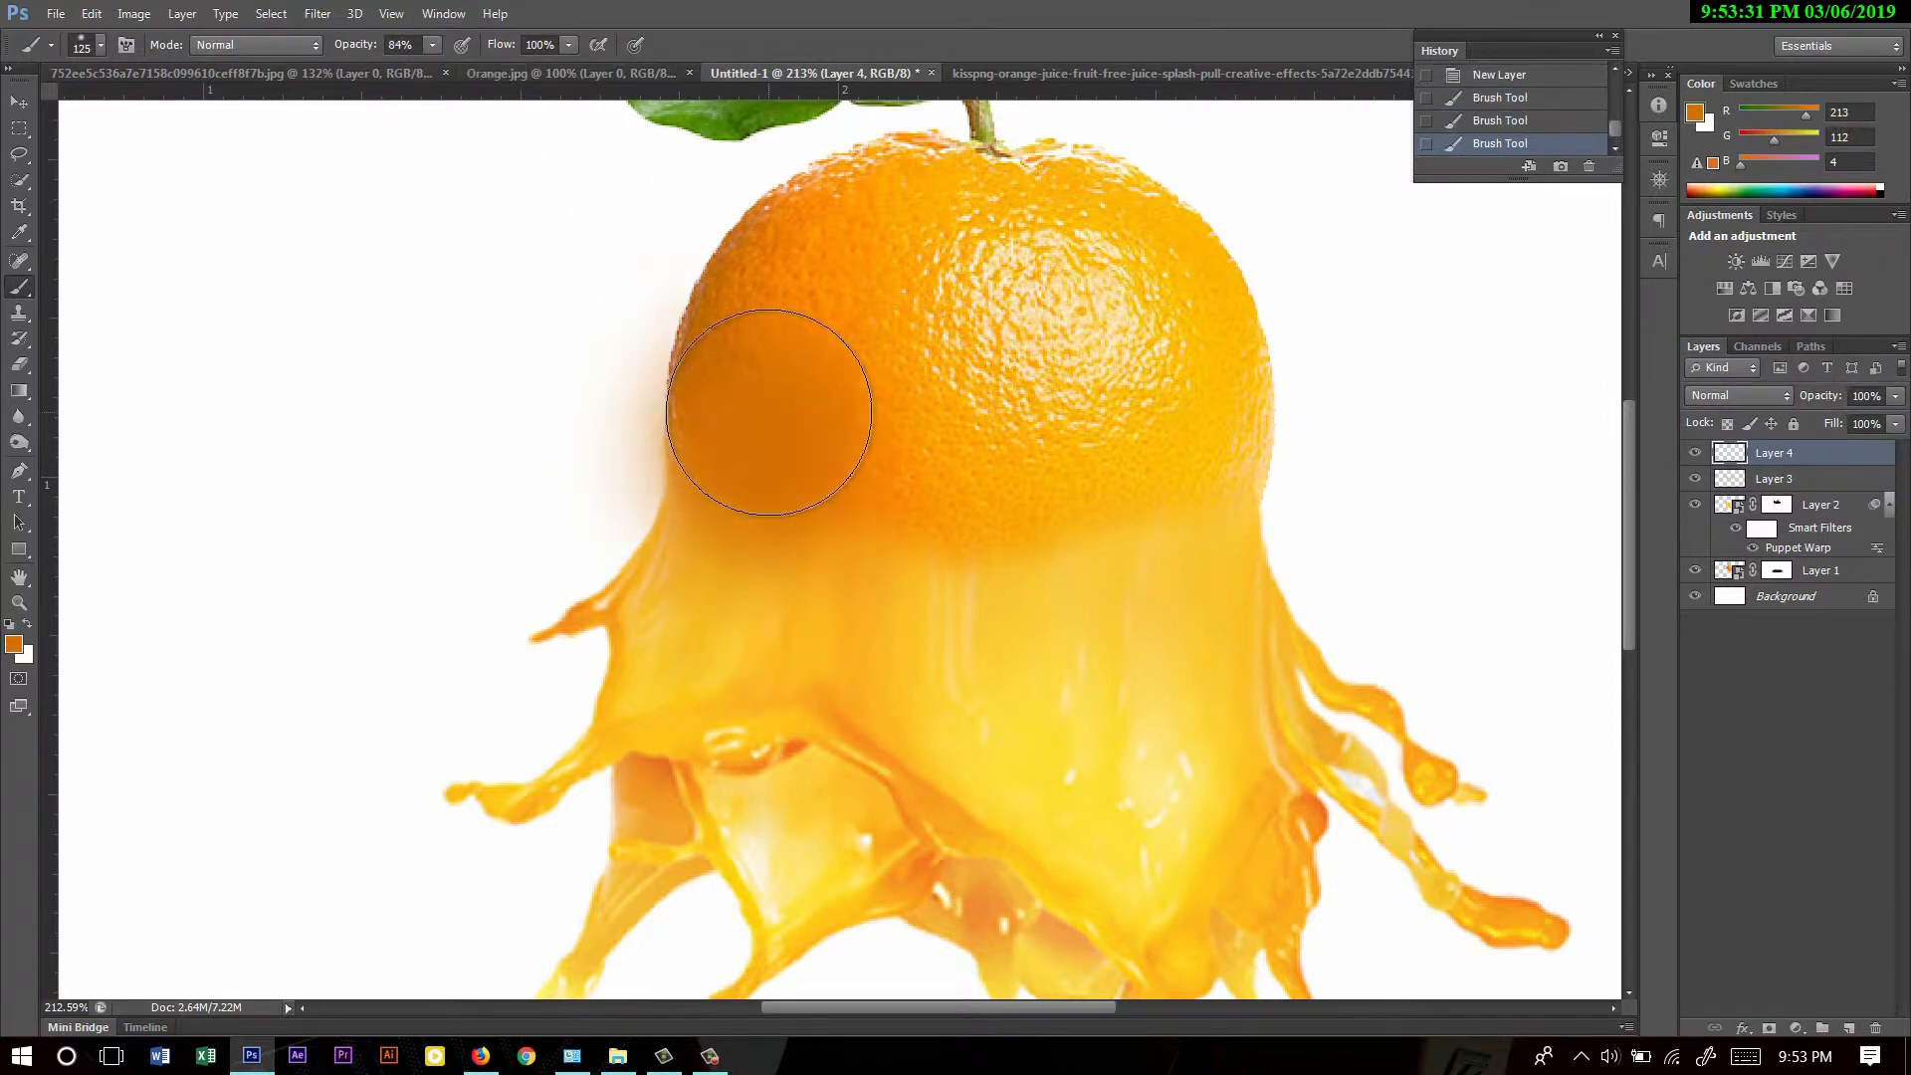
- Stretch the orange patch to 89.90% width and 179.11% height over the left side of the fruit and splash
left_click(19, 101)
left_click_drag(763, 677, 767, 1000)
left_click_drag(554, 590, 648, 561)
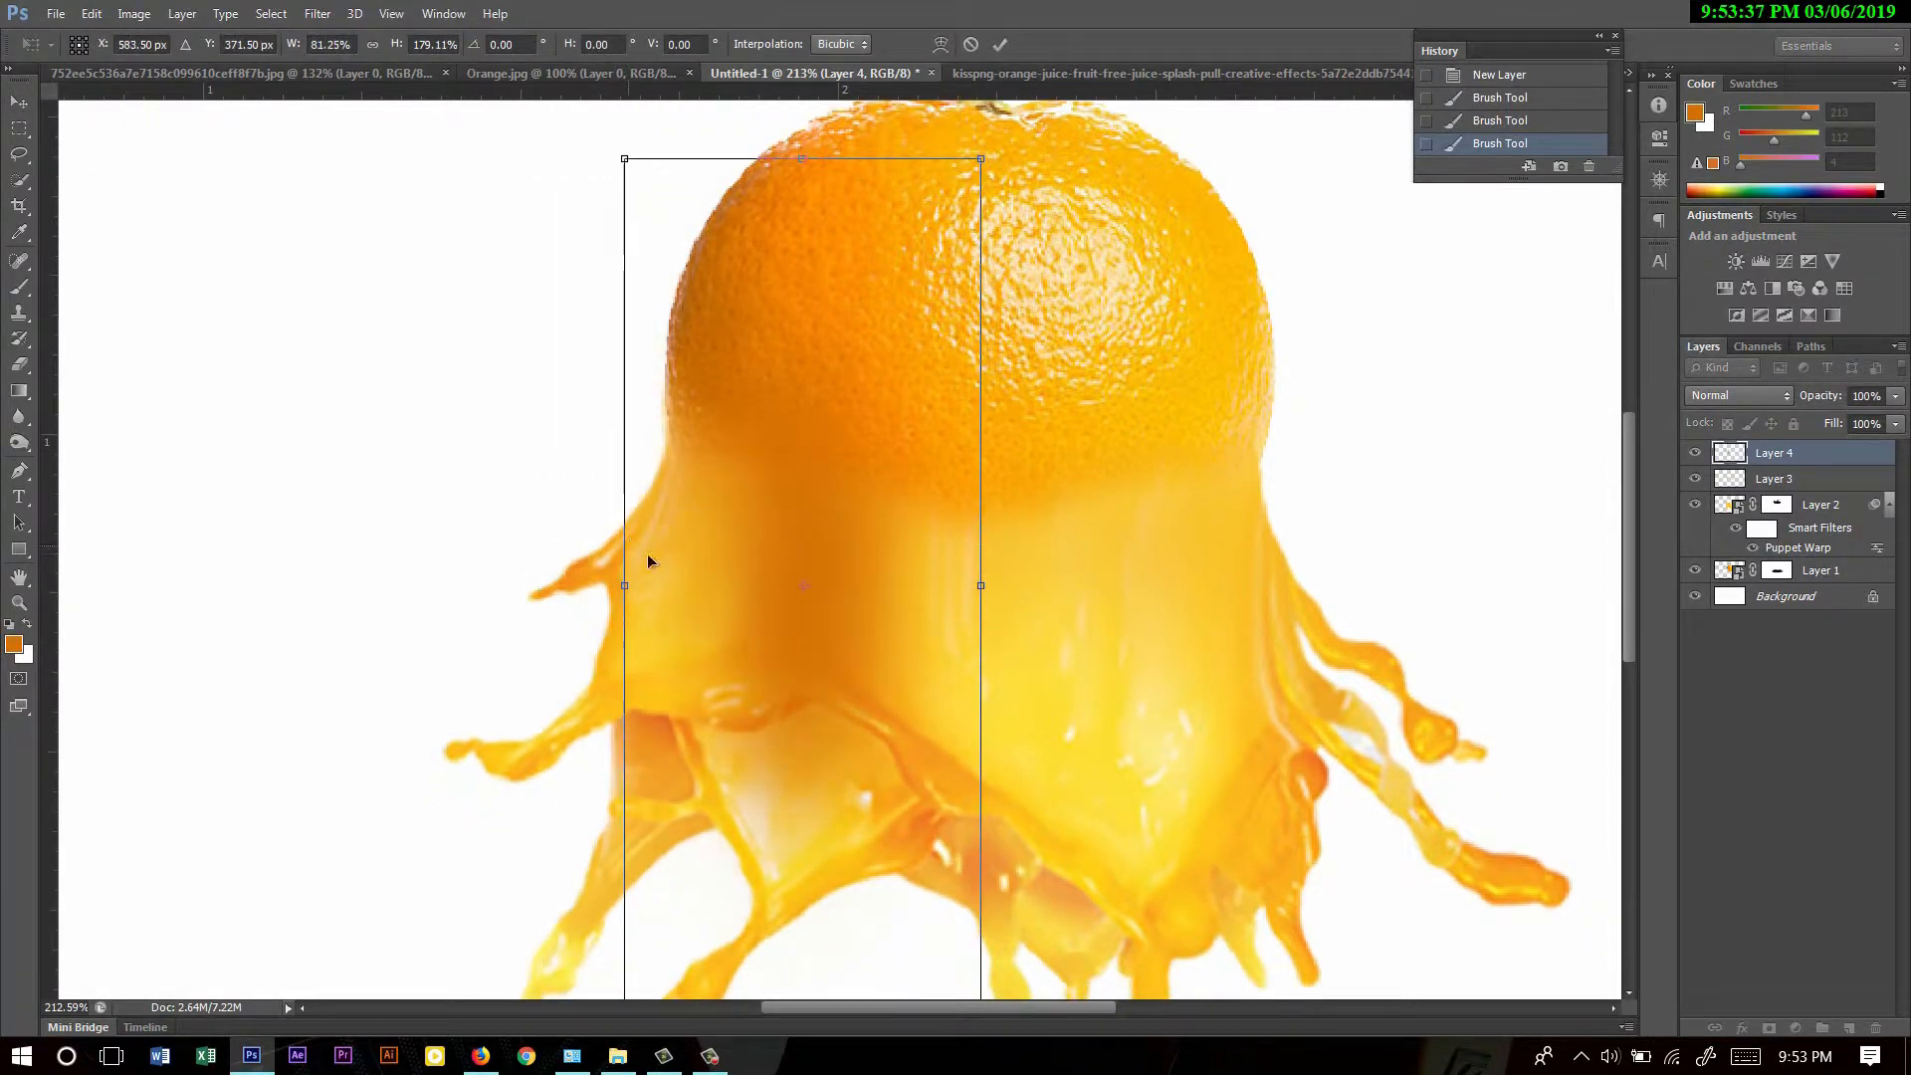
left_click_drag(841, 605, 803, 471)
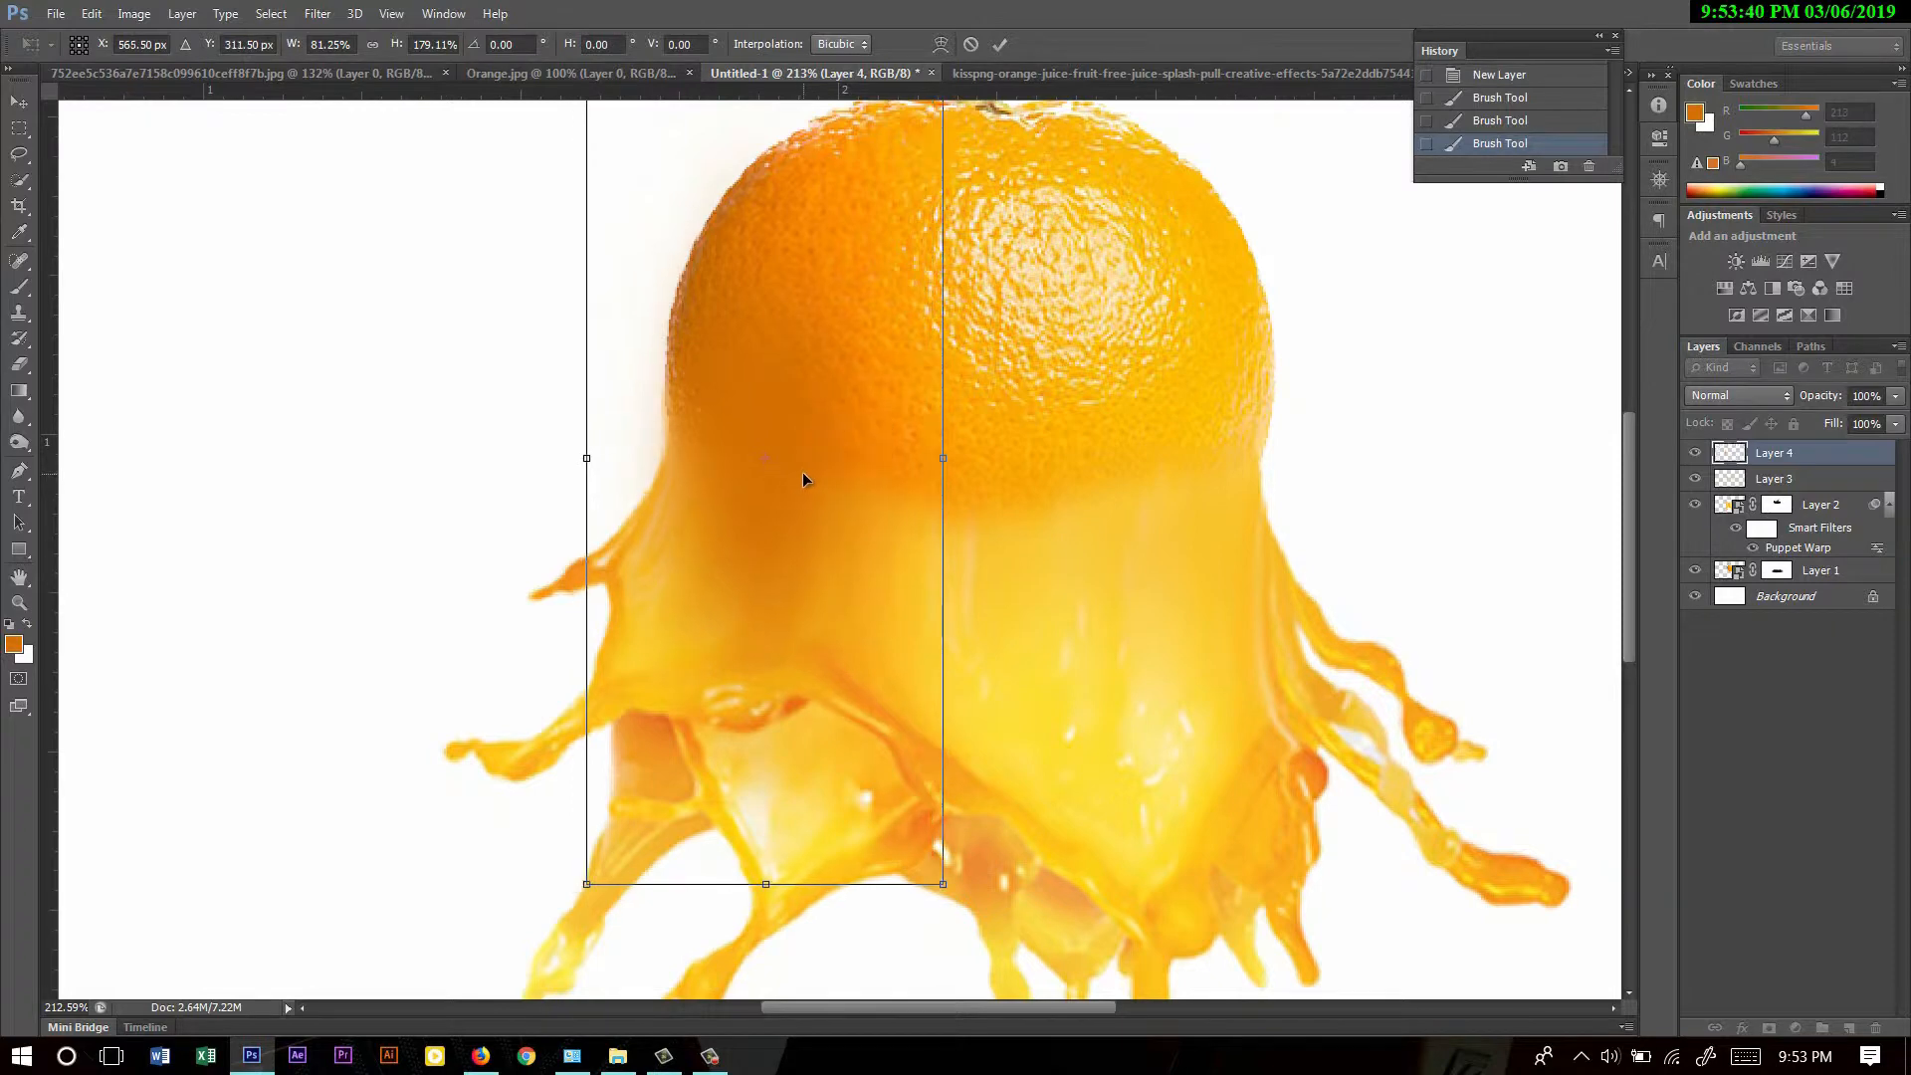
left_click_drag(951, 459, 984, 436)
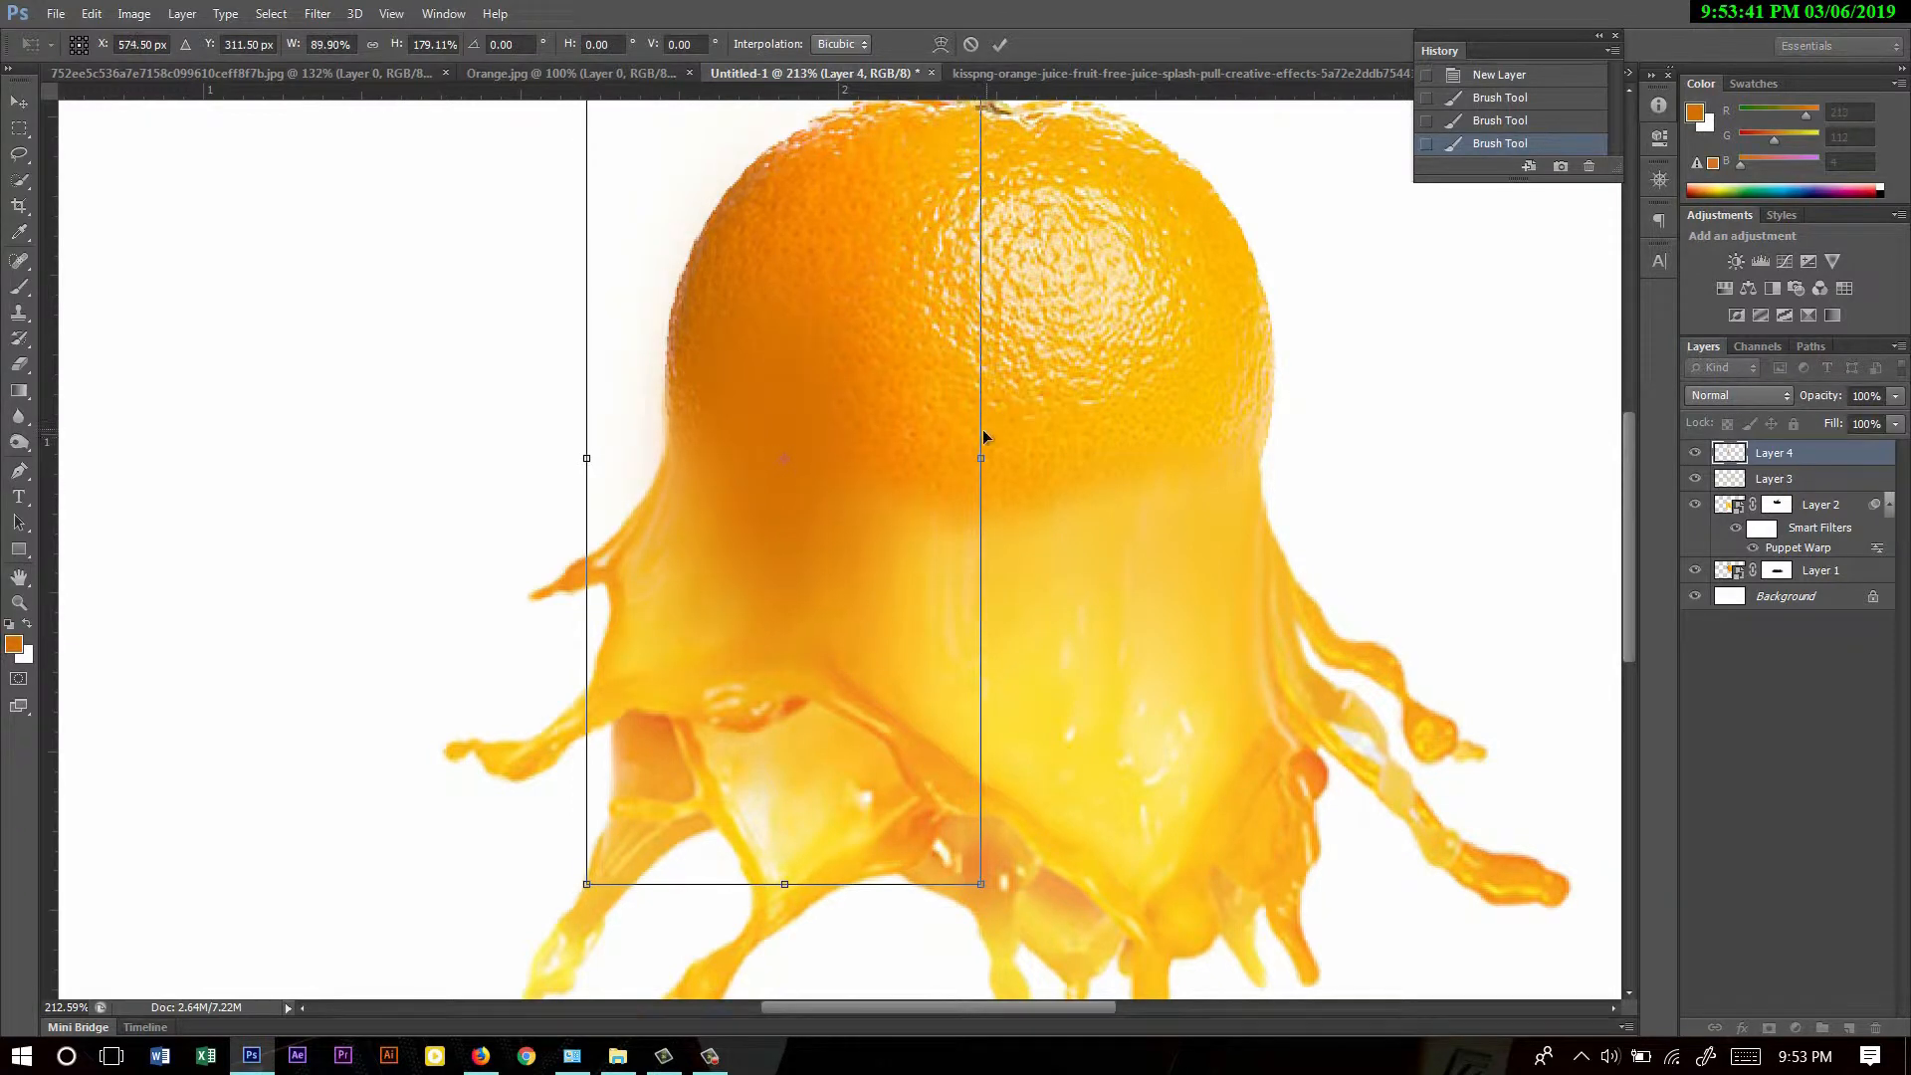
left_click(1002, 45)
- Set Layer 4's blend mode to Screen and its opacity to 64%
left_click(1738, 395)
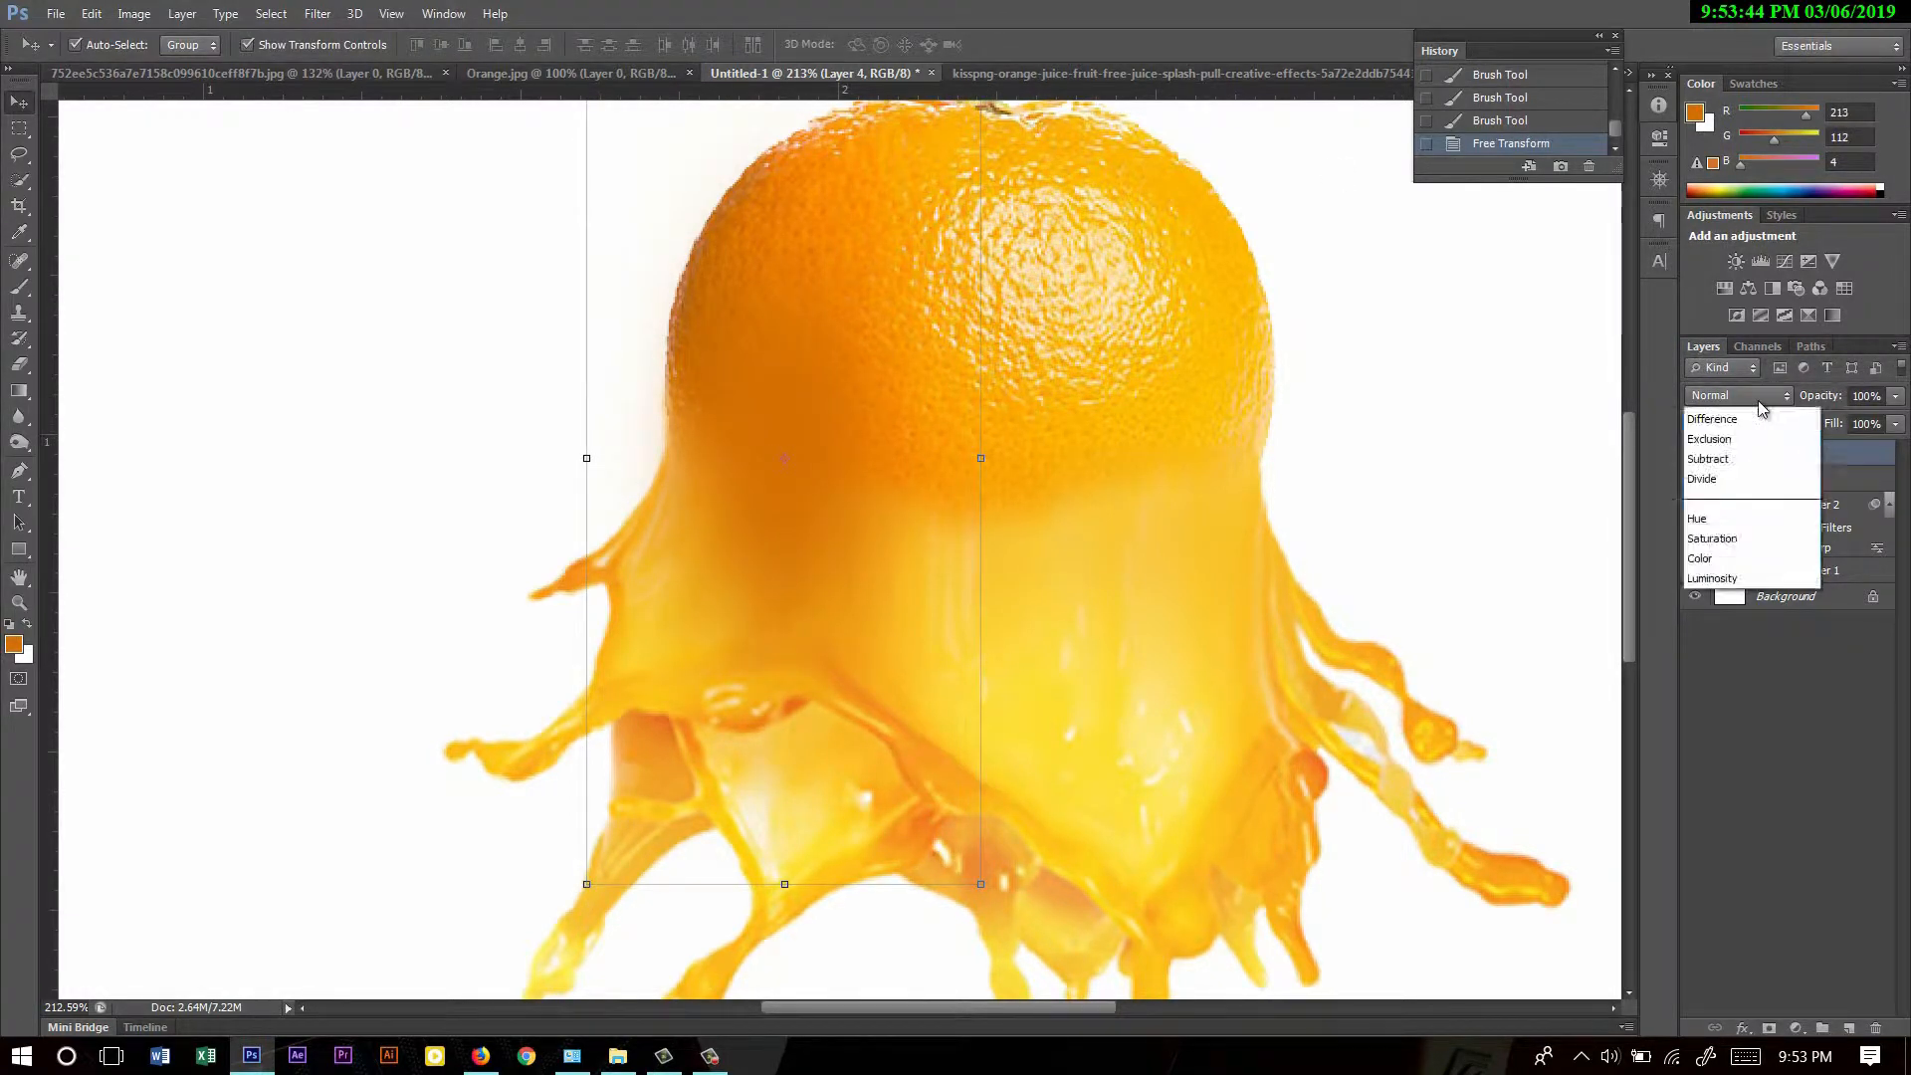
left_click(1720, 622)
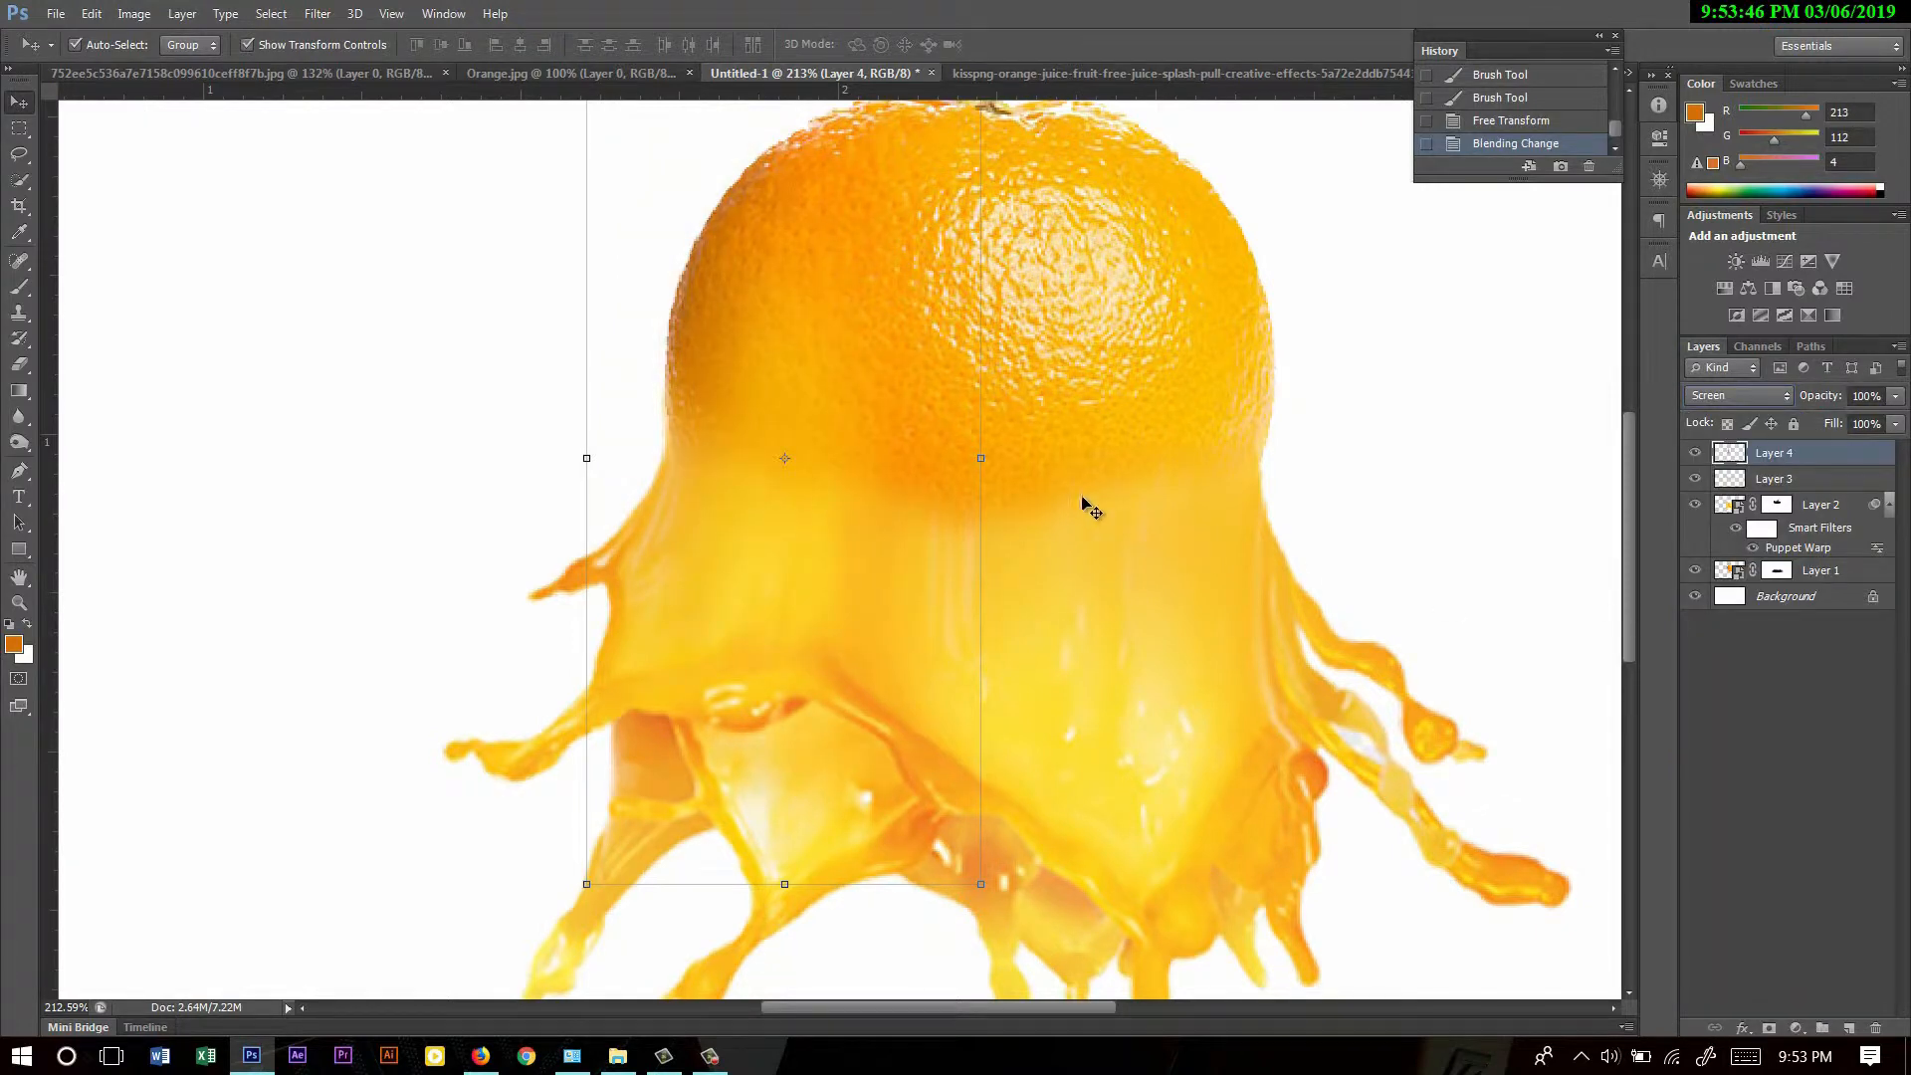
left_click(1894, 397)
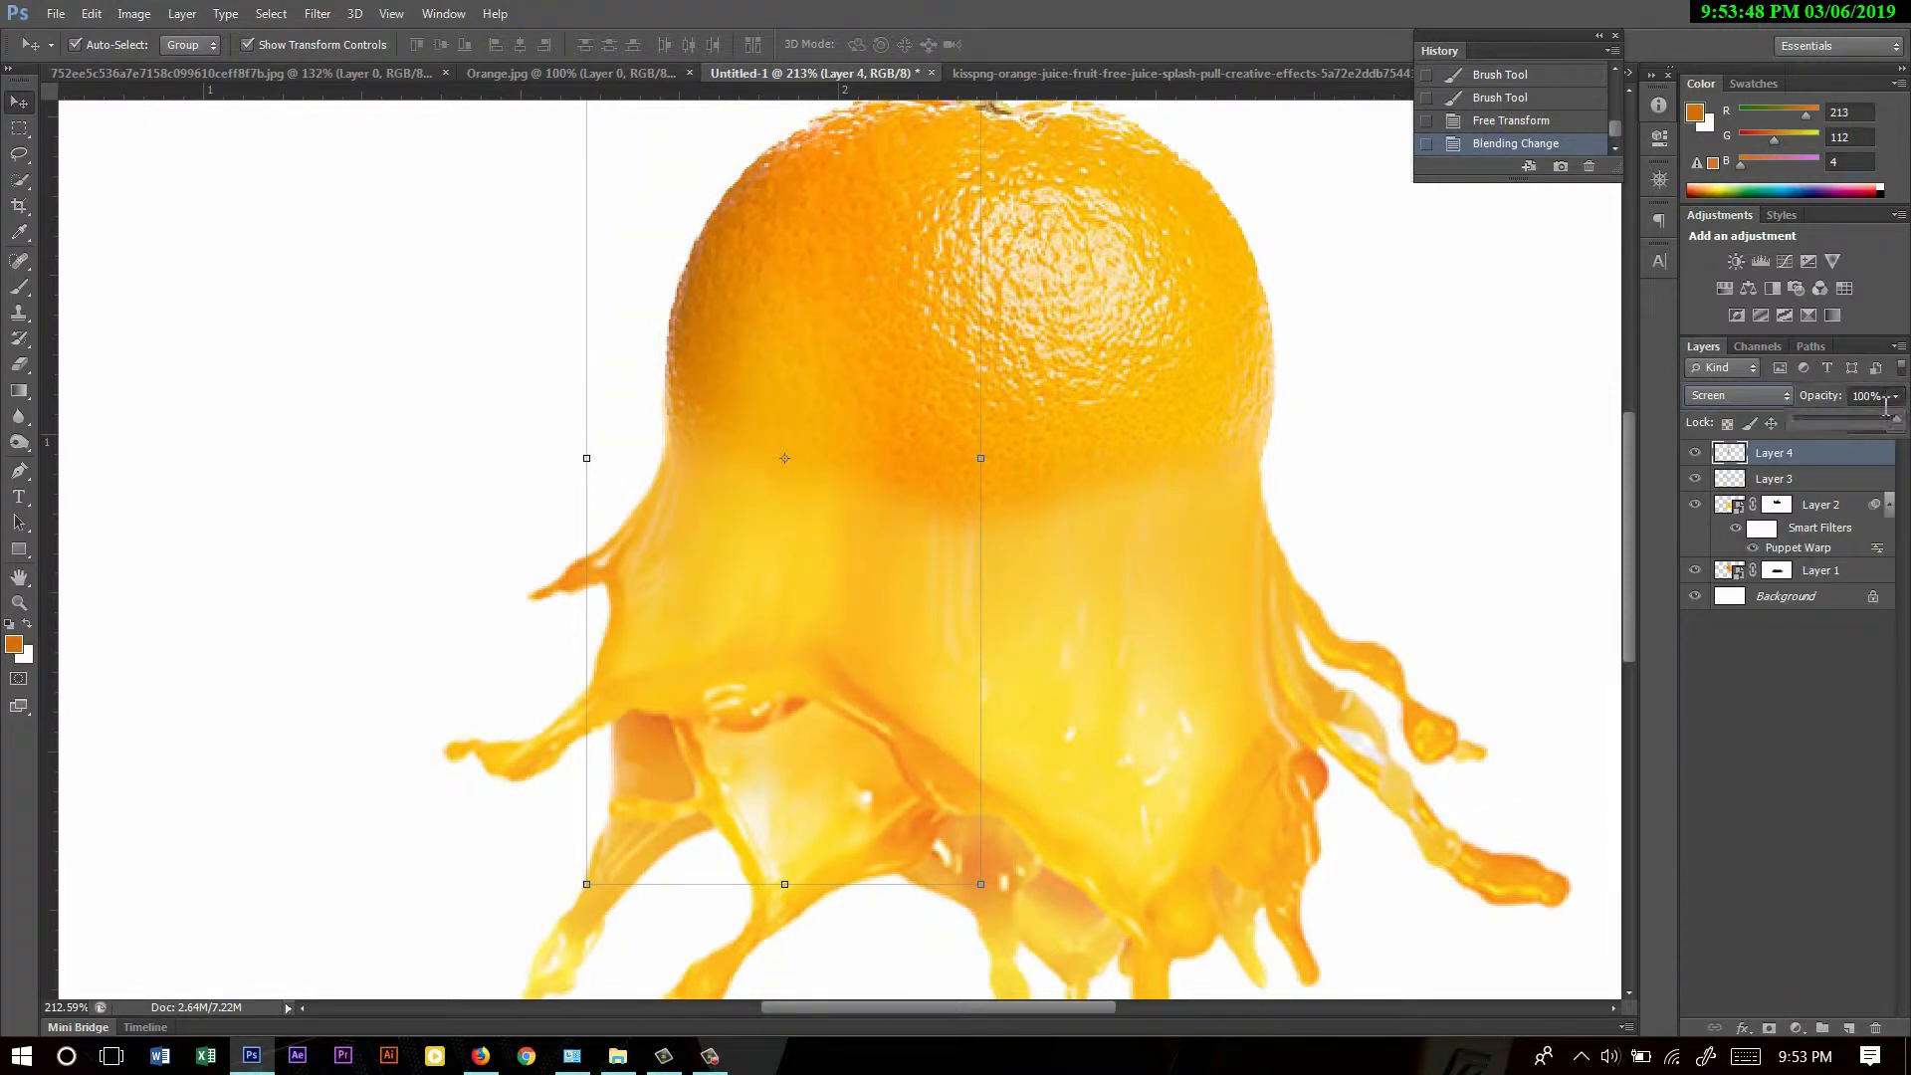
left_click(1838, 418)
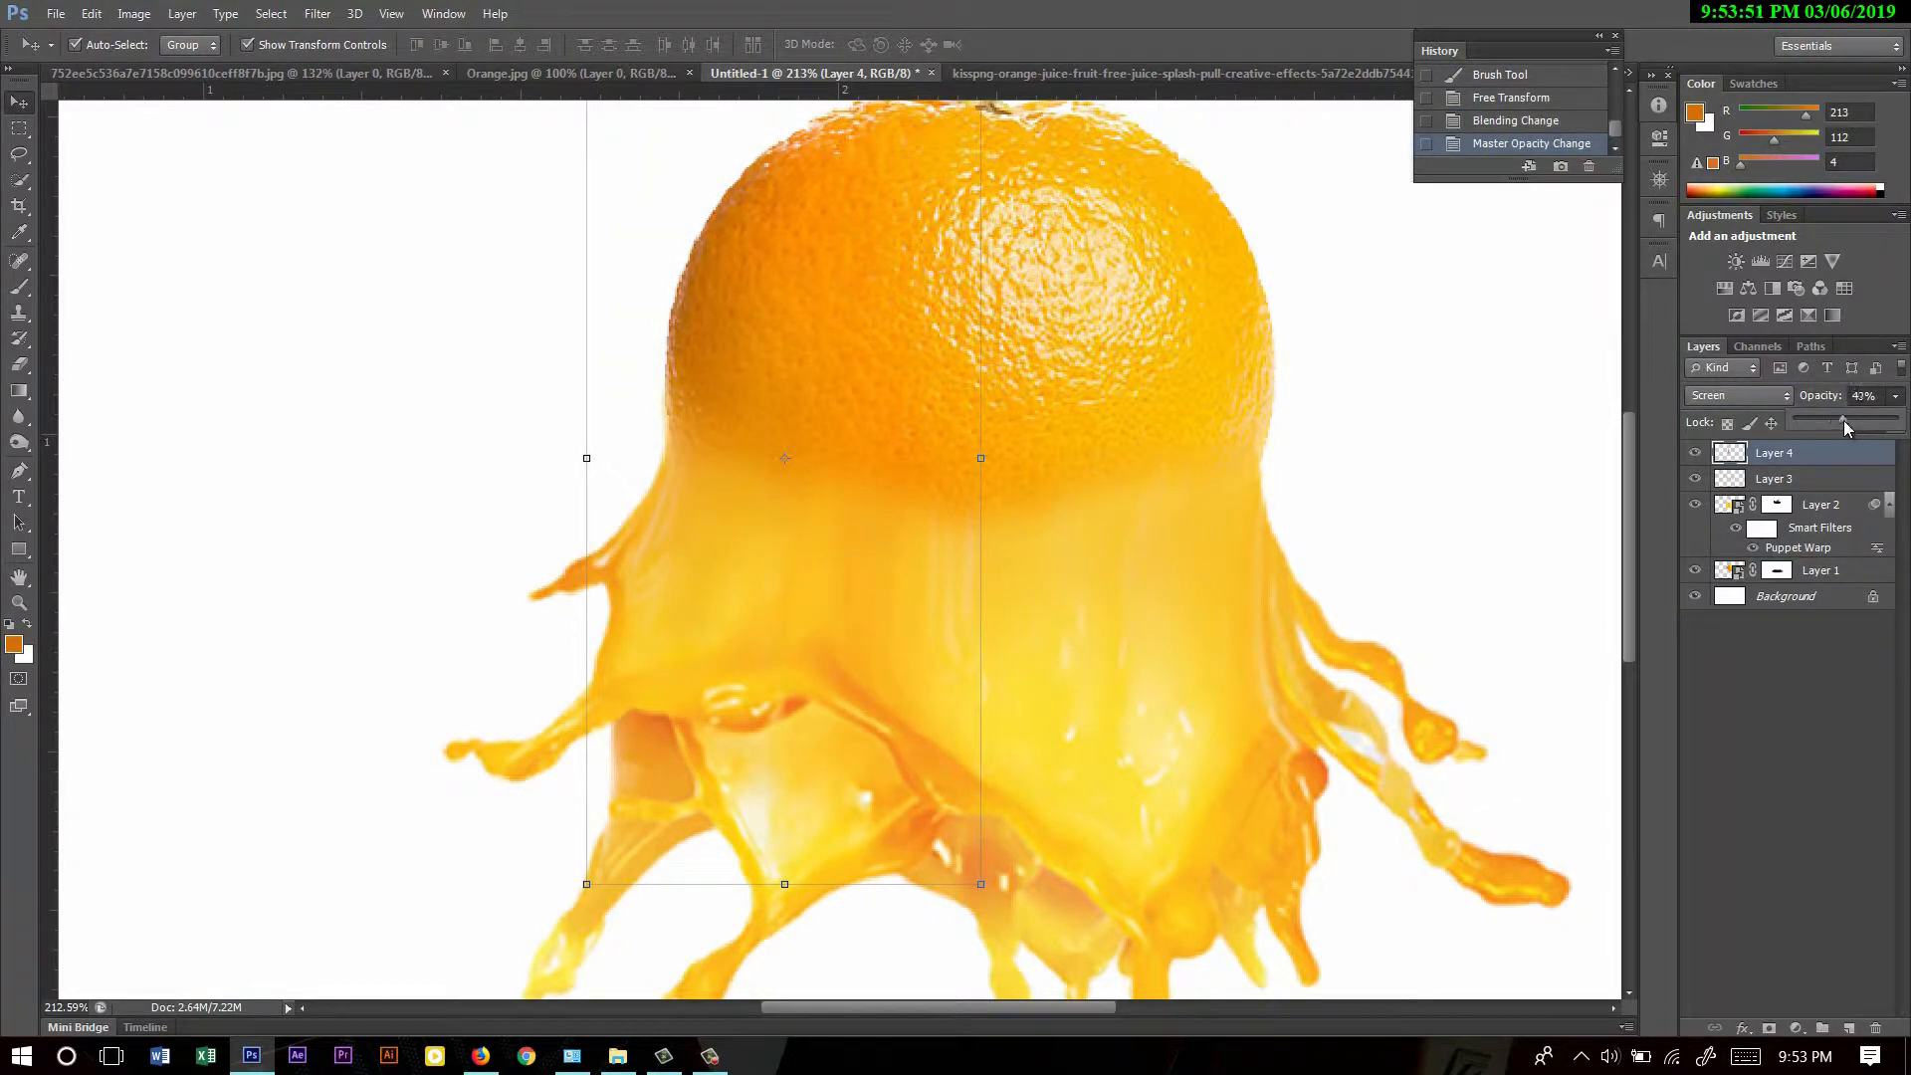
left_click_drag(1844, 421, 1860, 418)
- Move the Layer 4 patch up over the orange's left side, deselect it, and check the whole composition
left_click_drag(827, 470, 827, 387)
scroll(1036, 457, "down", 4)
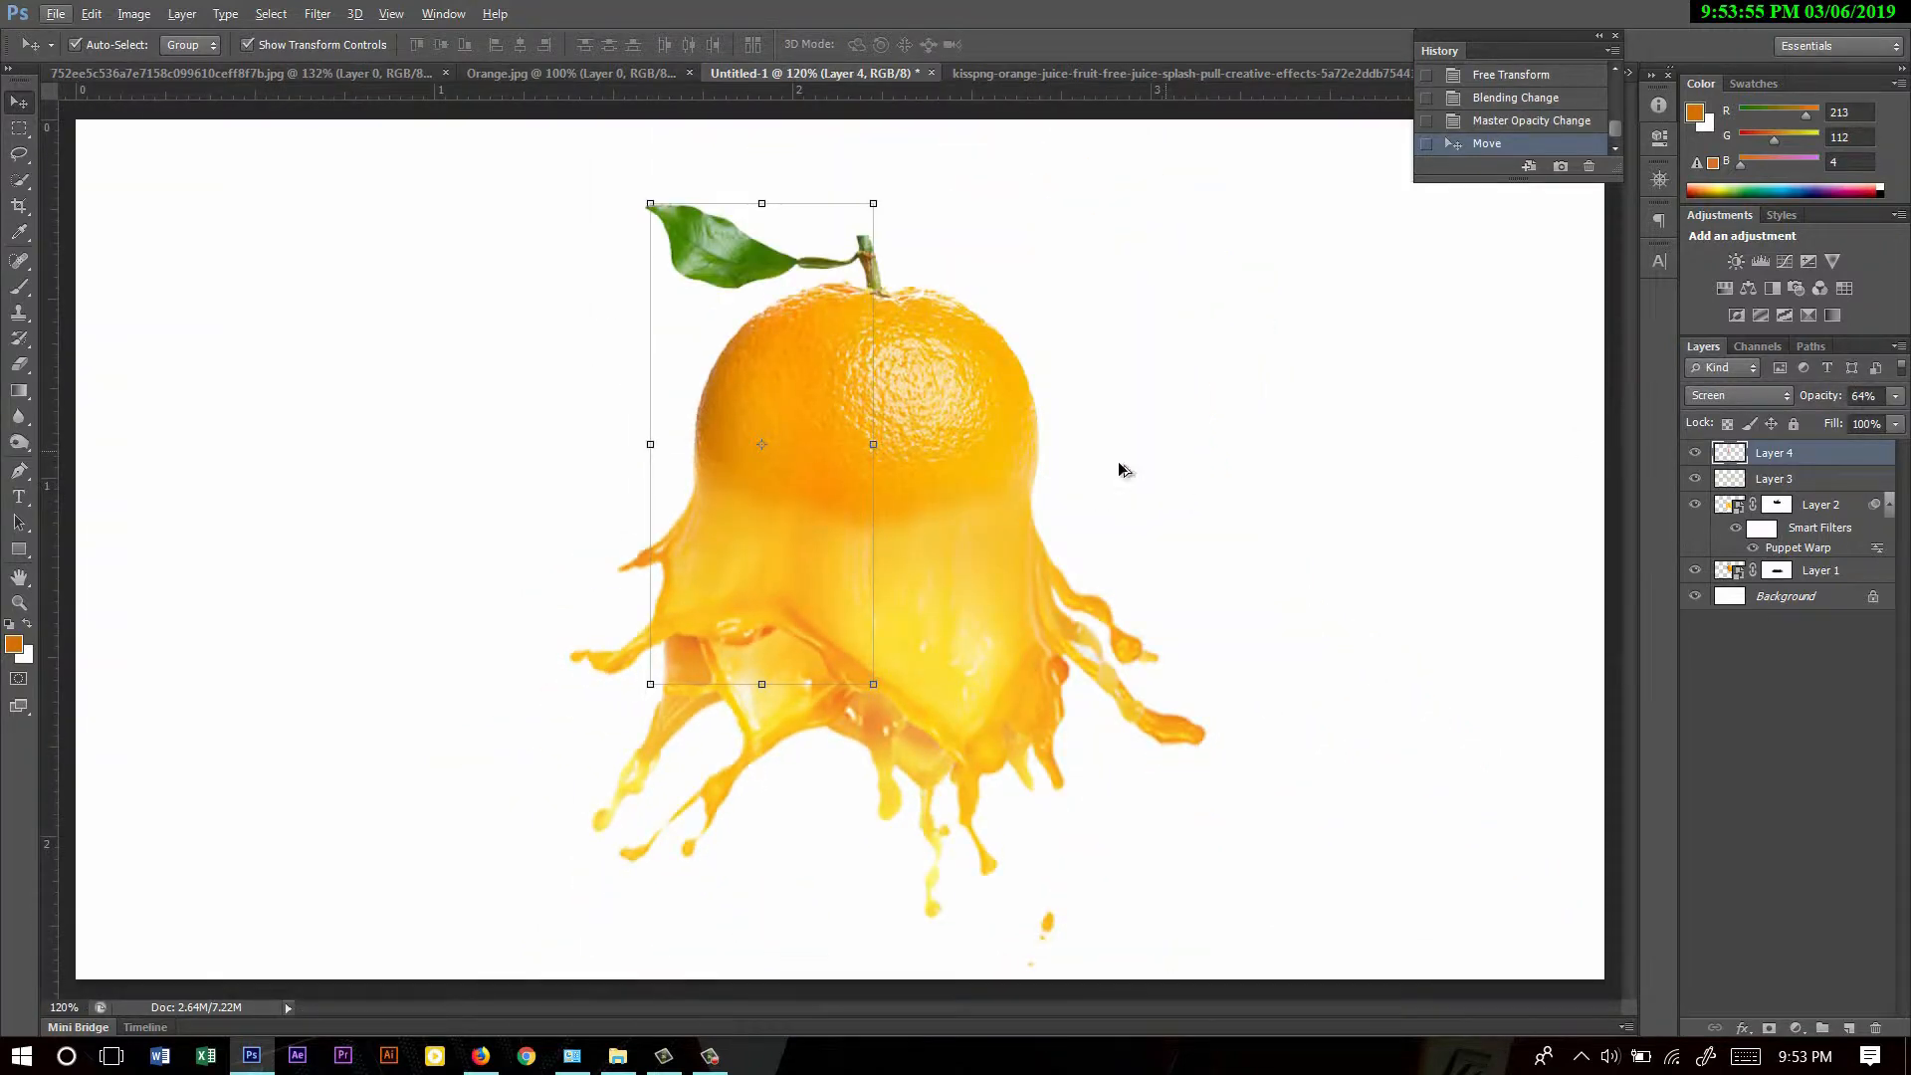
scroll(777, 522, "up", 3)
left_click_drag(806, 510, 781, 458)
left_click(1256, 441)
scroll(735, 544, "down", 4)
scroll(786, 536, "up", 3)
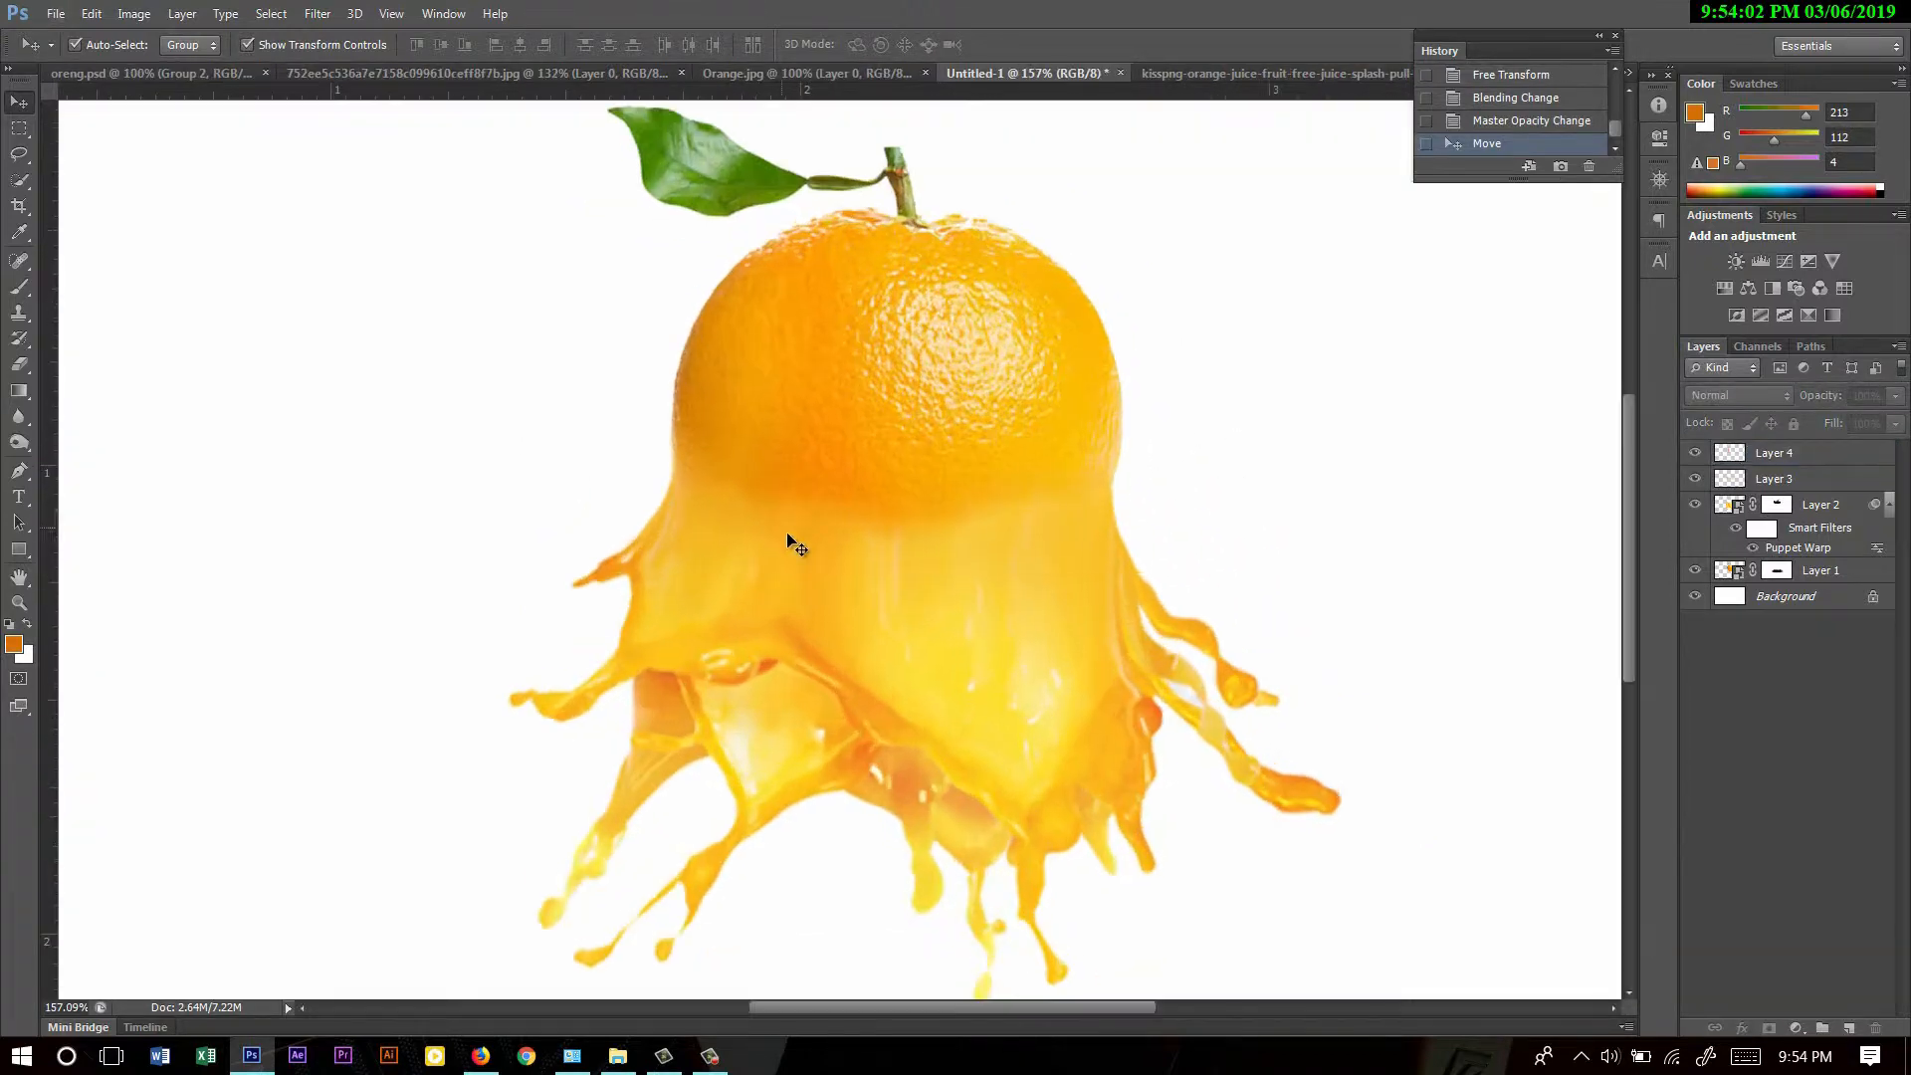
scroll(809, 502, "up", 1)
left_click_drag(709, 478, 856, 452)
key("ctrl+z")
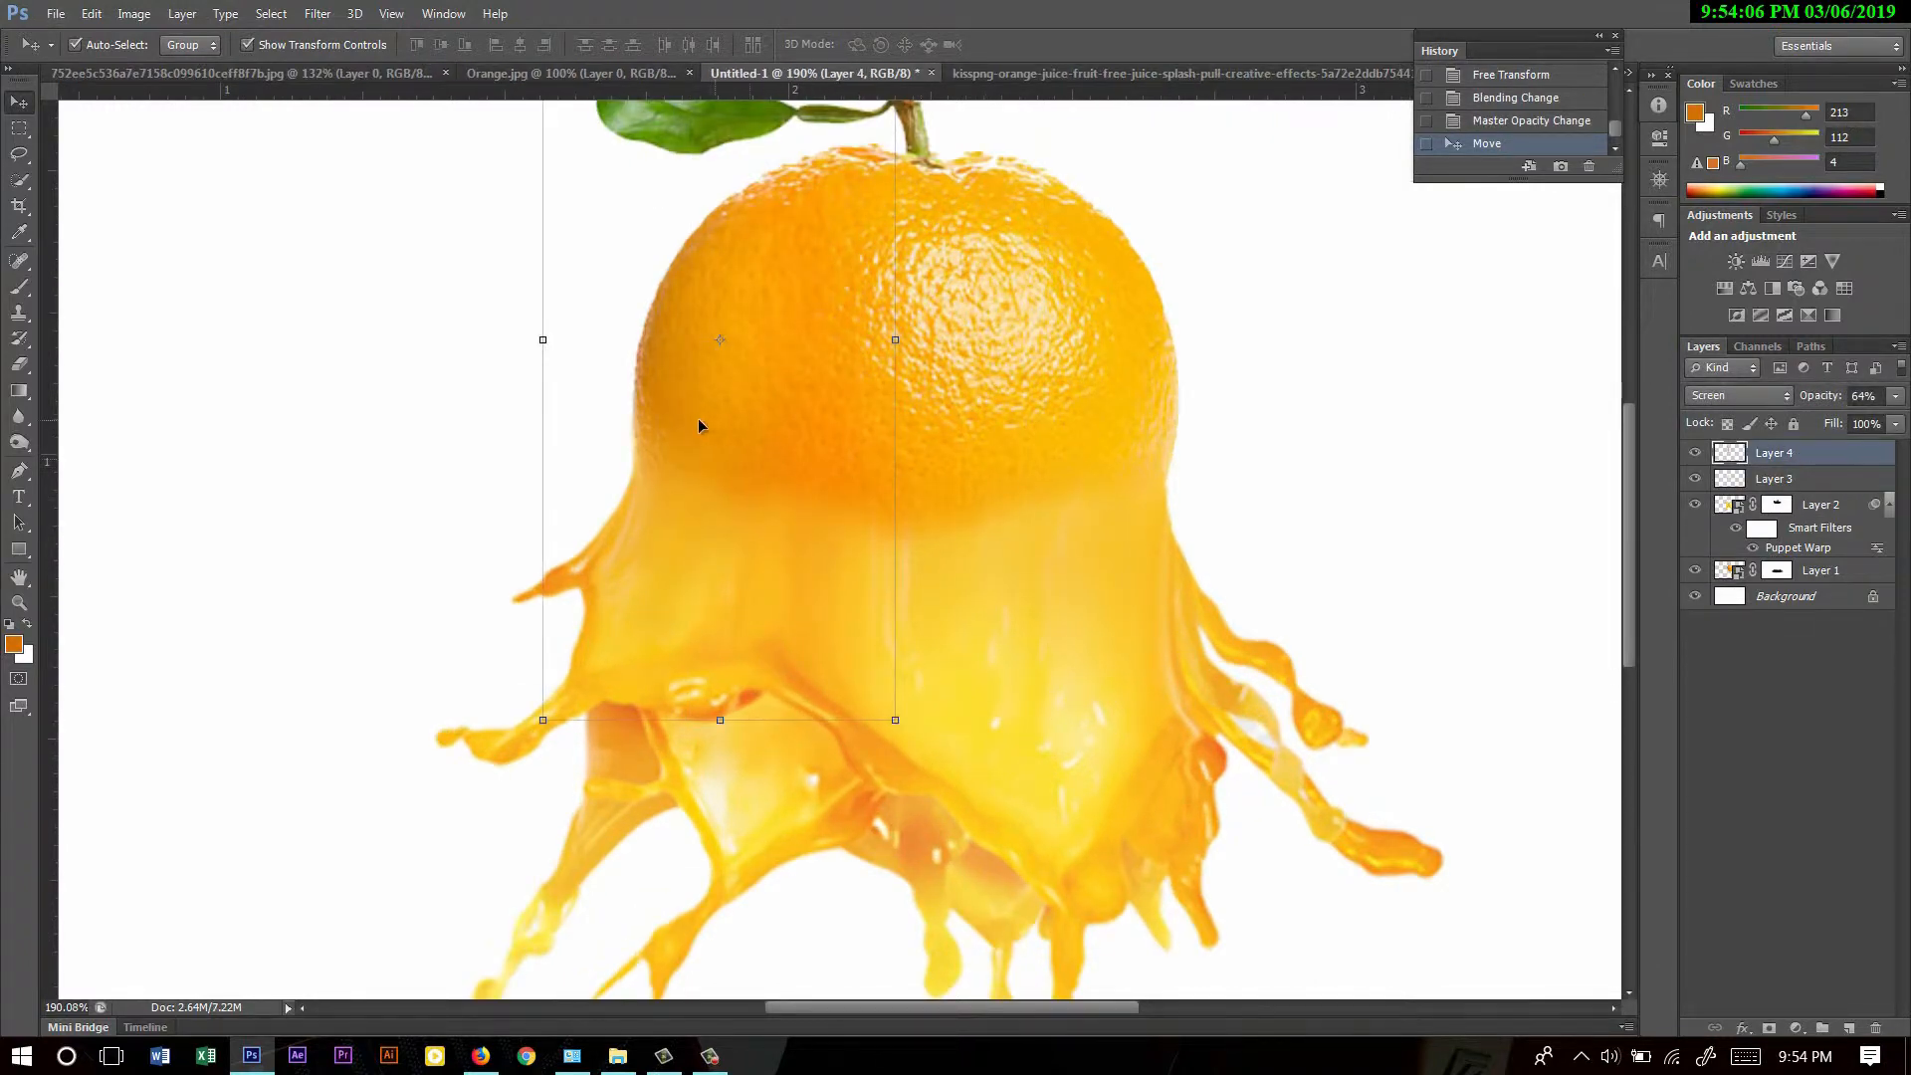
- Duplicate Layer 4, position the copy over the orange's right side, and set the copy's opacity to 13%
left_click_drag(701, 423, 1035, 444)
key("ctrl+z")
mouse_move(1031, 428)
left_mouse_down()
mouse_move(898, 430)
mouse_move(1007, 434)
left_mouse_up()
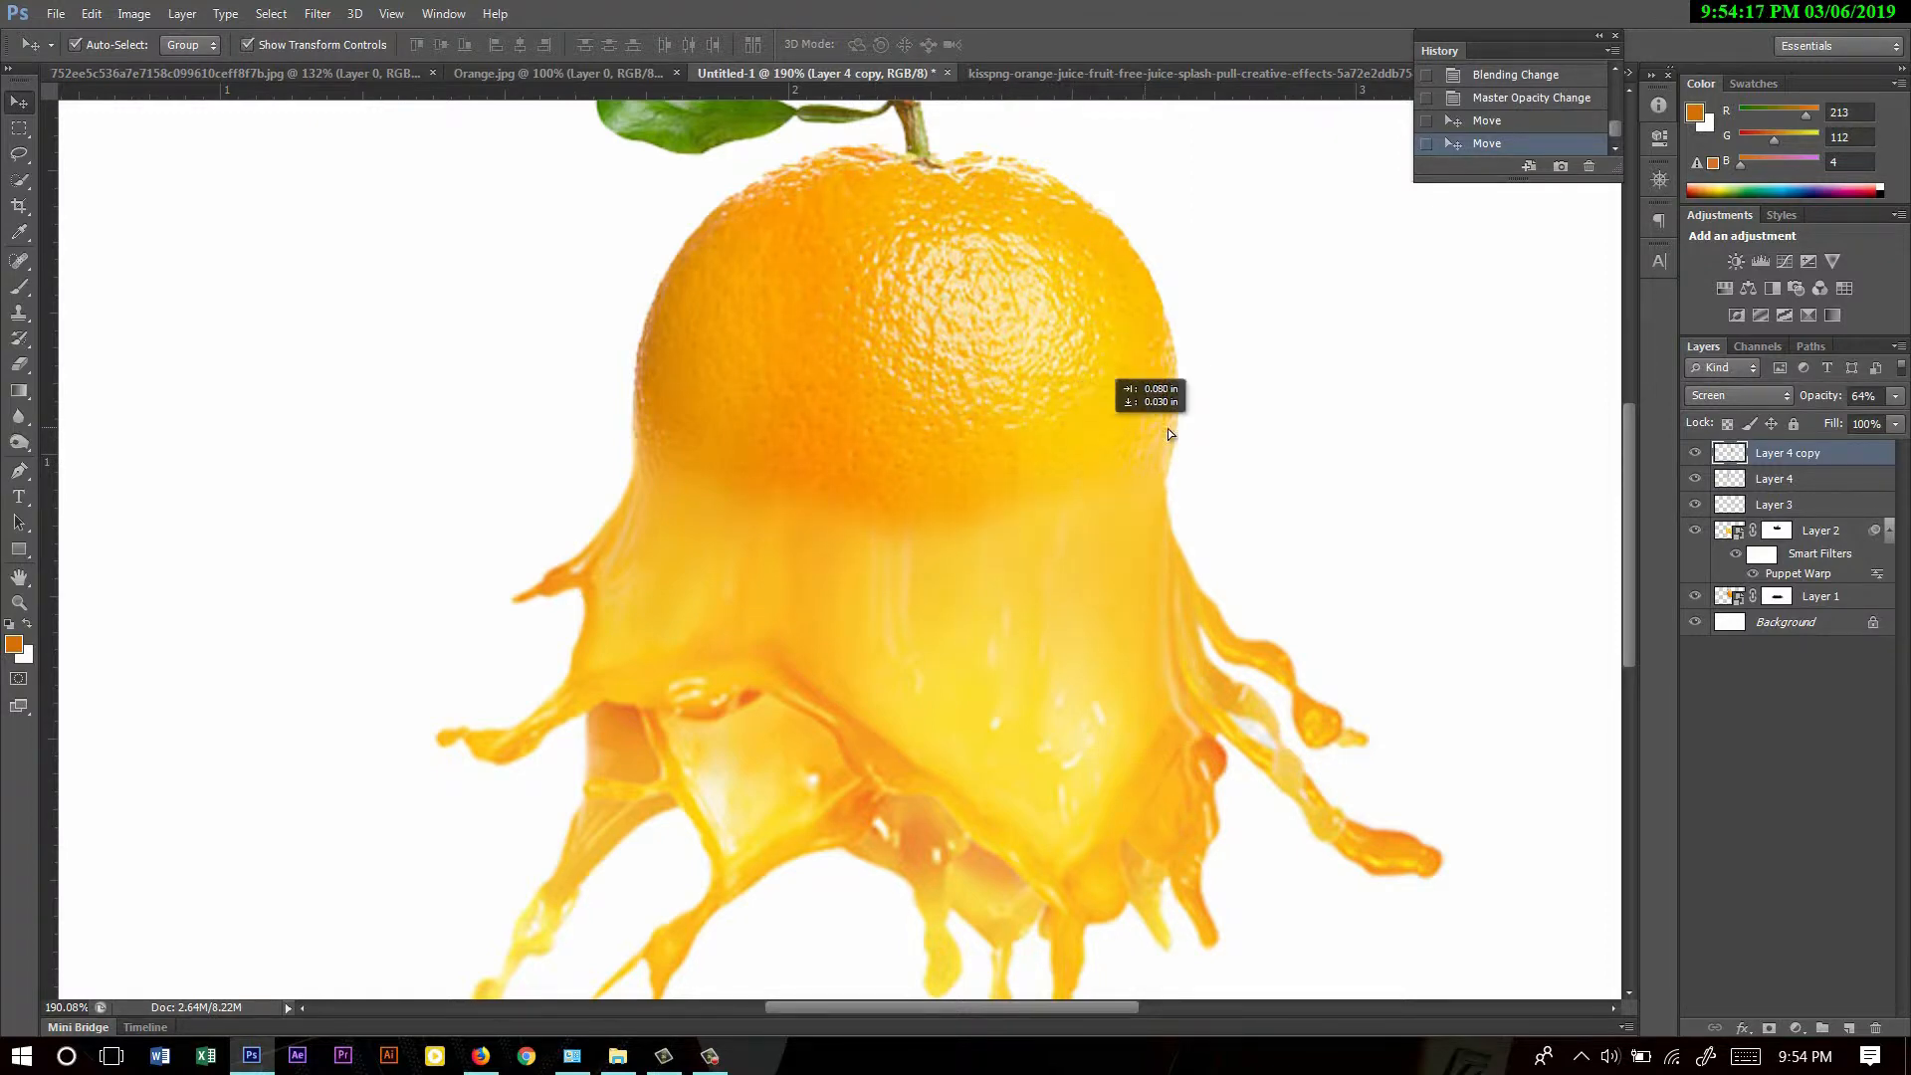
left_click_drag(1167, 428, 1099, 436)
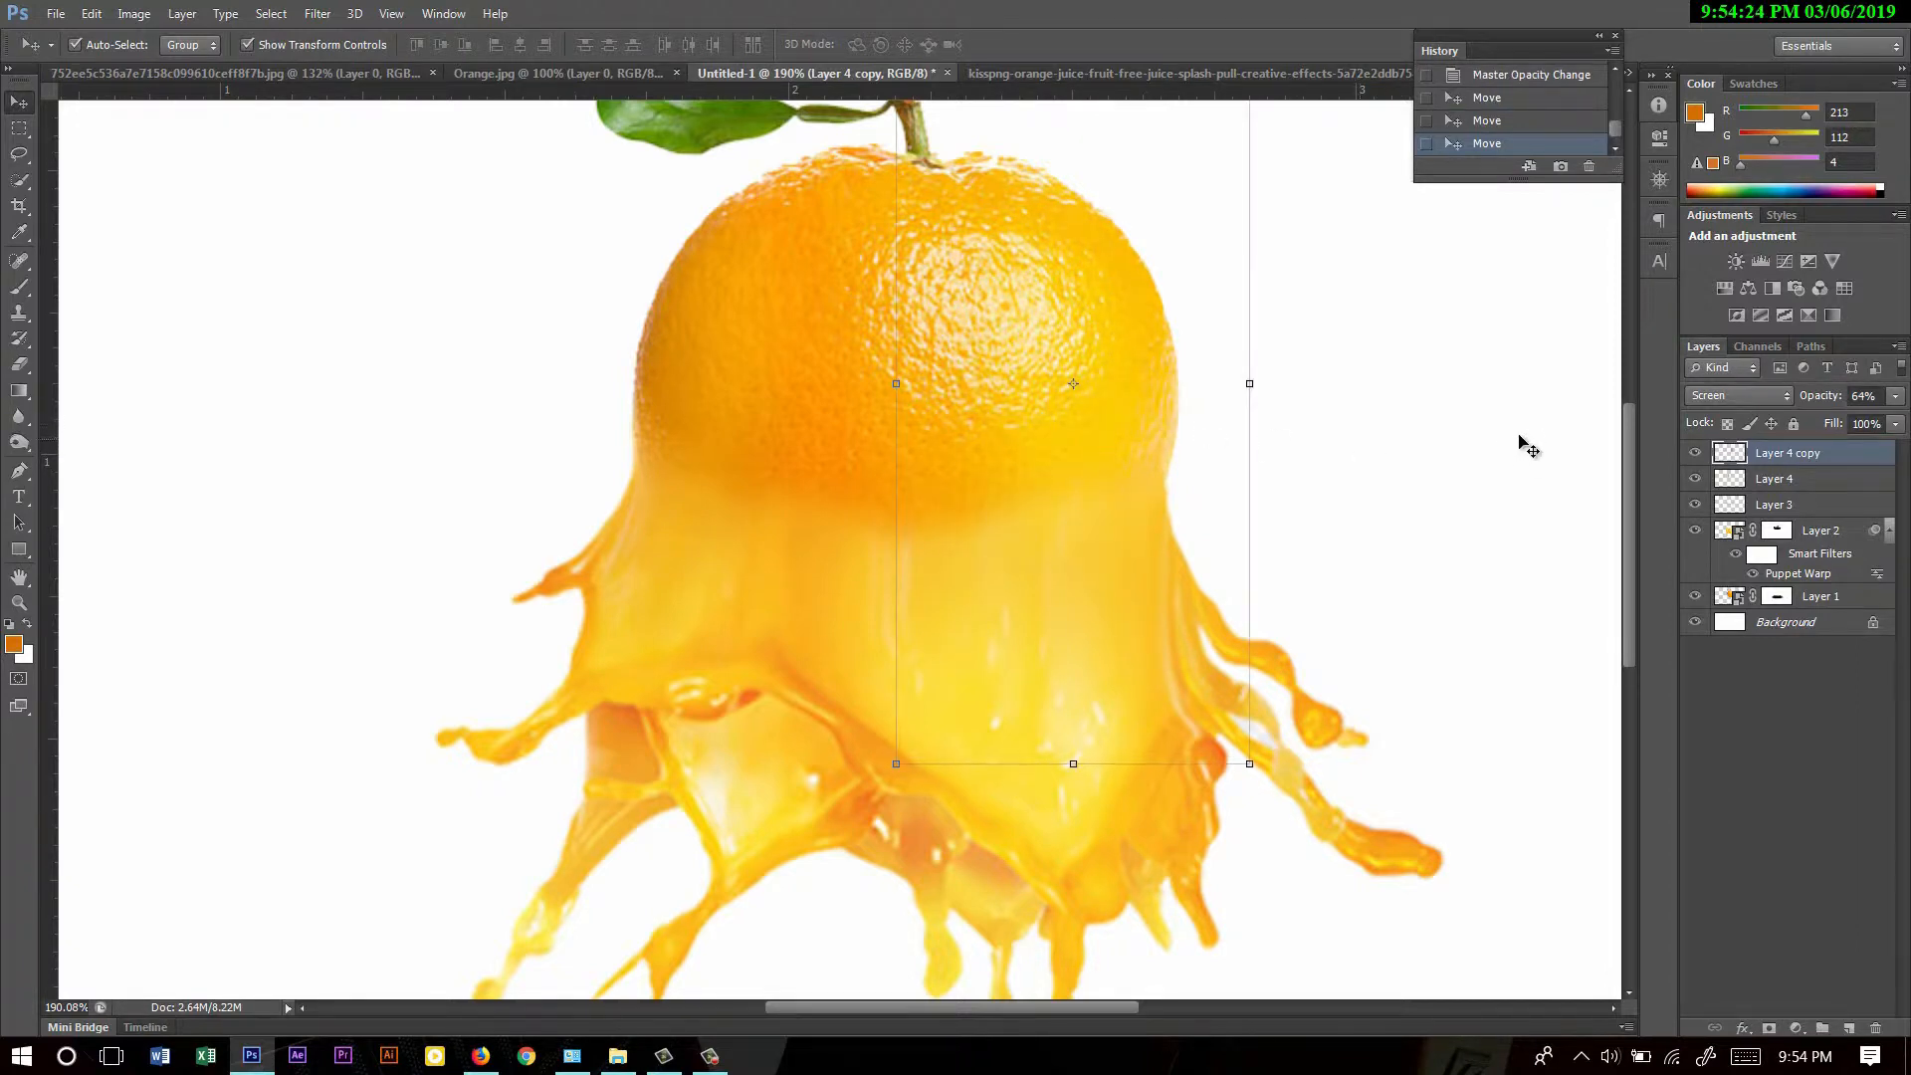
left_click_drag(1895, 397, 1833, 420)
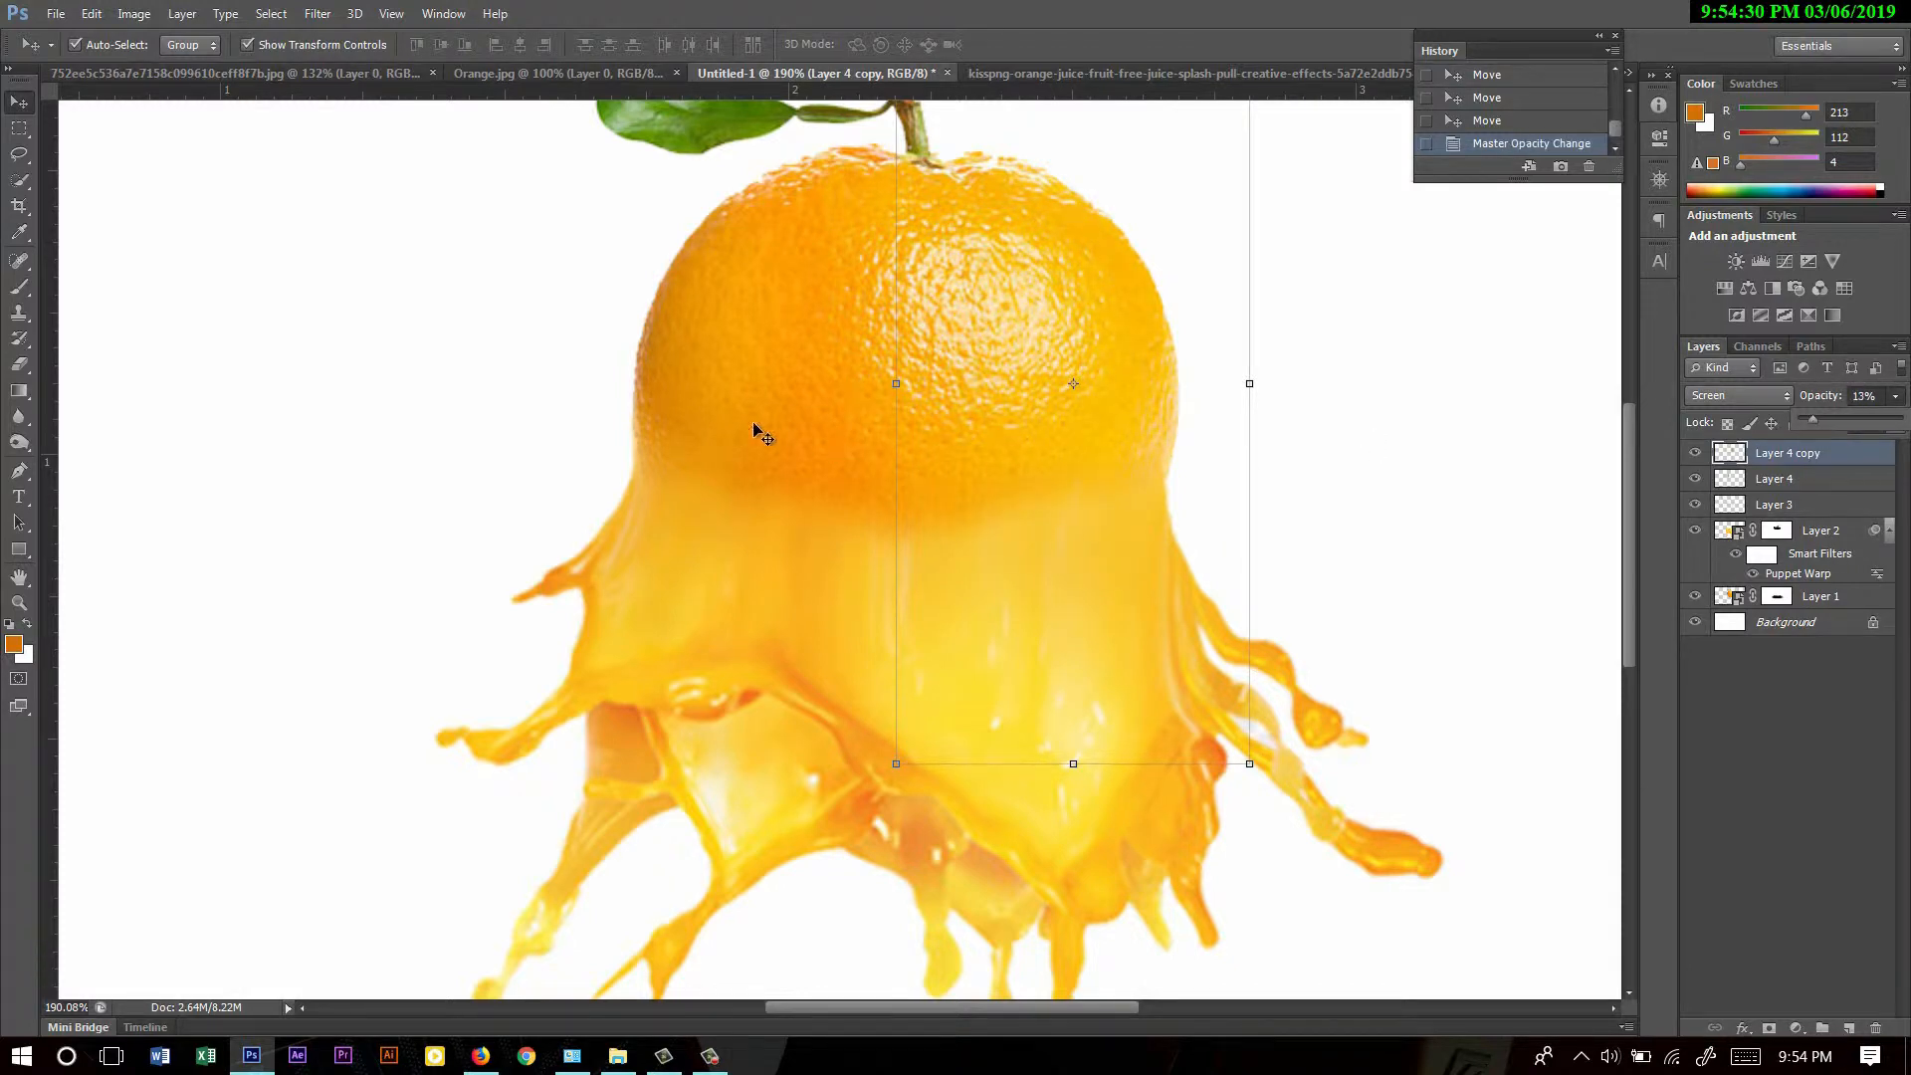
- Apply Hue/Saturation to Layer 4 with hue -5 and saturation +30
left_click(713, 414)
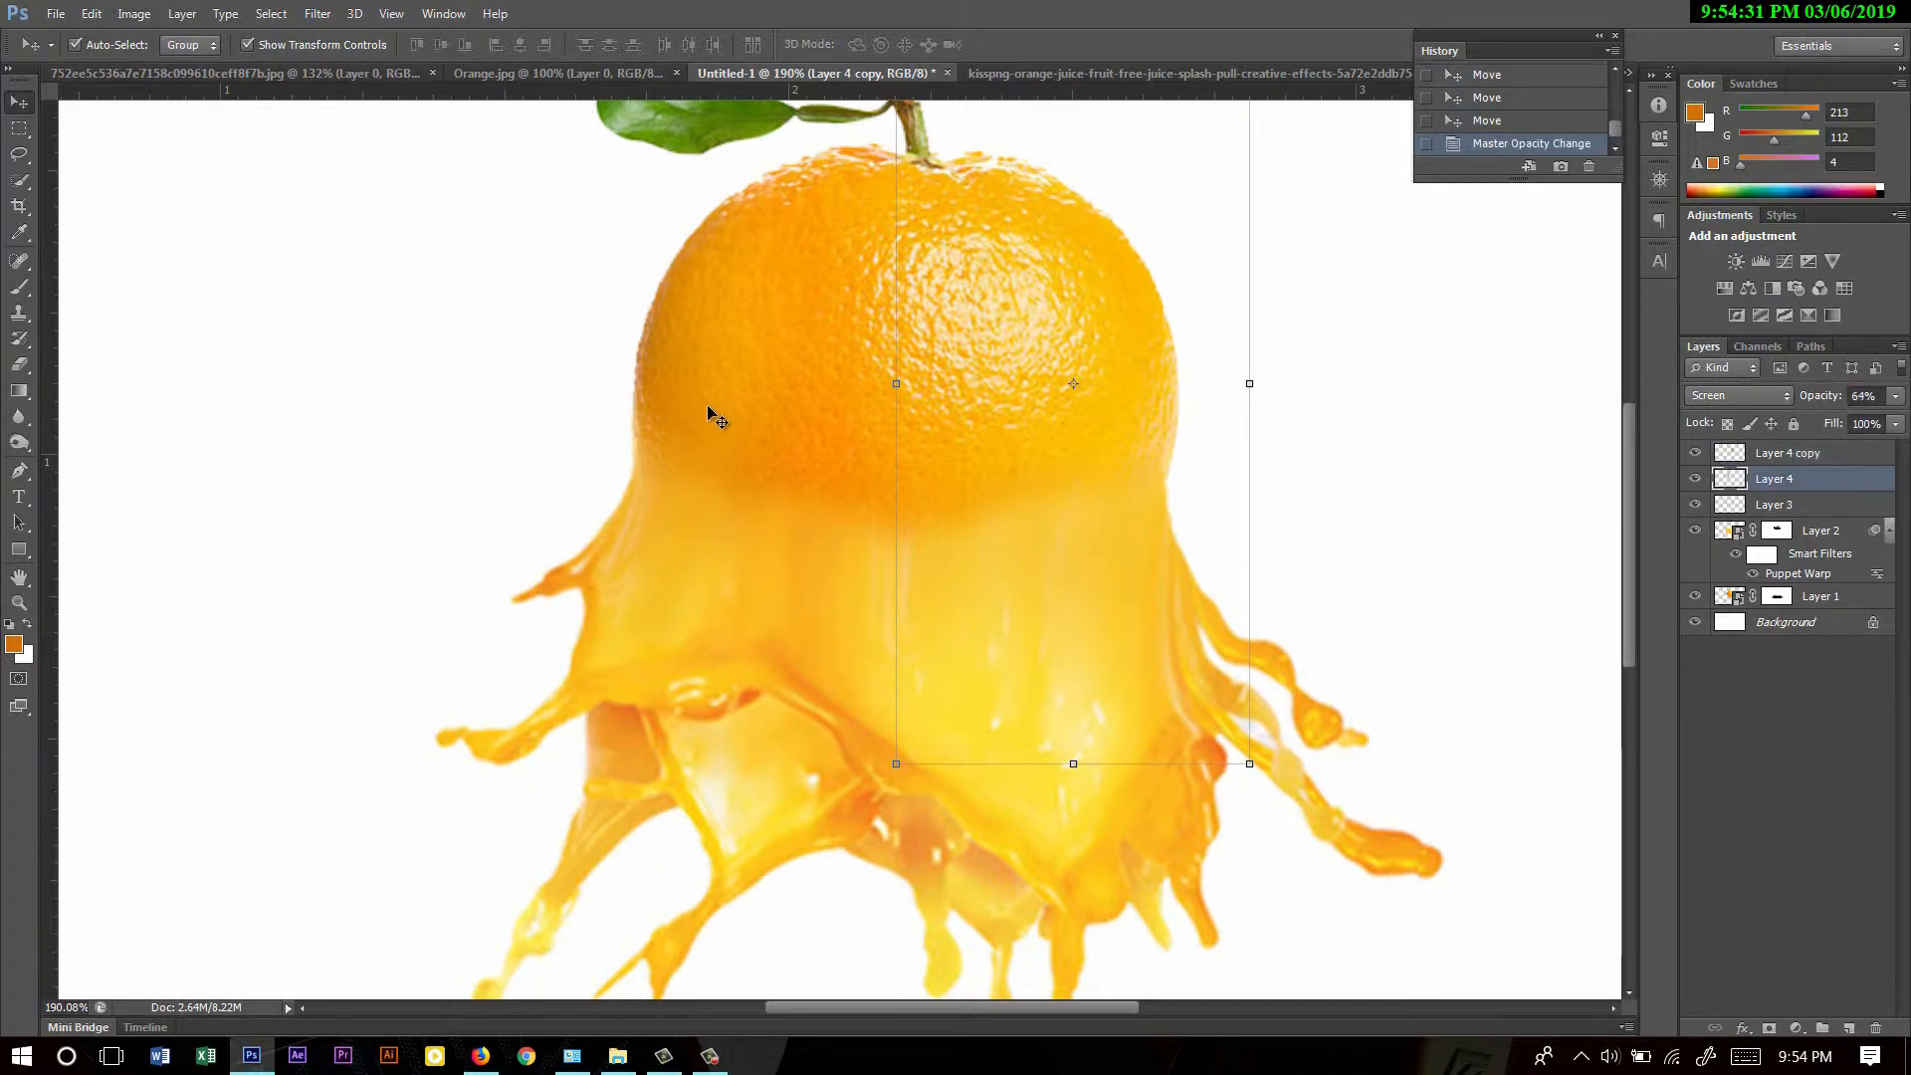
left_click(1739, 1026)
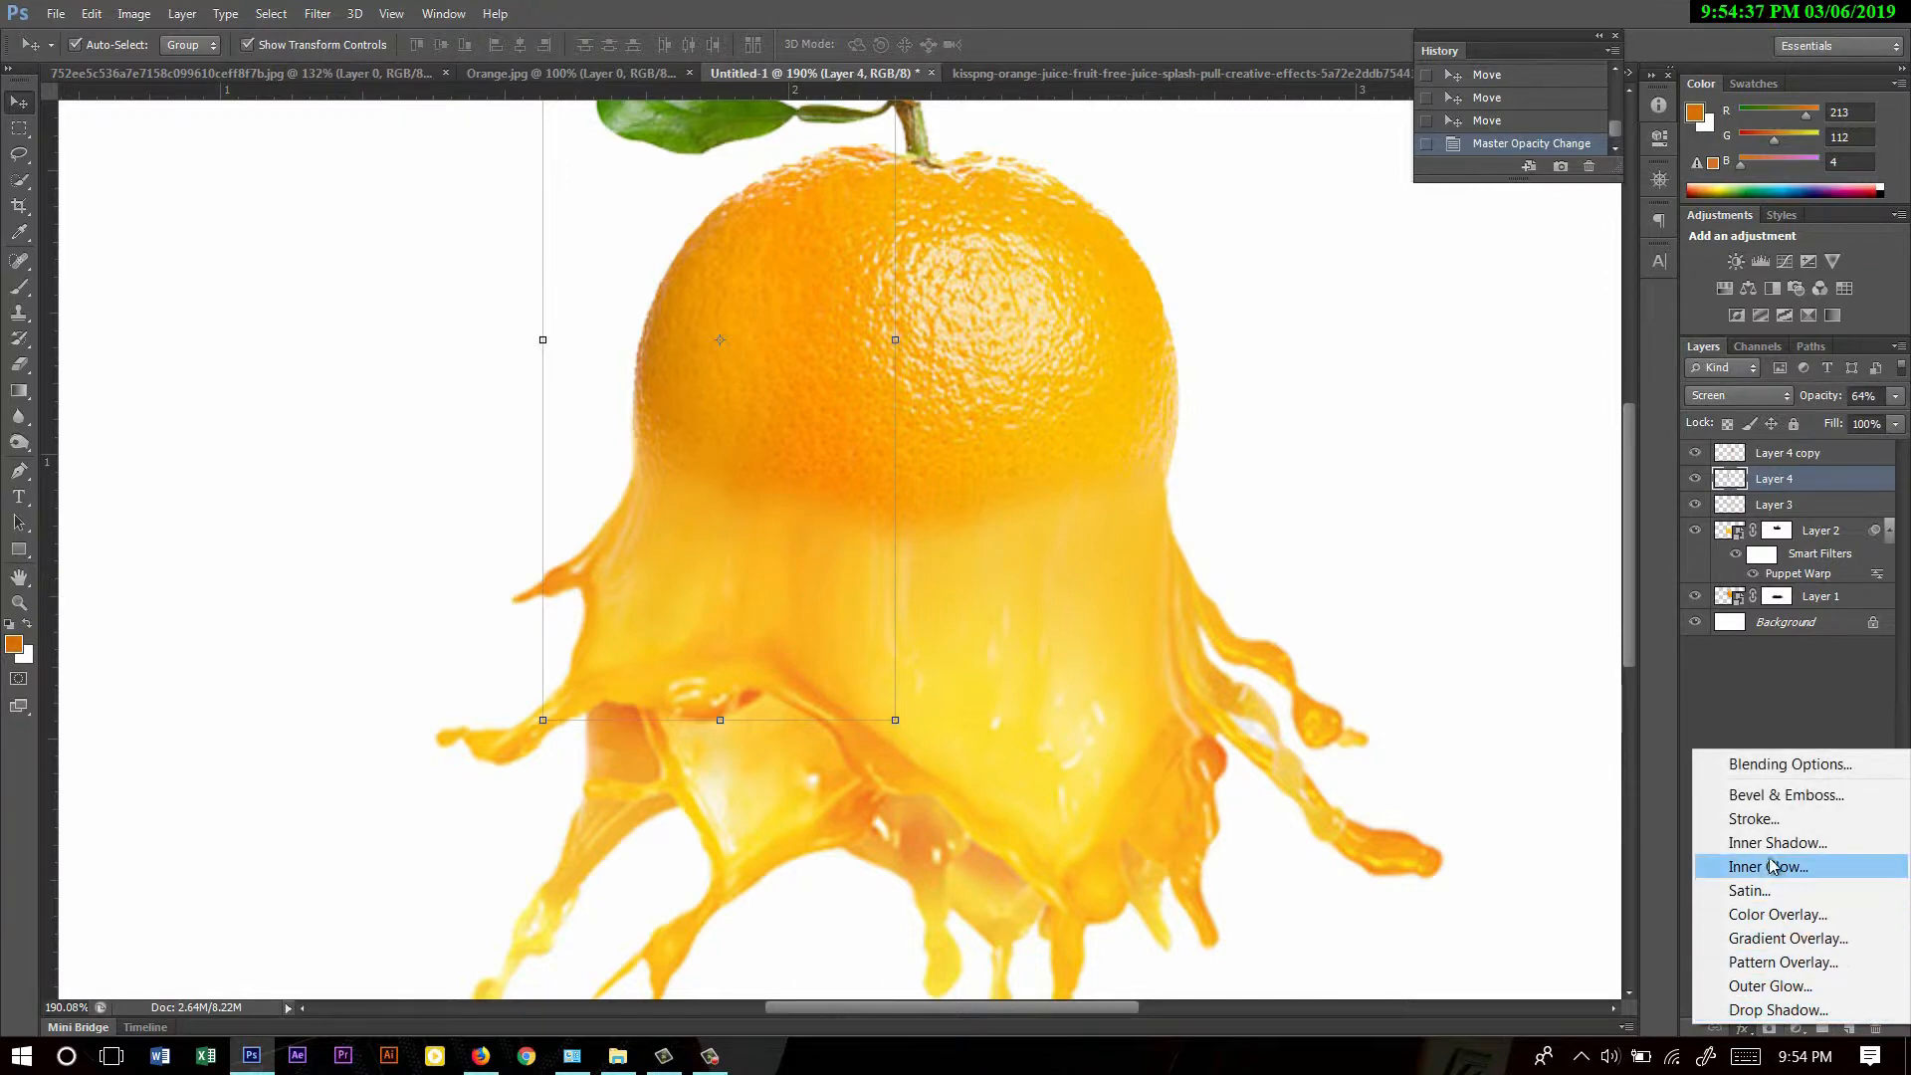
left_click(1357, 1070)
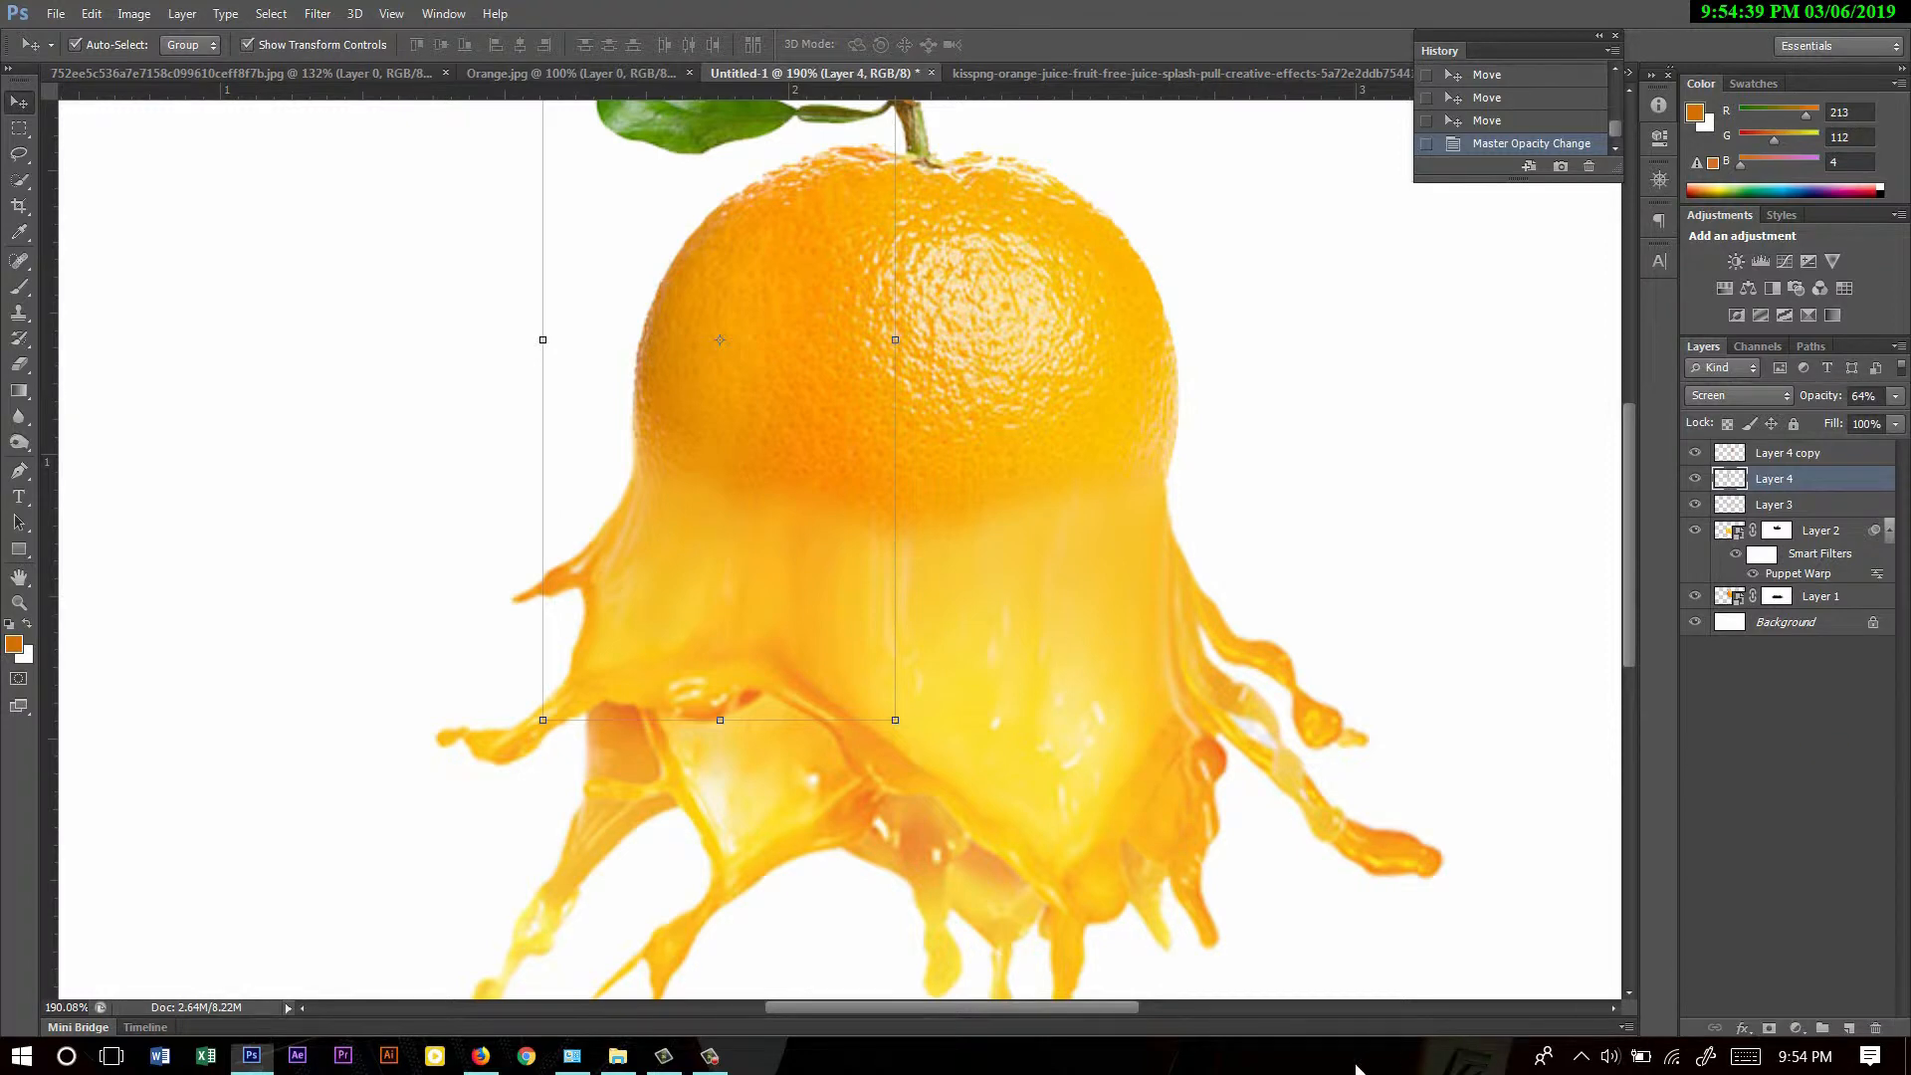
left_click(133, 13)
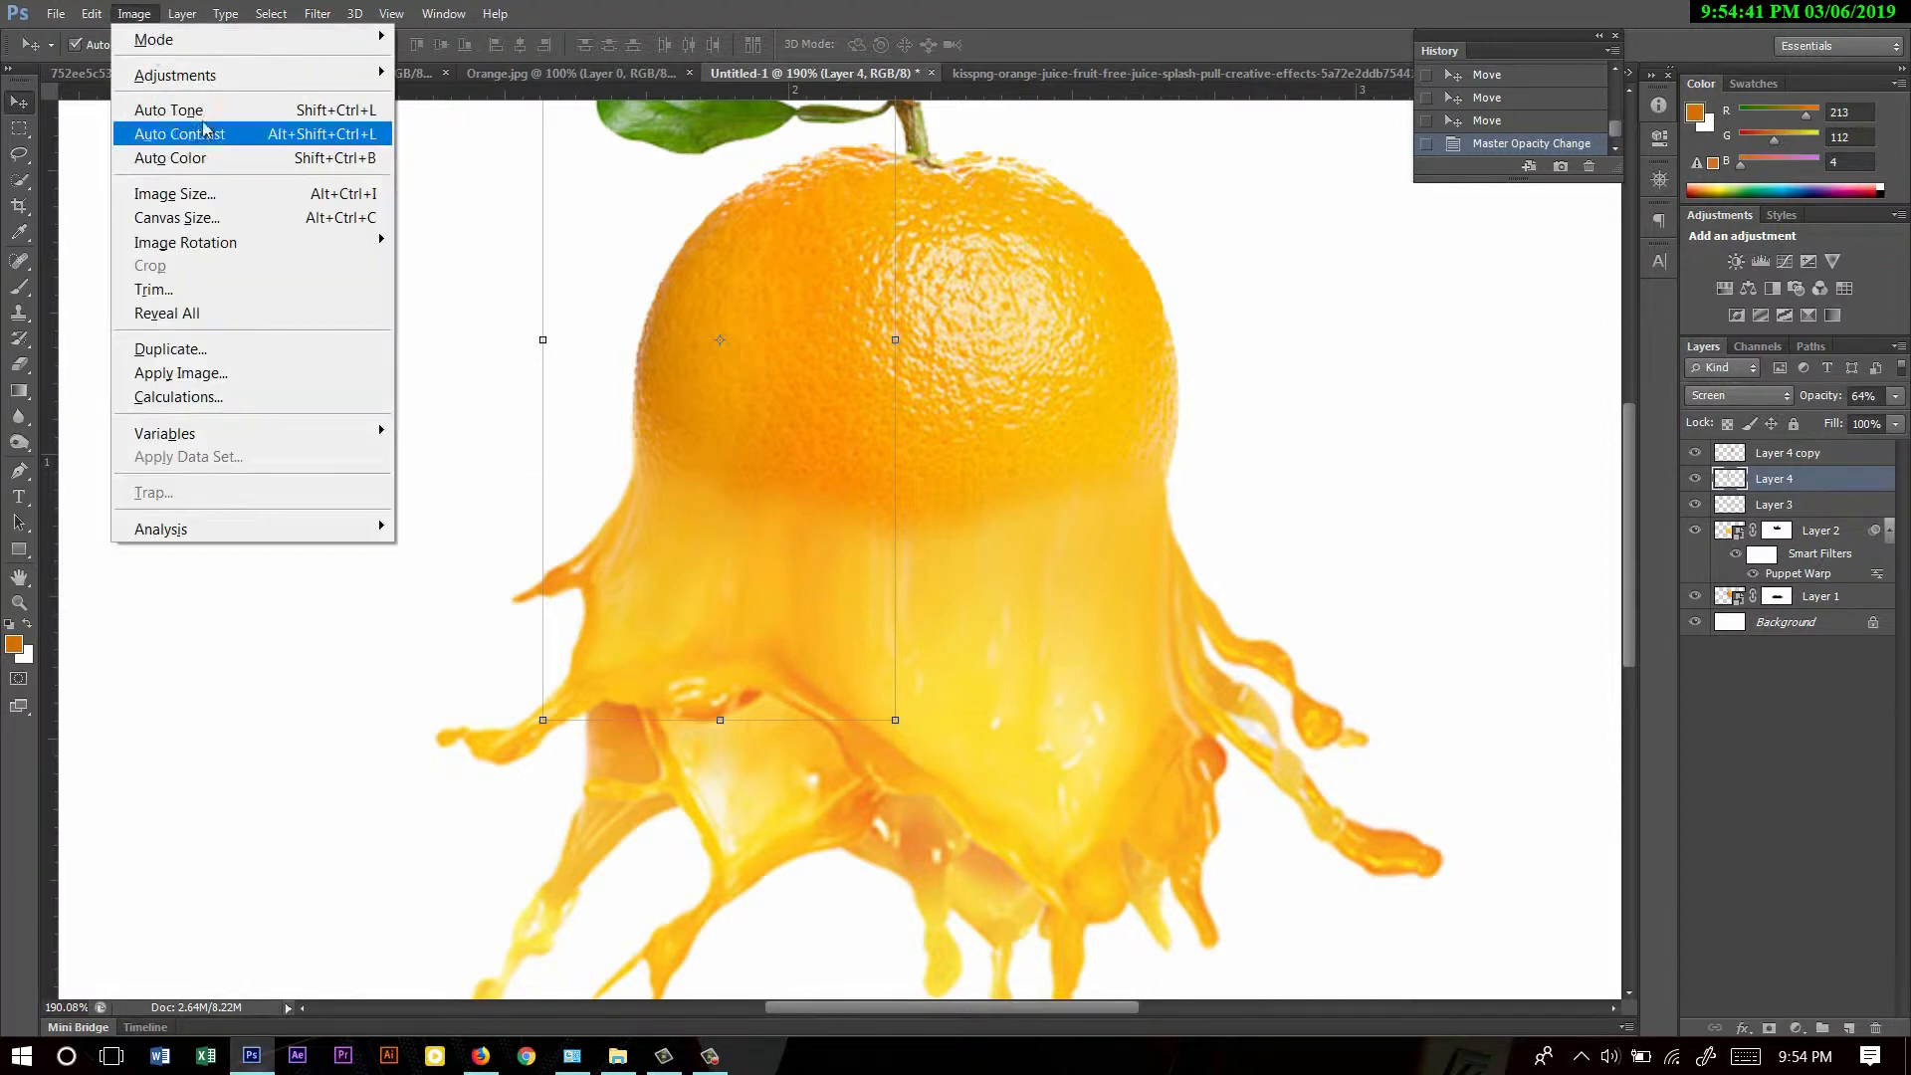
mouse_move(239, 76)
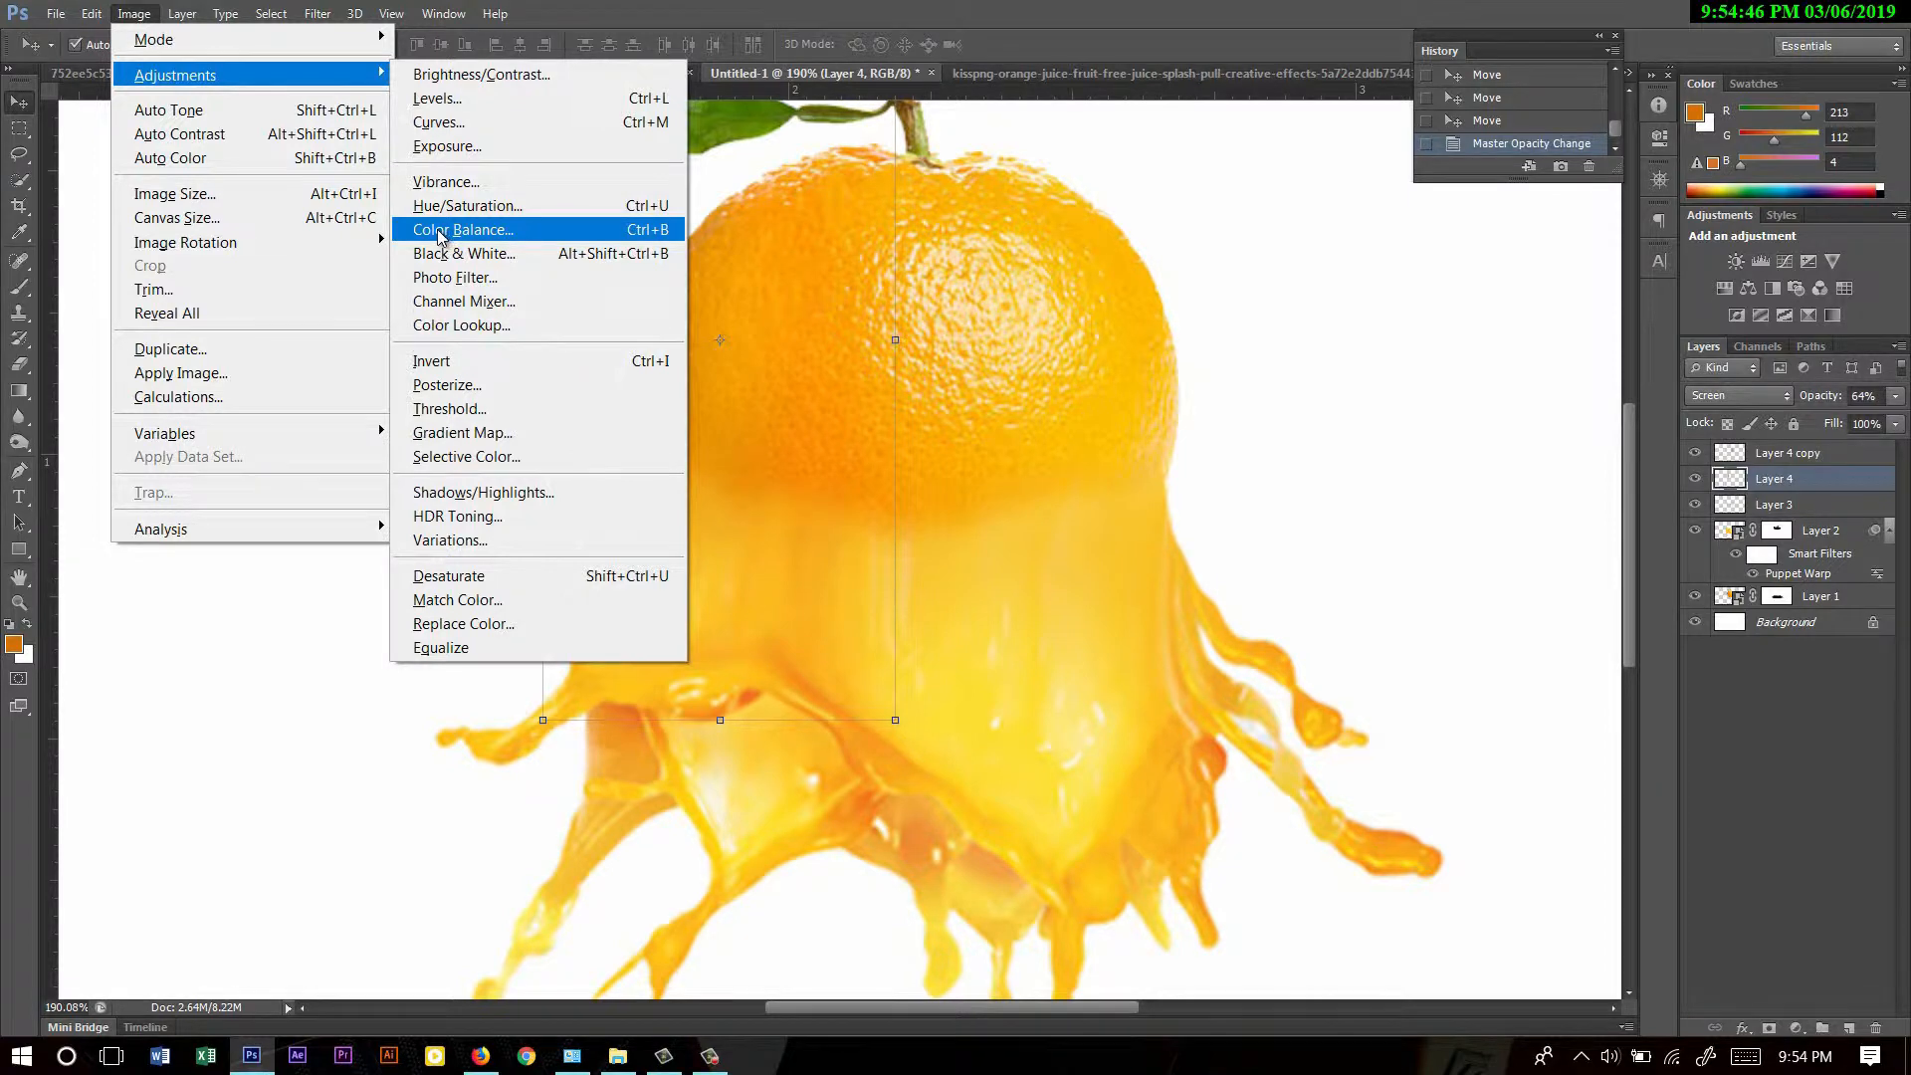
left_click(441, 205)
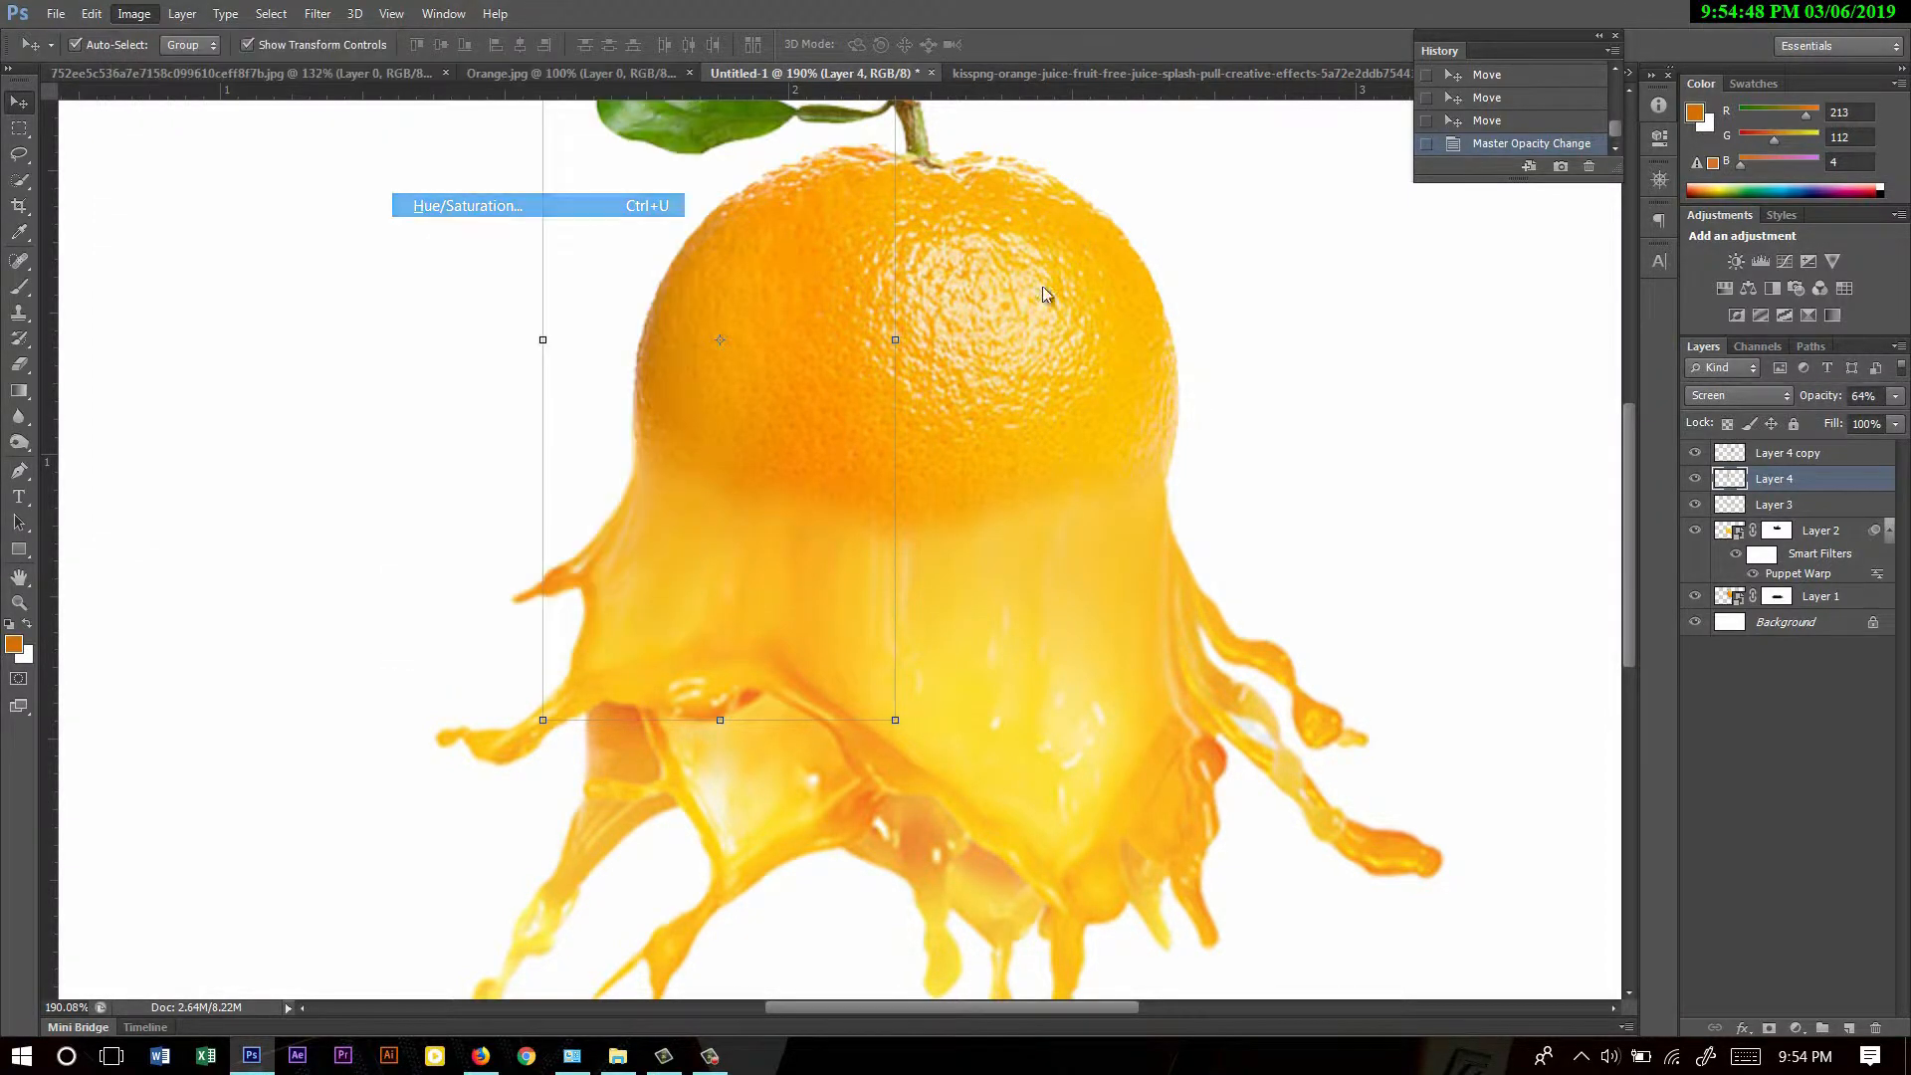
left_click_drag(950, 230, 1446, 148)
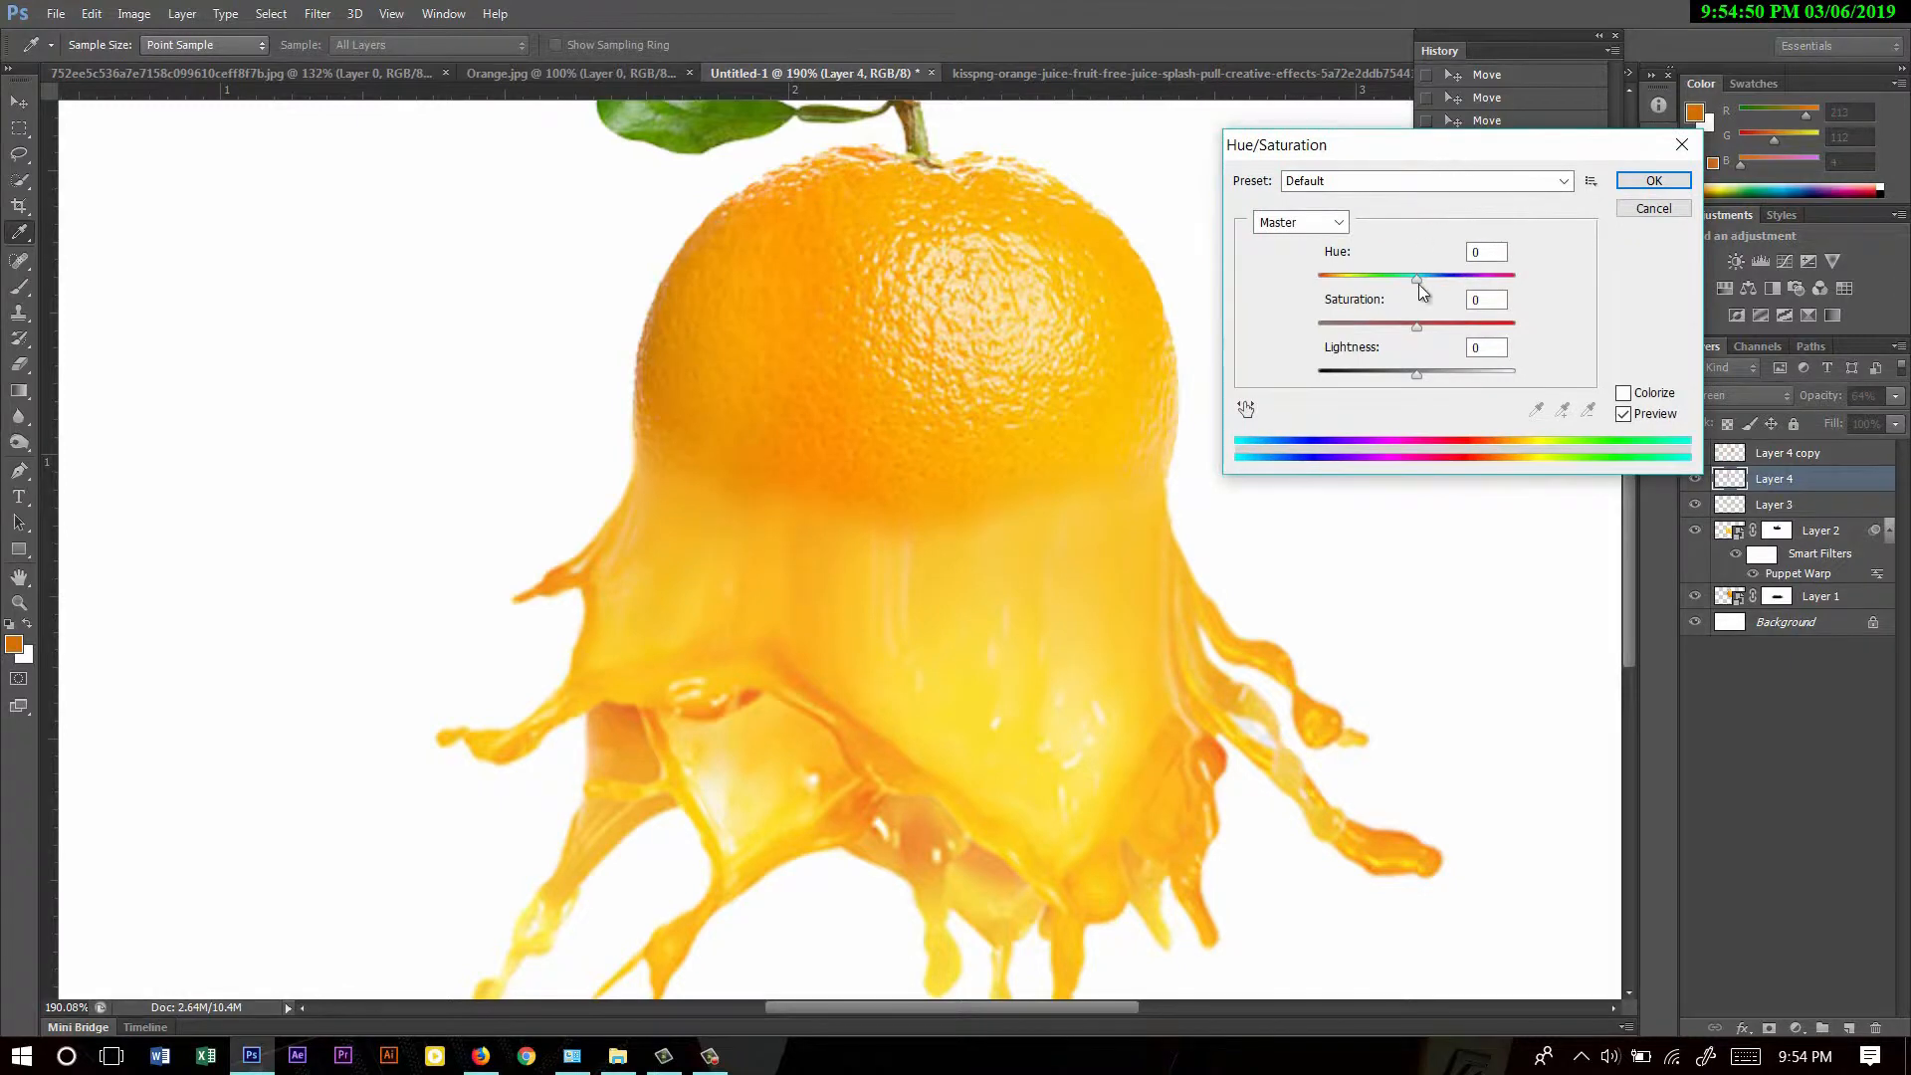
mouse_move(1419, 285)
left_mouse_down()
mouse_move(1356, 324)
mouse_move(1447, 321)
mouse_move(1385, 288)
mouse_move(1413, 281)
left_mouse_up()
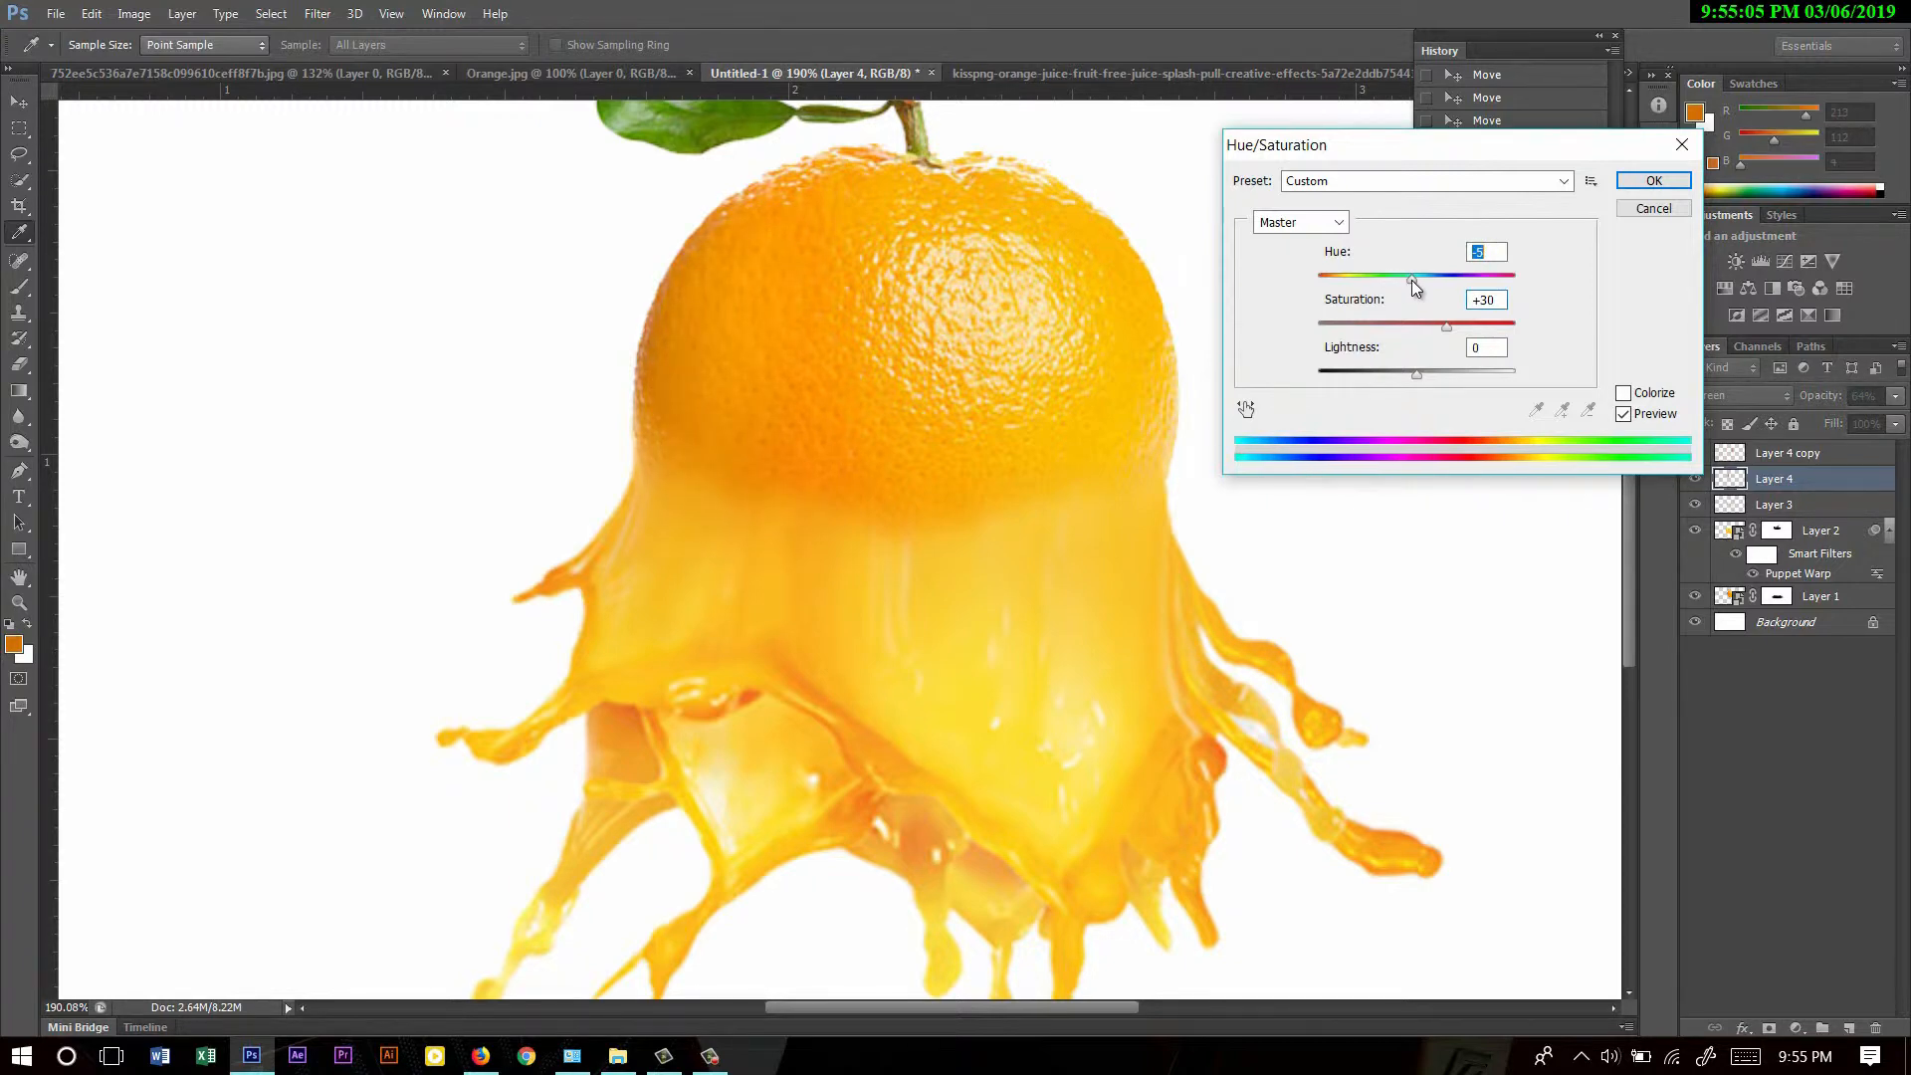
left_click(1632, 182)
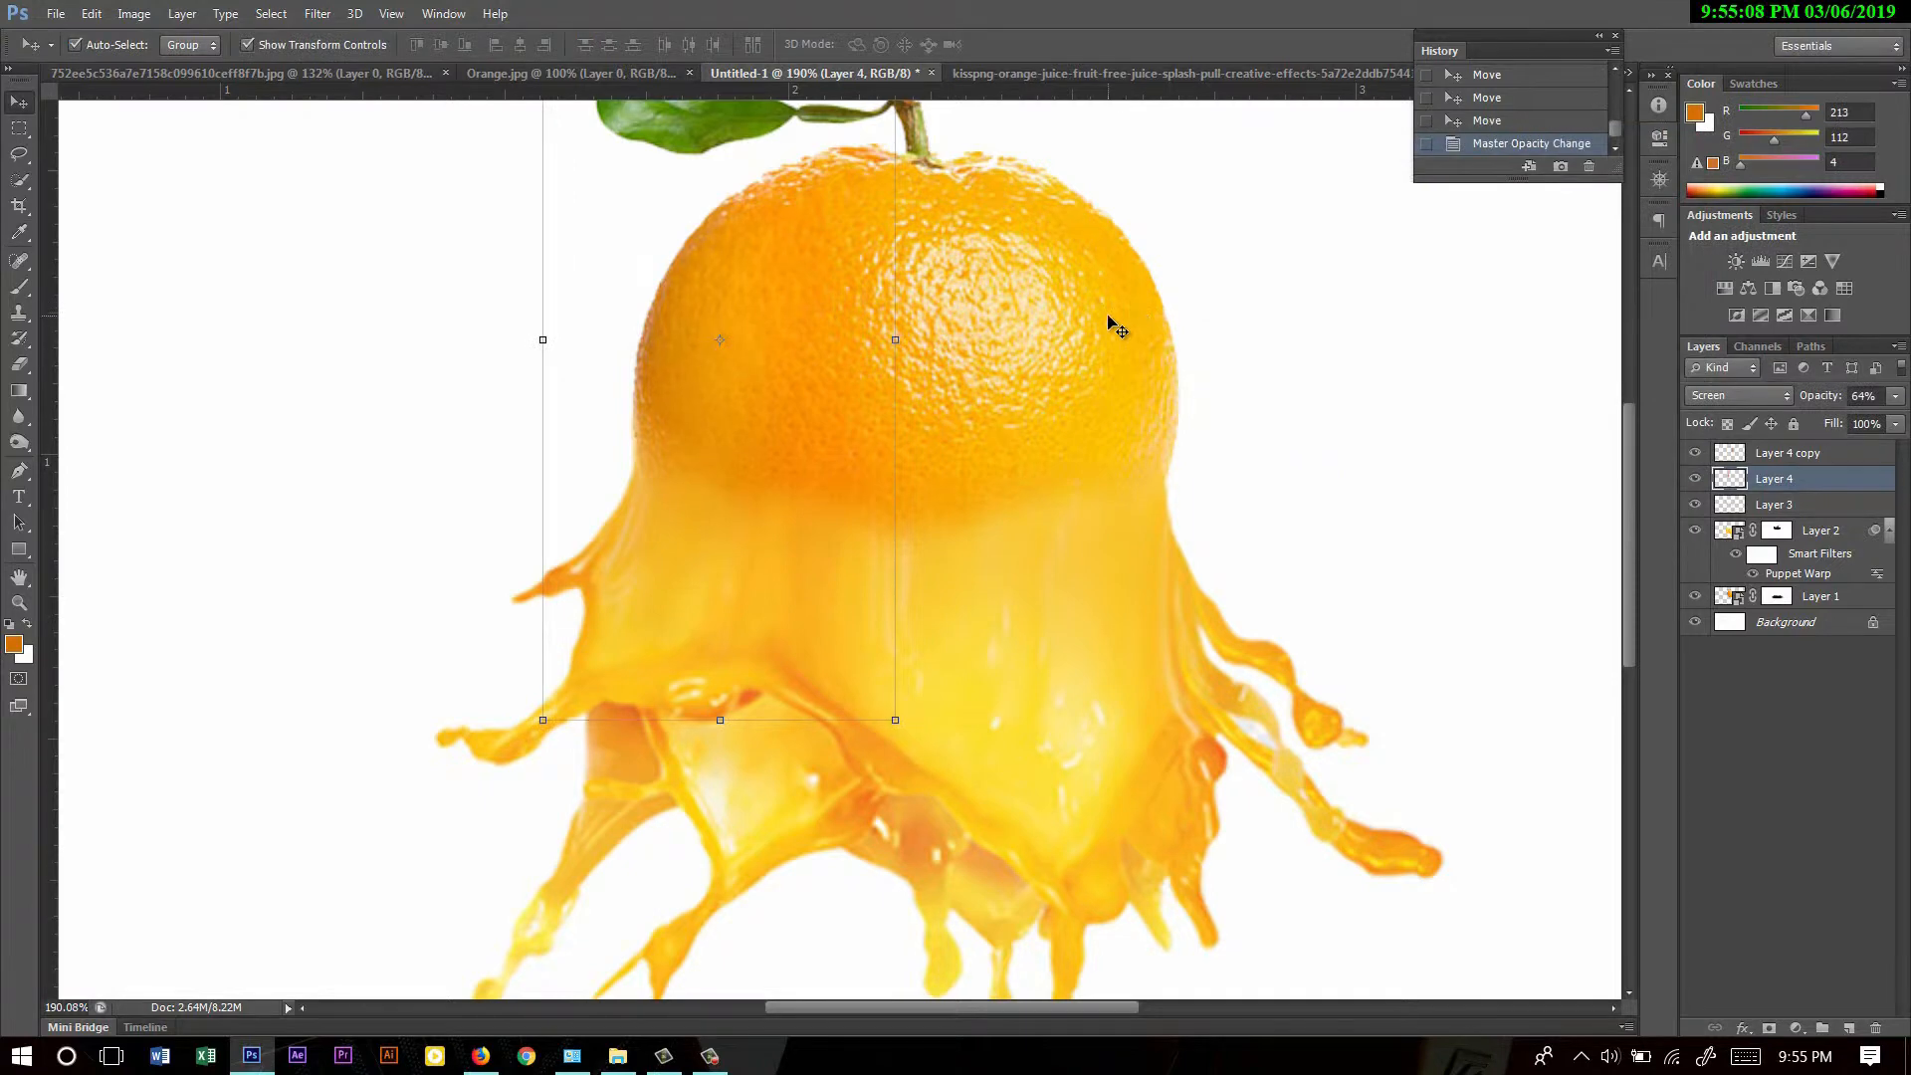
scroll(781, 375, "down", 3)
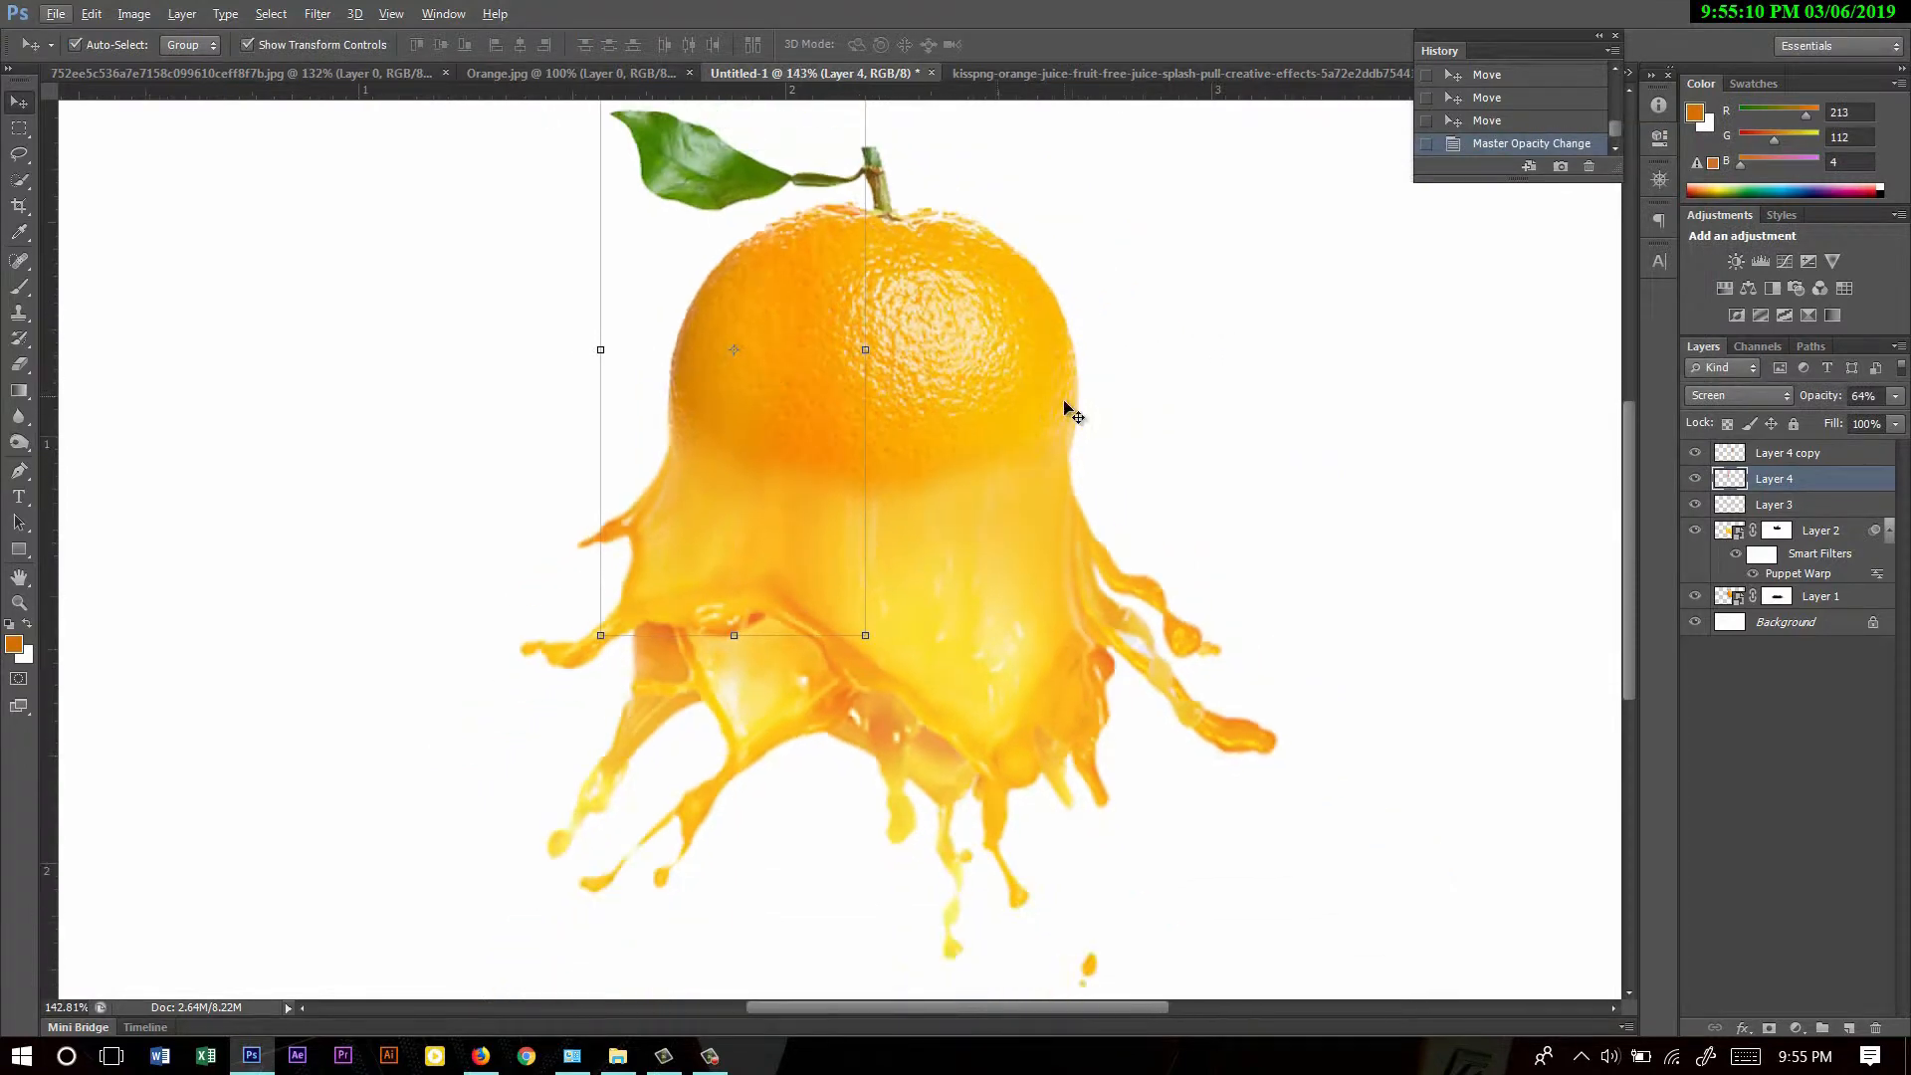
- Add a Hue/Saturation adjustment layer above Layer 2 and clip it to that layer
left_click(1543, 440)
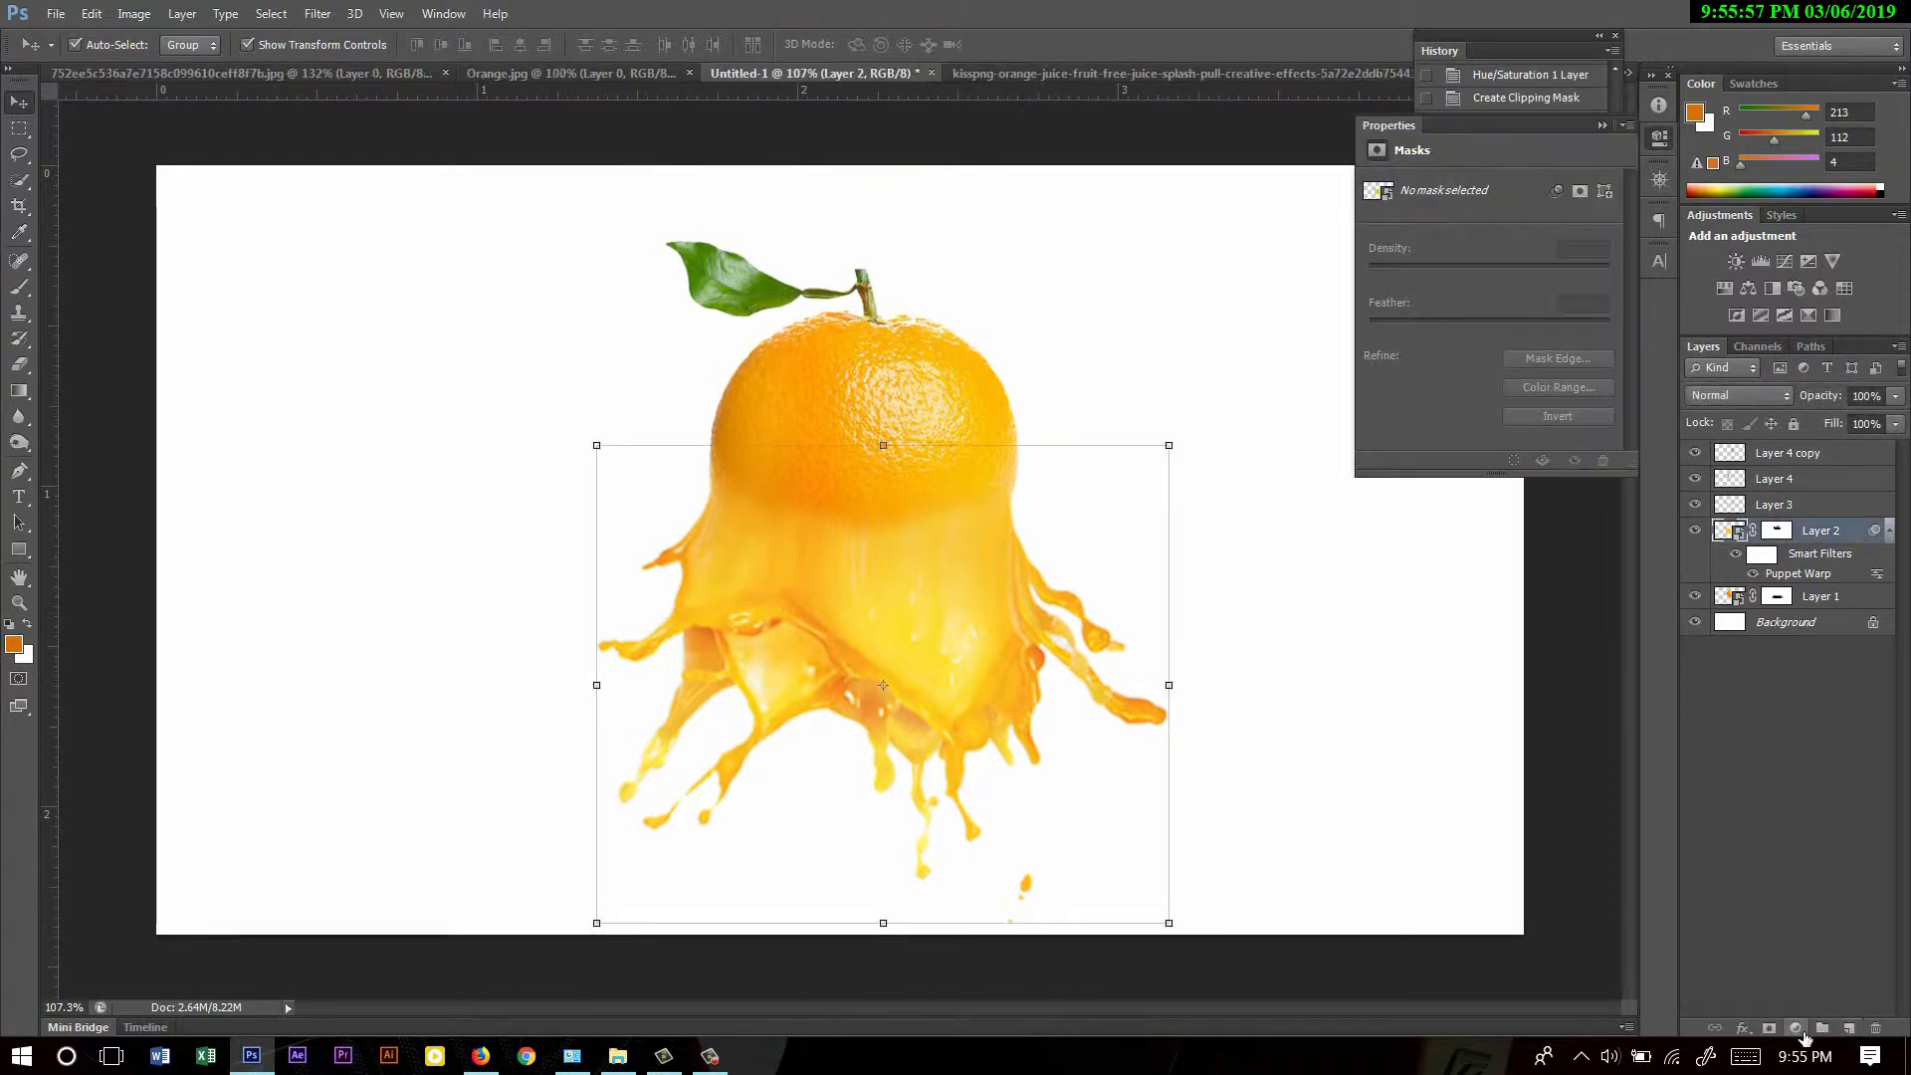
left_click(1802, 1029)
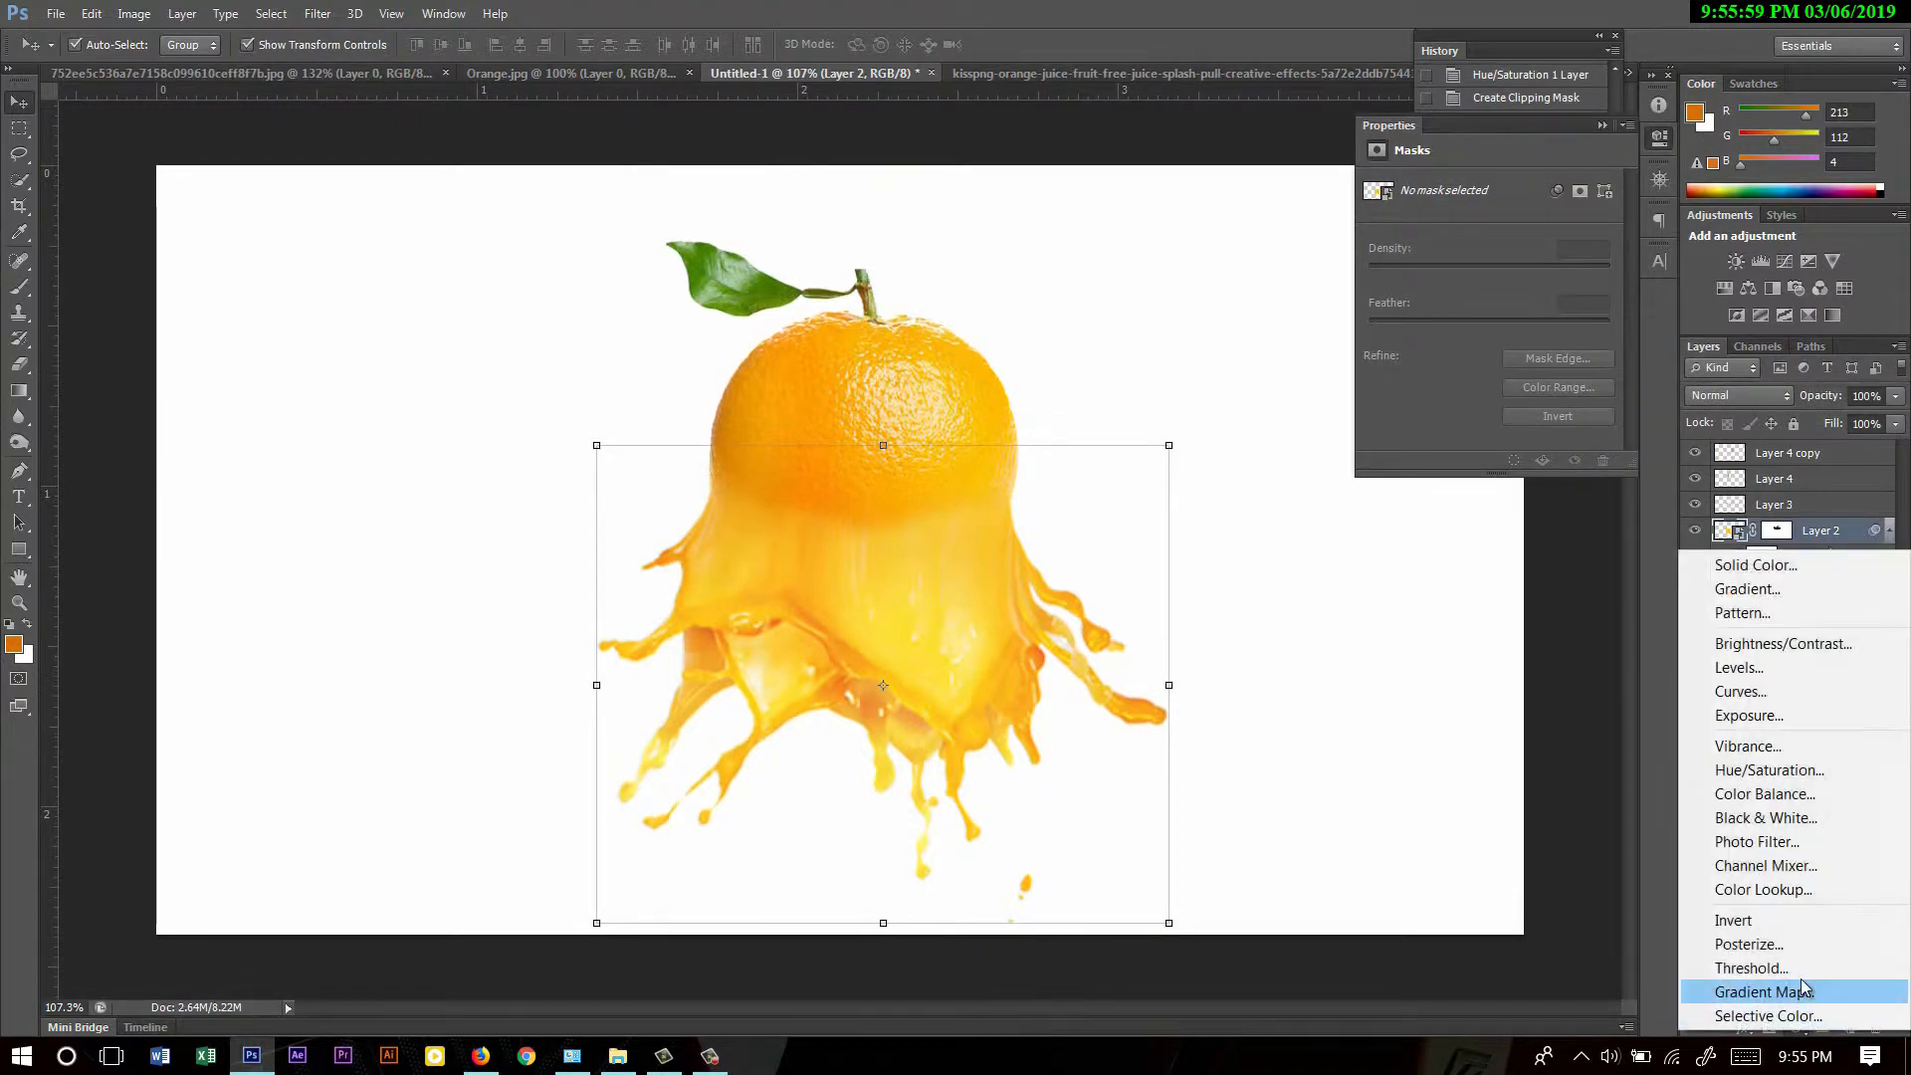
left_click(1769, 770)
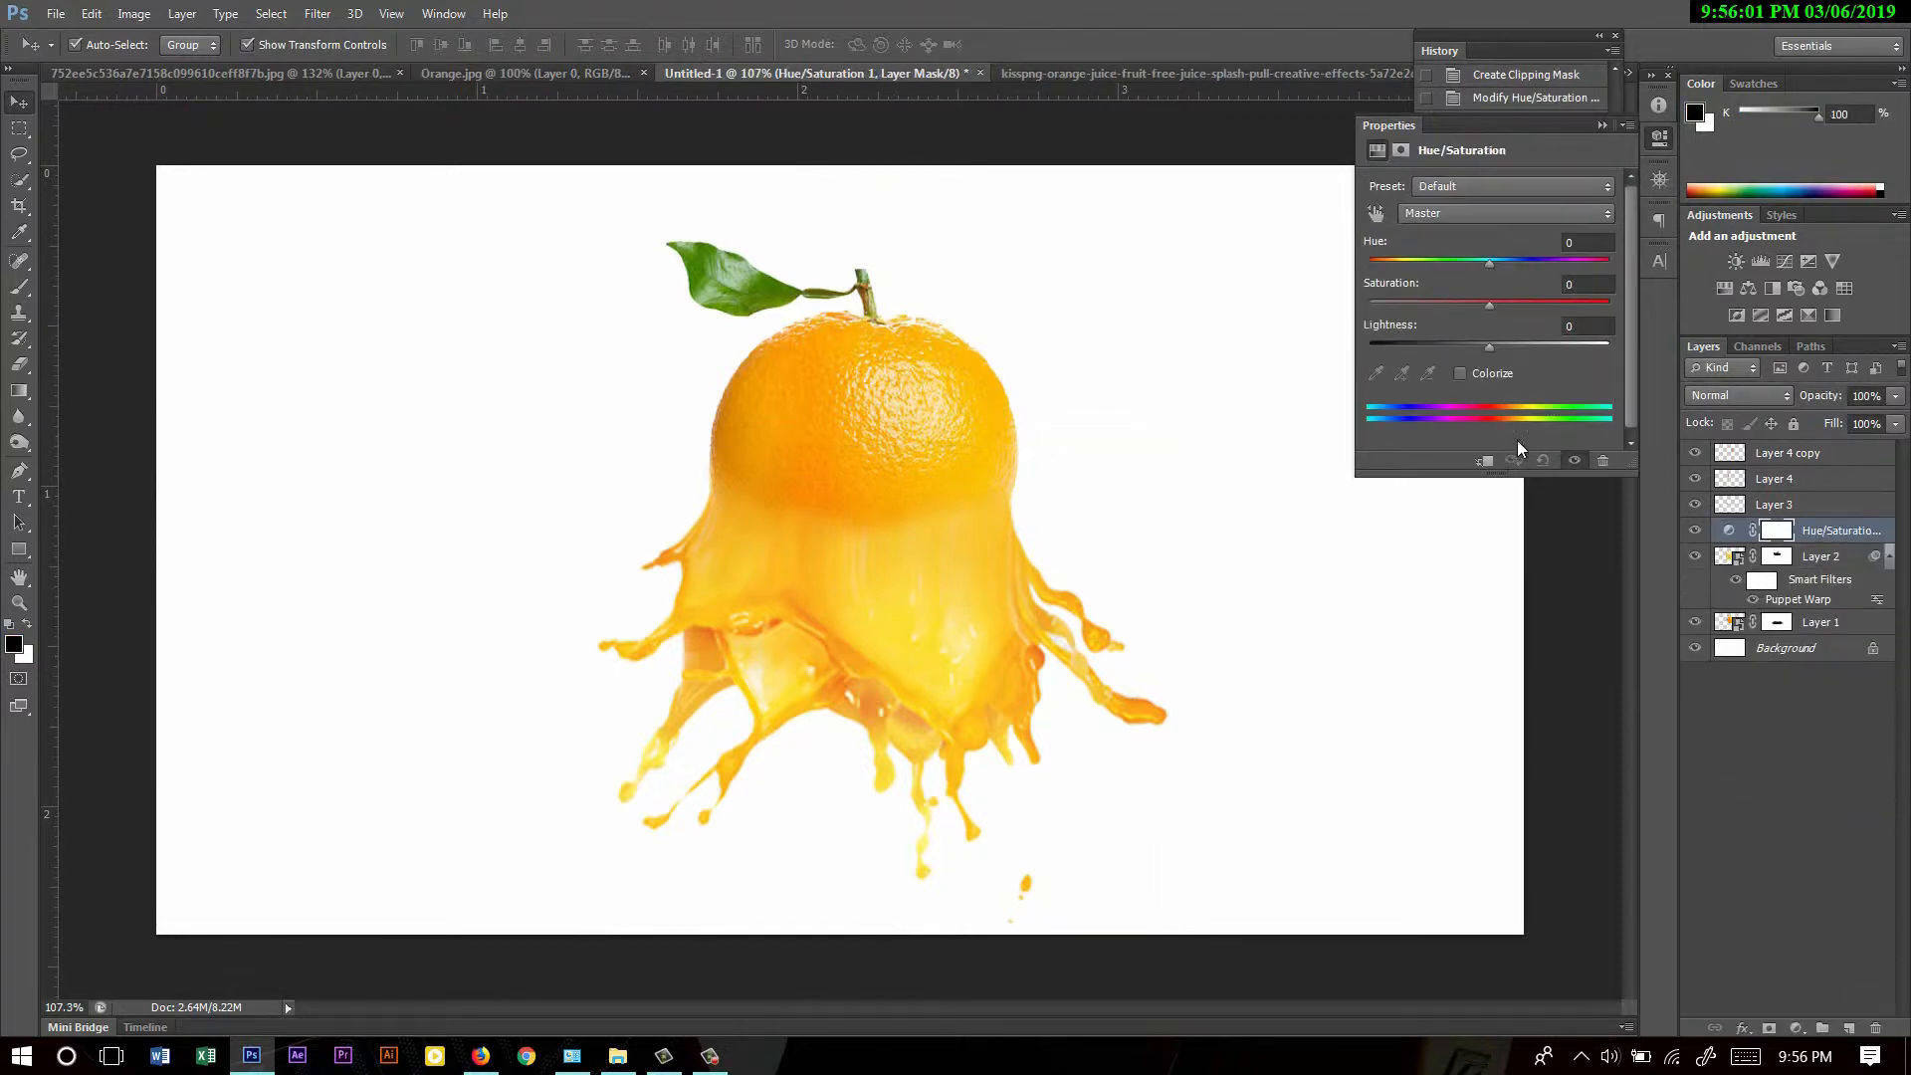
left_click(1484, 461)
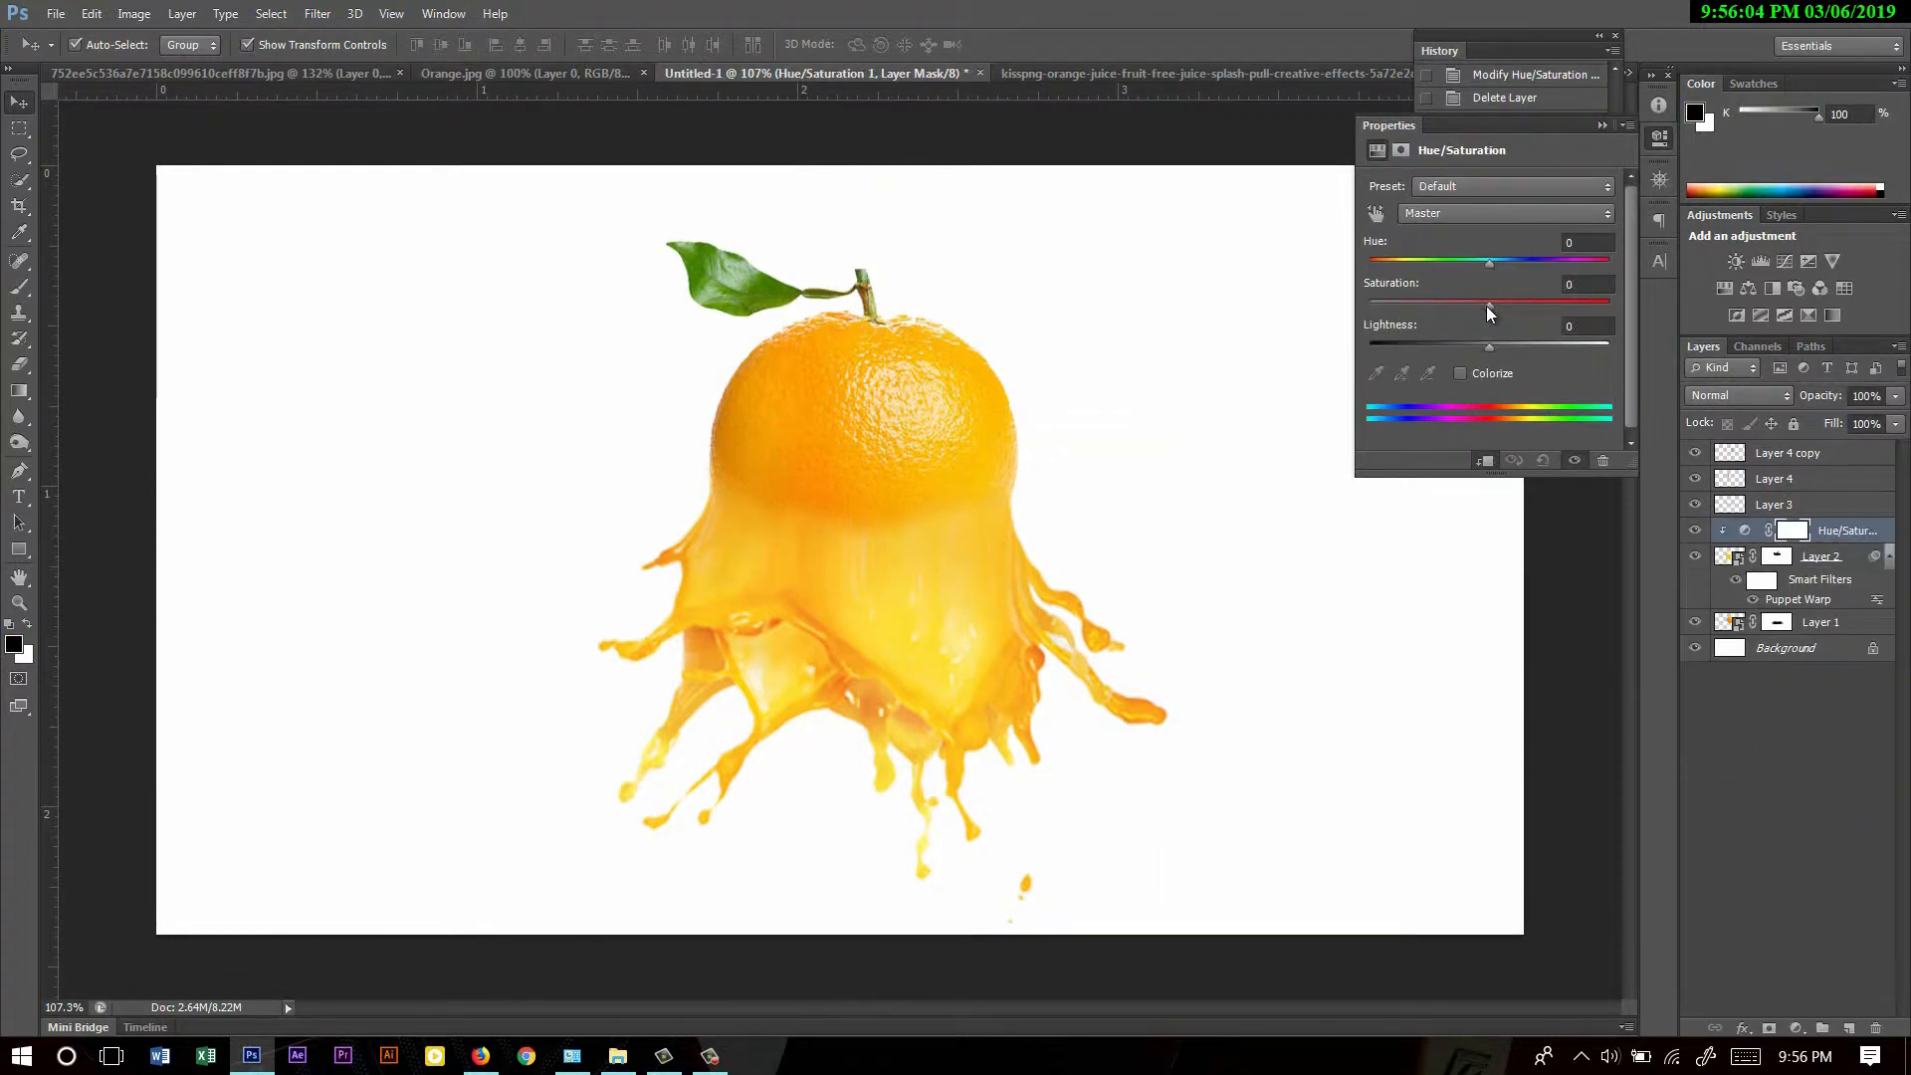
- Set the Cyans saturation to -100 in the clipped Hue/Saturation adjustment and deselect the layer
left_click_drag(1489, 308, 1390, 312)
key("ctrl+z")
left_click(1463, 214)
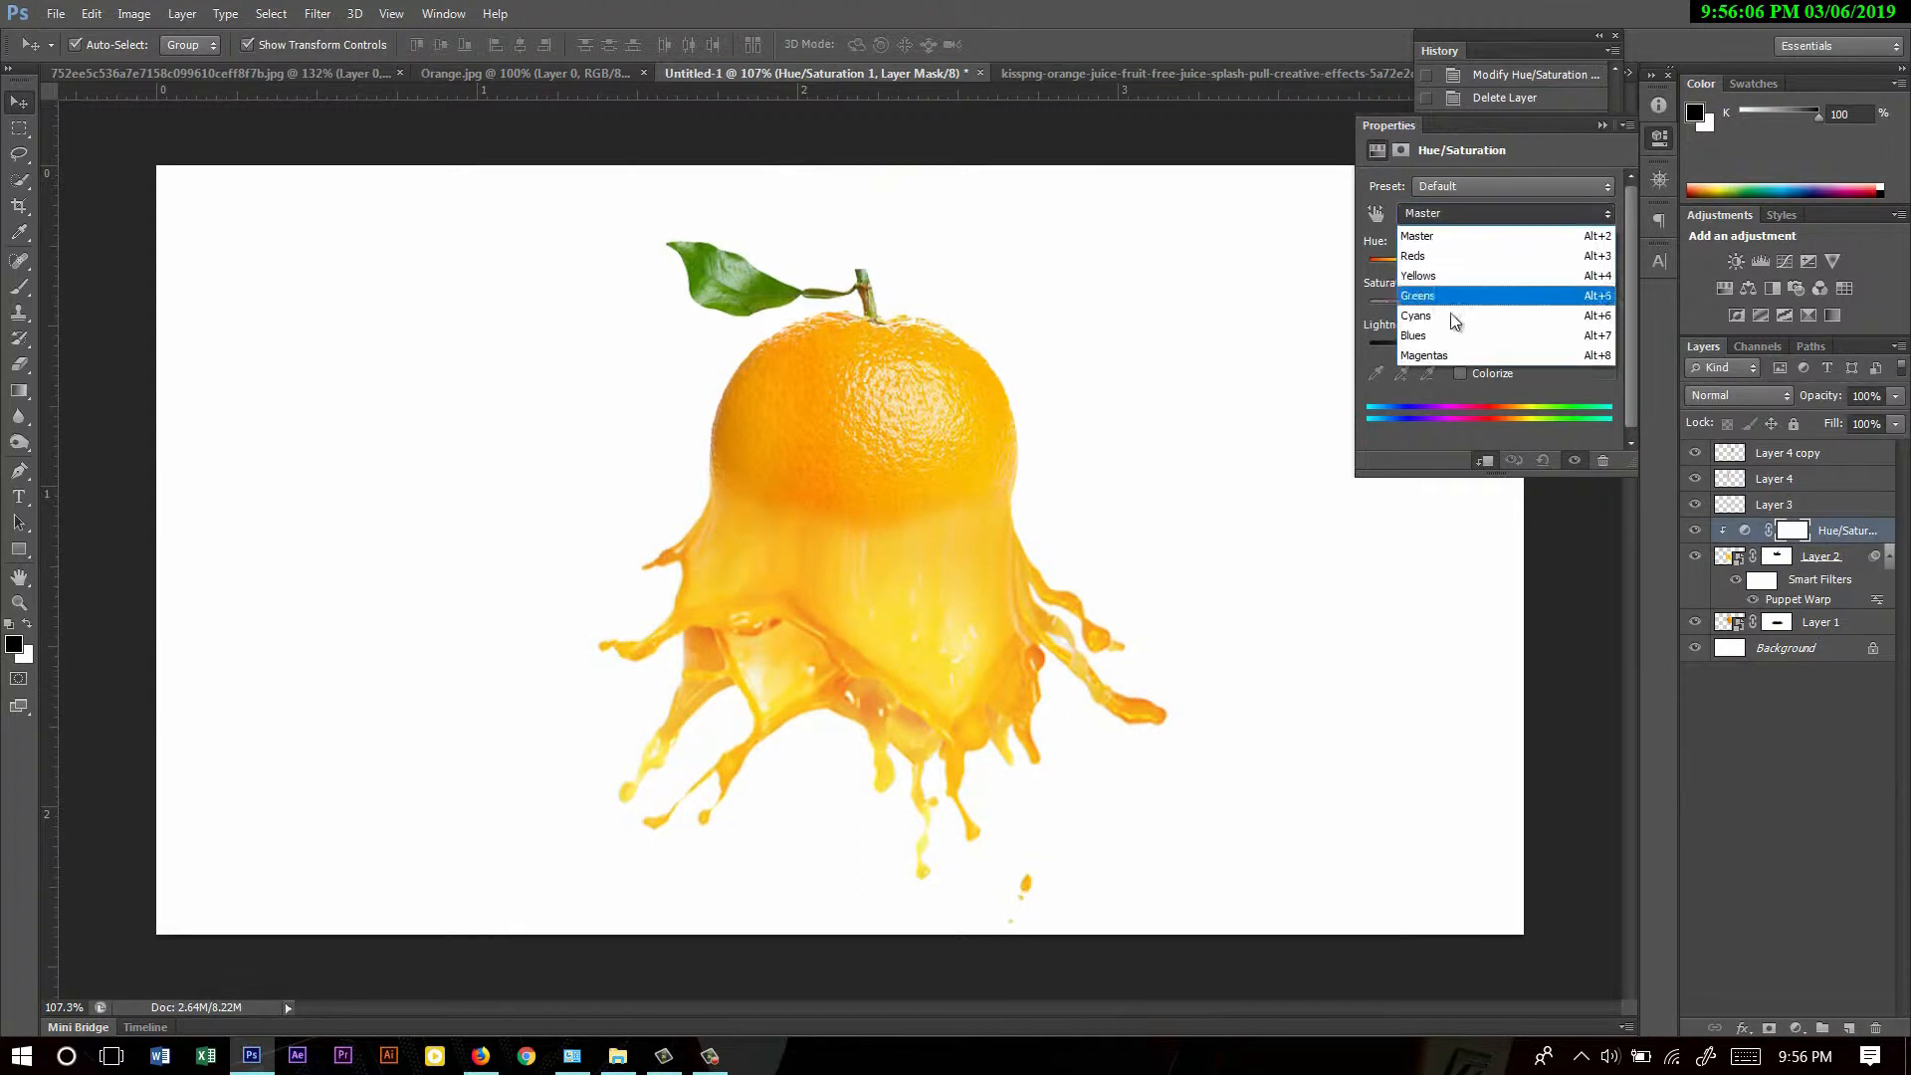
left_click(1446, 323)
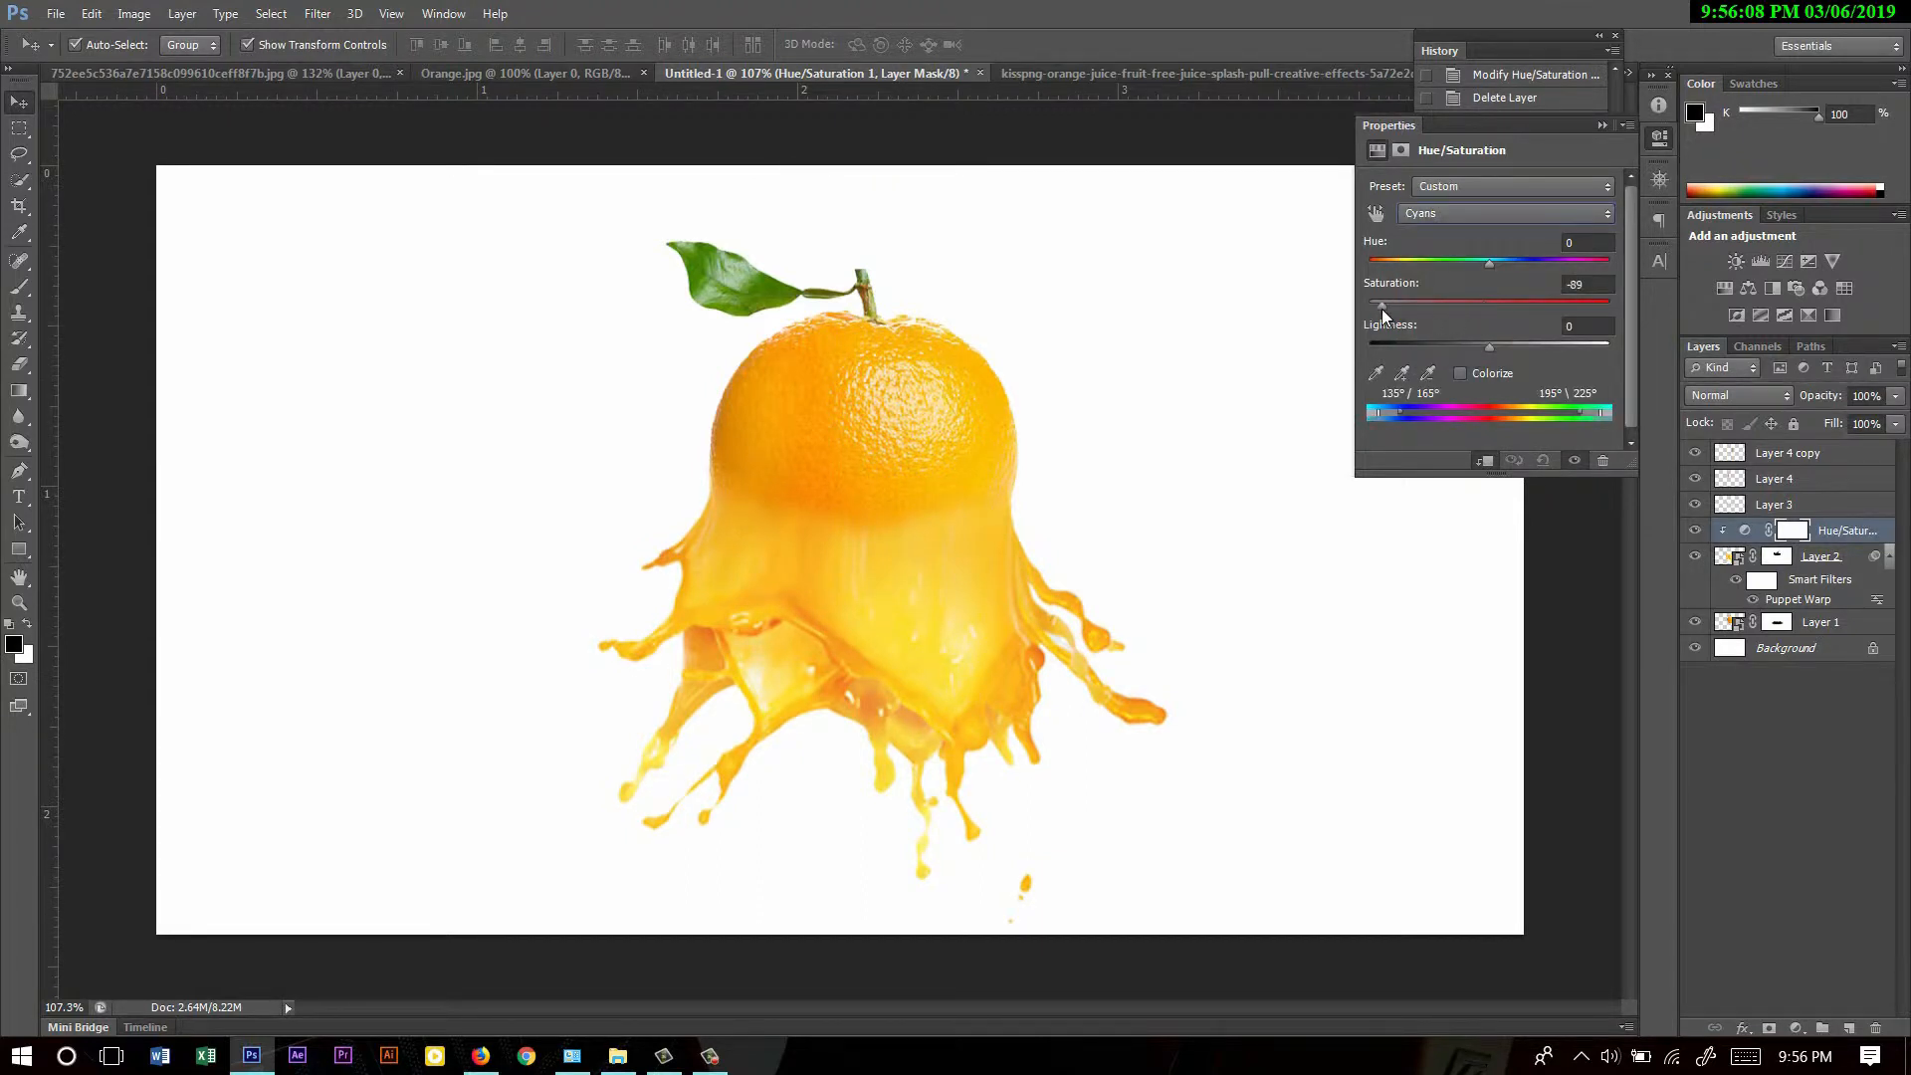
left_click_drag(1316, 297, 1334, 278)
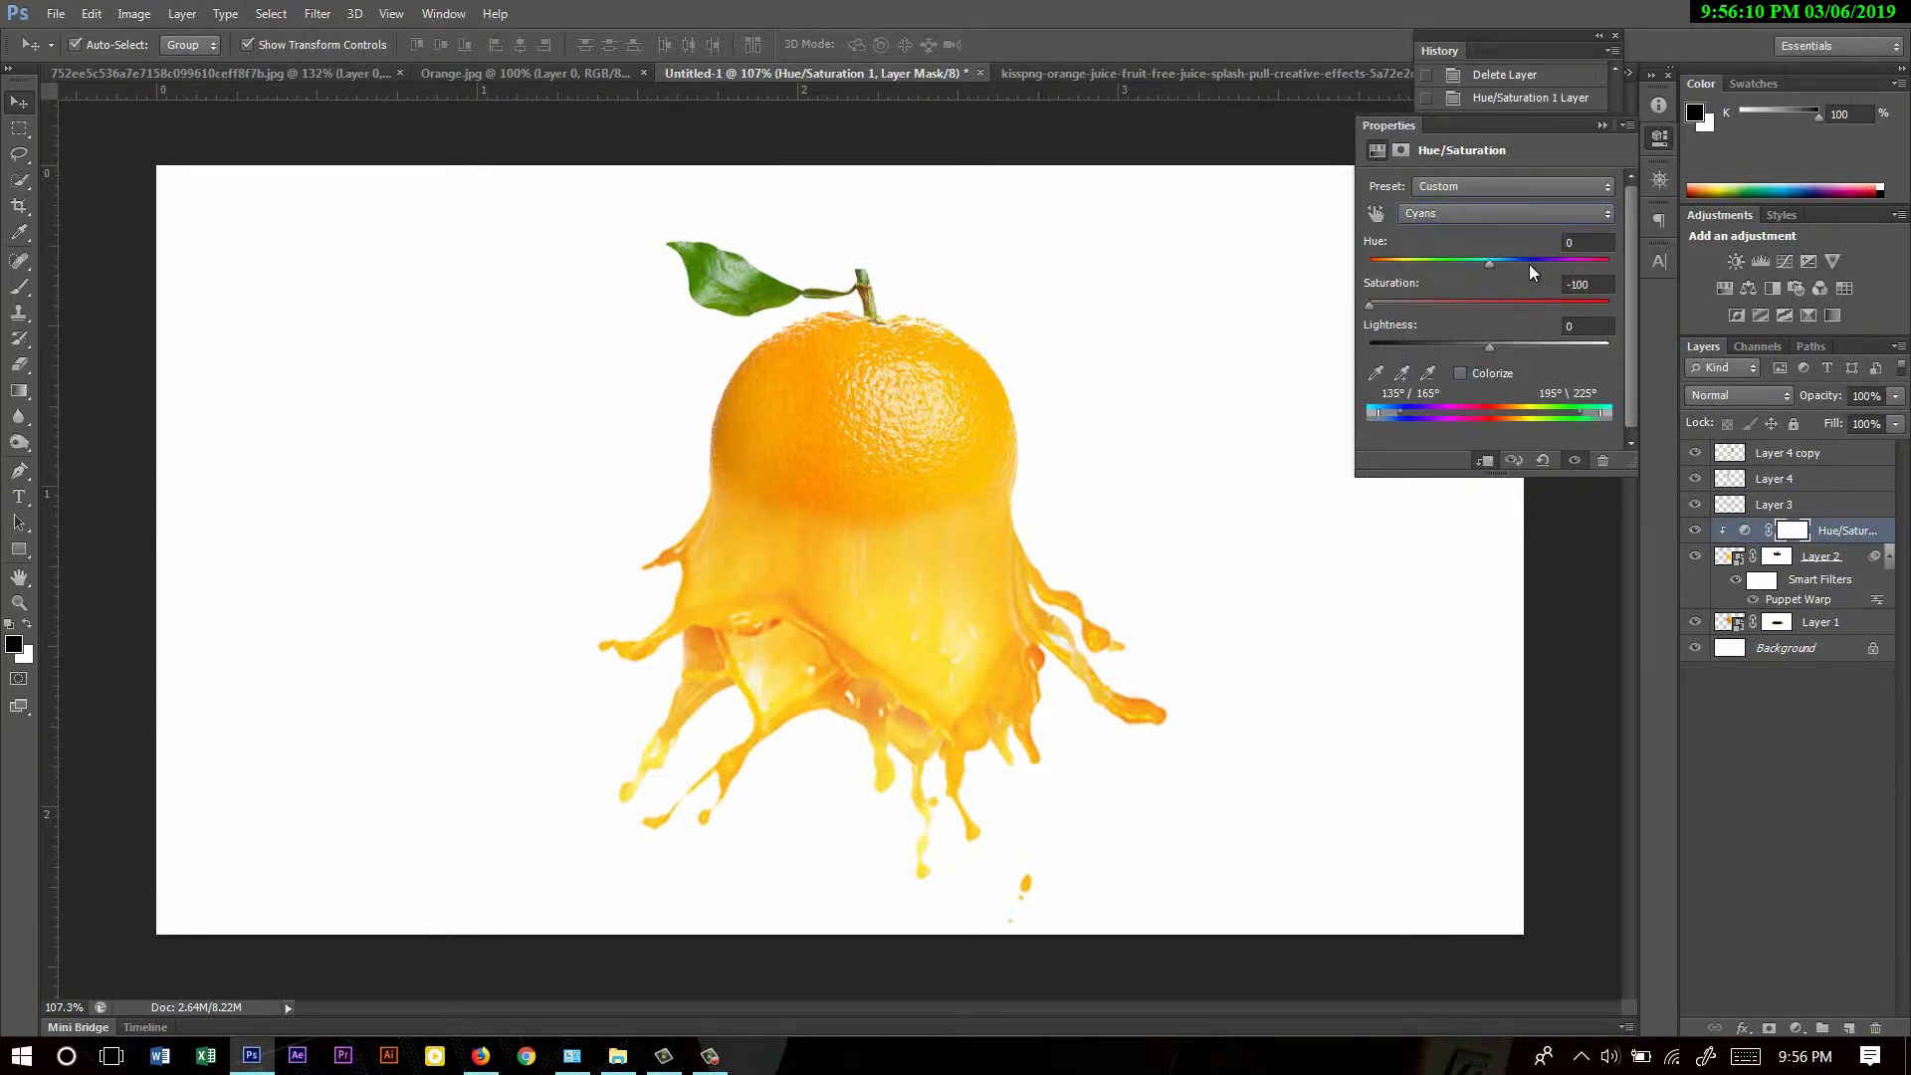
left_click(1453, 221)
left_click(1464, 341)
left_click(1579, 586)
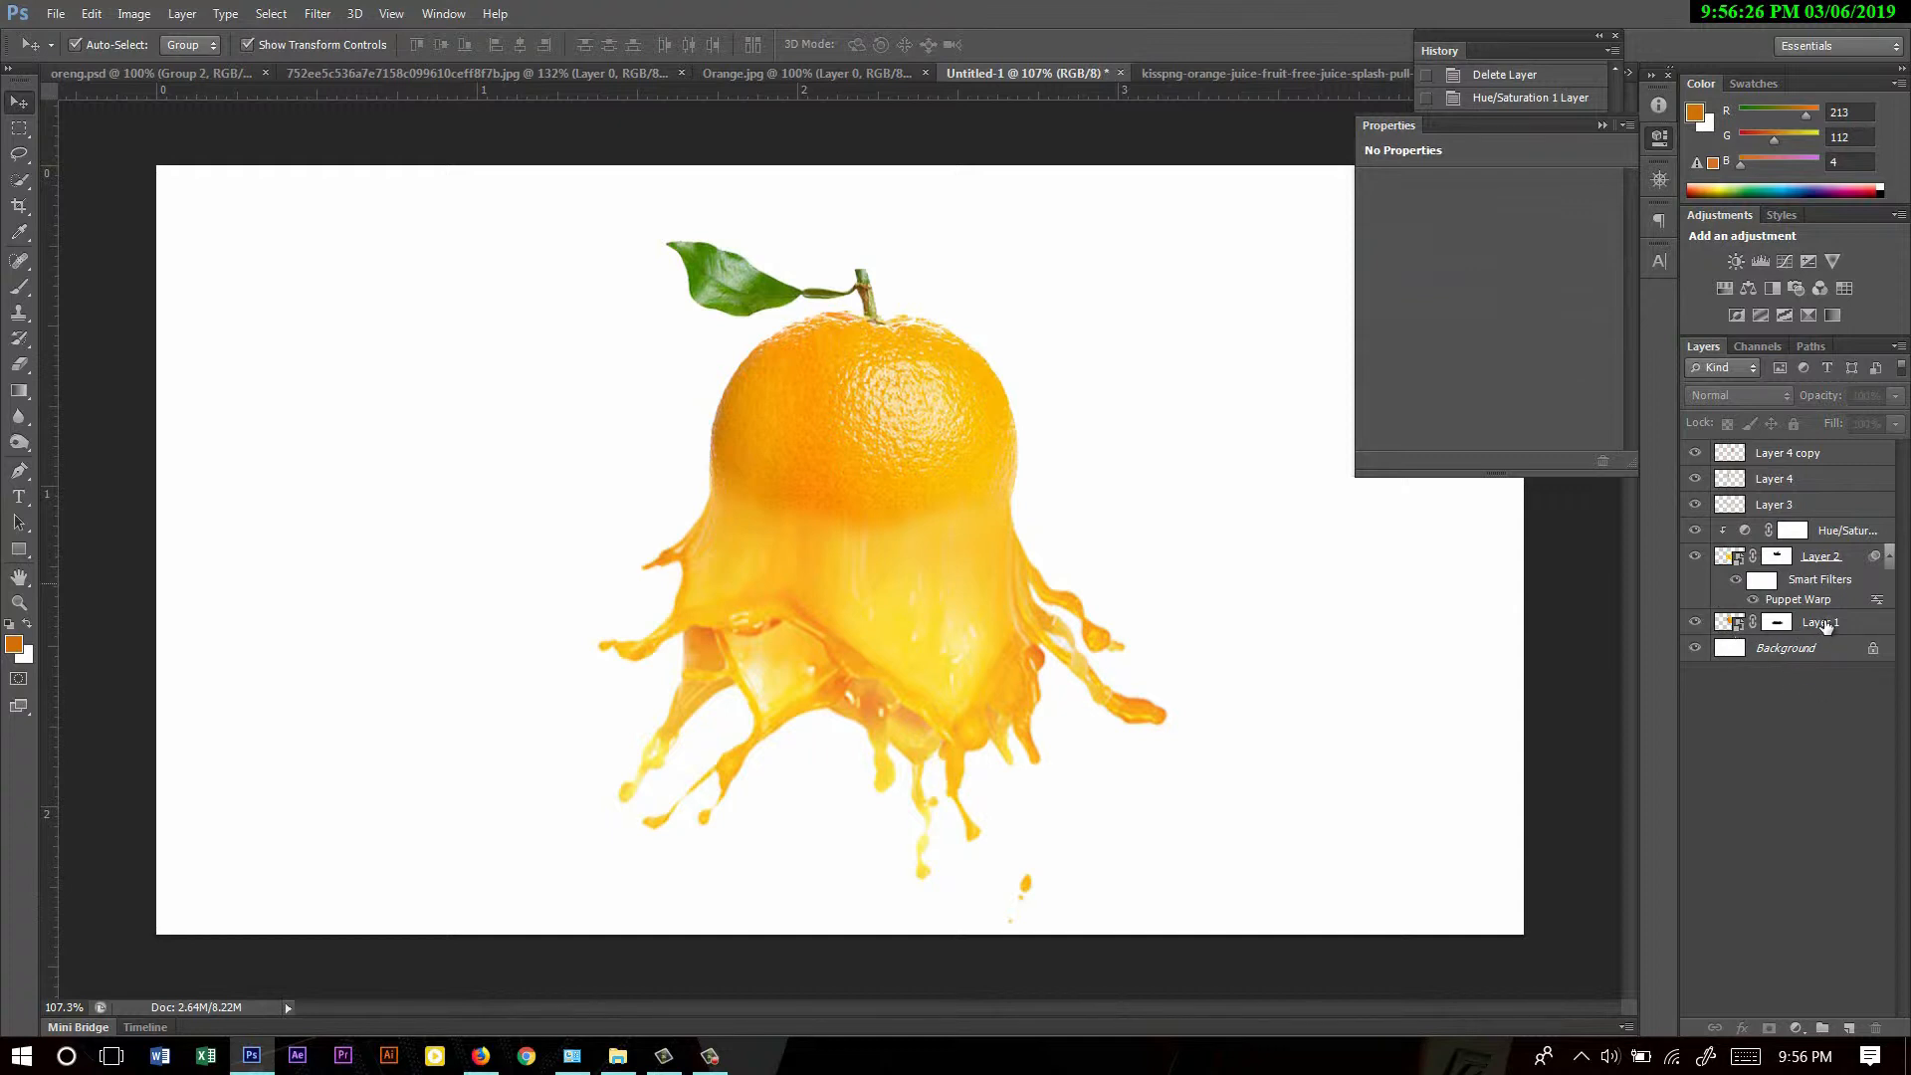
- Group all layers from Layer 1 up to Layer 4 copy
left_click(1826, 625)
left_click(1789, 455, "shift")
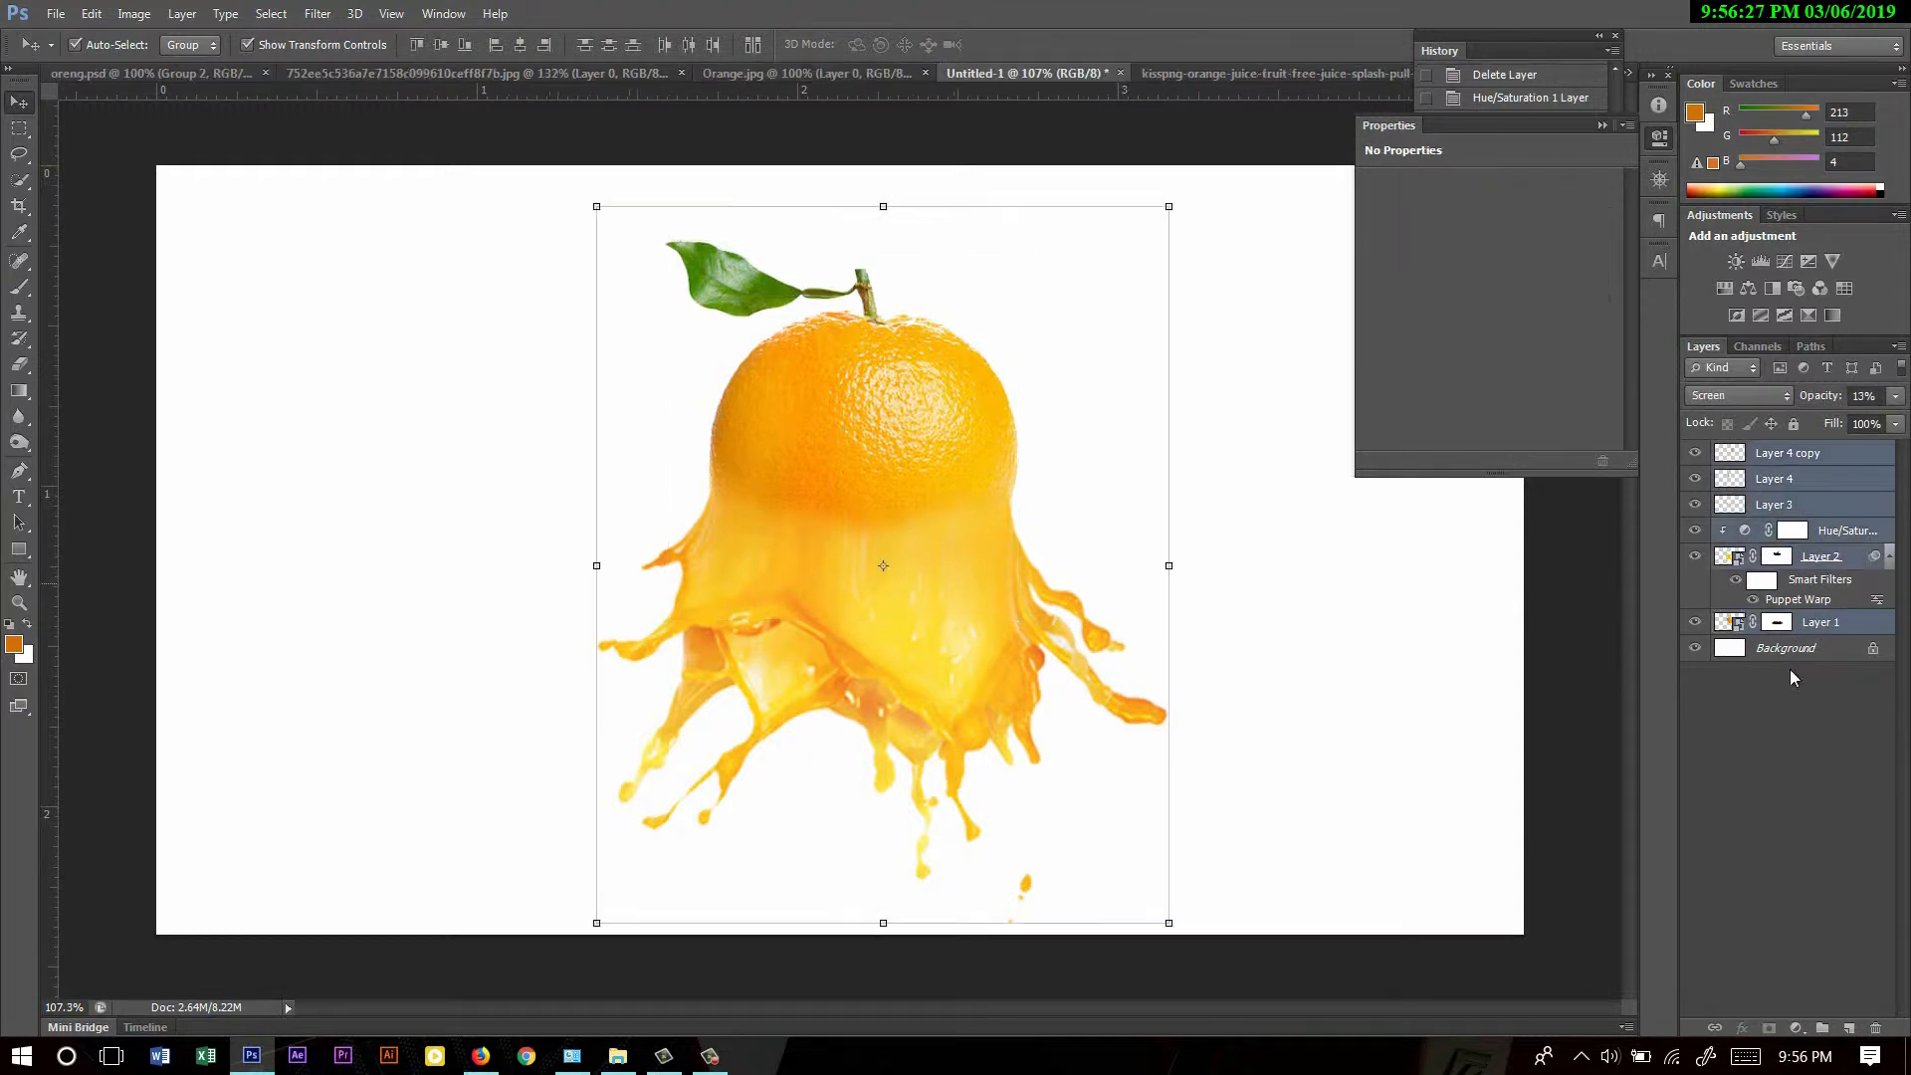
left_click(1823, 1027)
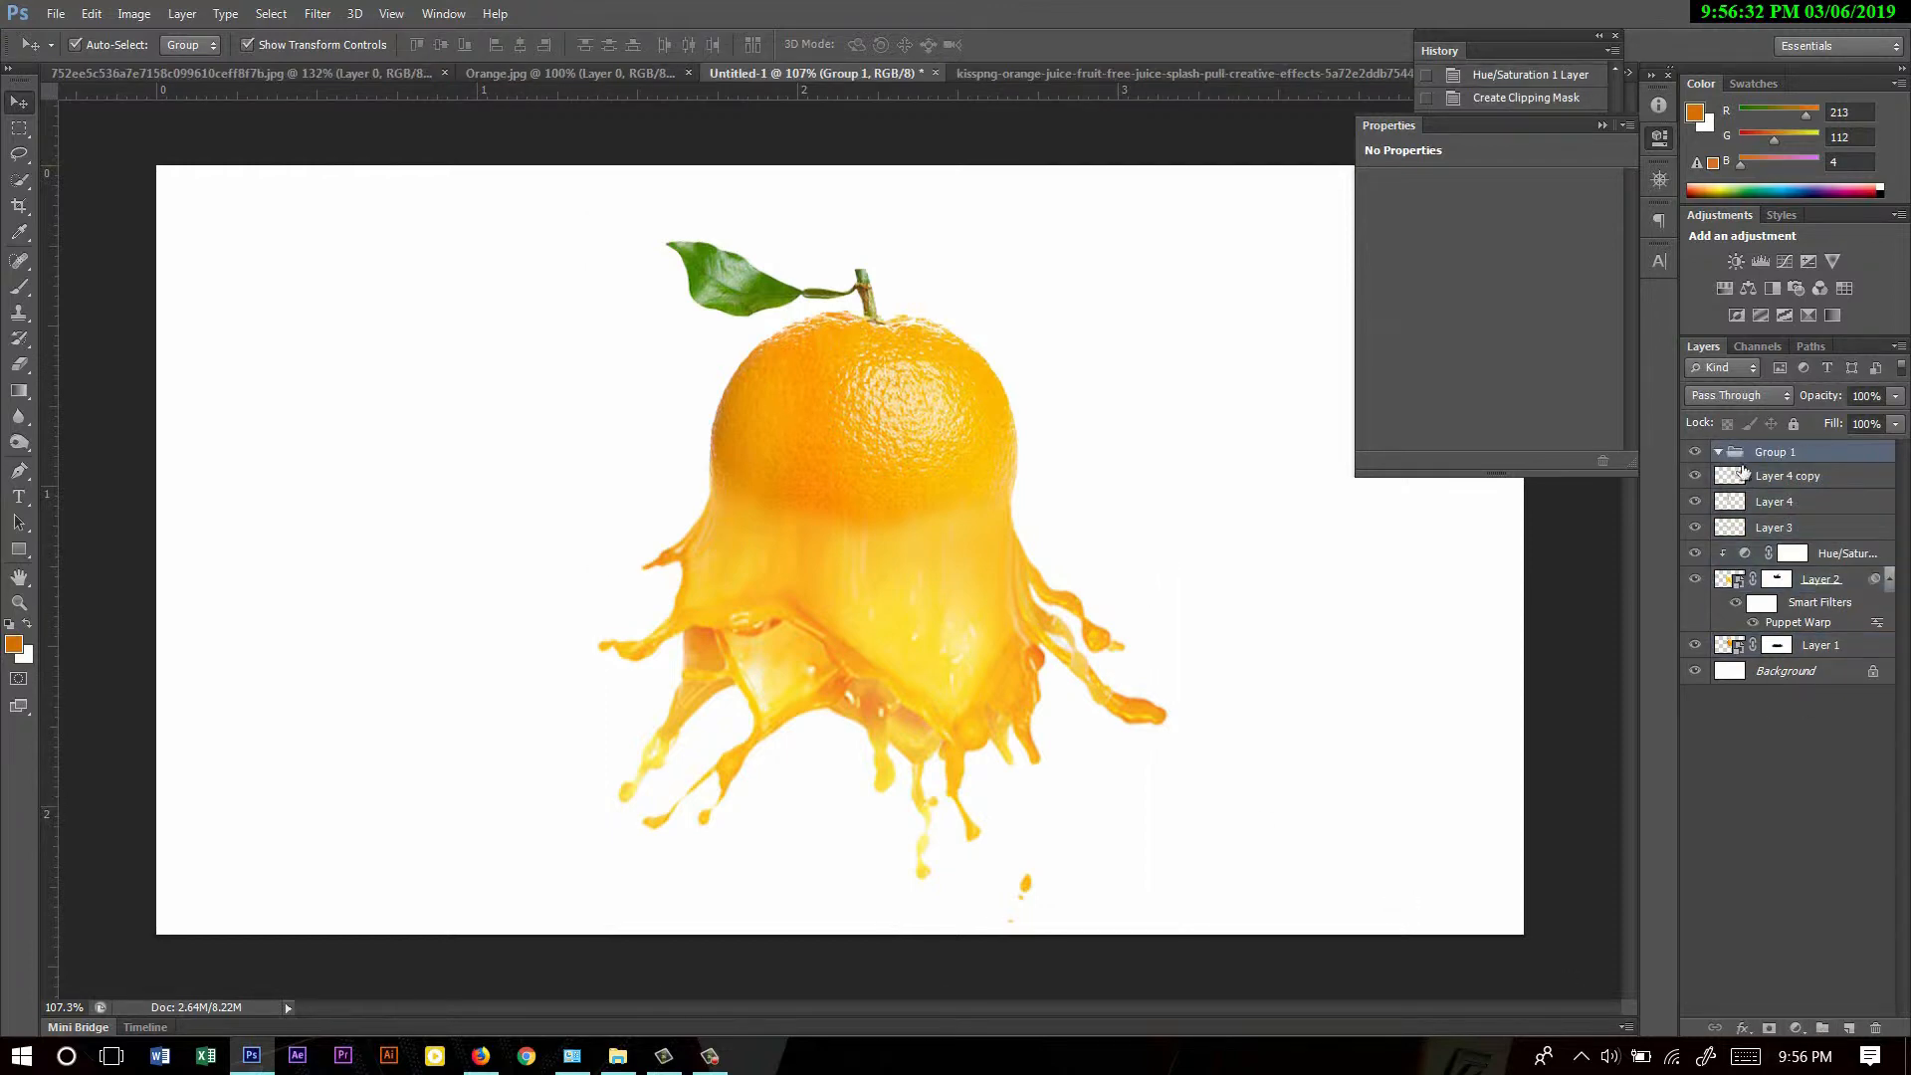
- Rasterize all fruit and splash layers from Layer 1 up to Layer 4 copy and merge them into one layer
left_click(1826, 478)
left_click(1819, 653, "shift")
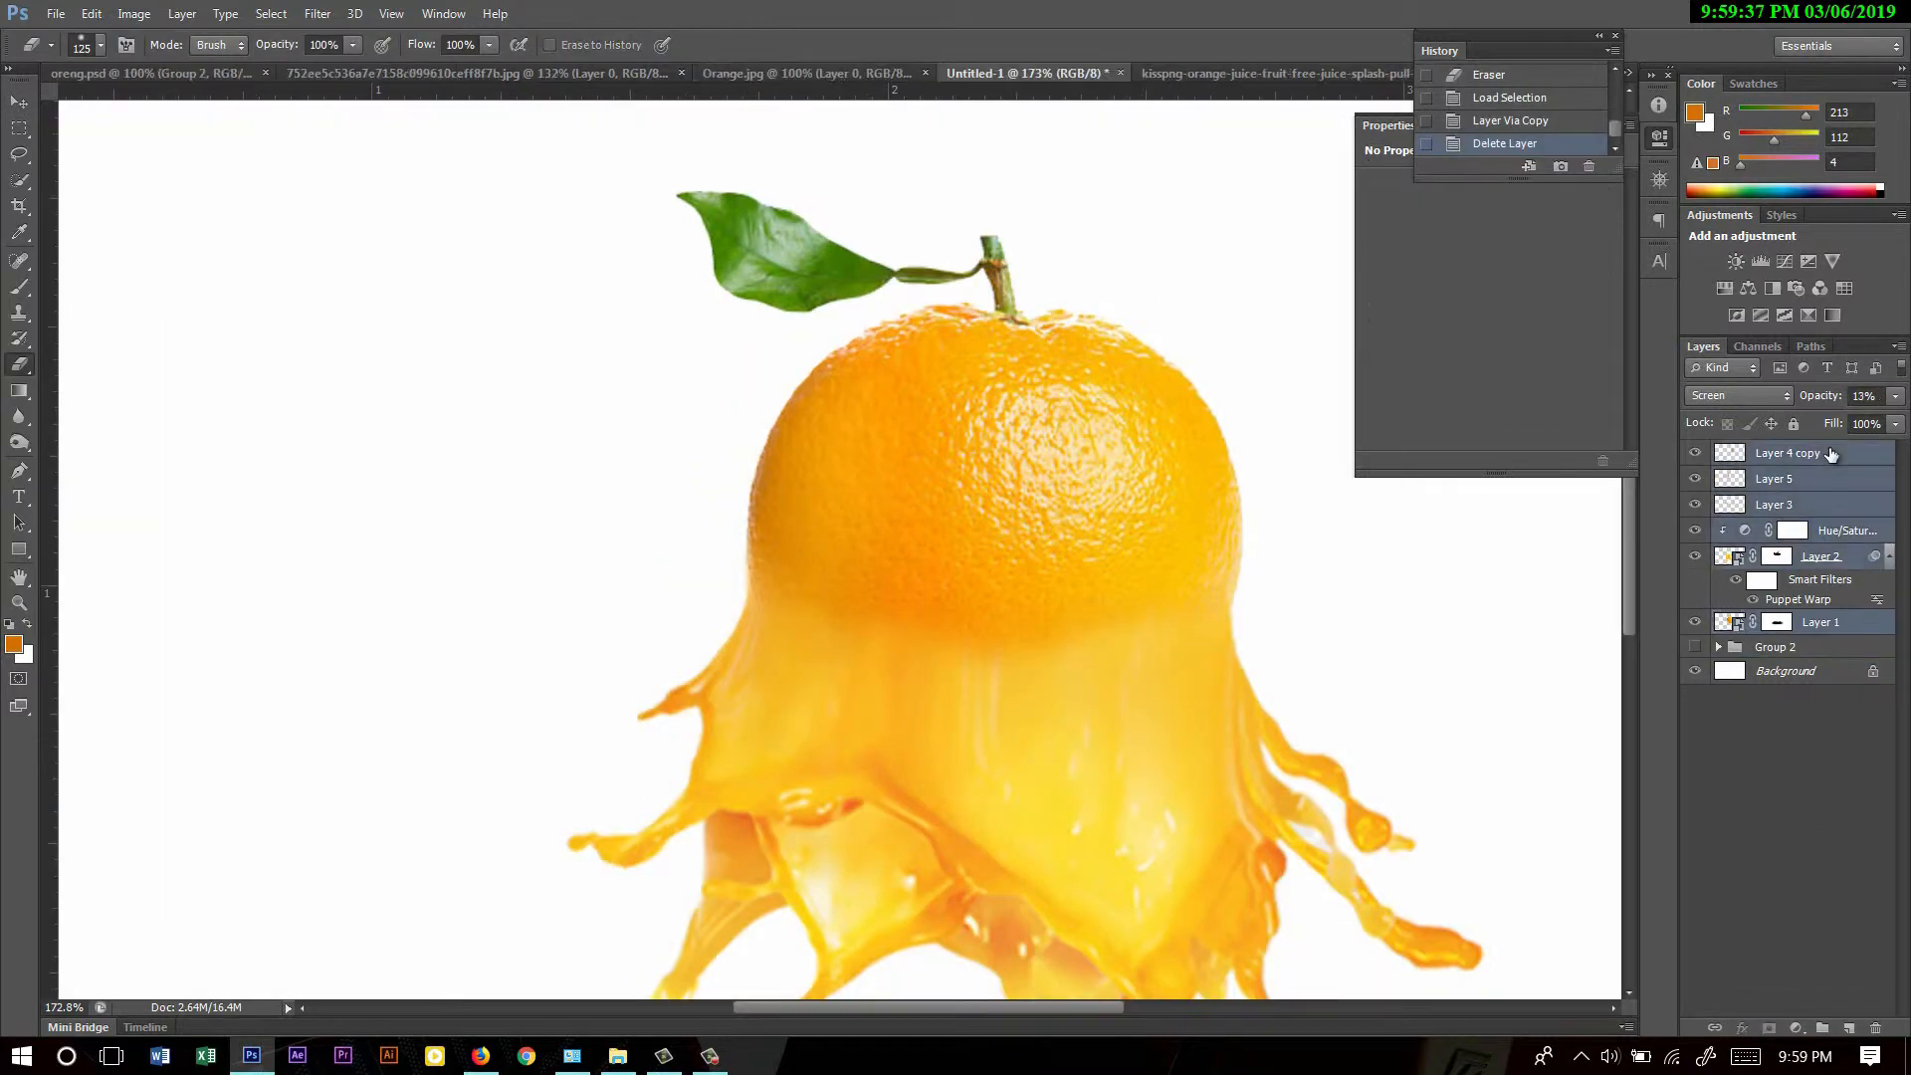
right_click(1792, 453)
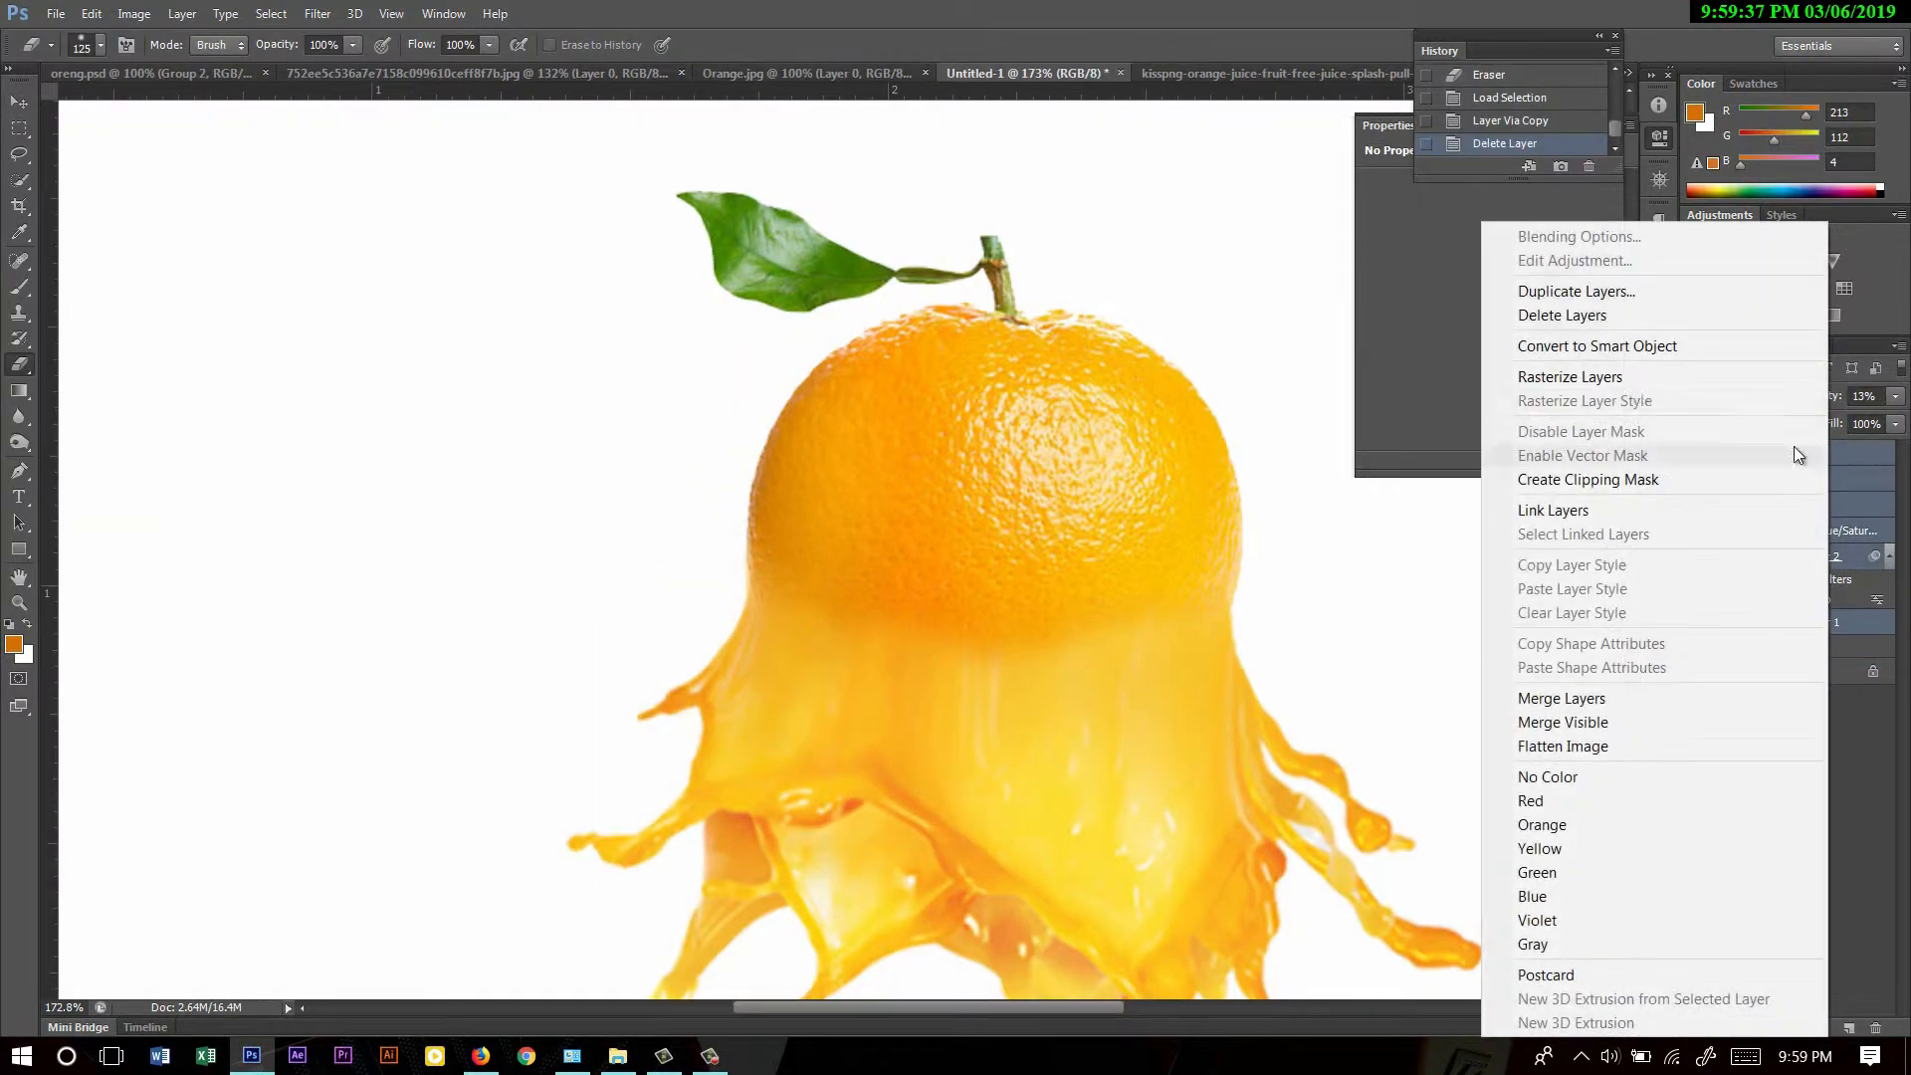
left_click(1603, 383)
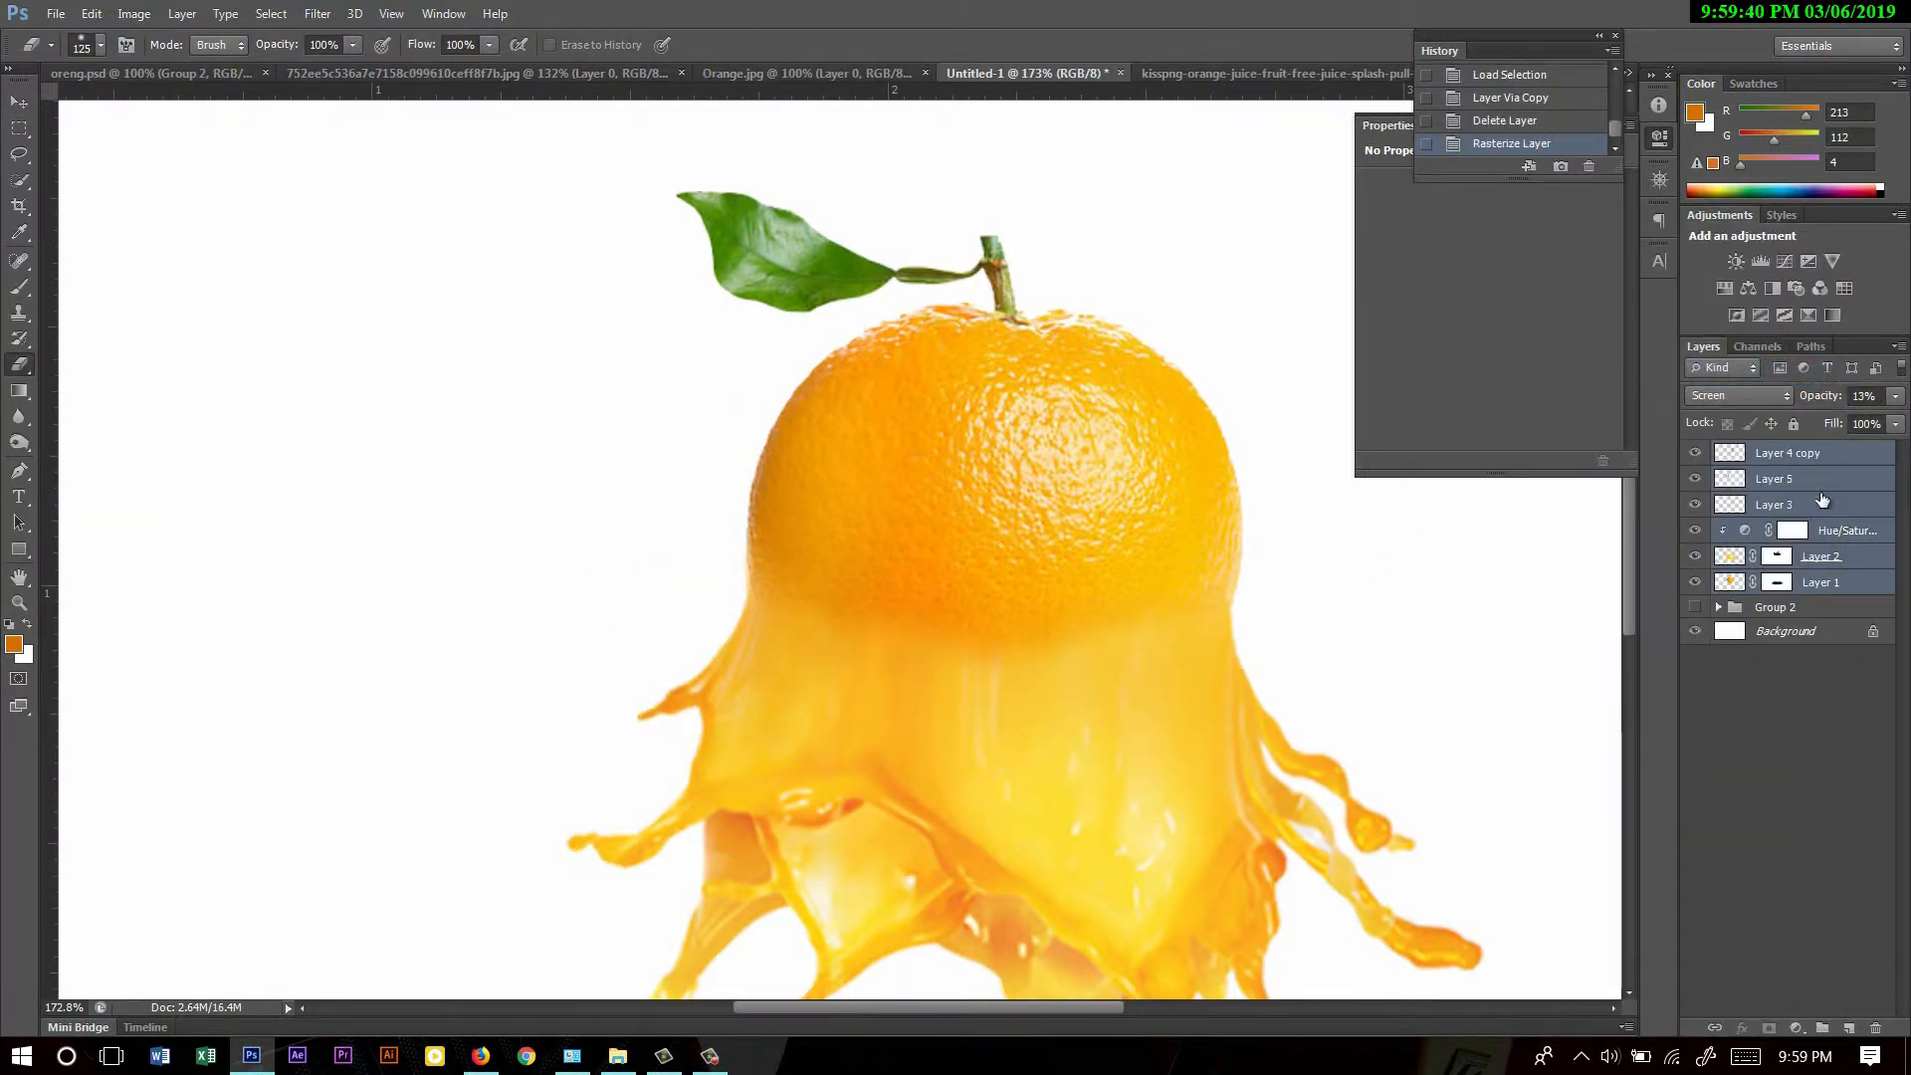
right_click(1823, 500)
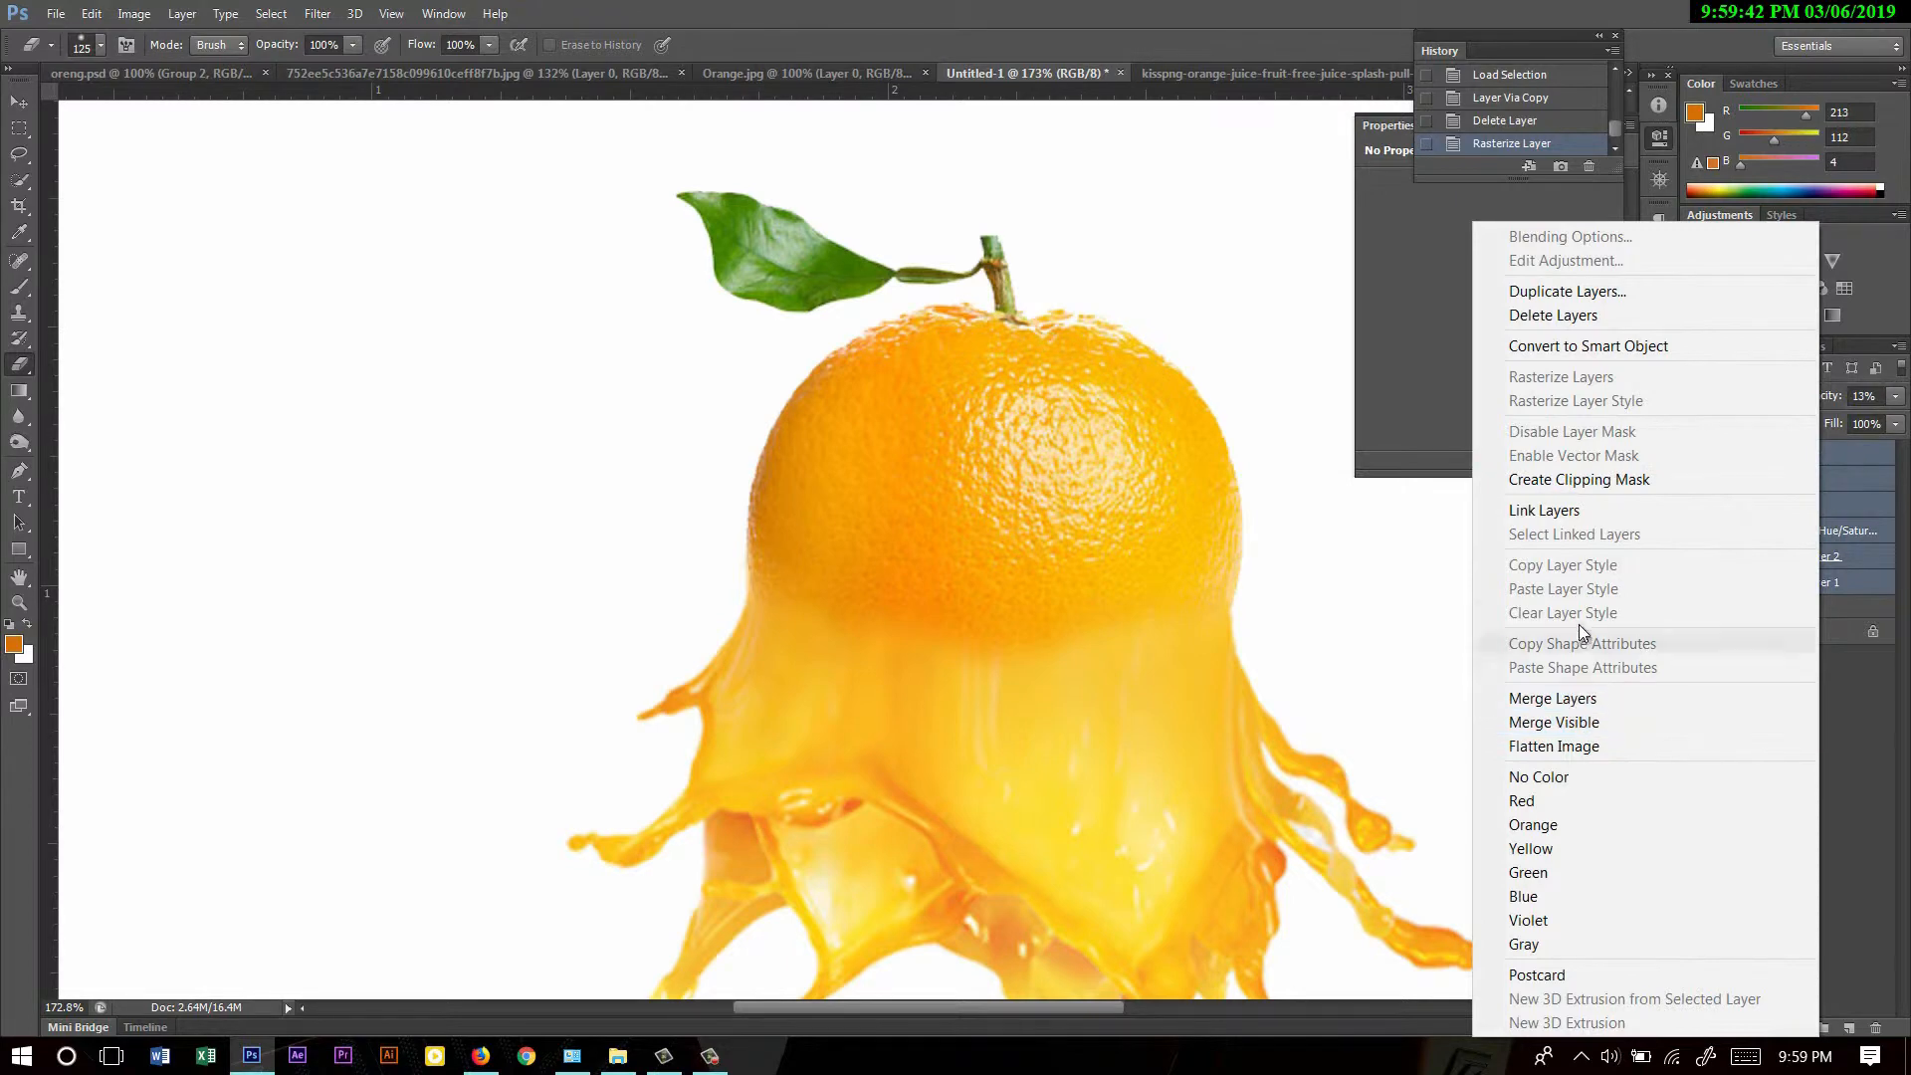
left_click(1583, 699)
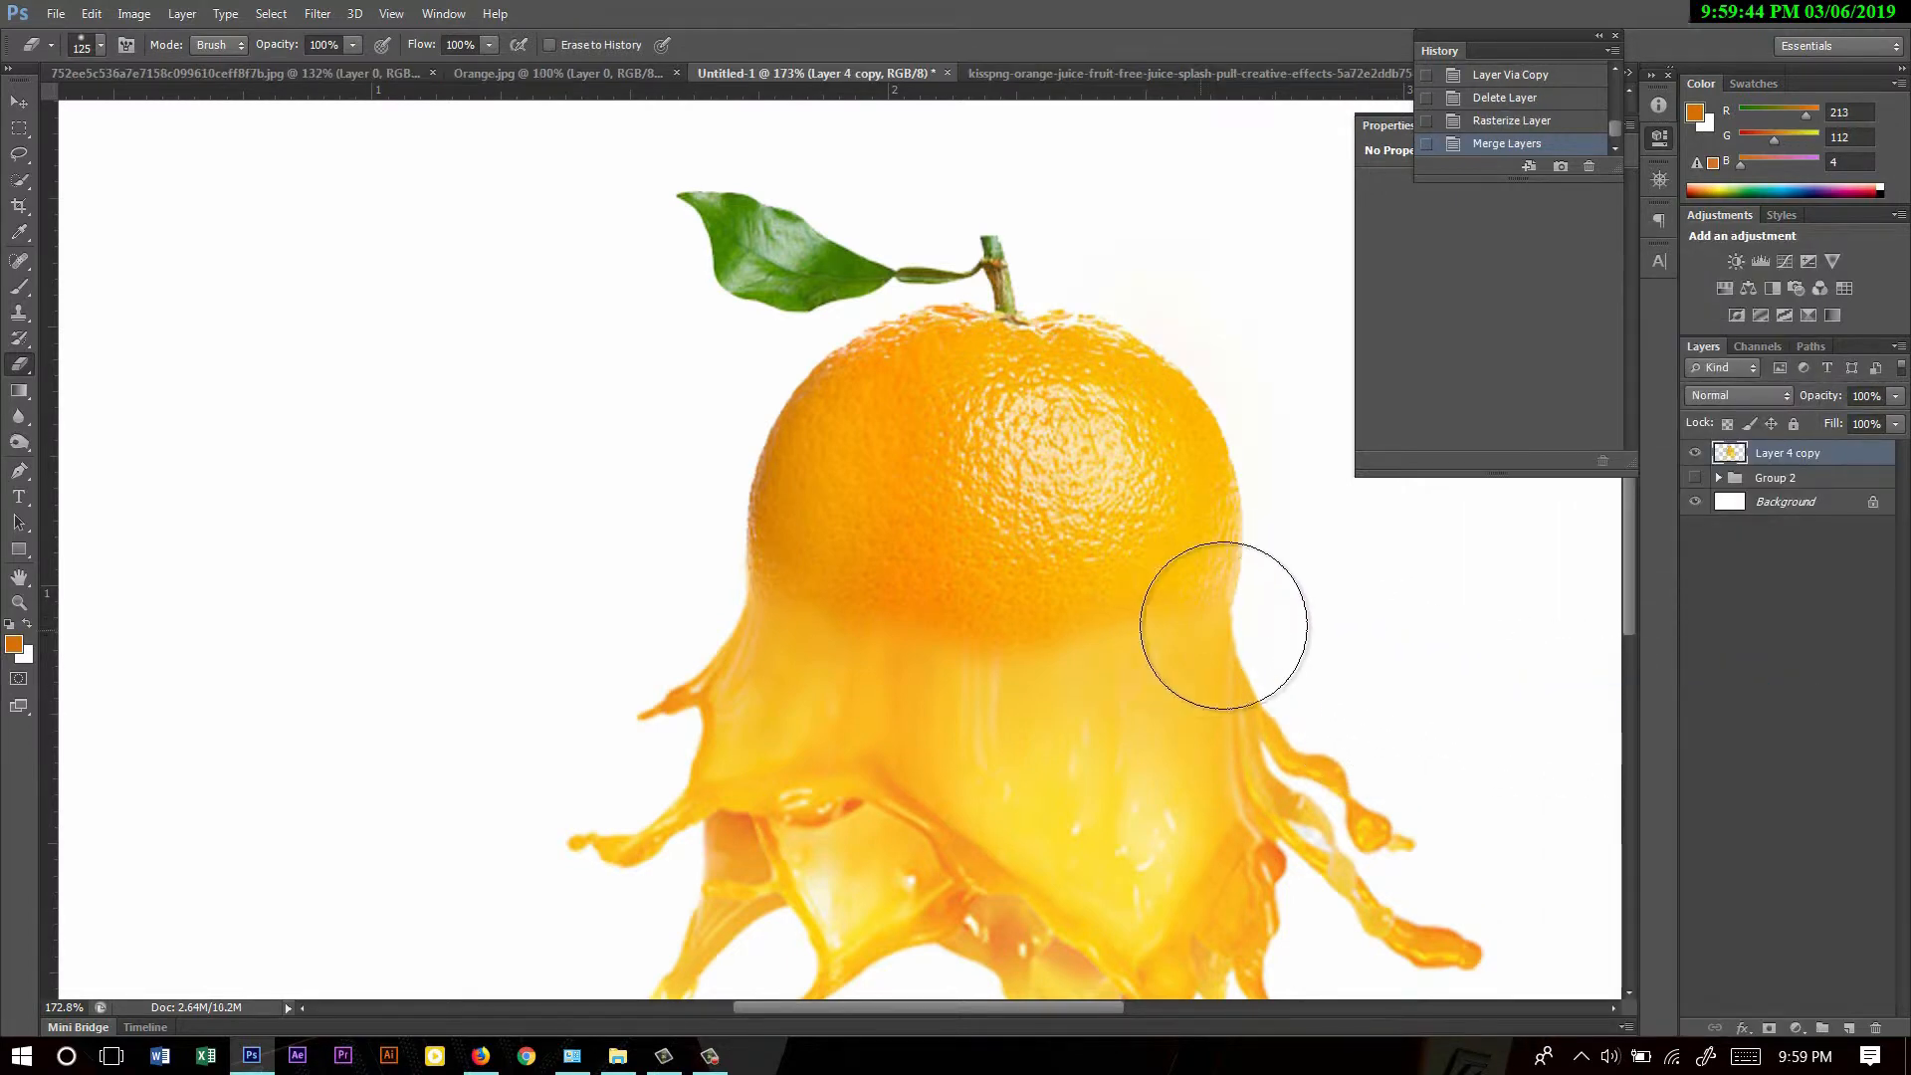
- Create a new layer above the merged image and sample the fruit's orange, RGB 251, 141, 0, for the Brush tool
scroll(1223, 625, "down", 2)
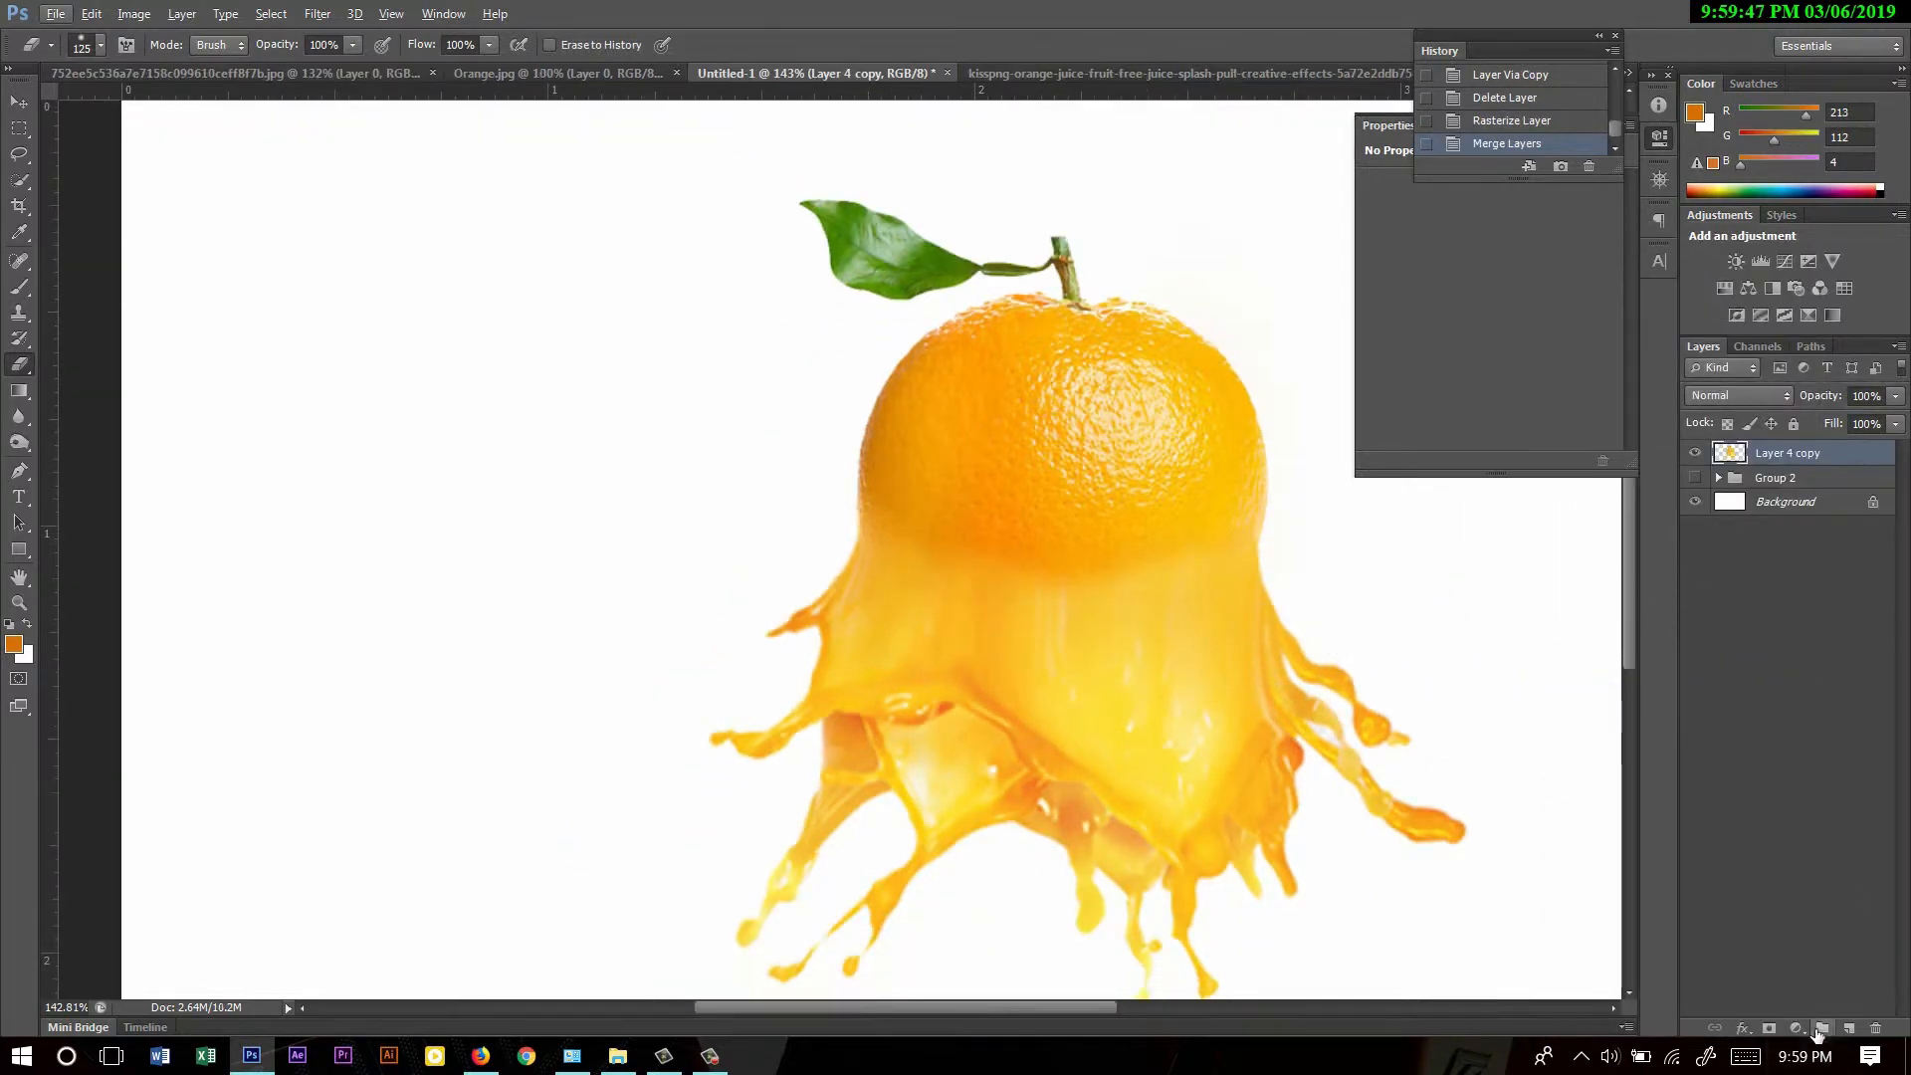
left_click(1847, 1029)
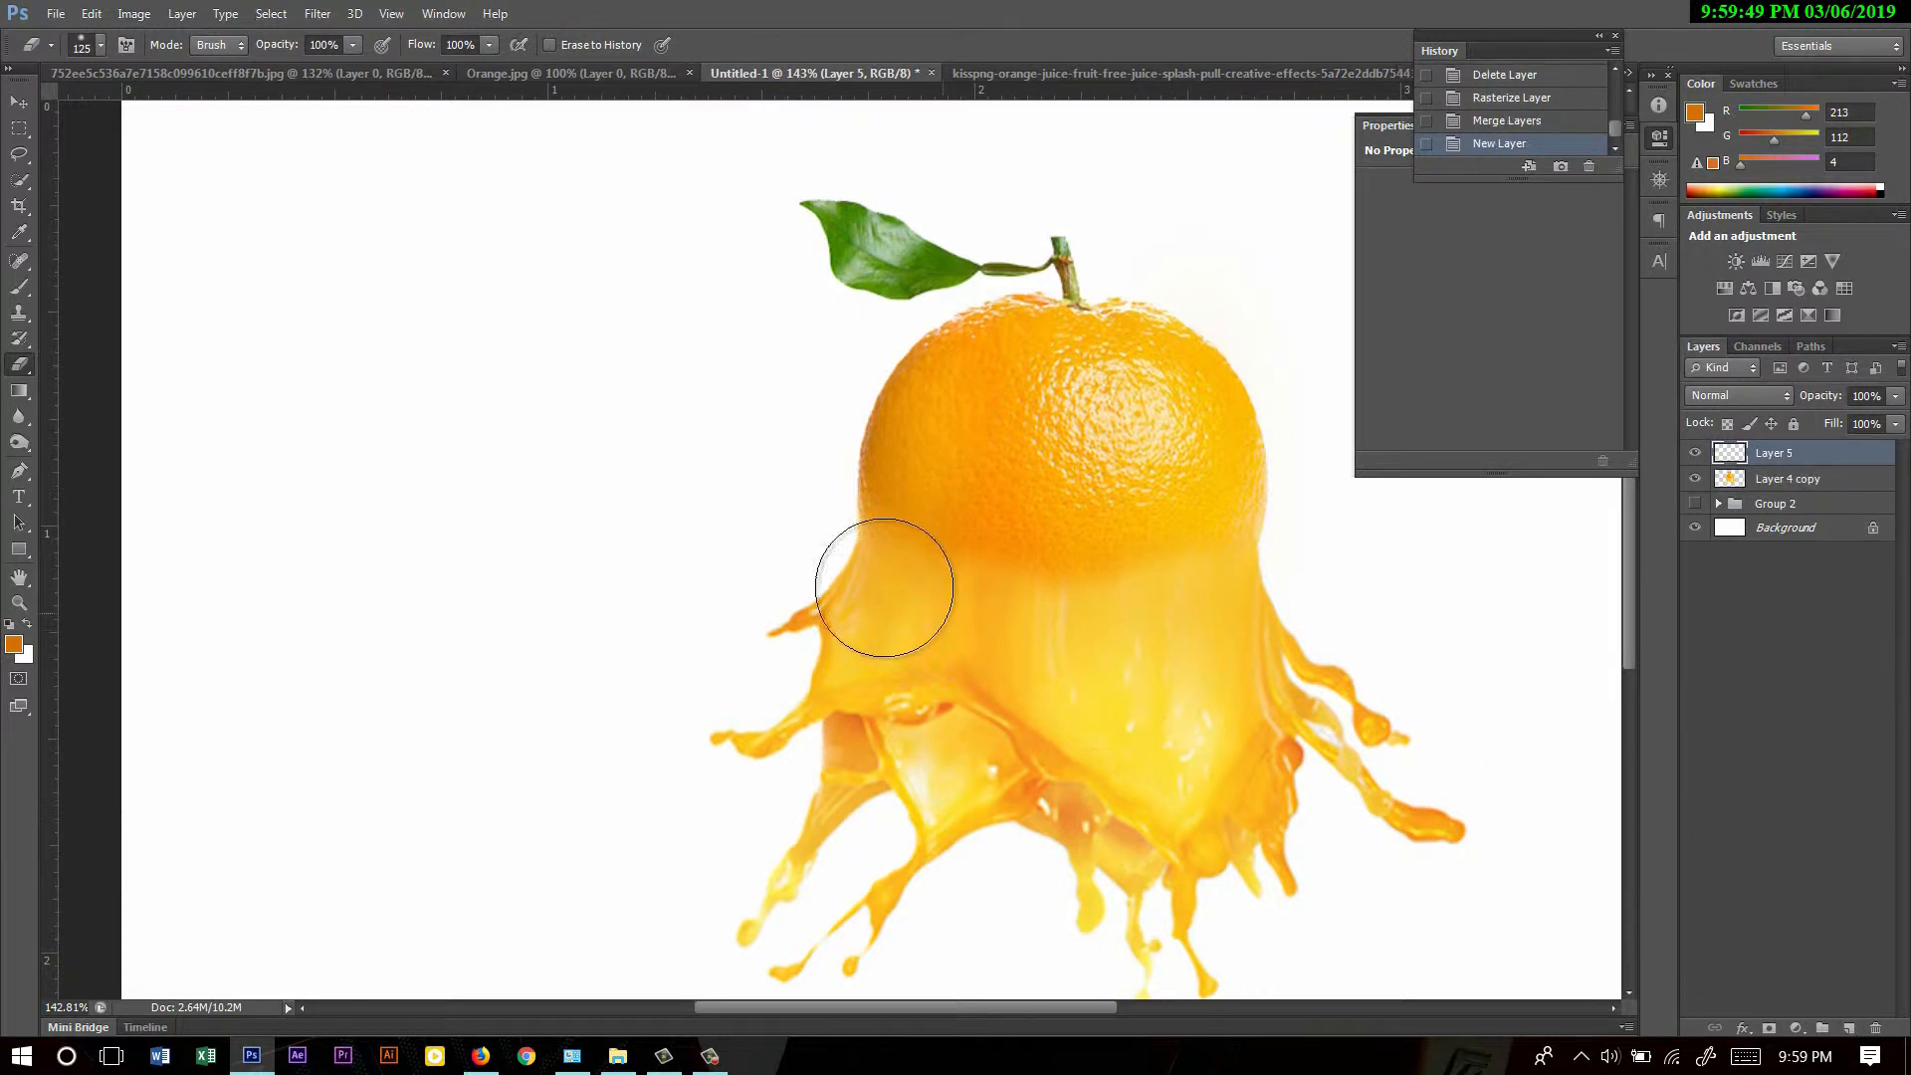
scroll(939, 610, "up", 2)
left_click_drag(1134, 586, 1050, 575)
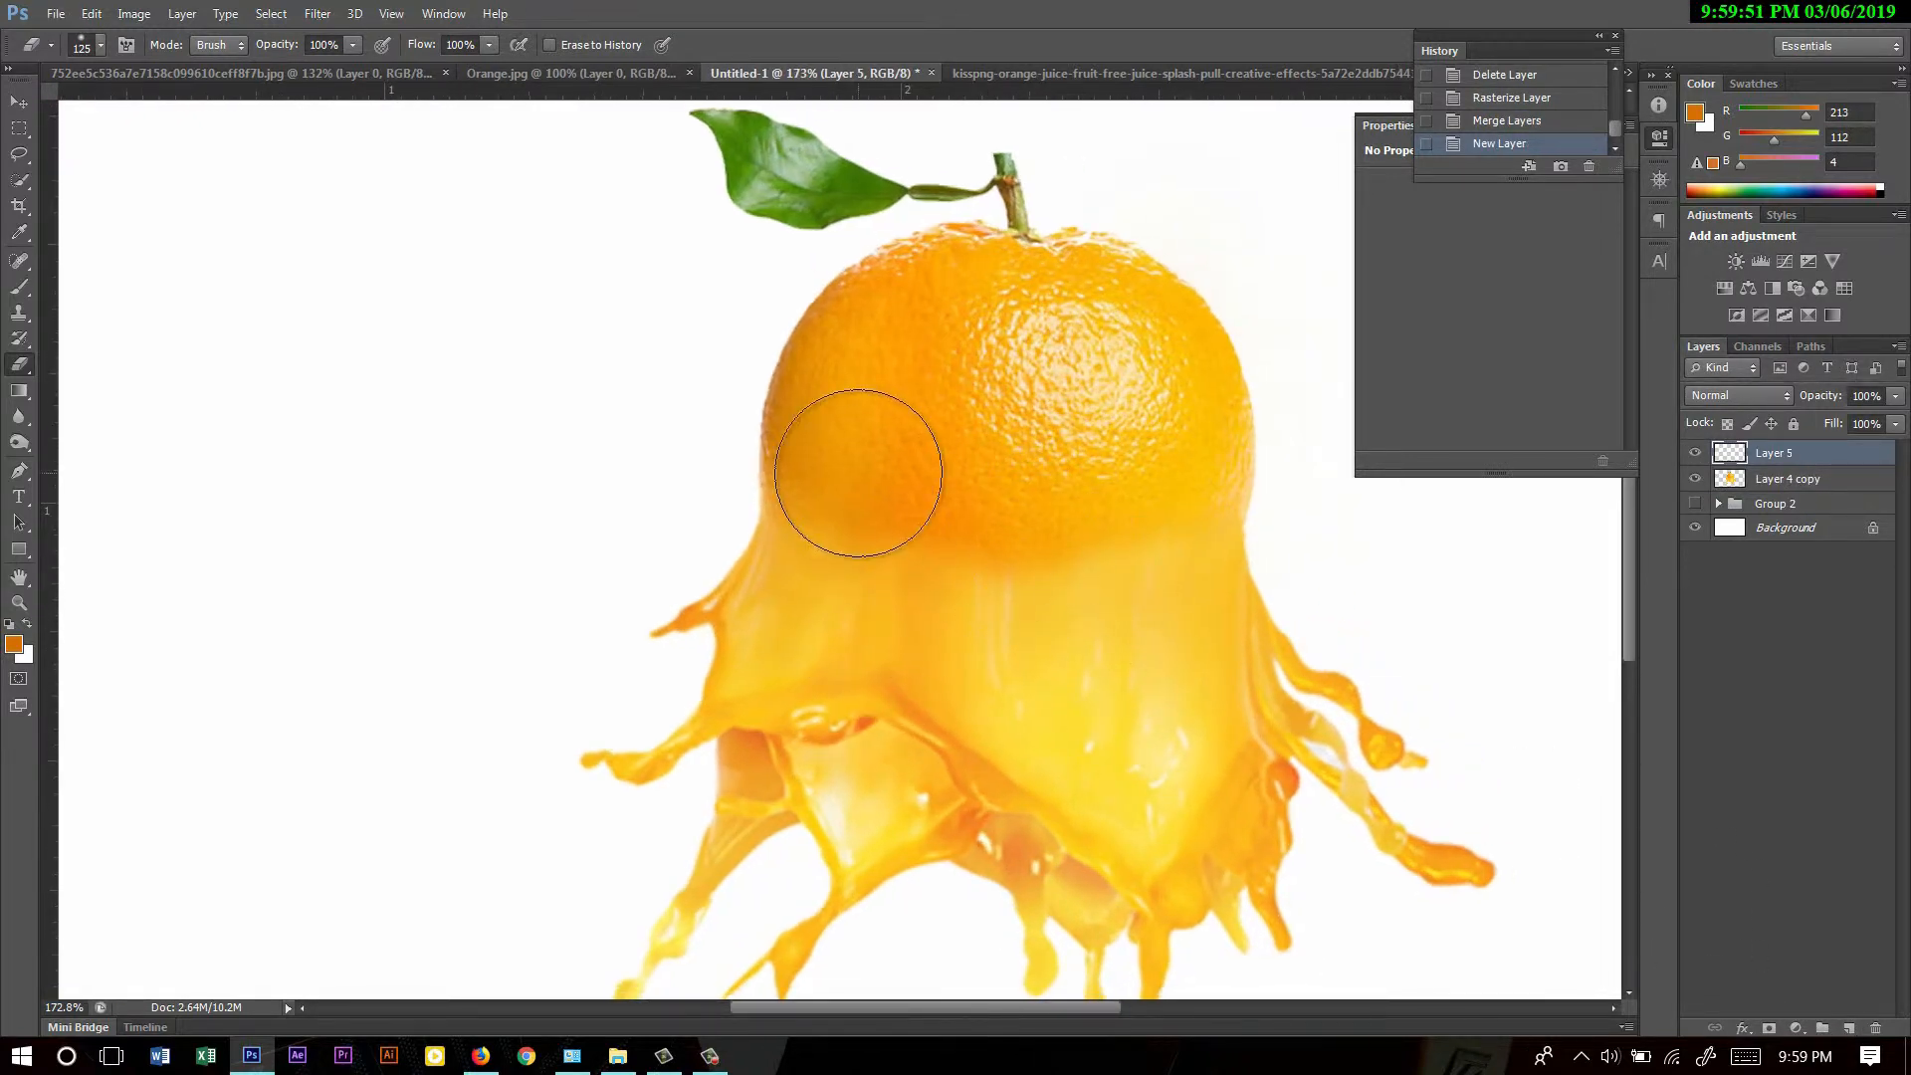
key("b")
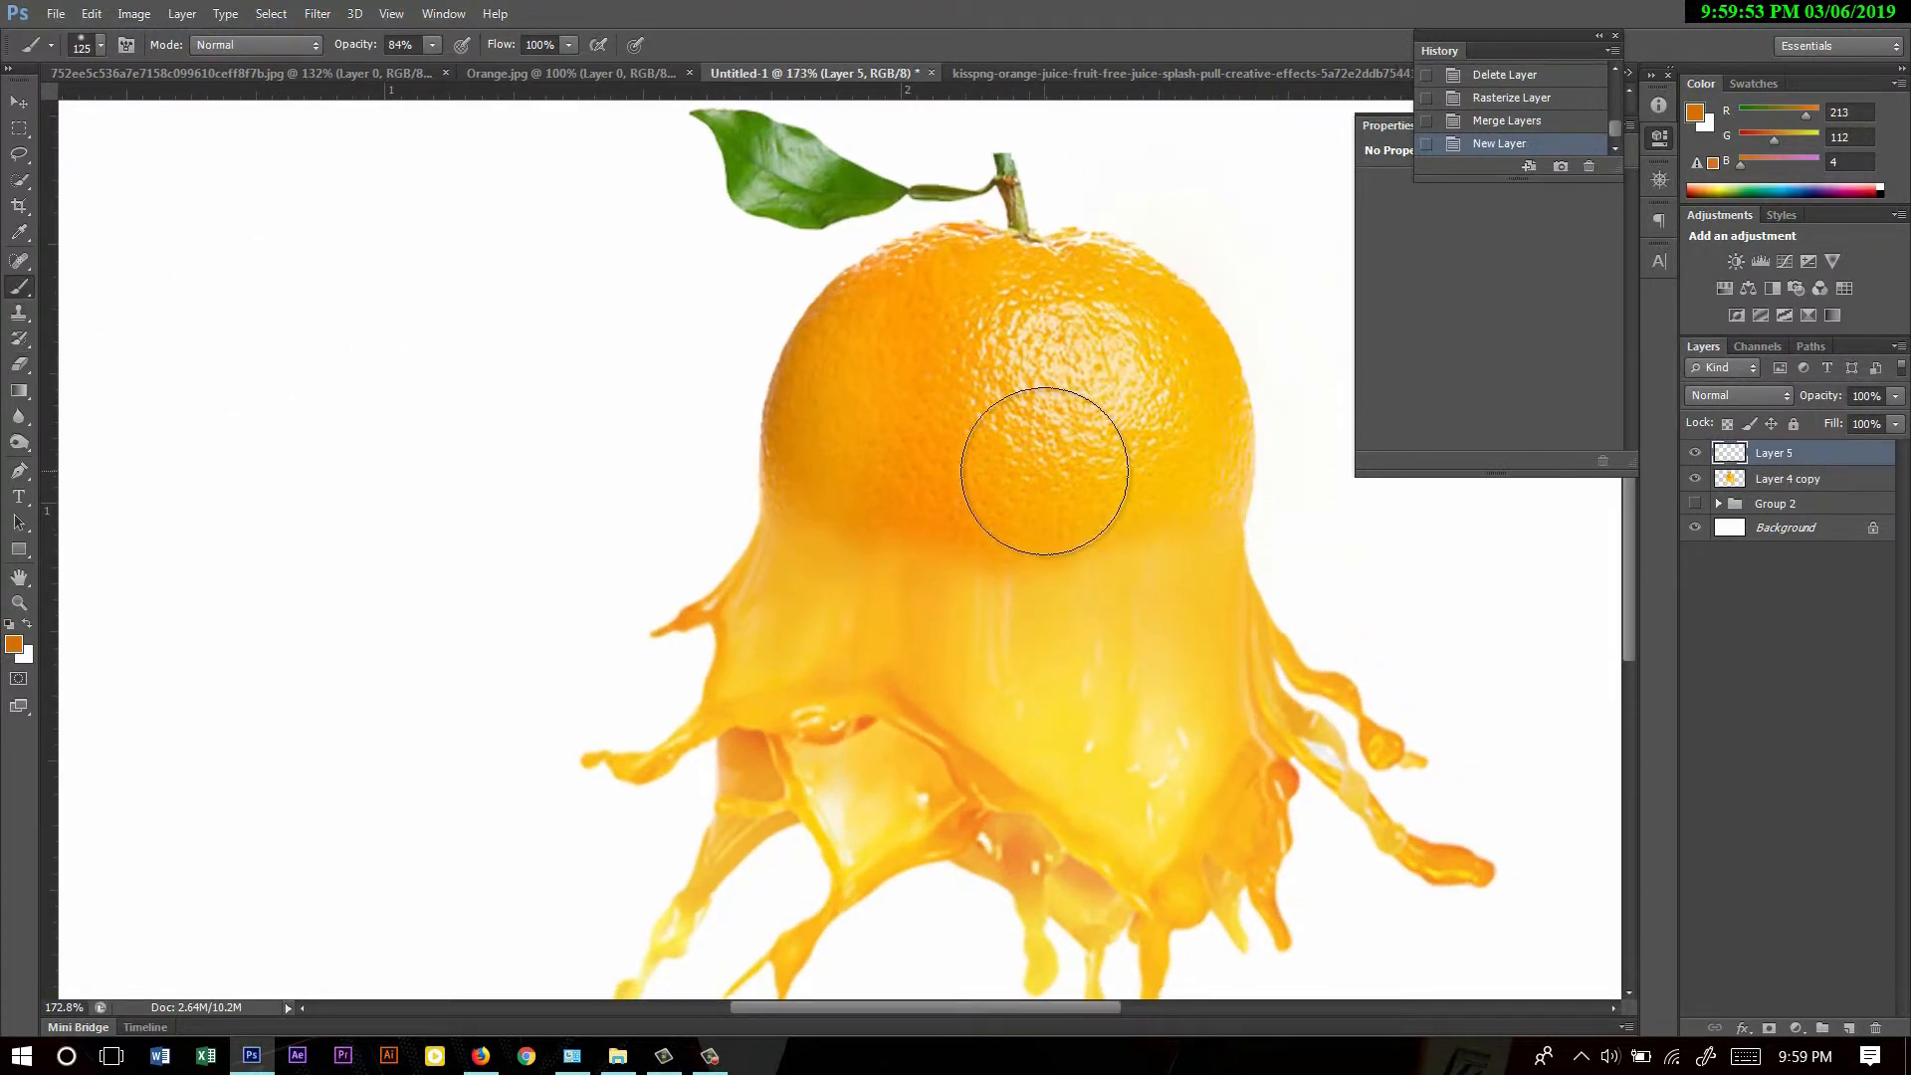
left_click(922, 487, "alt")
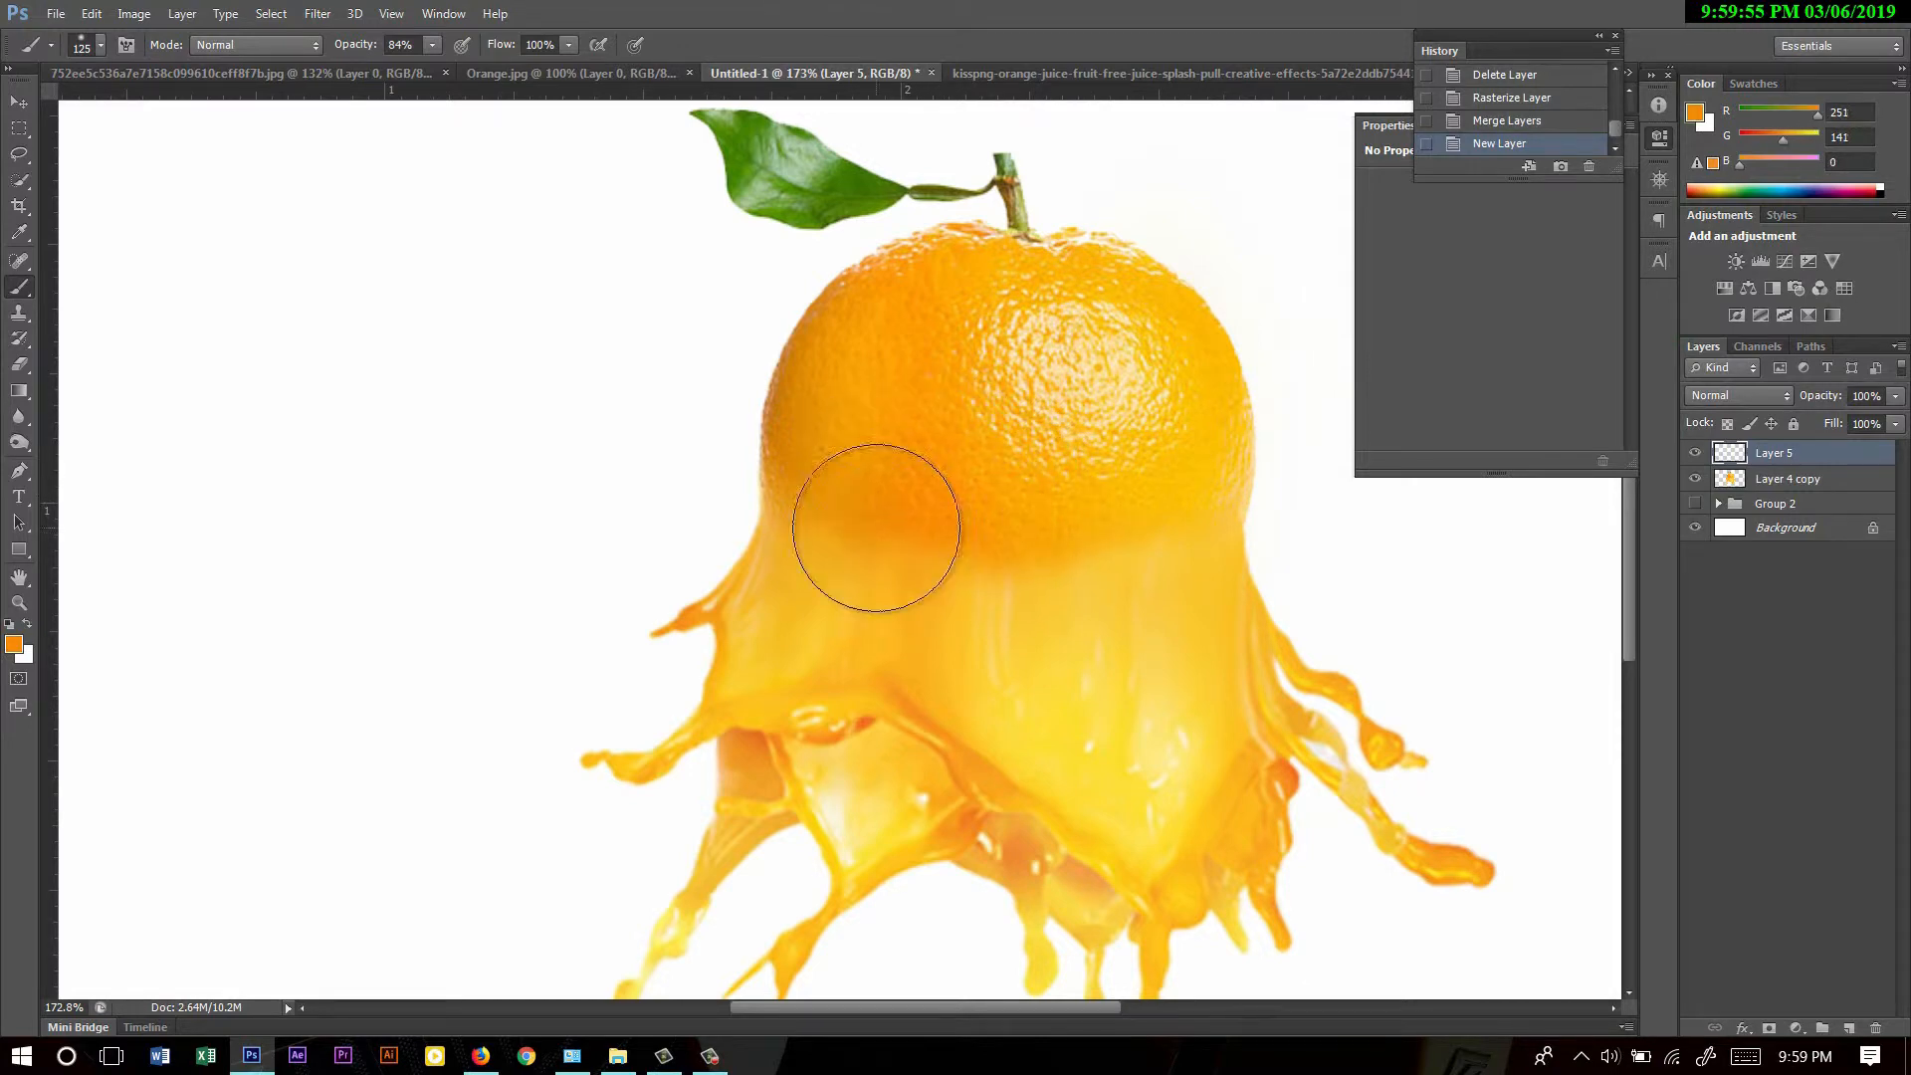
- Undo a trial brush dab on the seam and set the brush to size 70 and opacity 7%
left_click(858, 535)
key("ctrl+alt+z")
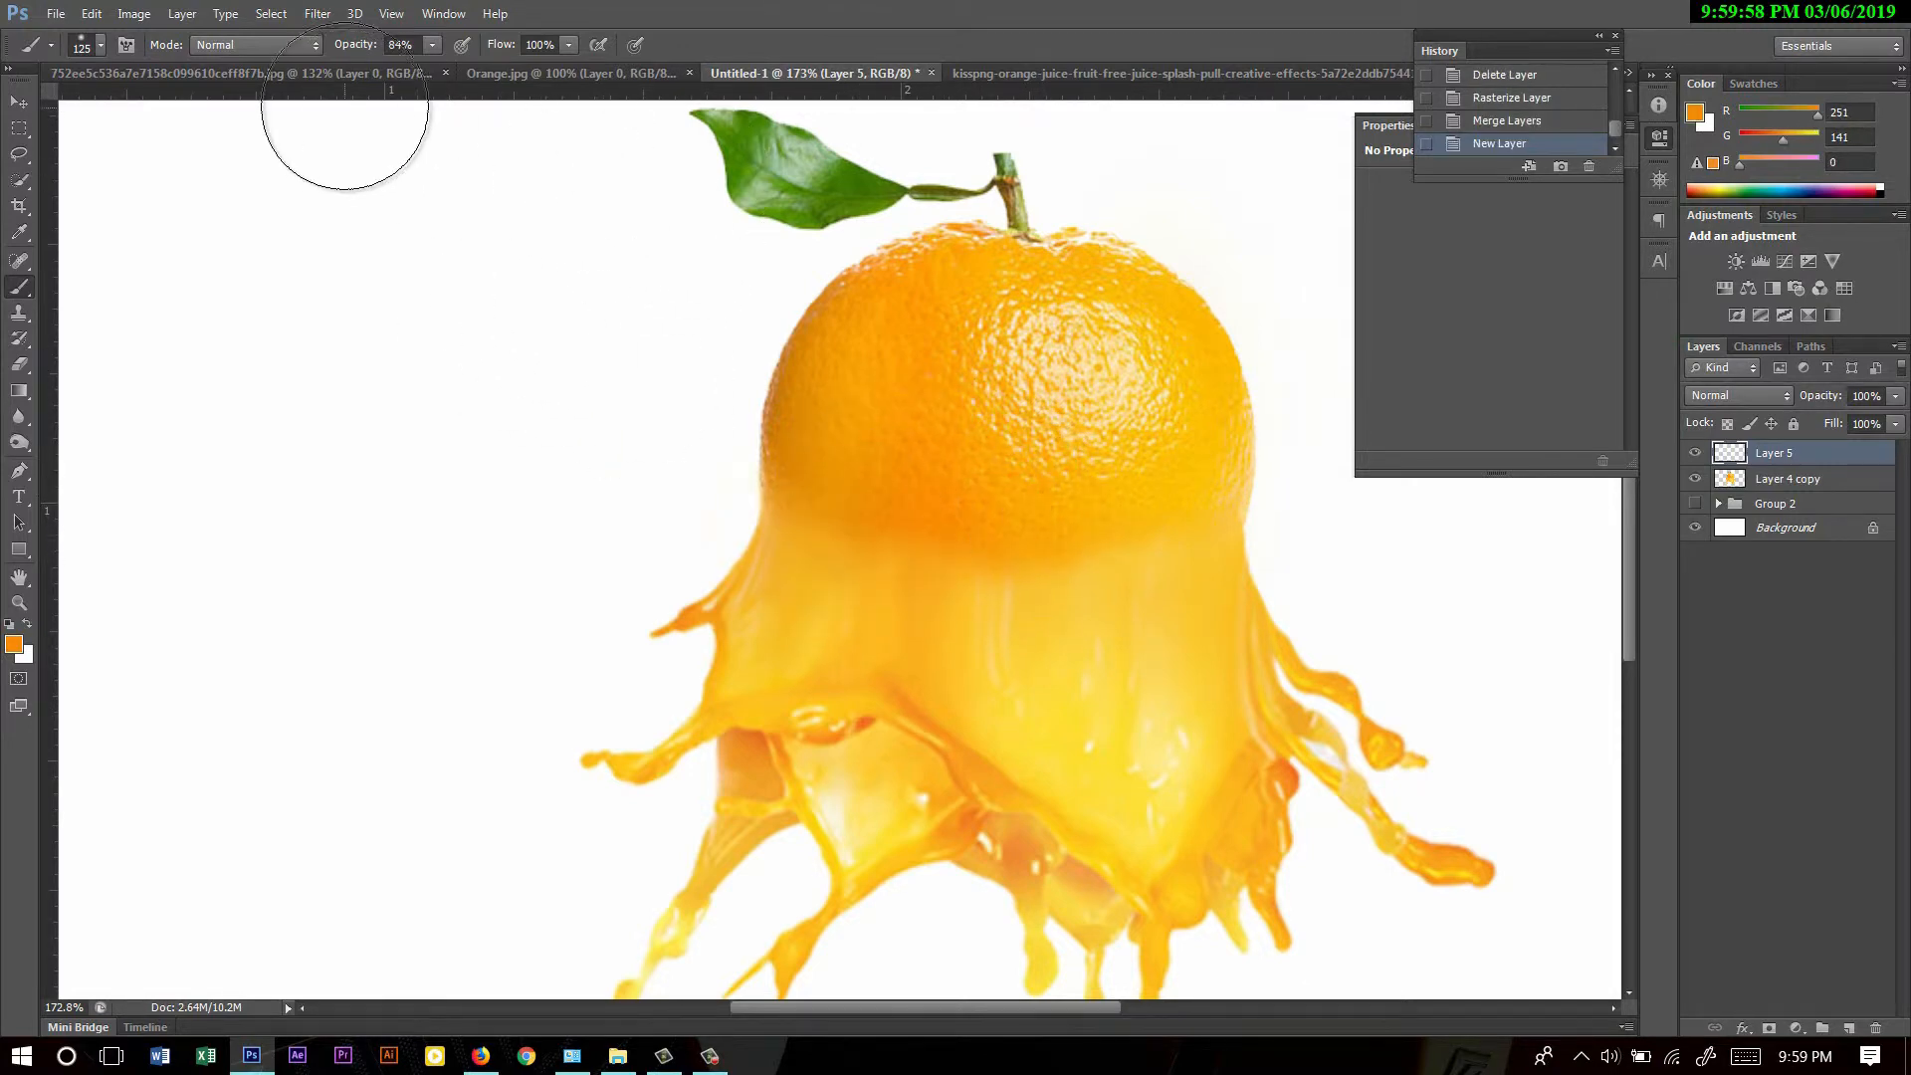
scroll(946, 550, "up", 1)
key("bracketleft")
key("bracketleft")
key("bracketleft")
key("bracketleft")
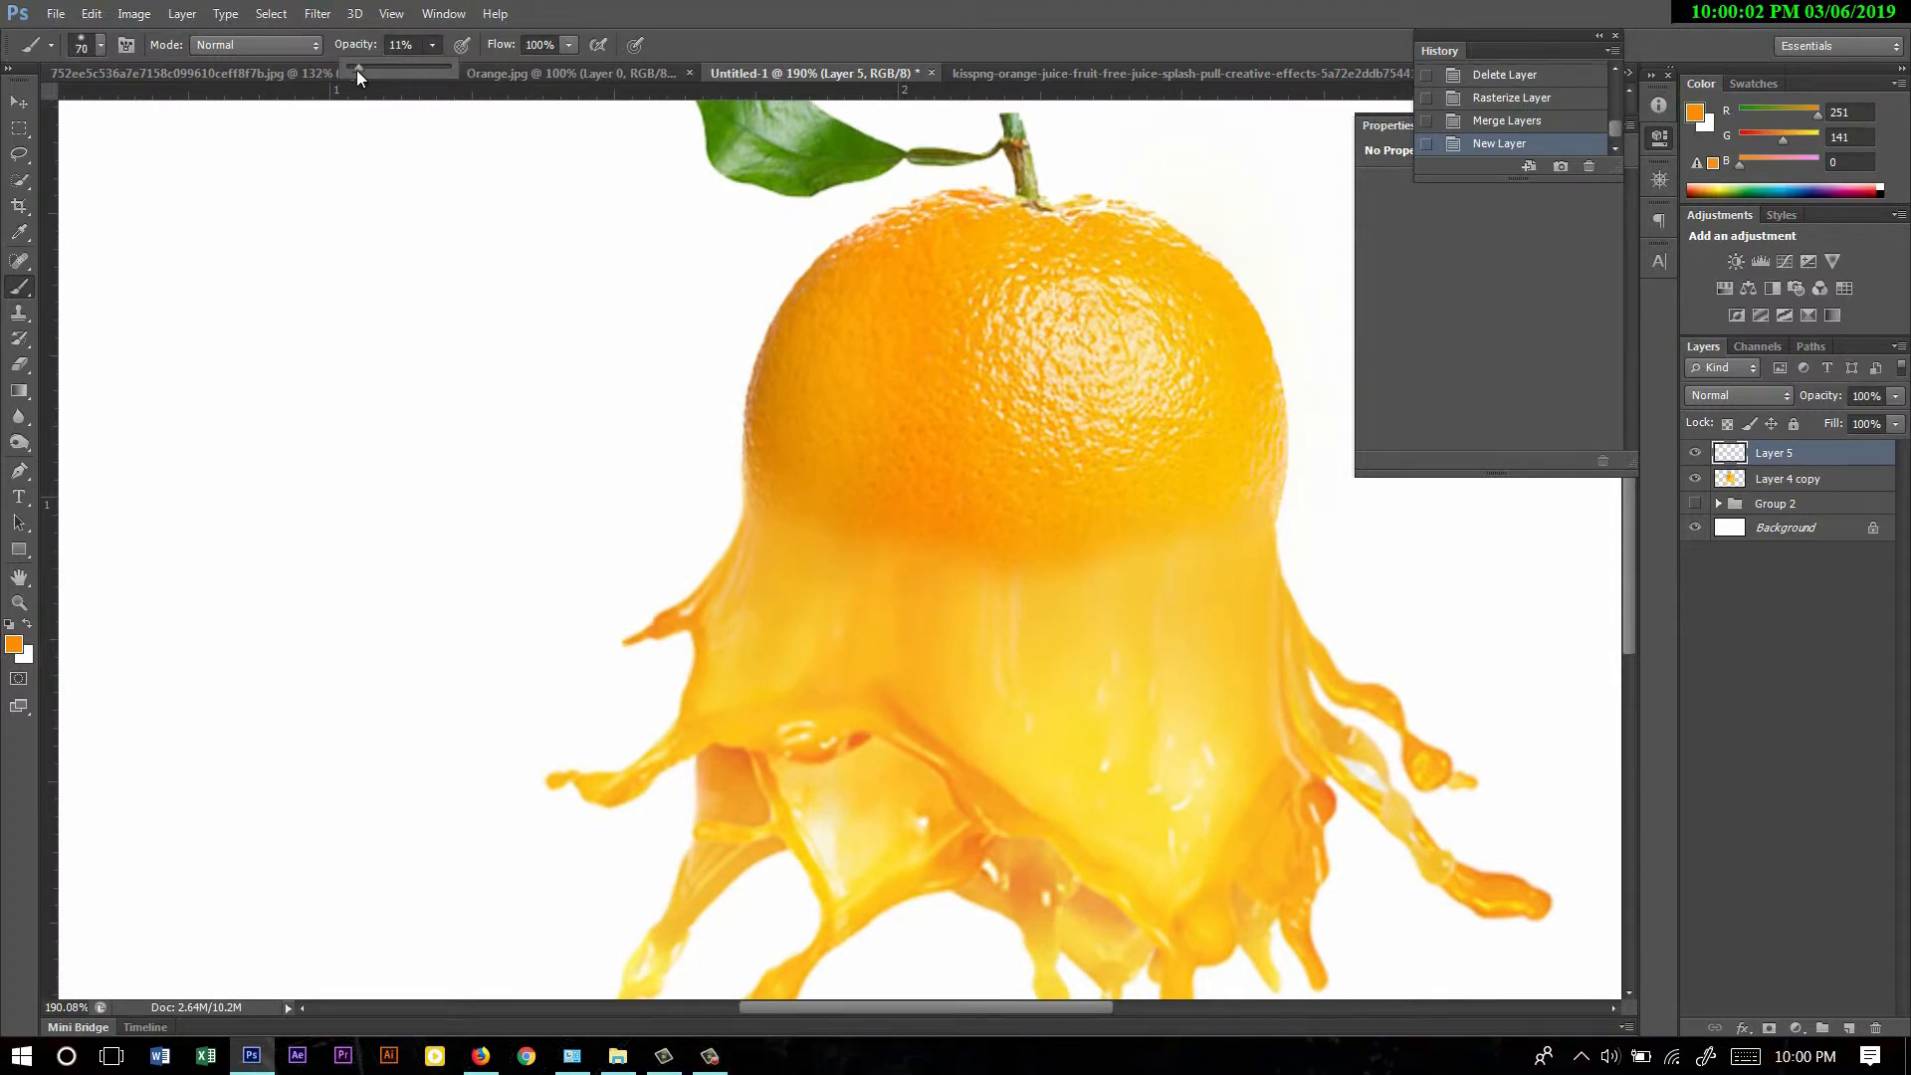
left_click_drag(358, 71, 354, 71)
- Paint over the seam between the orange and the splash on Layer 5, using sampled oranges RGB 250, 138, 6 and RGB 250, 167, 6
scroll(908, 624, "up", 2)
left_click(918, 515, "alt")
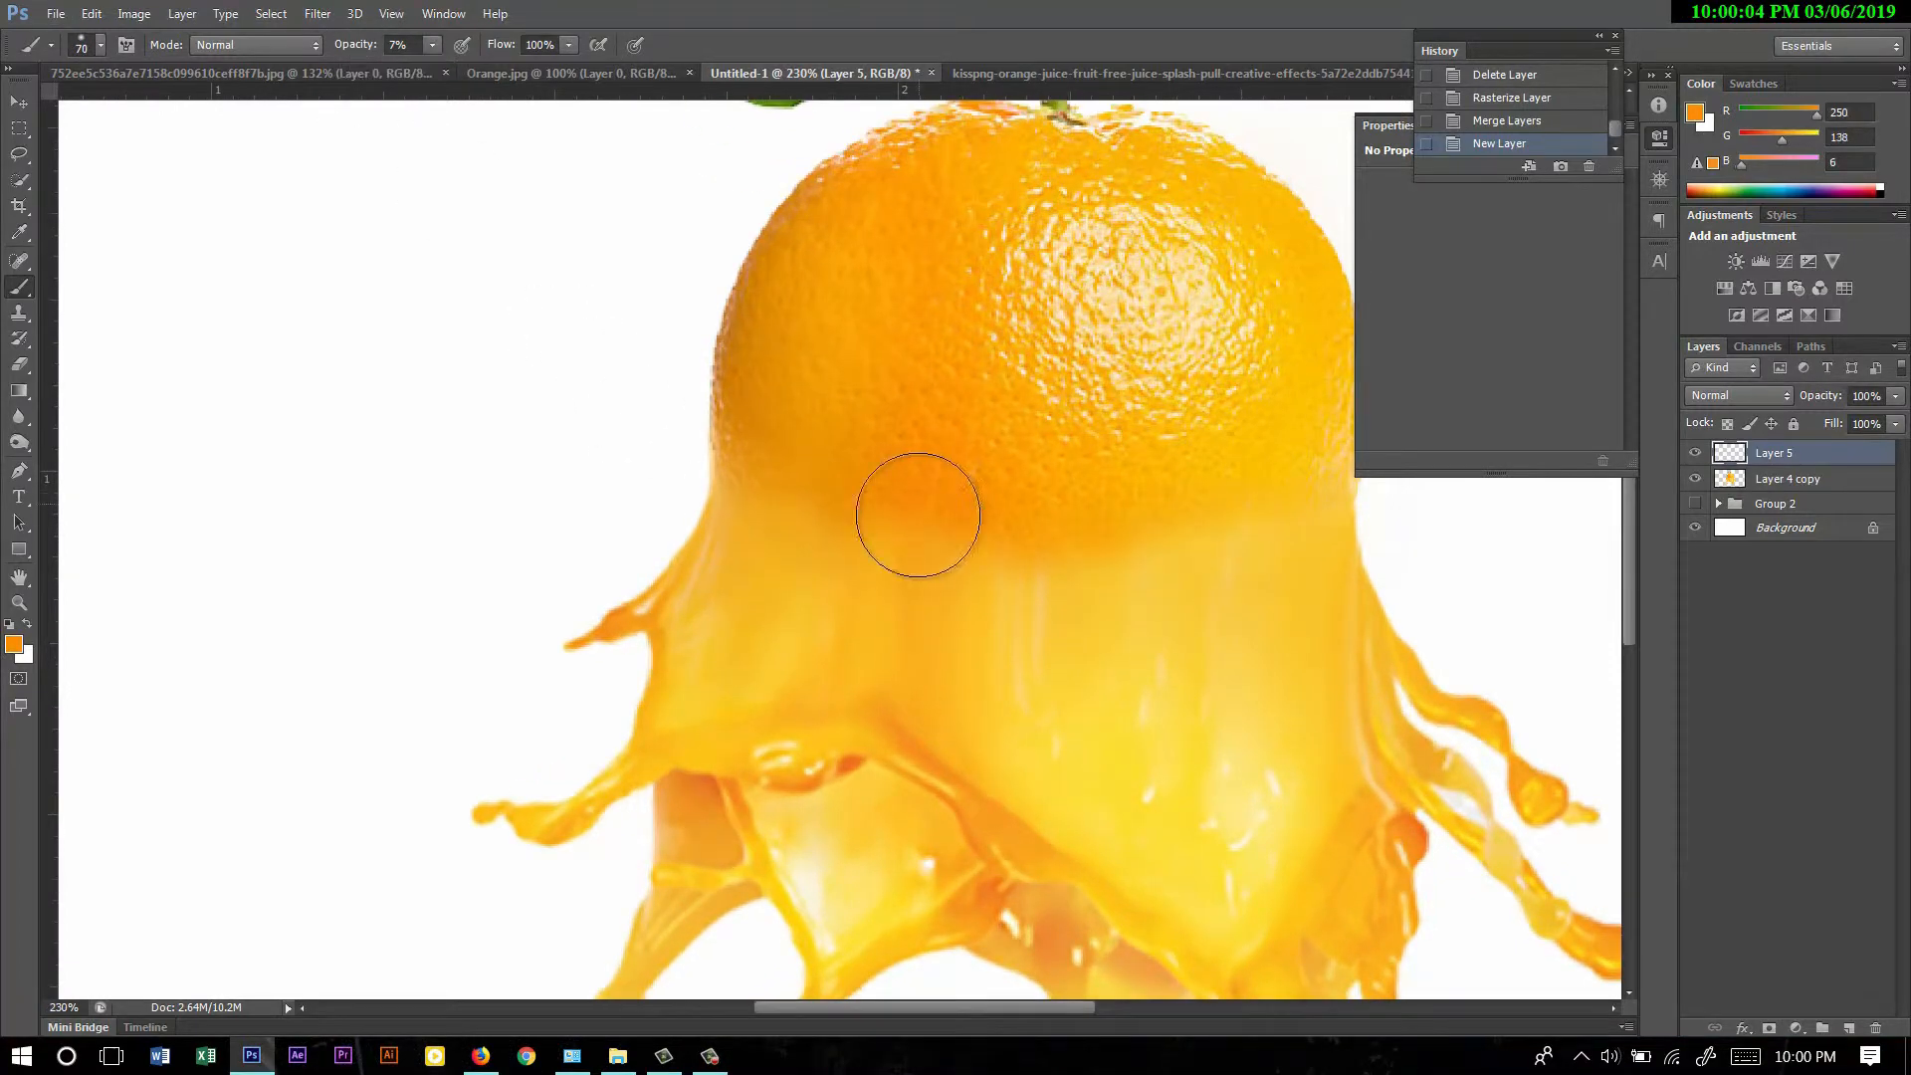
mouse_move(918, 514)
left_mouse_down()
mouse_move(911, 568)
mouse_move(936, 512)
mouse_move(998, 602)
mouse_move(978, 540)
mouse_move(1160, 586)
left_mouse_up()
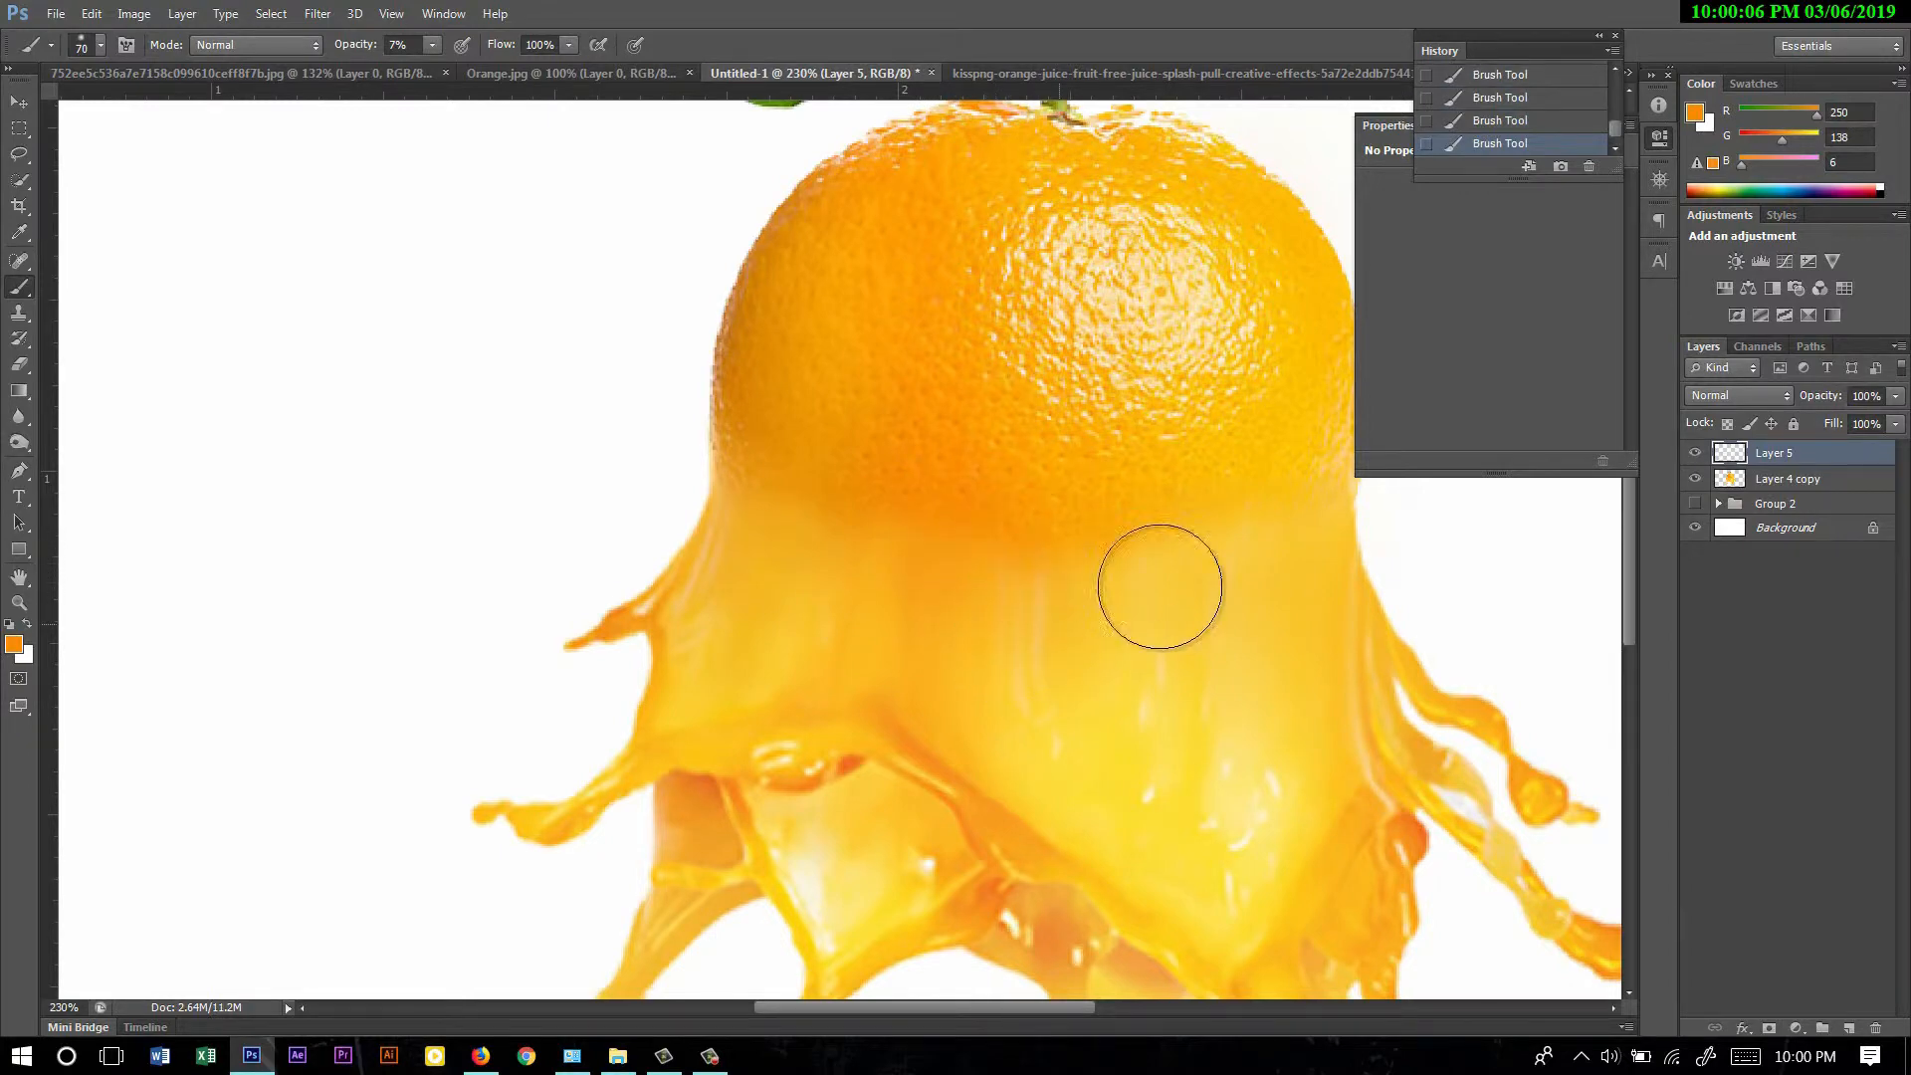
scroll(1096, 572, "right", 3)
left_click(862, 486, "alt")
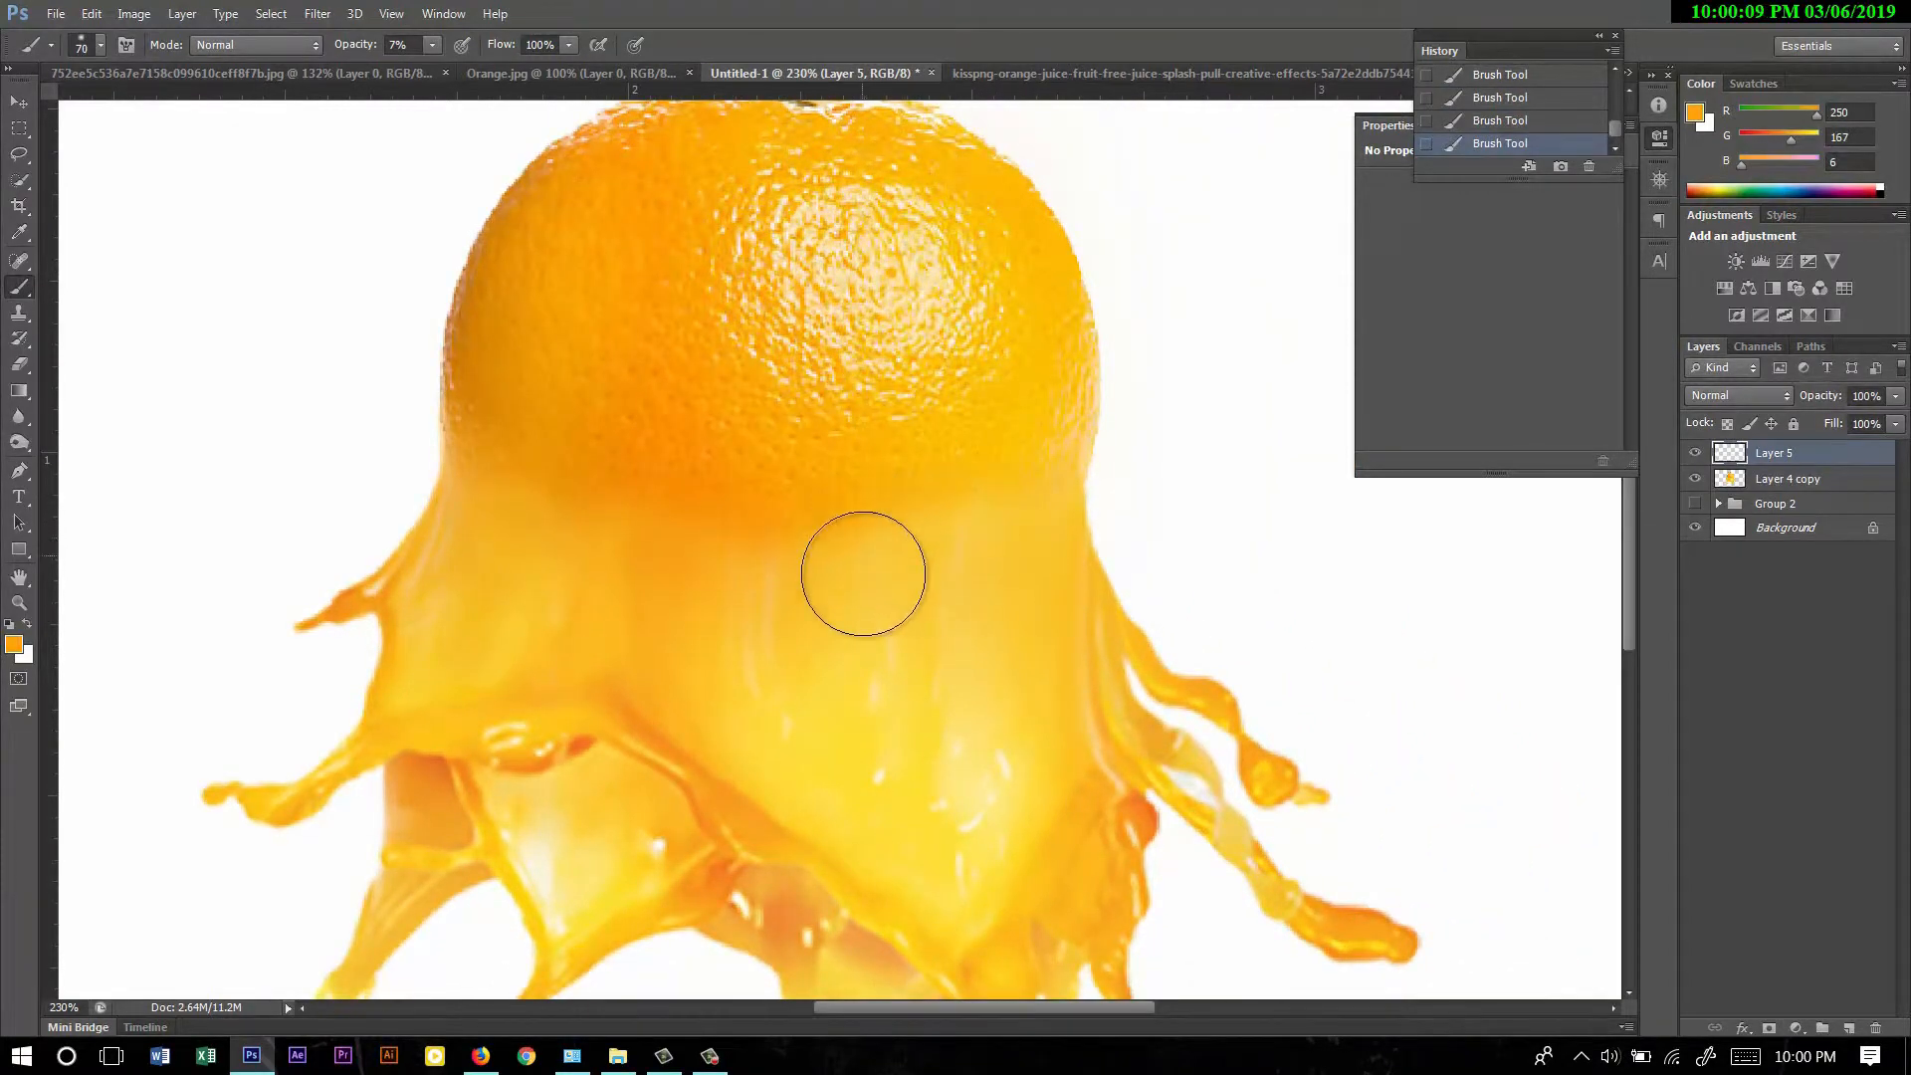
mouse_move(863, 573)
left_mouse_down()
mouse_move(841, 518)
mouse_move(822, 641)
mouse_move(1036, 433)
mouse_move(992, 645)
mouse_move(1022, 438)
mouse_move(938, 629)
mouse_move(930, 551)
mouse_move(889, 604)
mouse_move(829, 520)
mouse_move(813, 544)
mouse_move(838, 675)
mouse_move(944, 481)
mouse_move(937, 691)
mouse_move(843, 589)
left_mouse_up()
left_click_drag(993, 588, 1223, 506)
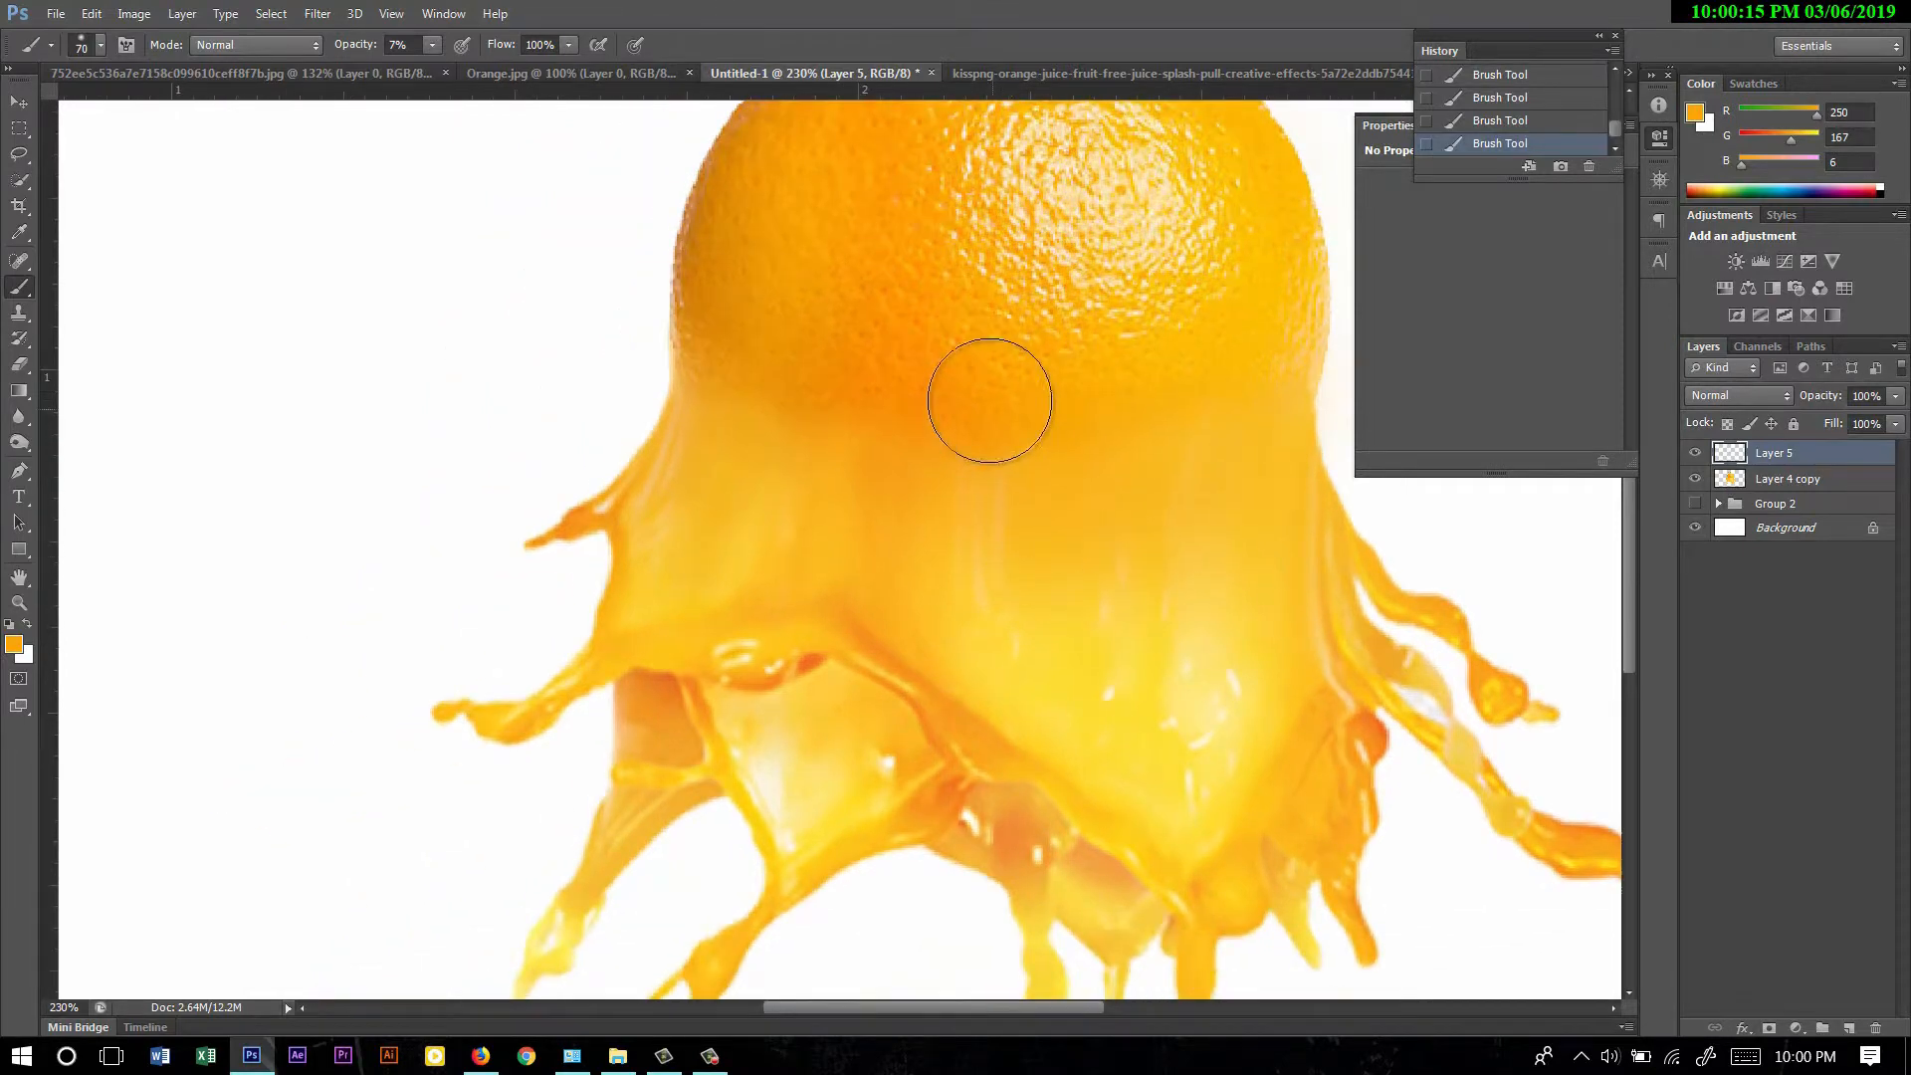
- Deepen the blend below the peel with sampled tones RGB 250, 139, 7 and RGB 240, 128, 3, brushing down into the splash
left_click(976, 414, "alt")
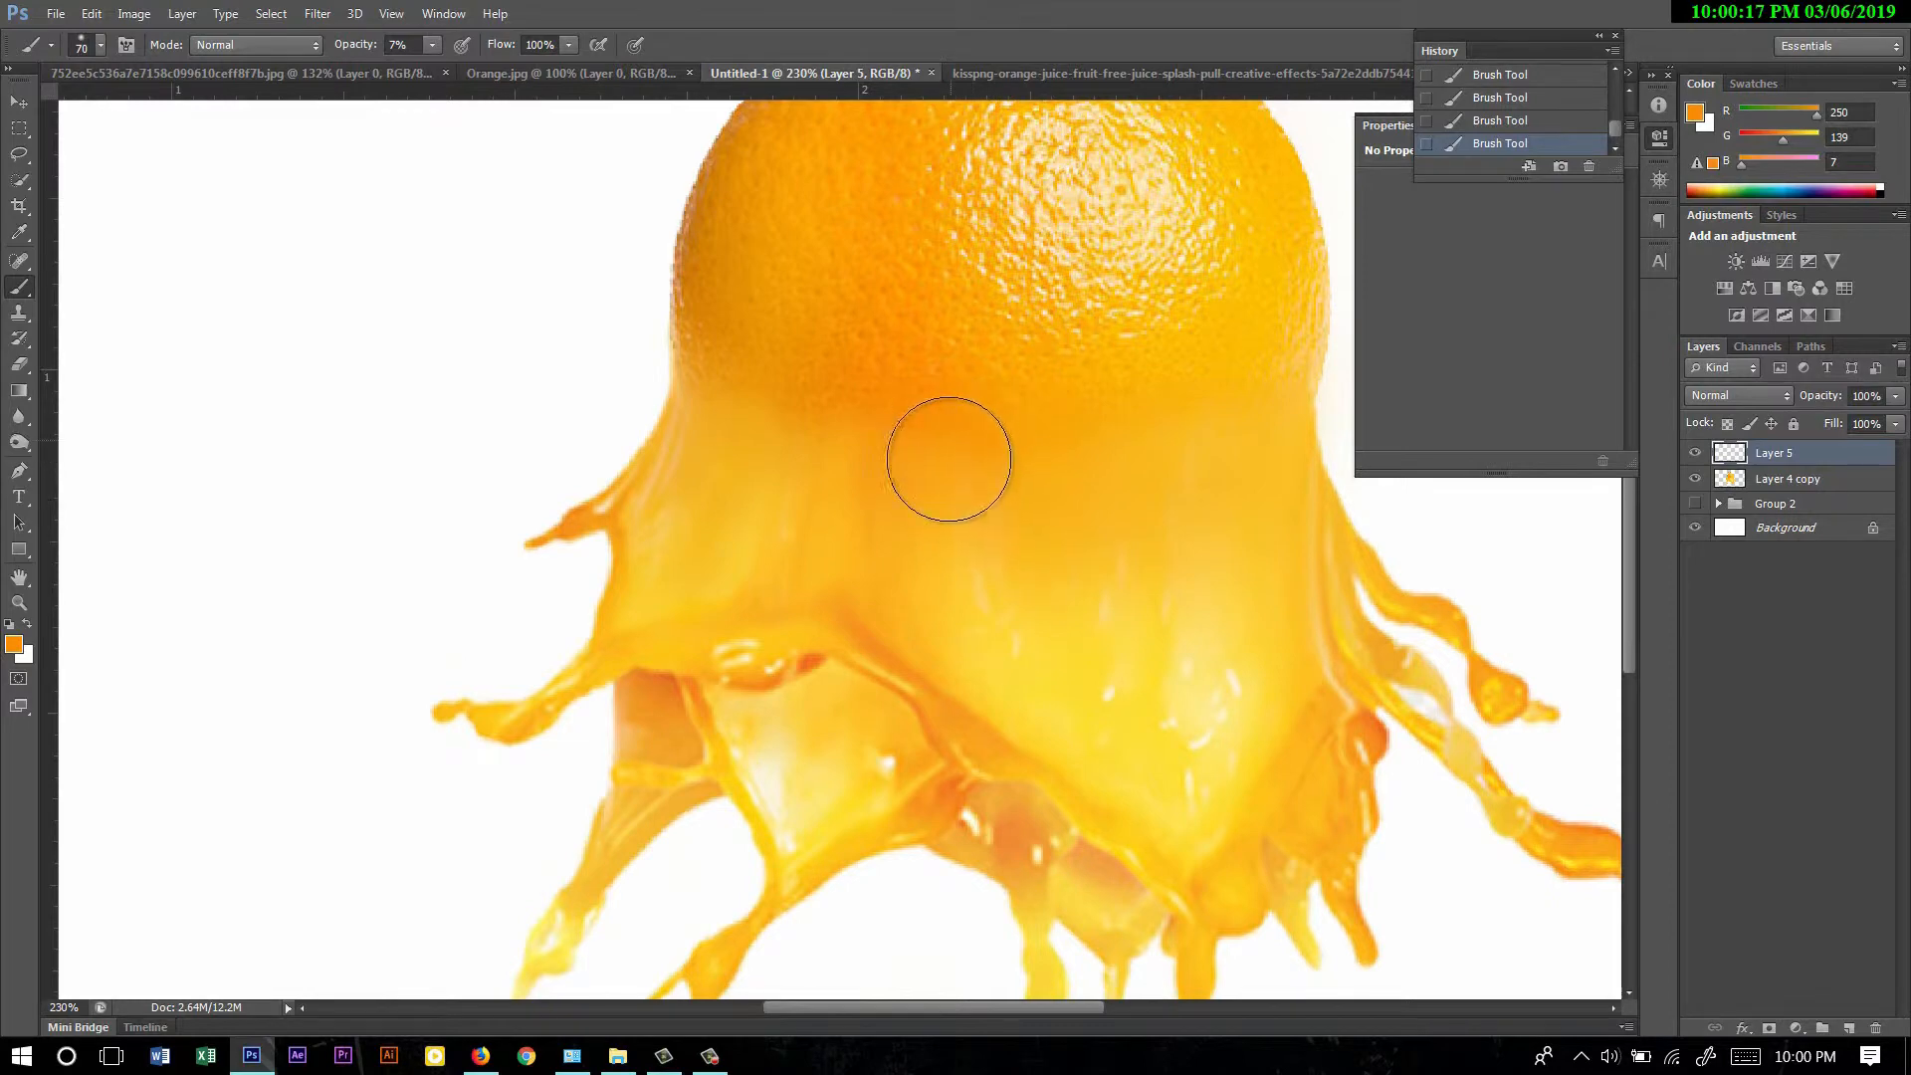
left_click_drag(1129, 431, 1132, 521)
left_click(889, 469, "alt")
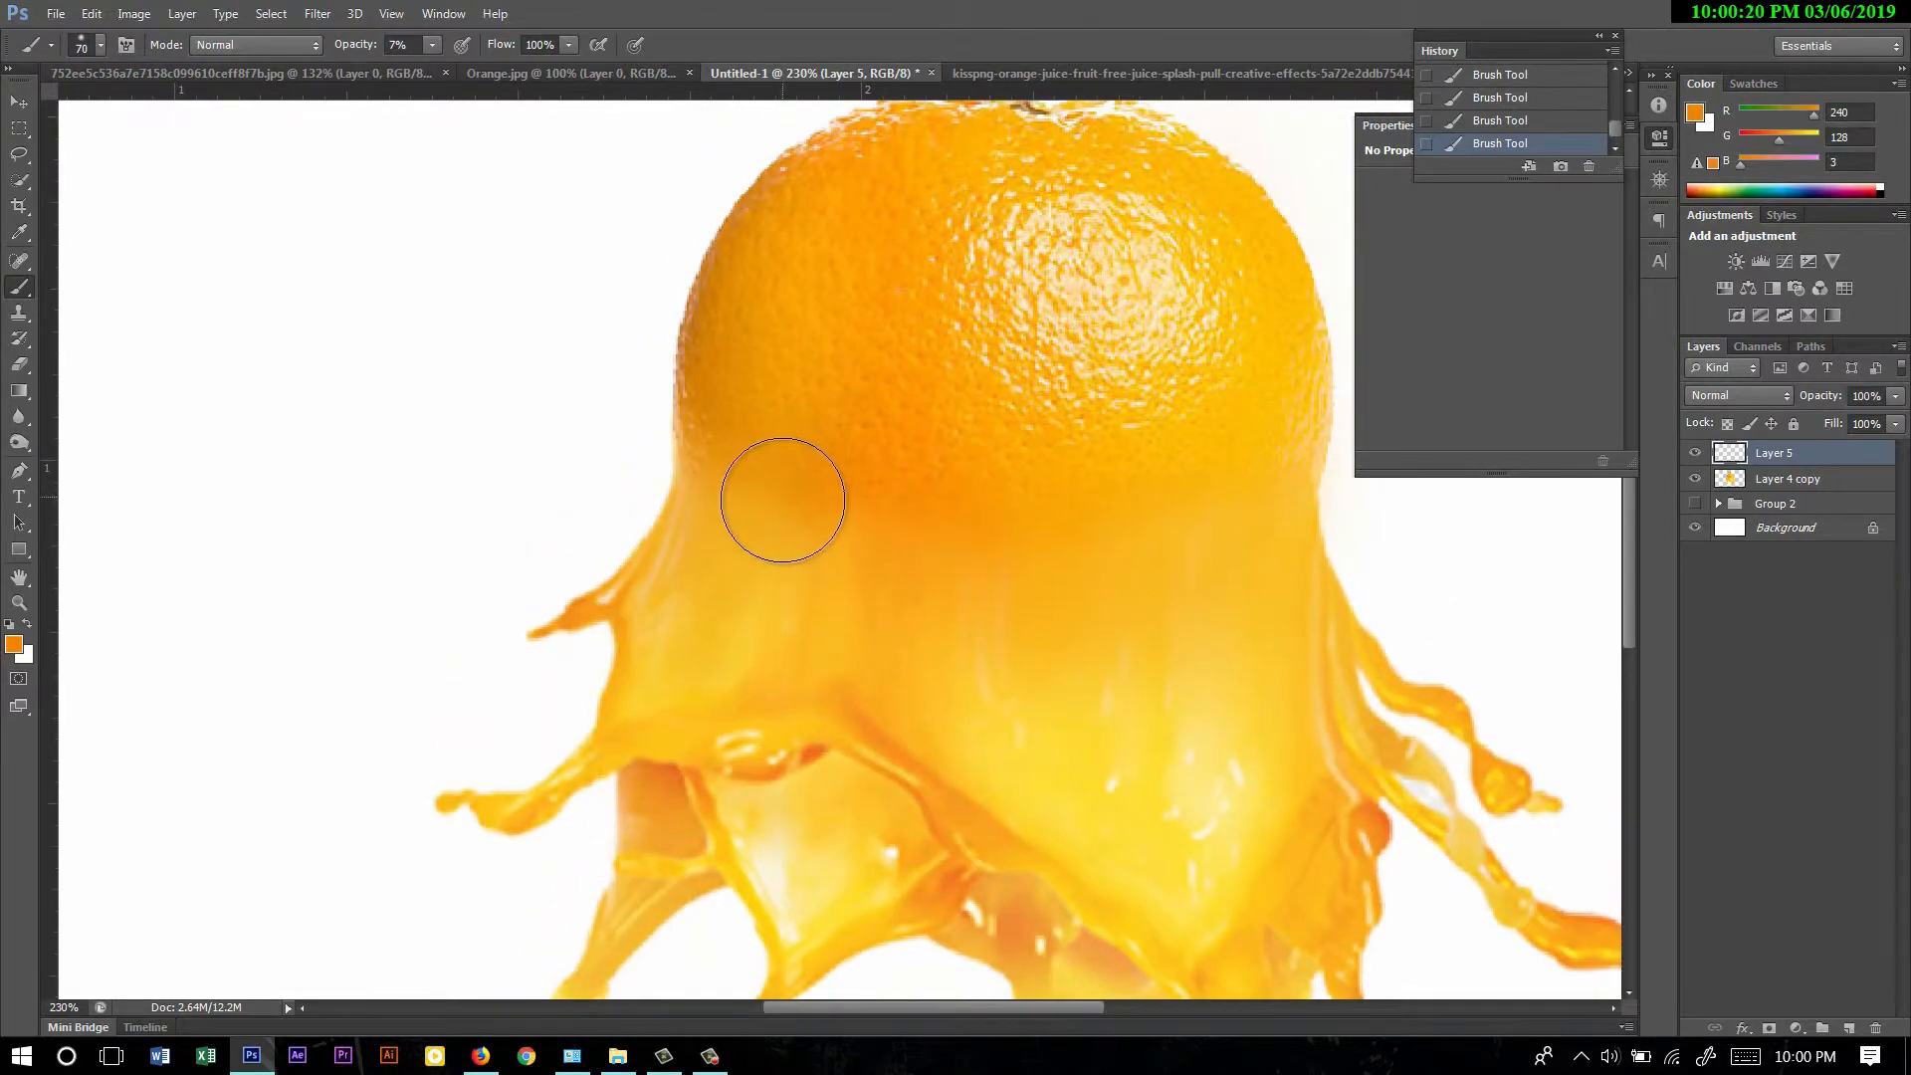
mouse_move(783, 500)
left_mouse_down()
mouse_move(710, 496)
mouse_move(713, 449)
mouse_move(824, 599)
mouse_move(843, 488)
mouse_move(811, 706)
left_mouse_up()
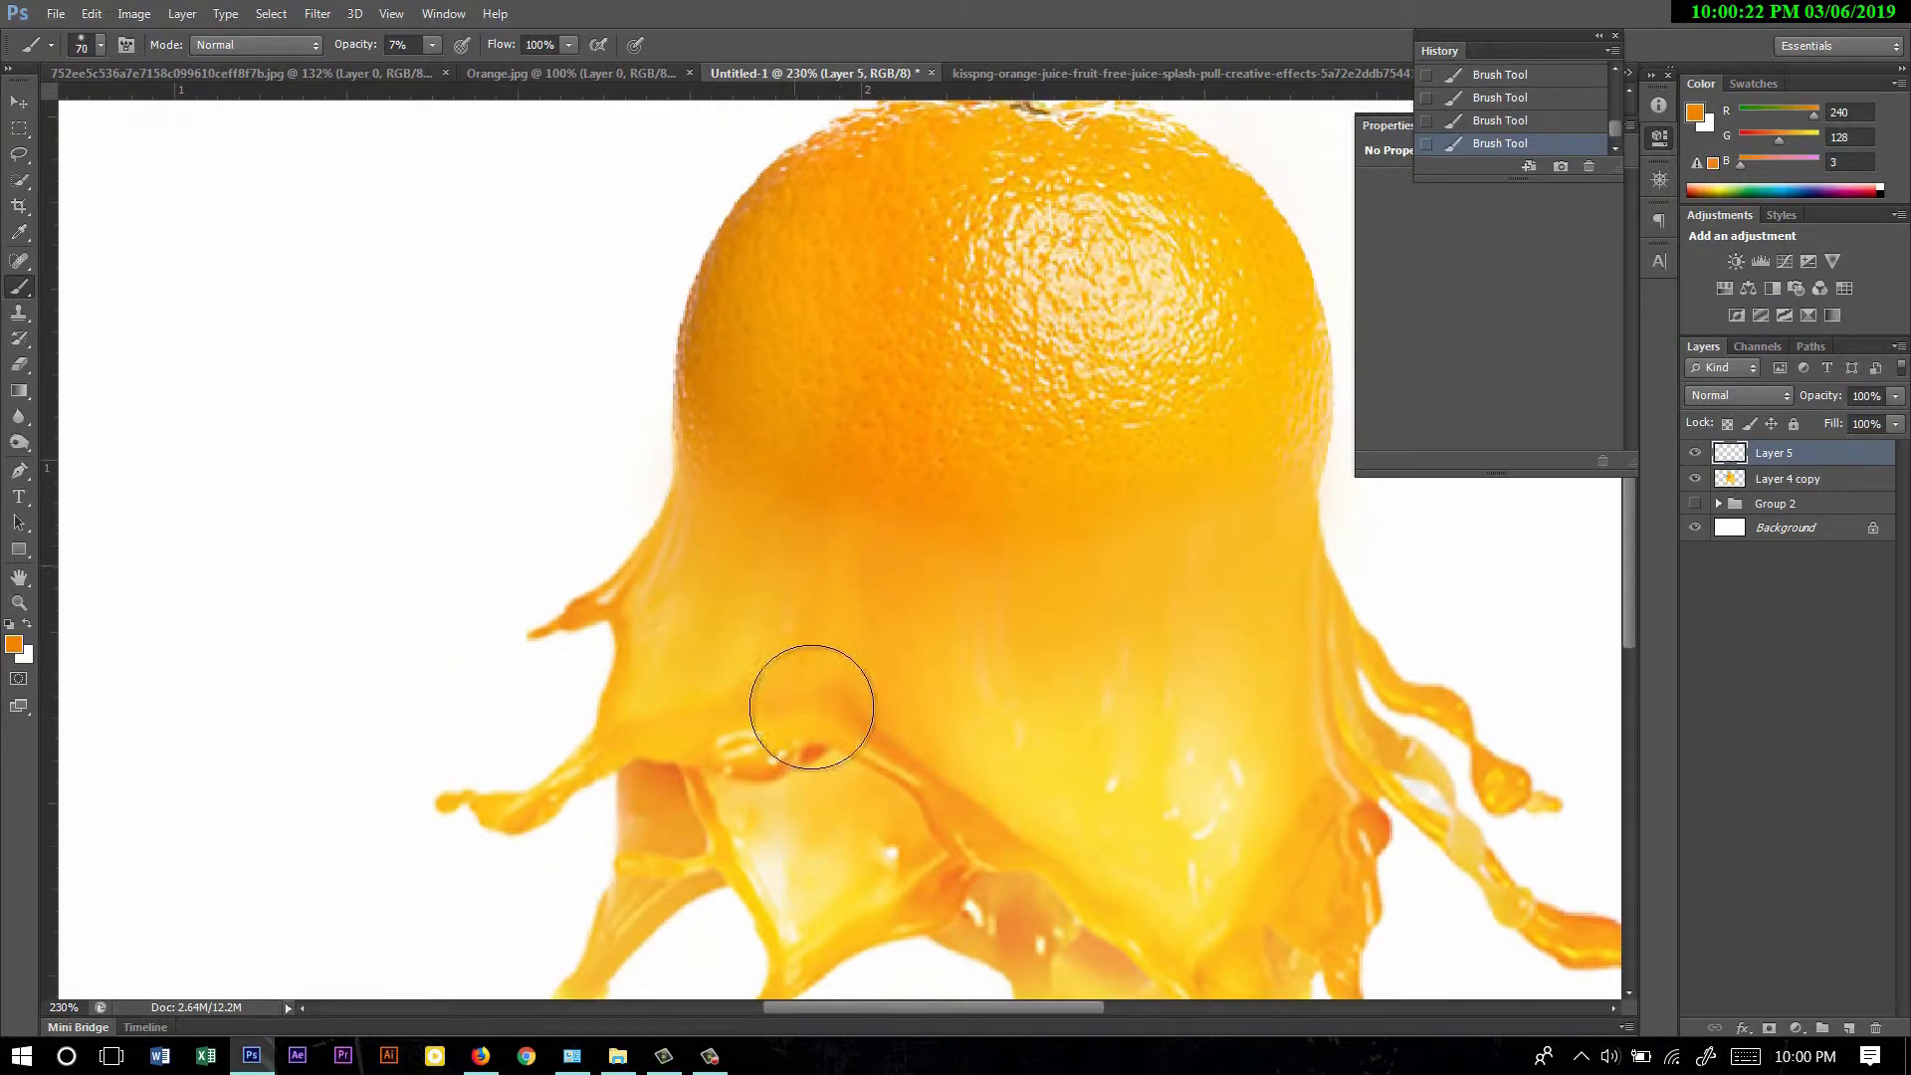
left_click_drag(1139, 521, 865, 332)
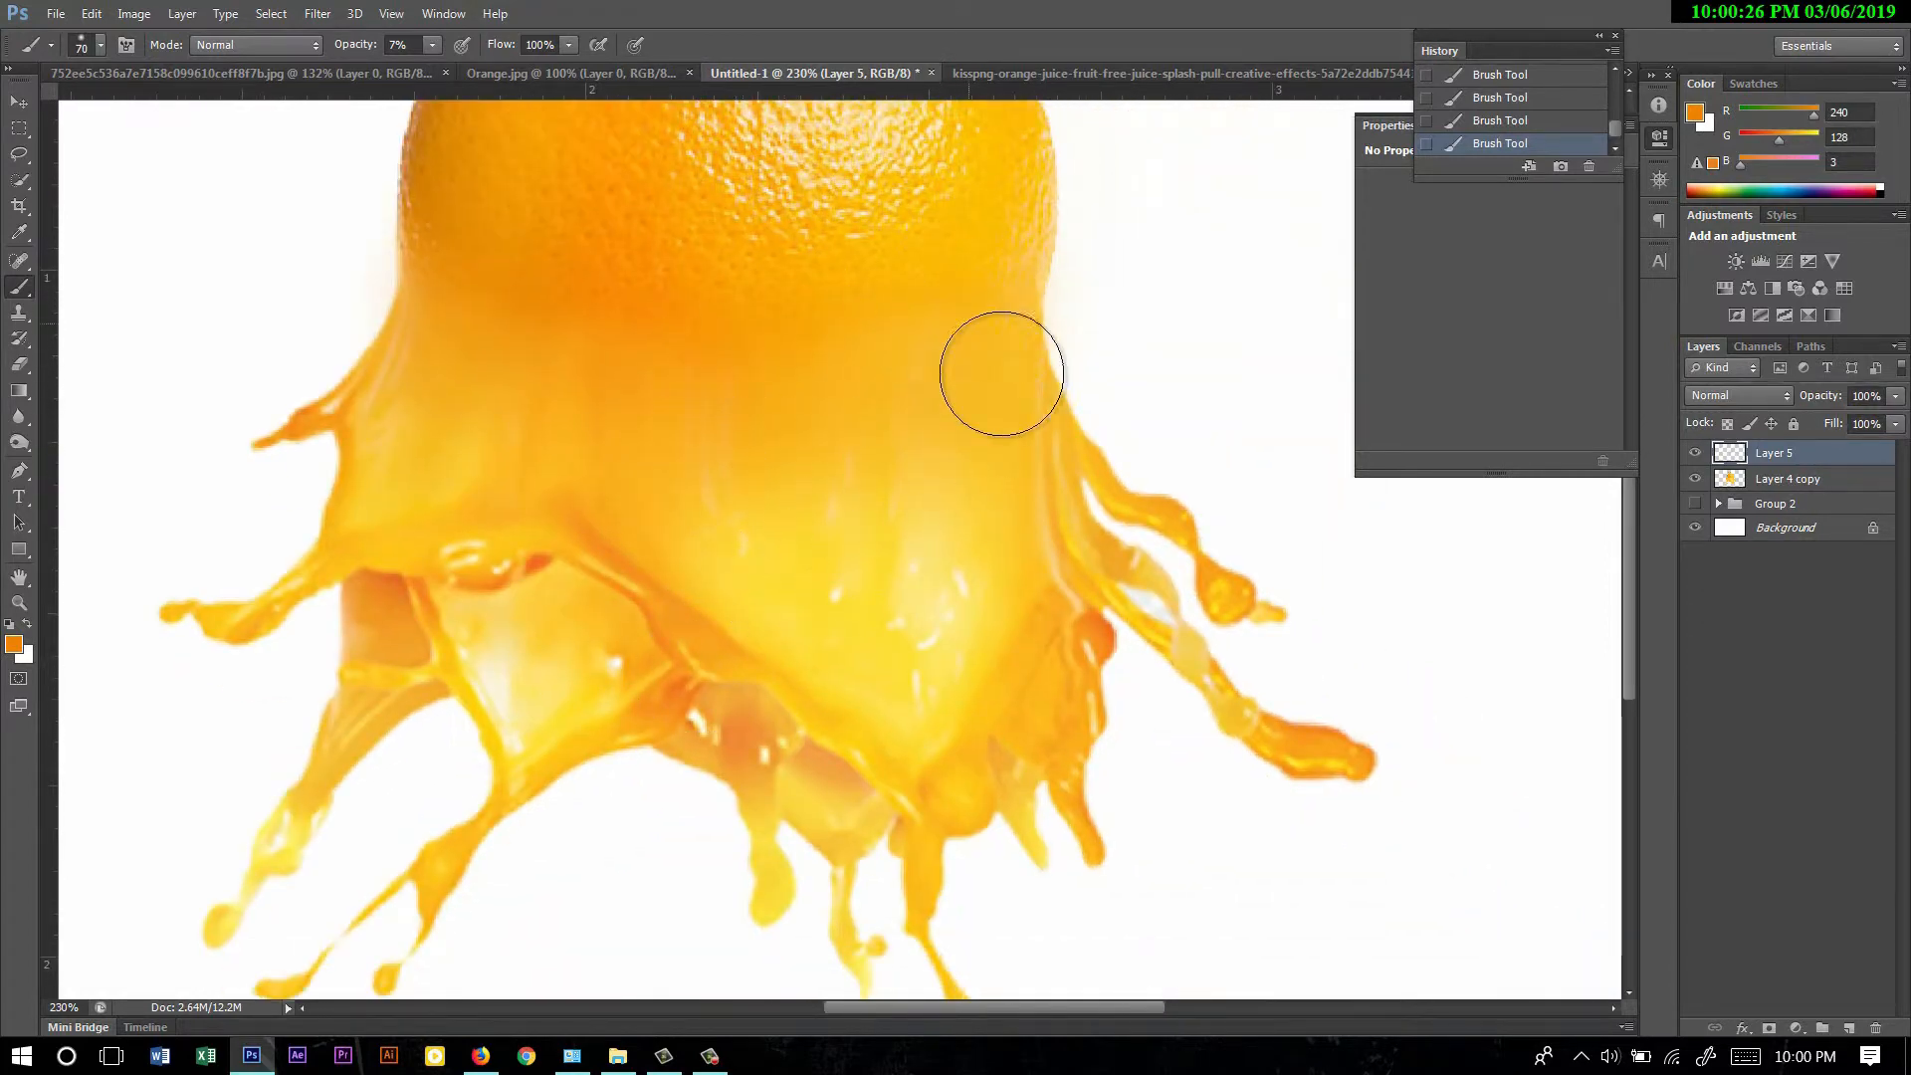
- Compare the image with and without the painted Layer 5 and examine the seam and splash at several magnifications
scroll(1054, 405, "down", 3)
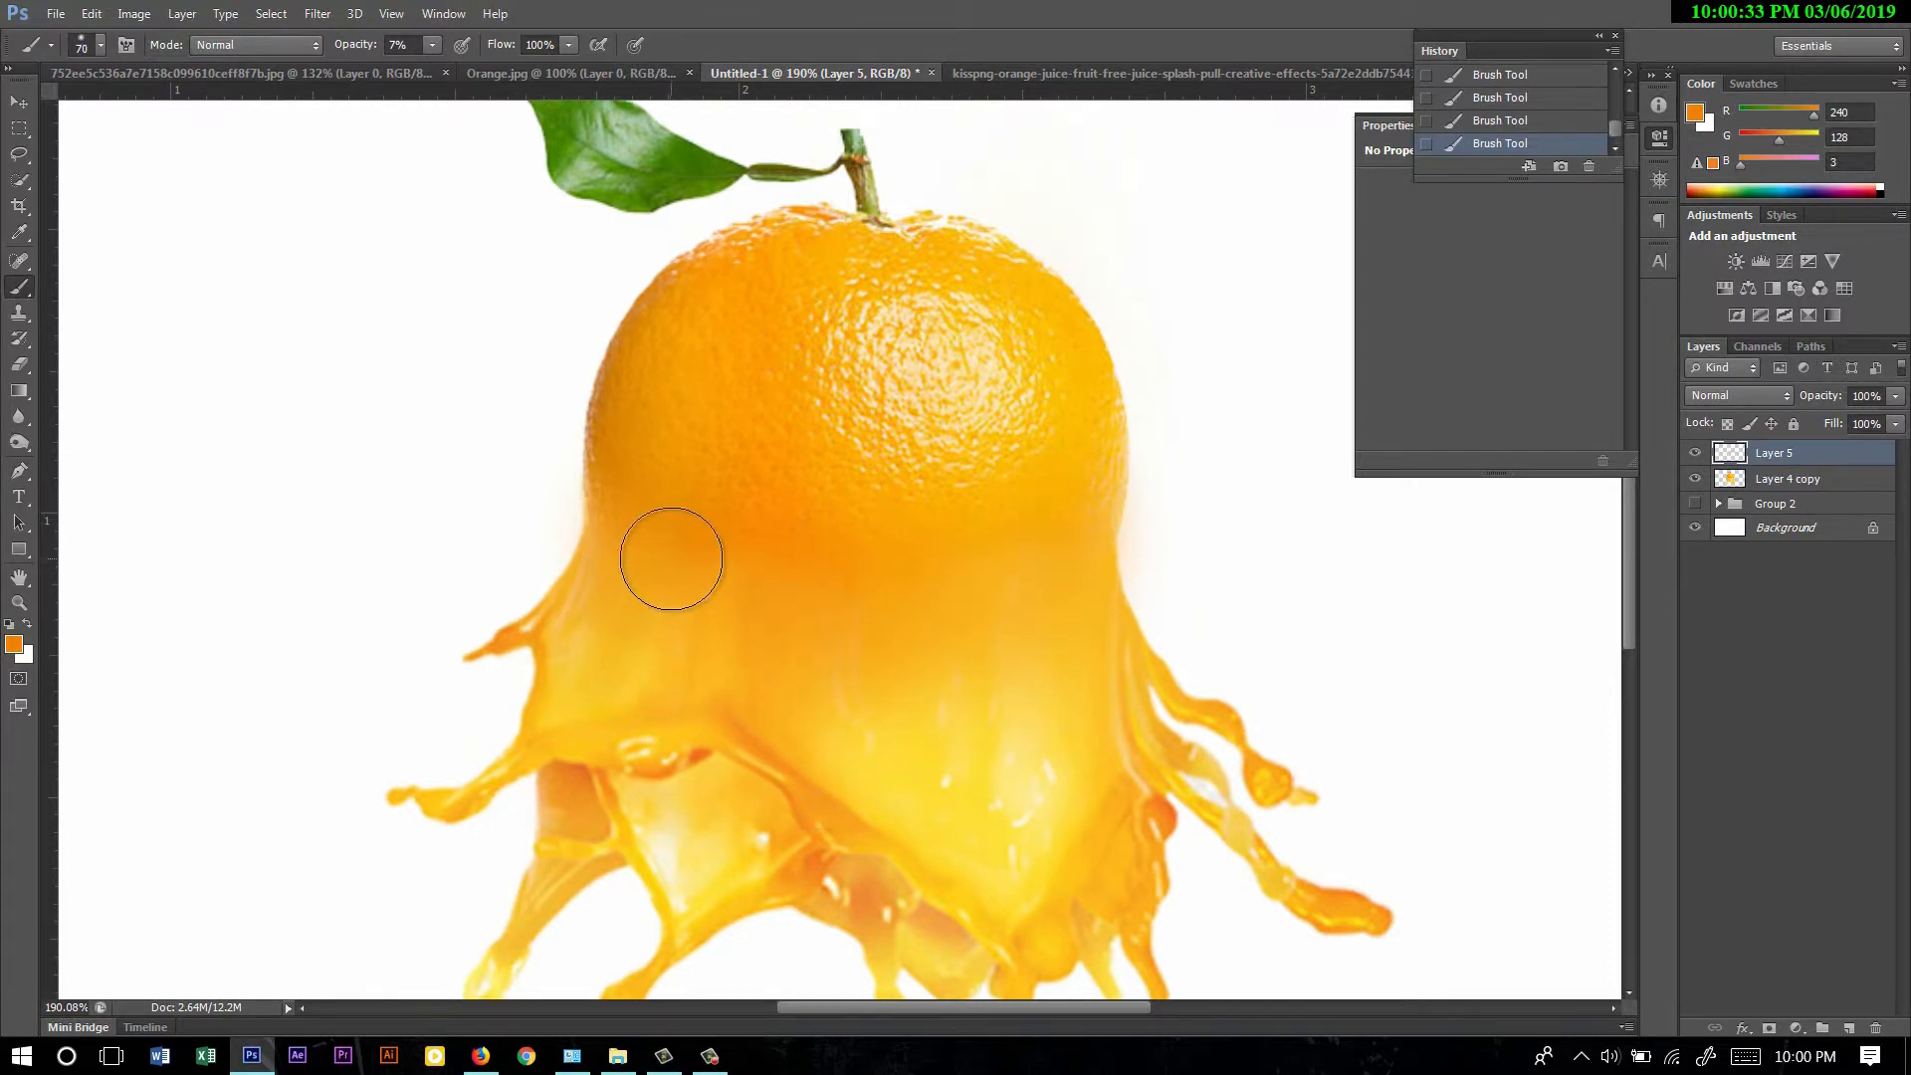
left_click(1695, 453)
left_click(1695, 453)
scroll(1190, 708, "down", 3)
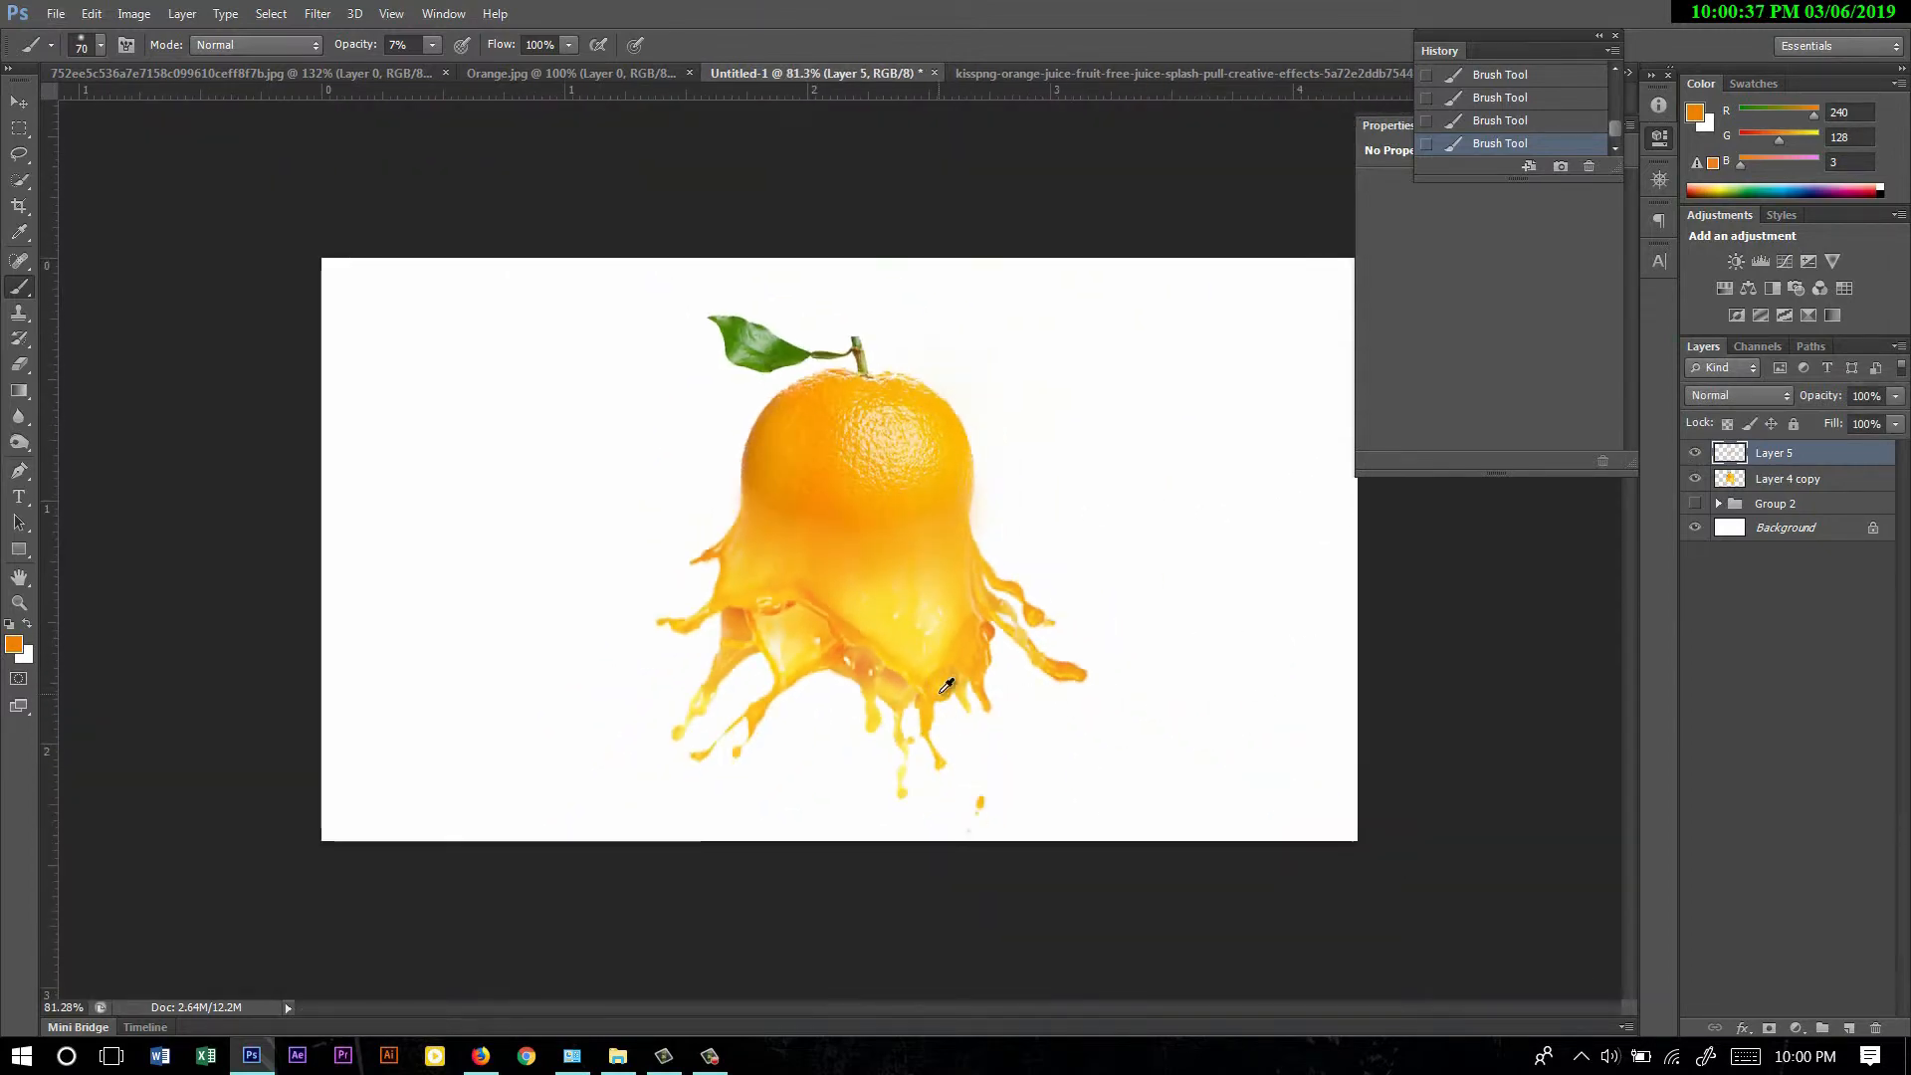
scroll(911, 528, "up", 2)
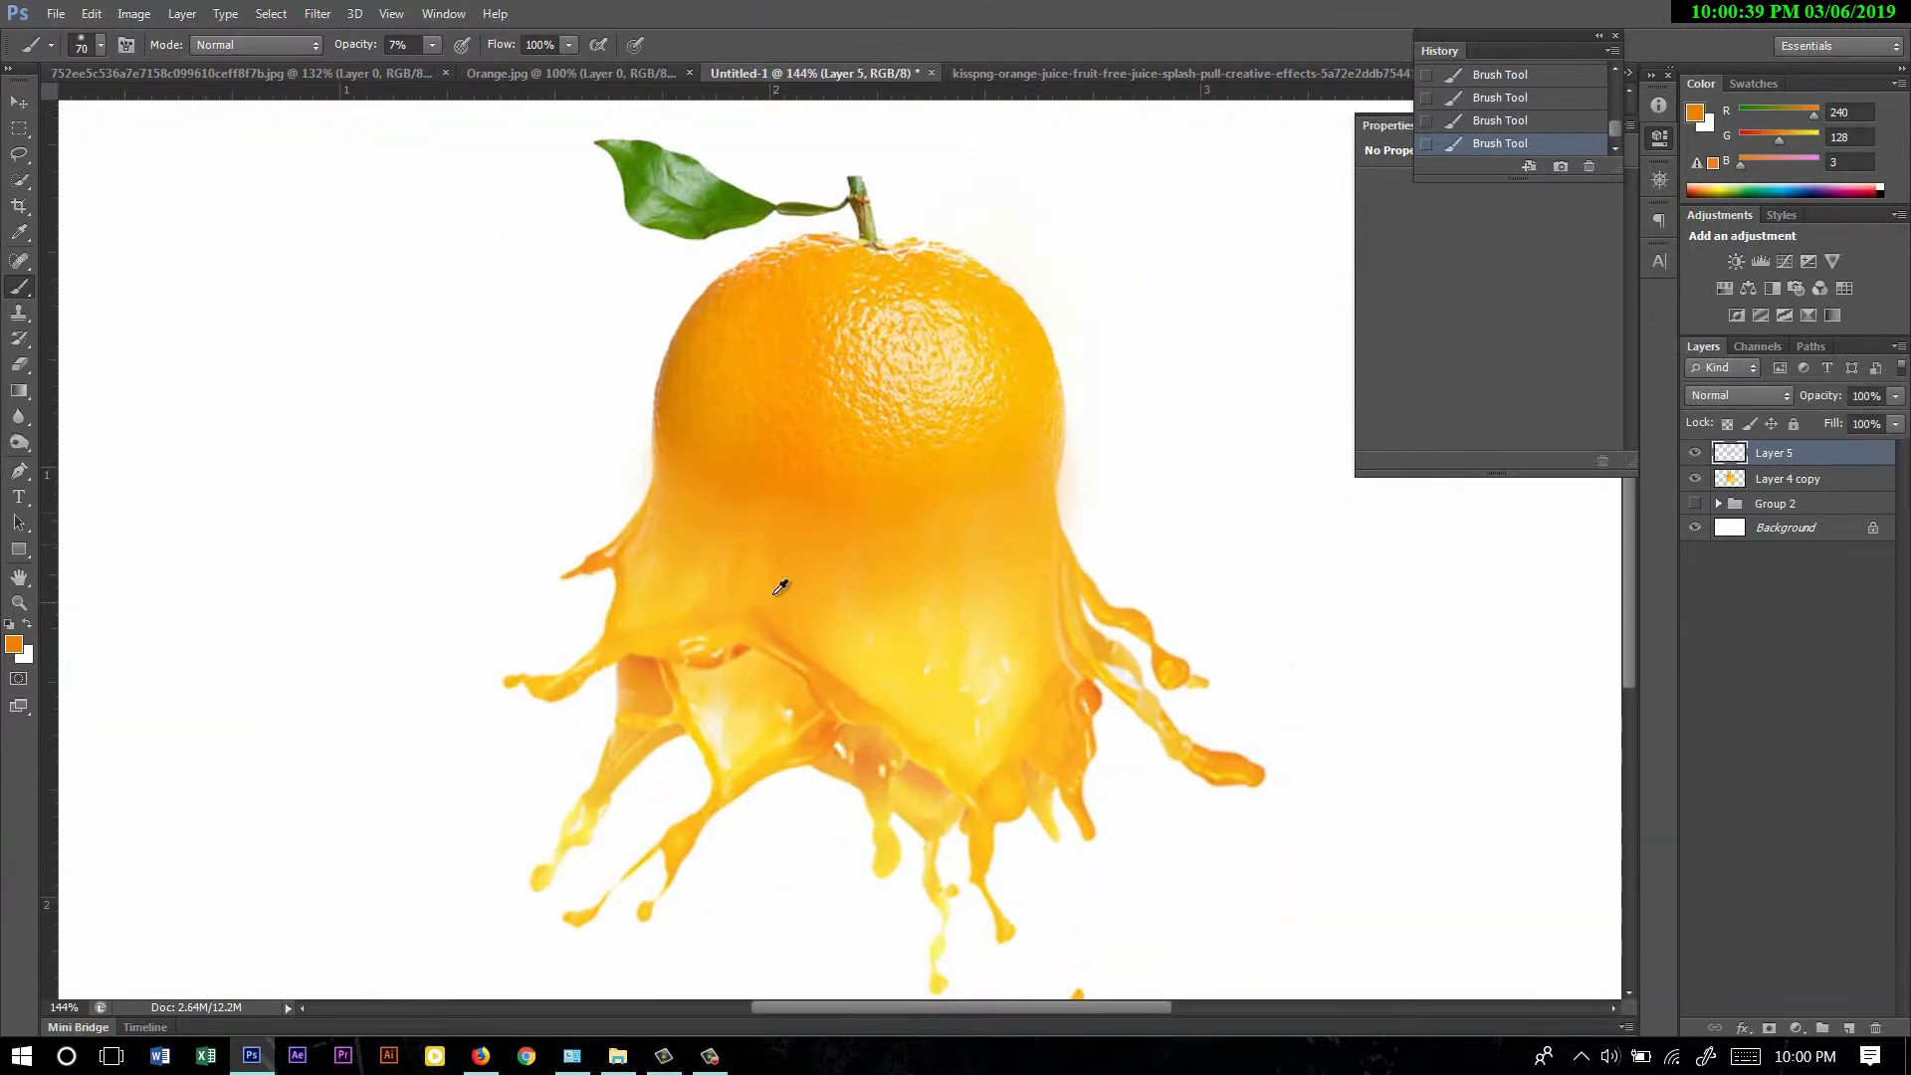
scroll(779, 588, "up", 1)
scroll(1016, 593, "down", 2)
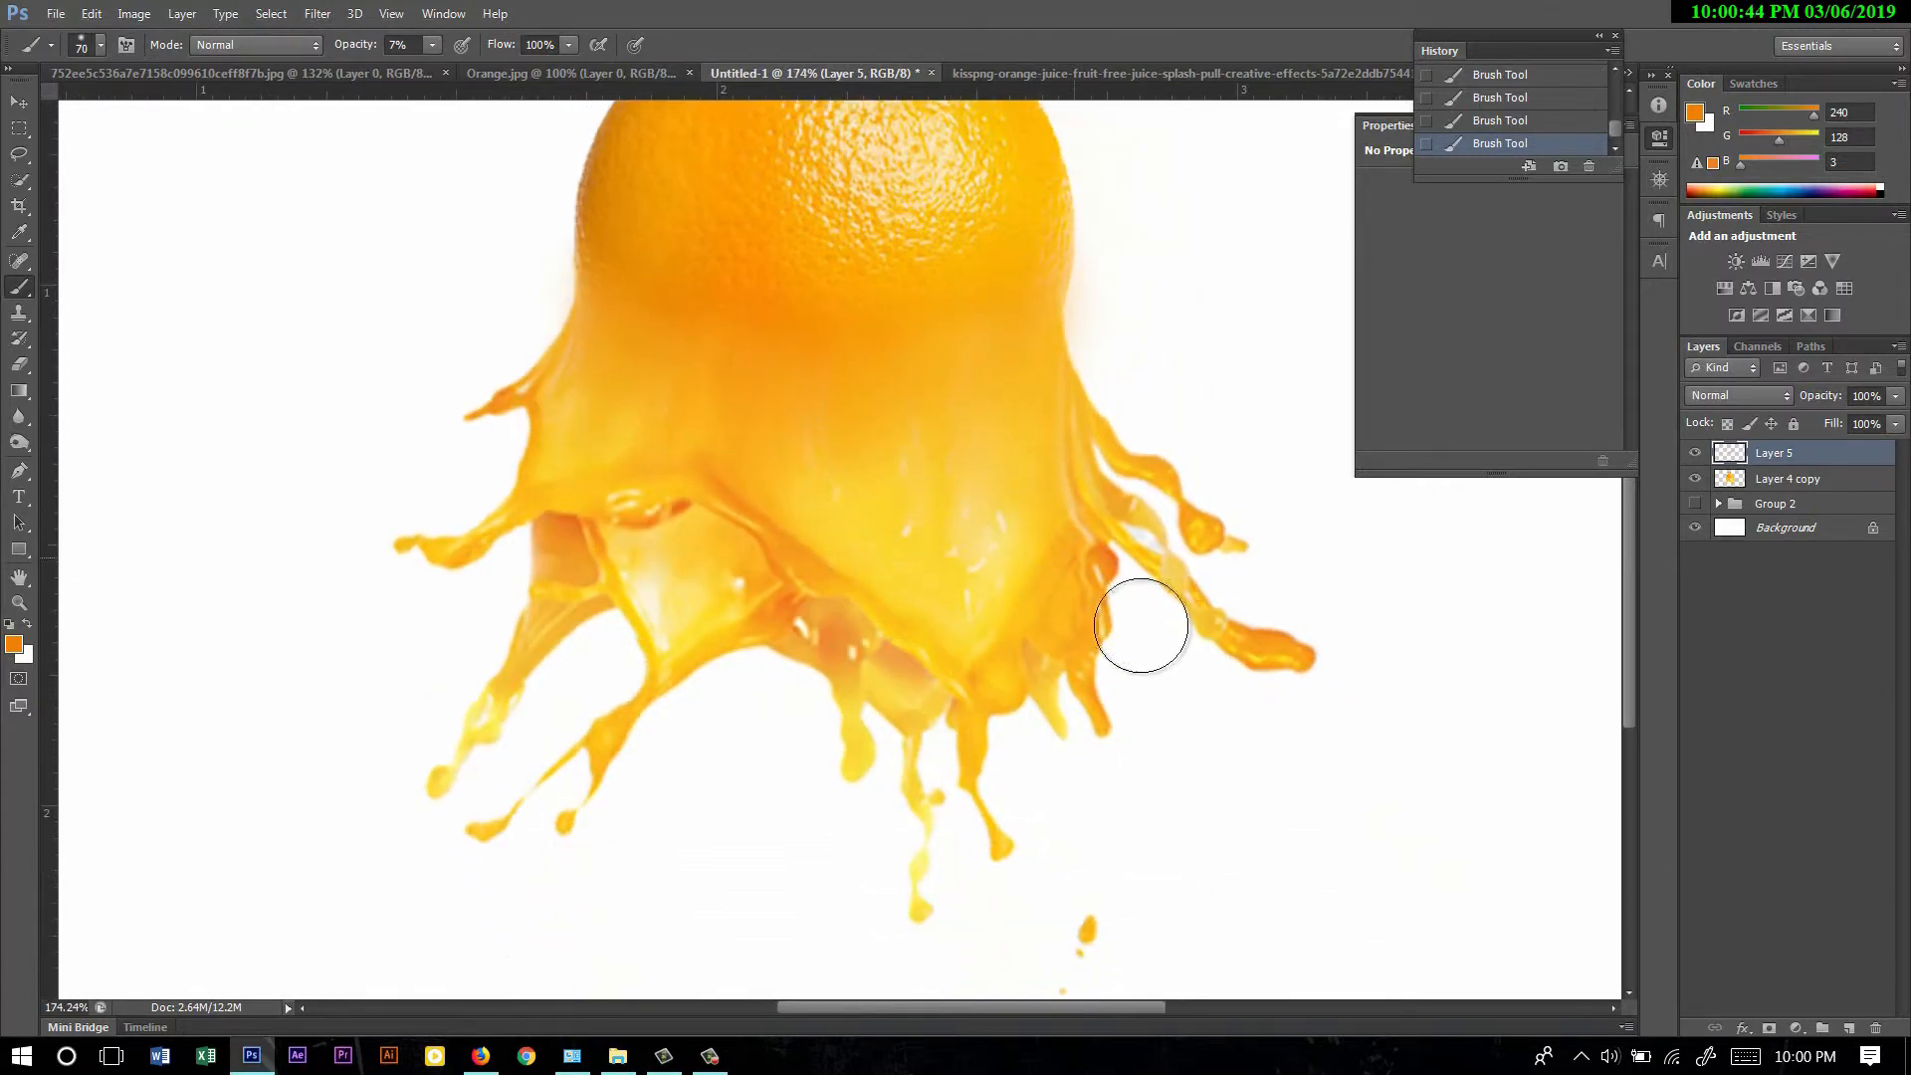
scroll(1095, 438, "down", 2)
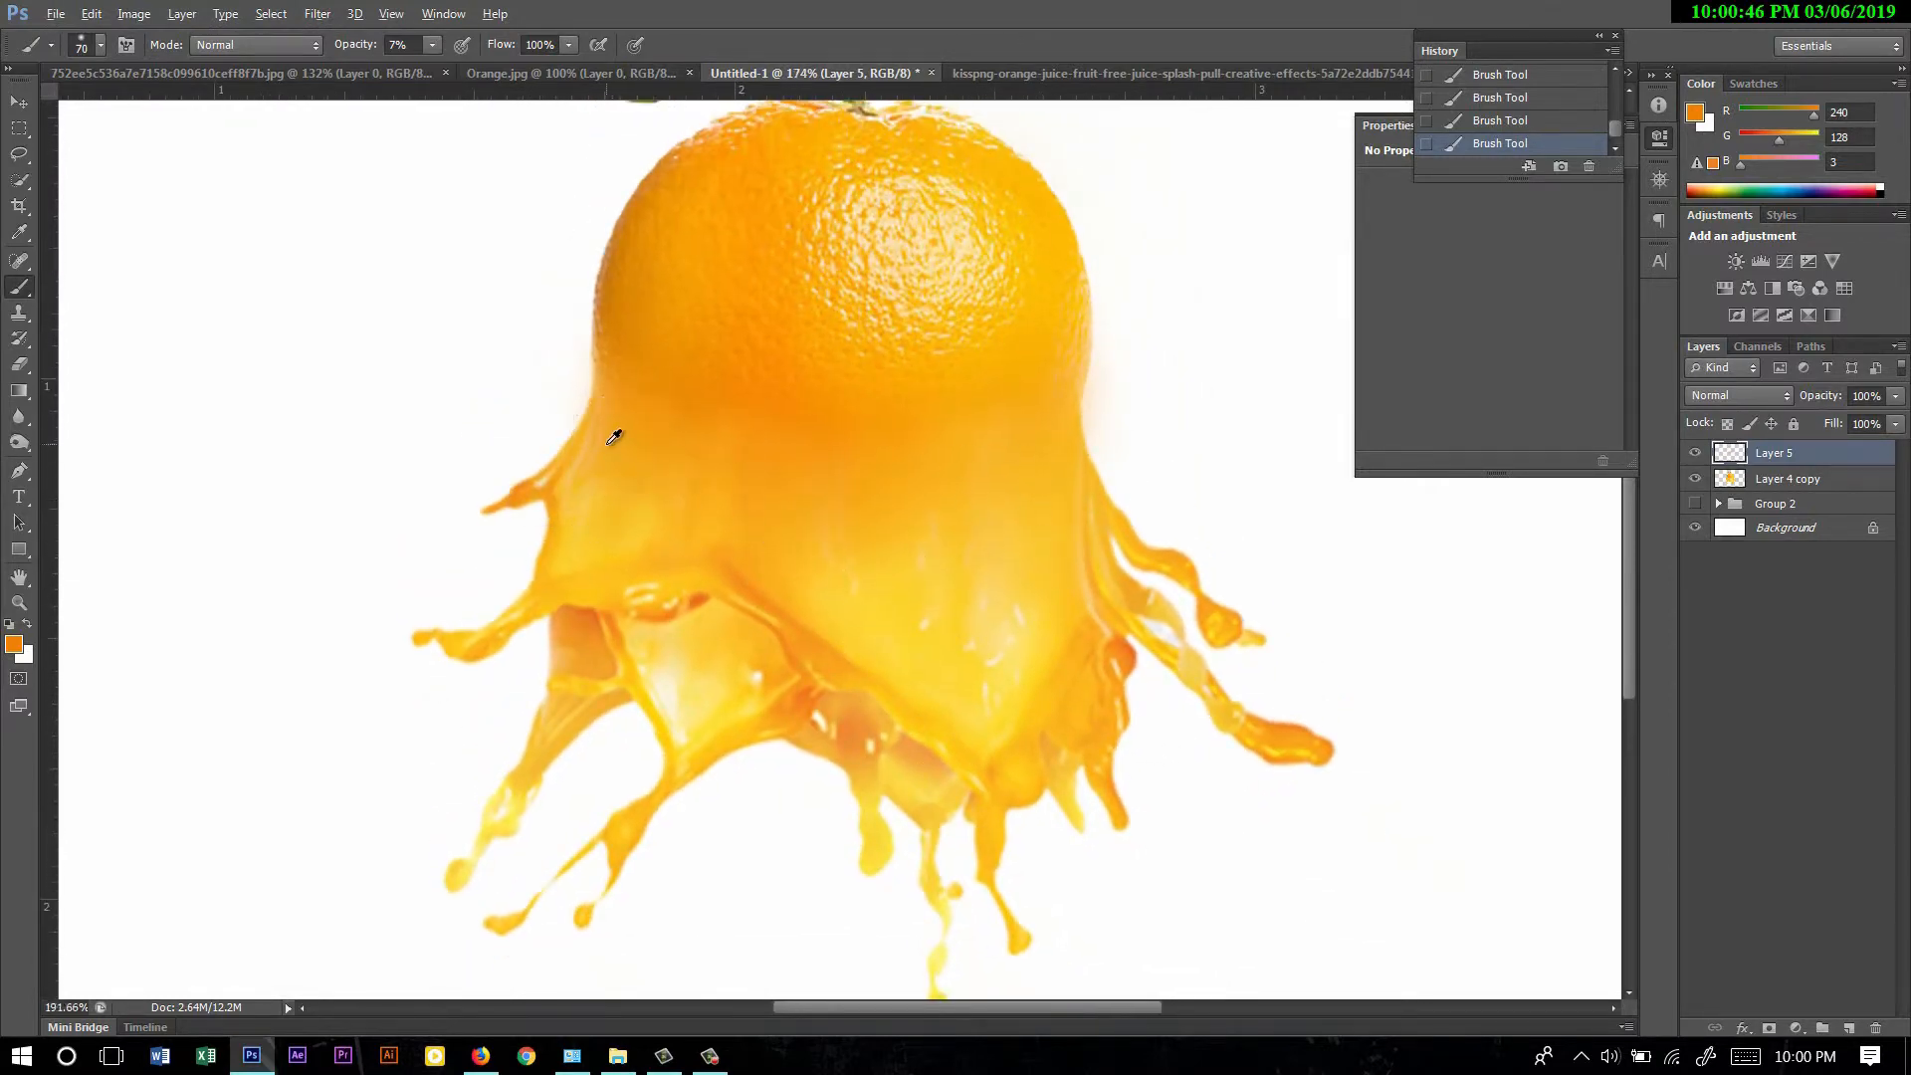
- Load the outline of Layer 4 copy as a selection and brush orange along the fruit's left edge where it meets the splash
scroll(806, 453, "up", 3)
left_click(1725, 488, "ctrl")
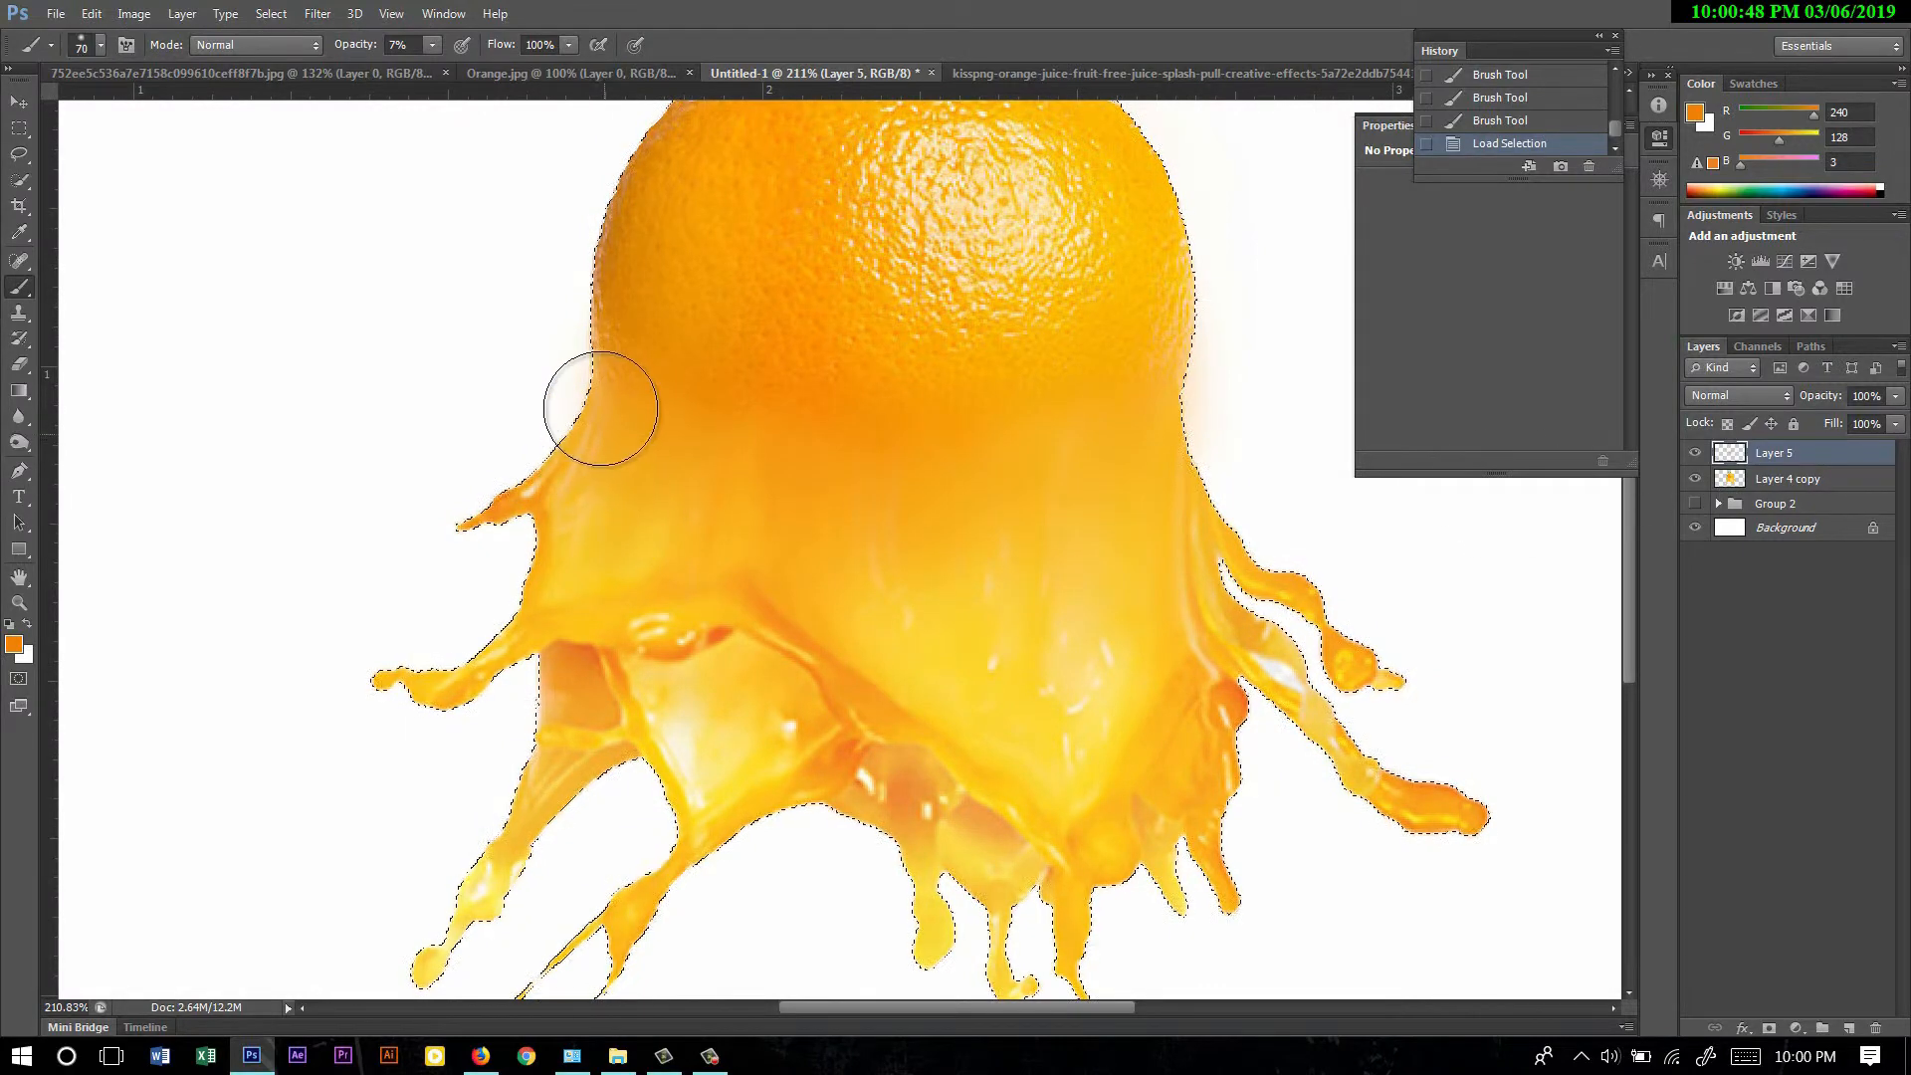
mouse_move(605, 414)
left_mouse_down()
mouse_move(566, 411)
mouse_move(563, 300)
mouse_move(614, 227)
mouse_move(548, 451)
mouse_move(567, 369)
mouse_move(553, 387)
mouse_move(571, 462)
left_mouse_up()
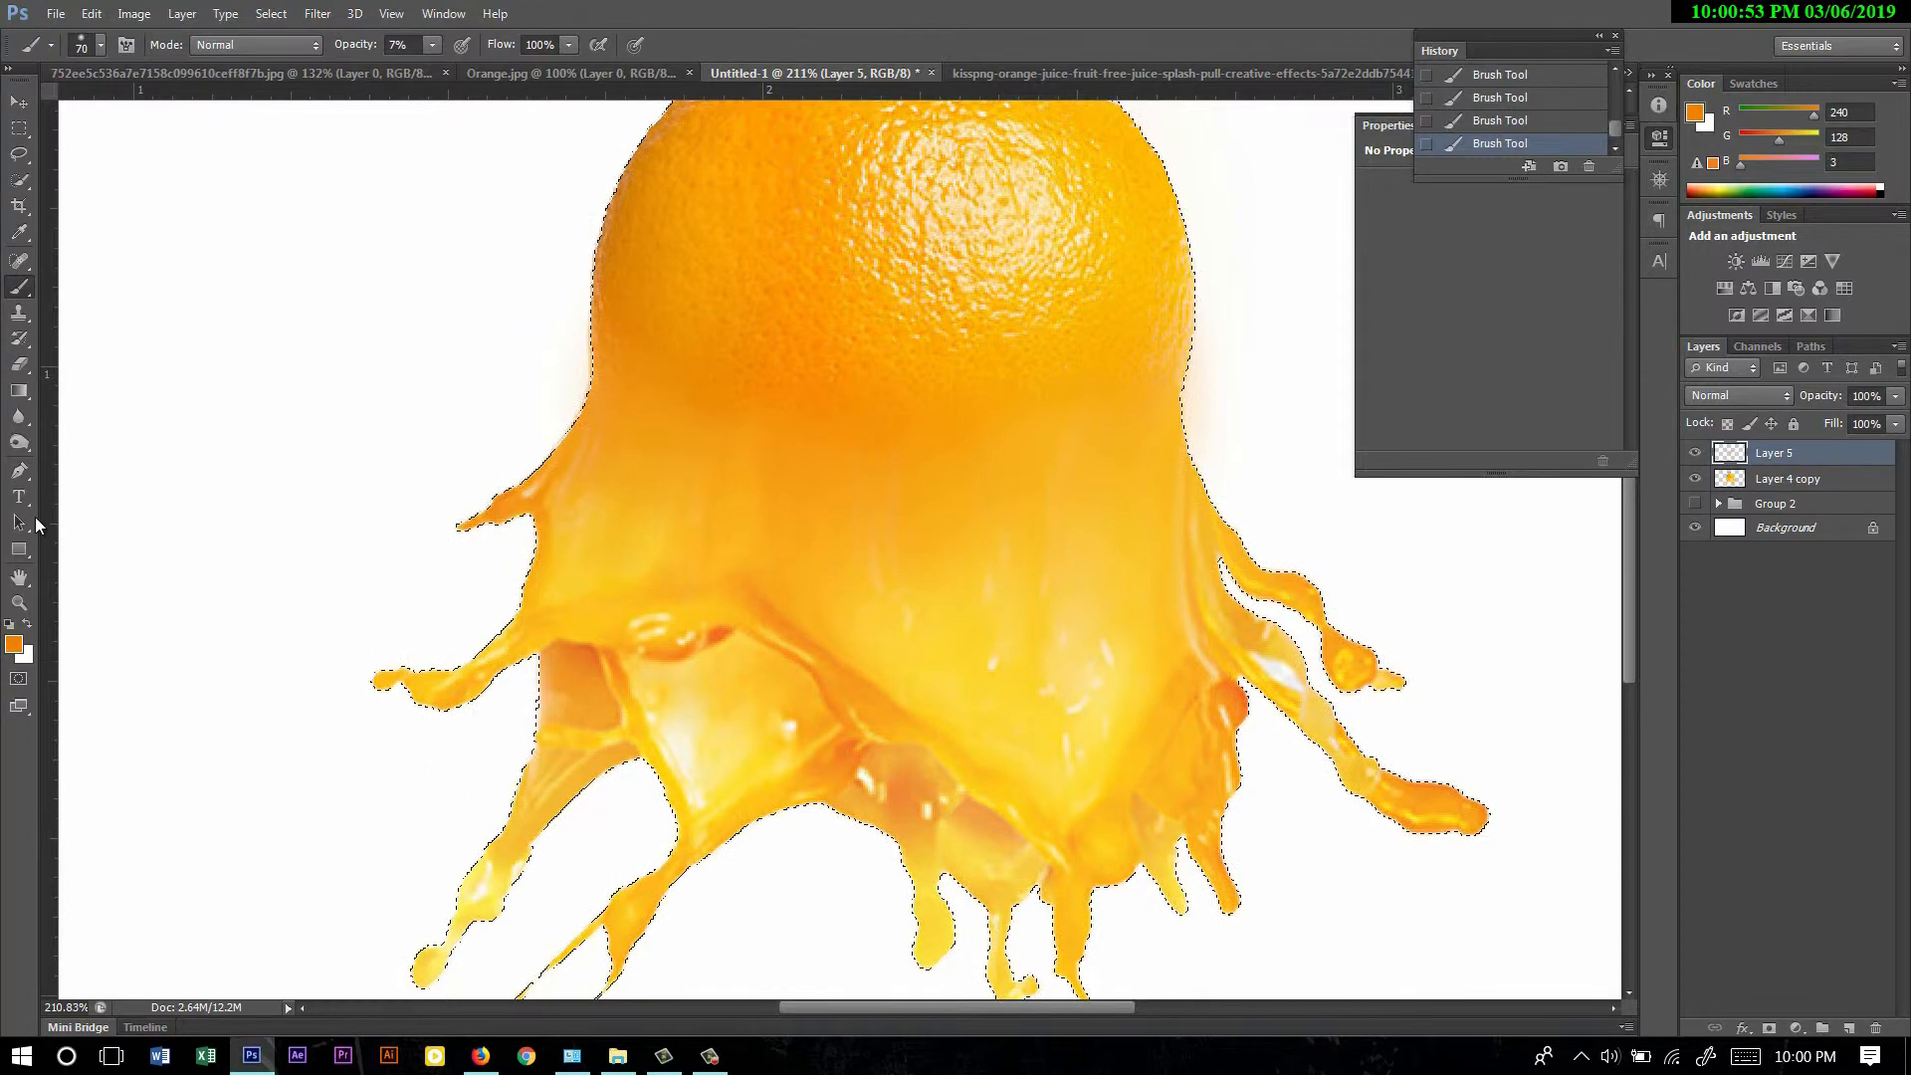
- Burn the left and right edges of the painted seam on Layer 5, with range Shadows and exposure 100%
left_click(19, 443)
mouse_move(542, 347)
left_mouse_down()
mouse_move(511, 320)
mouse_move(457, 427)
mouse_move(478, 427)
mouse_move(481, 602)
left_mouse_up()
left_click_drag(1156, 725, 1048, 795)
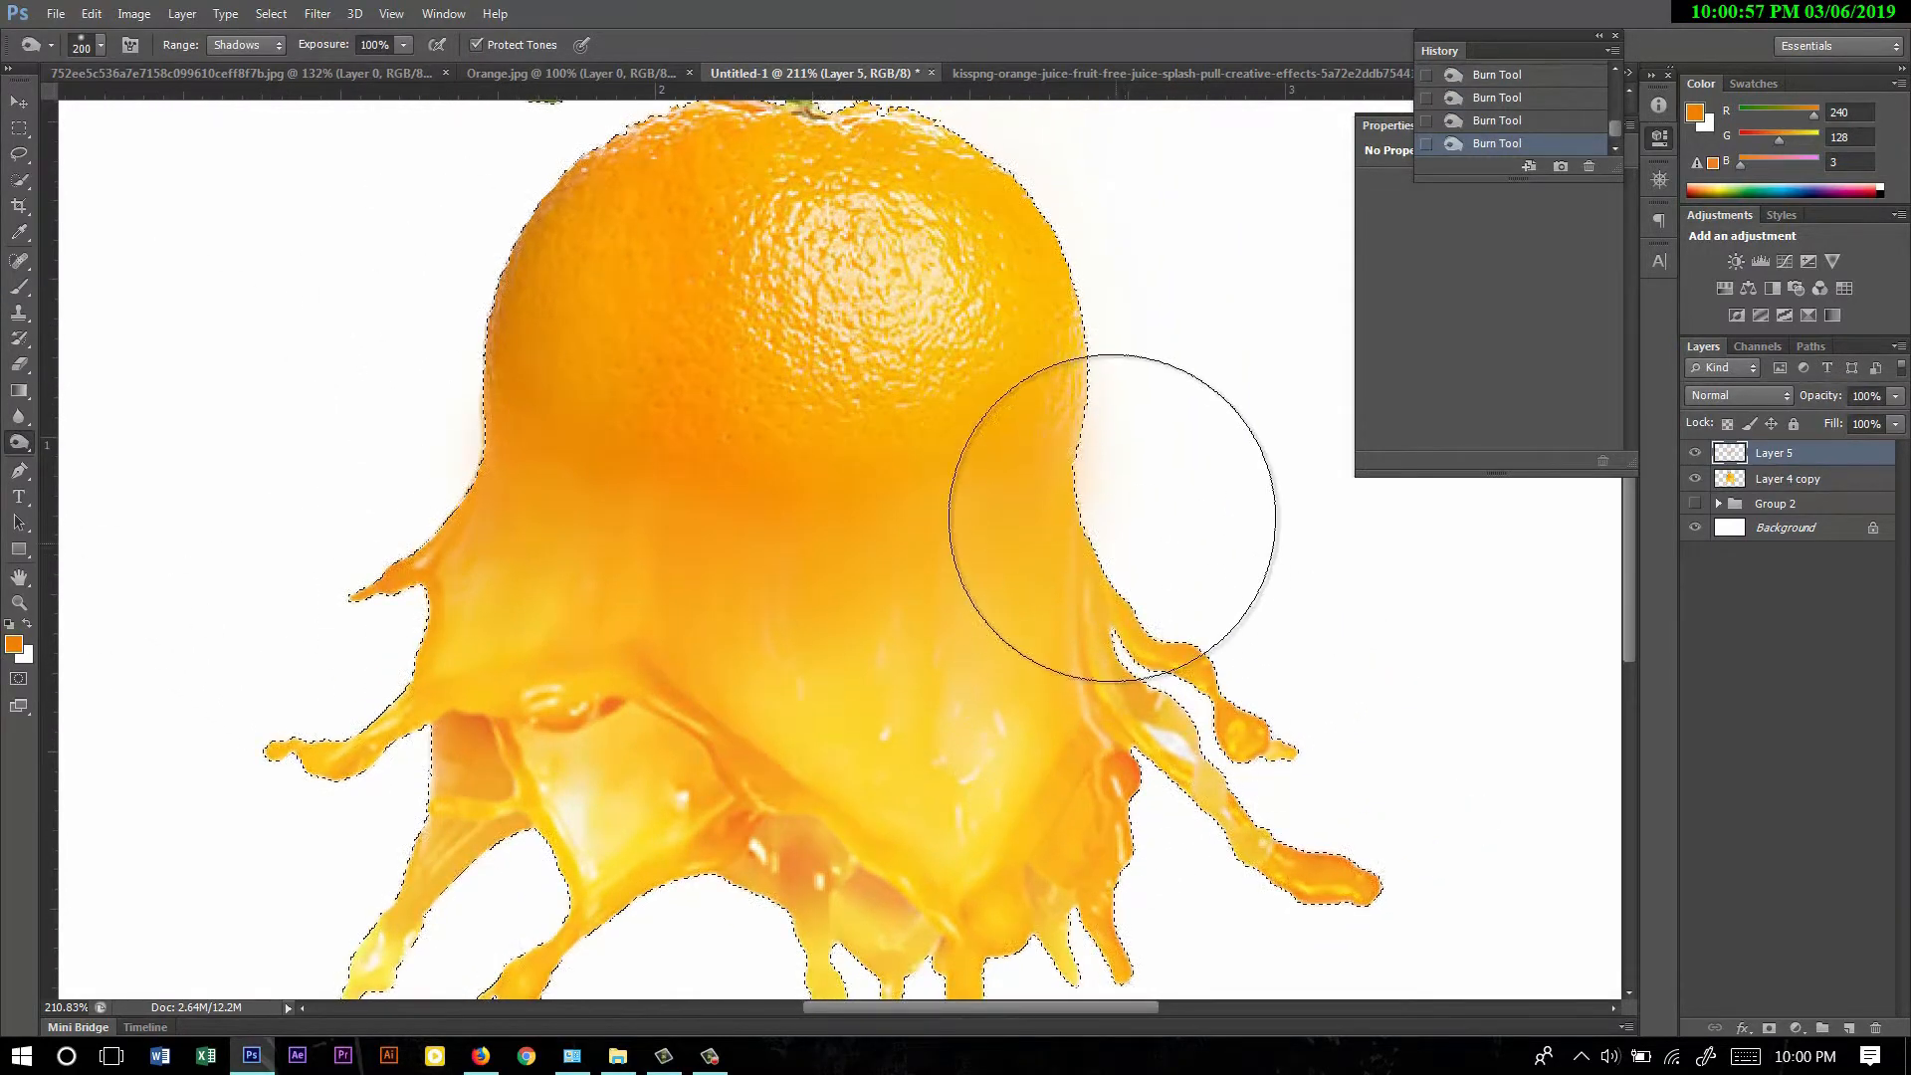
mouse_move(1113, 516)
left_mouse_down()
mouse_move(1114, 419)
mouse_move(1137, 455)
left_mouse_up()
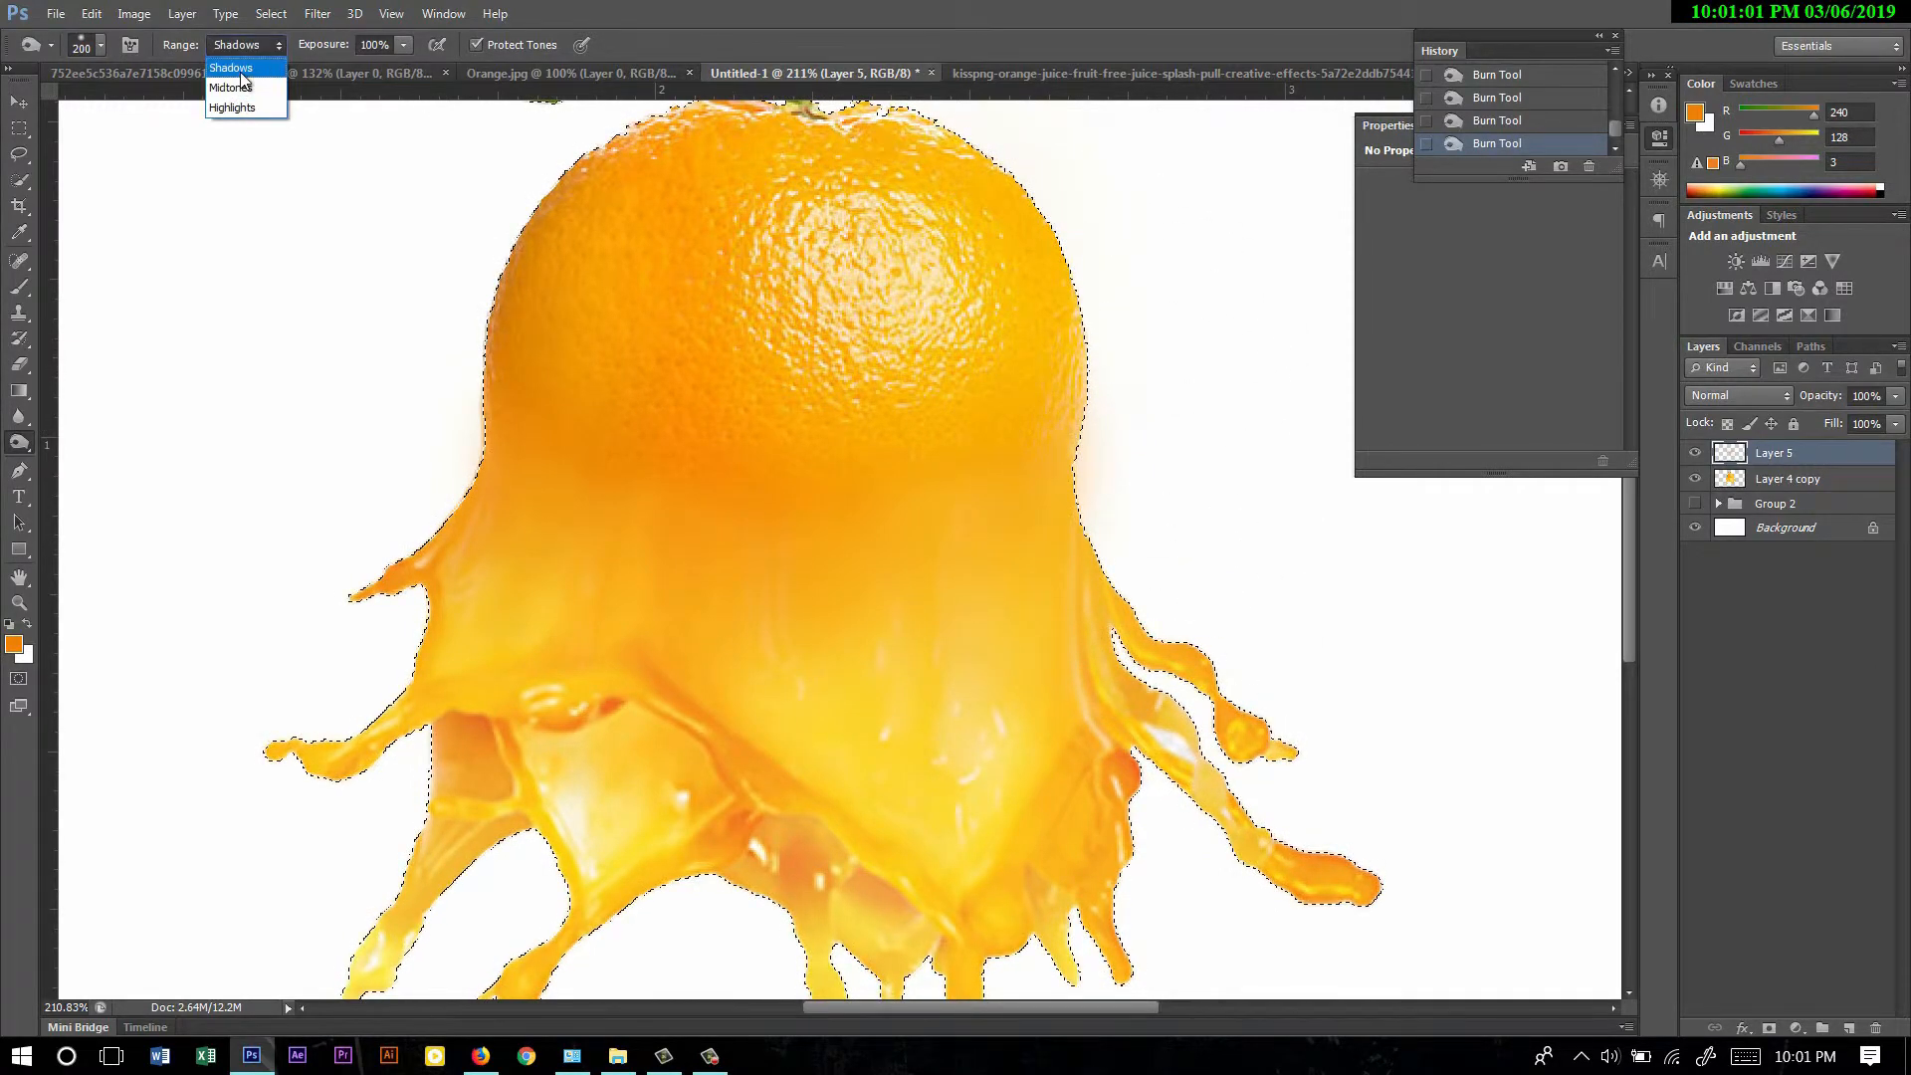
left_click(245, 67)
left_click(403, 45)
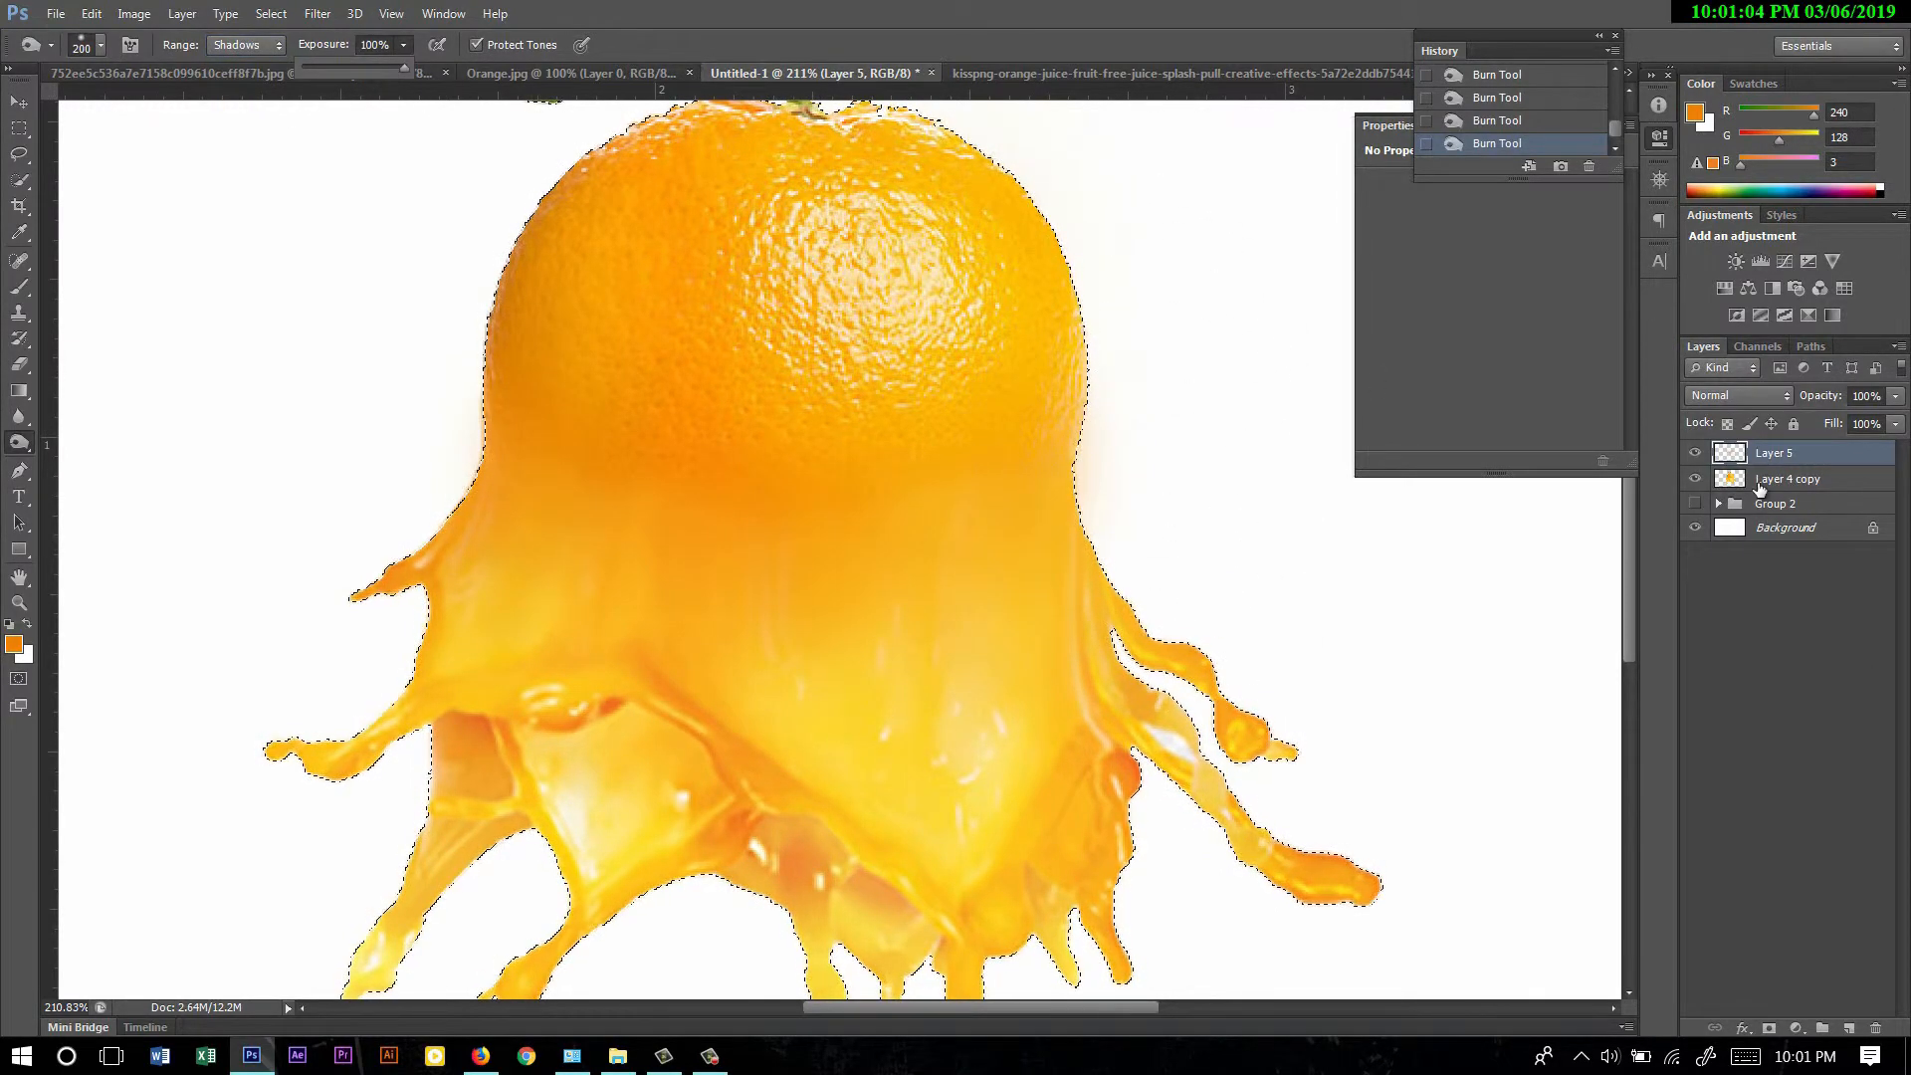
- Burn the shadows of the fruit and splash on Layer 4 copy within the outline, and remove the selection
key("alt+bracketleft")
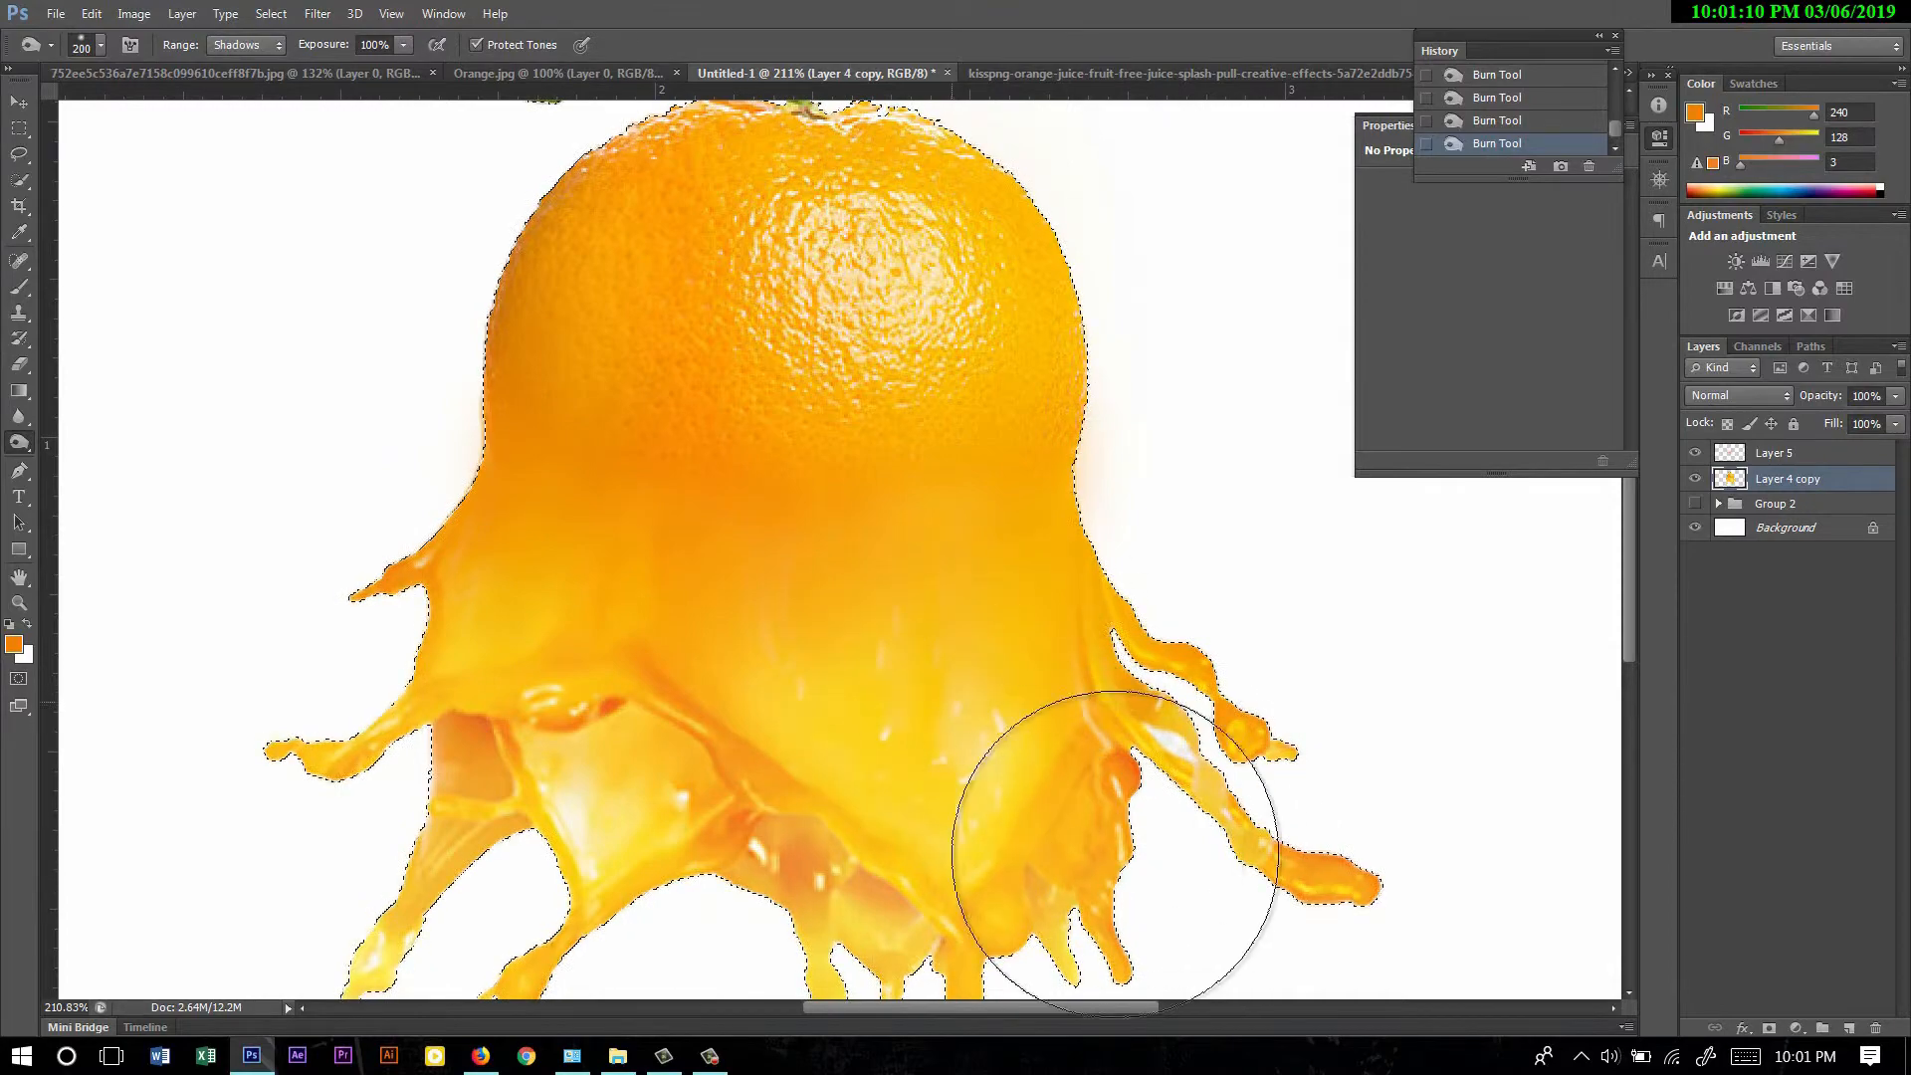
left_click_drag(1219, 486, 1225, 537)
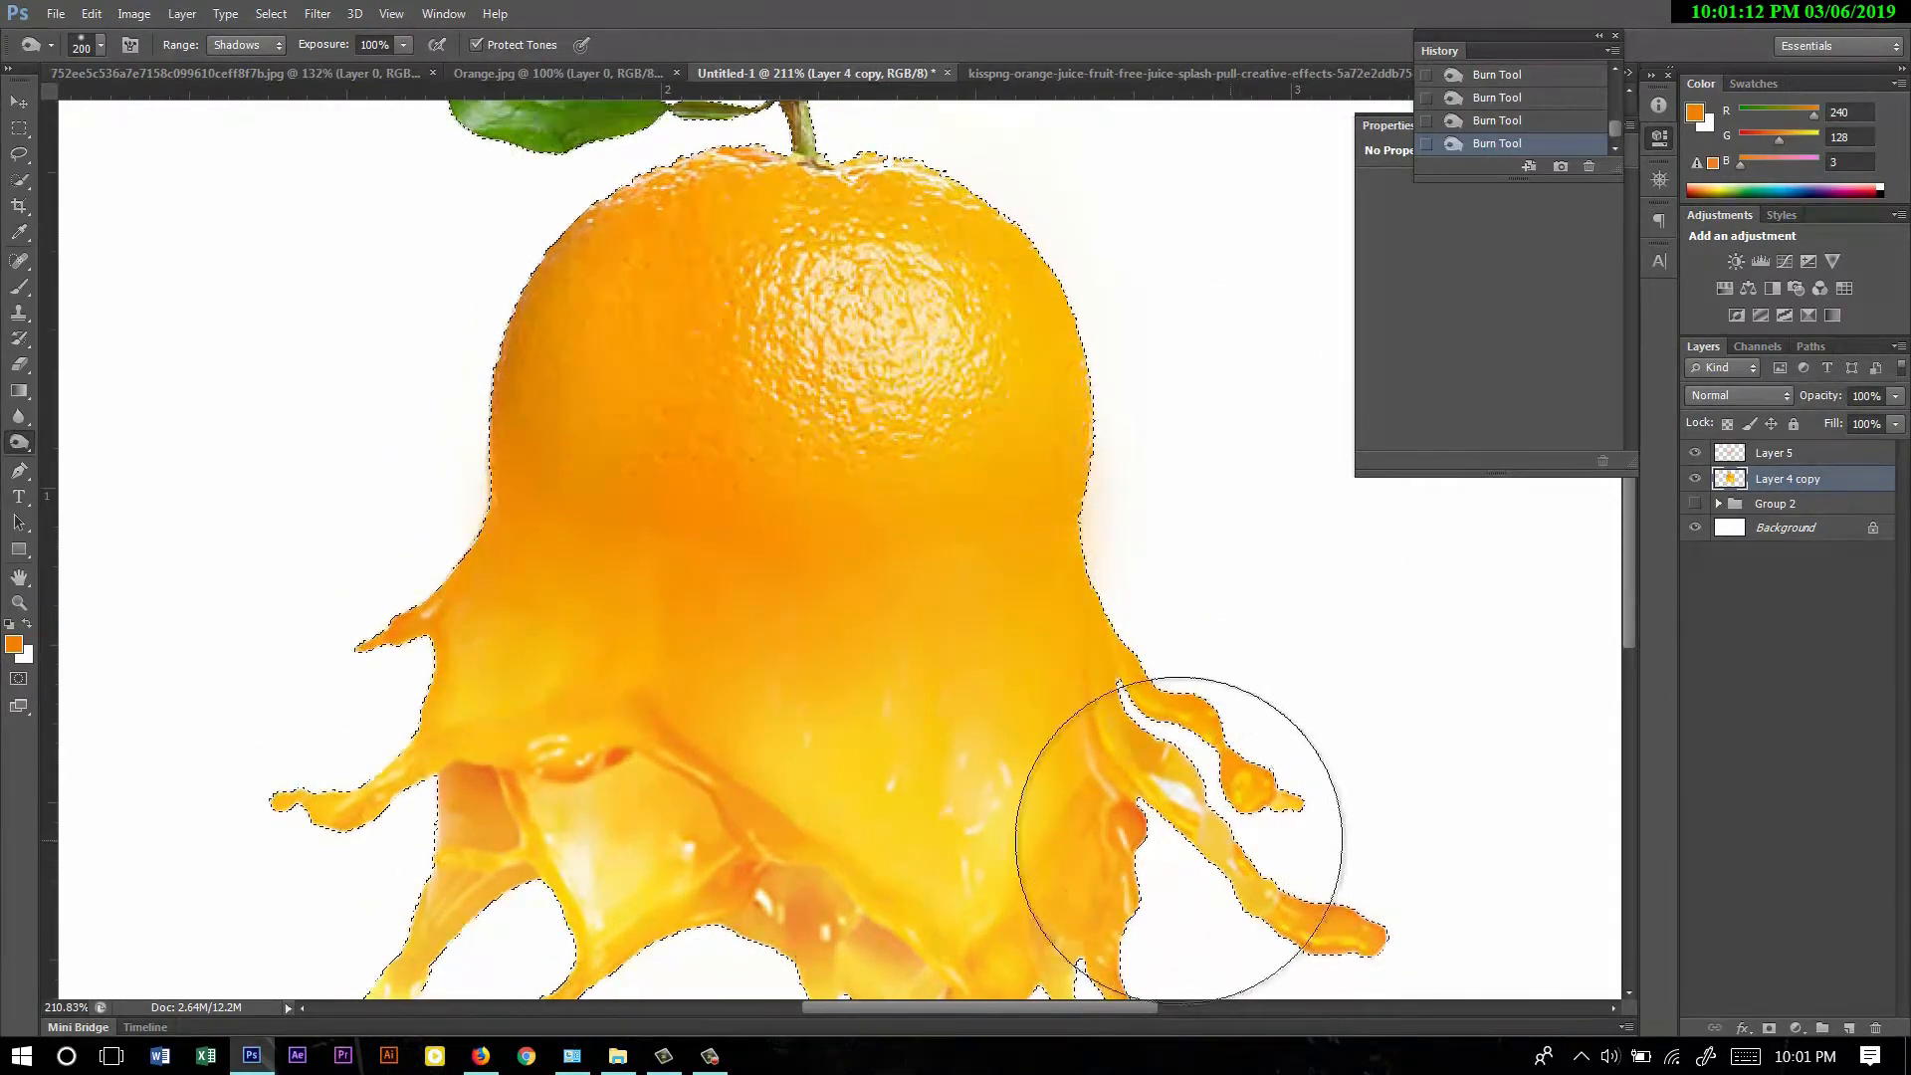
scroll(797, 827, "down", 3)
scroll(1068, 866, "down", 1)
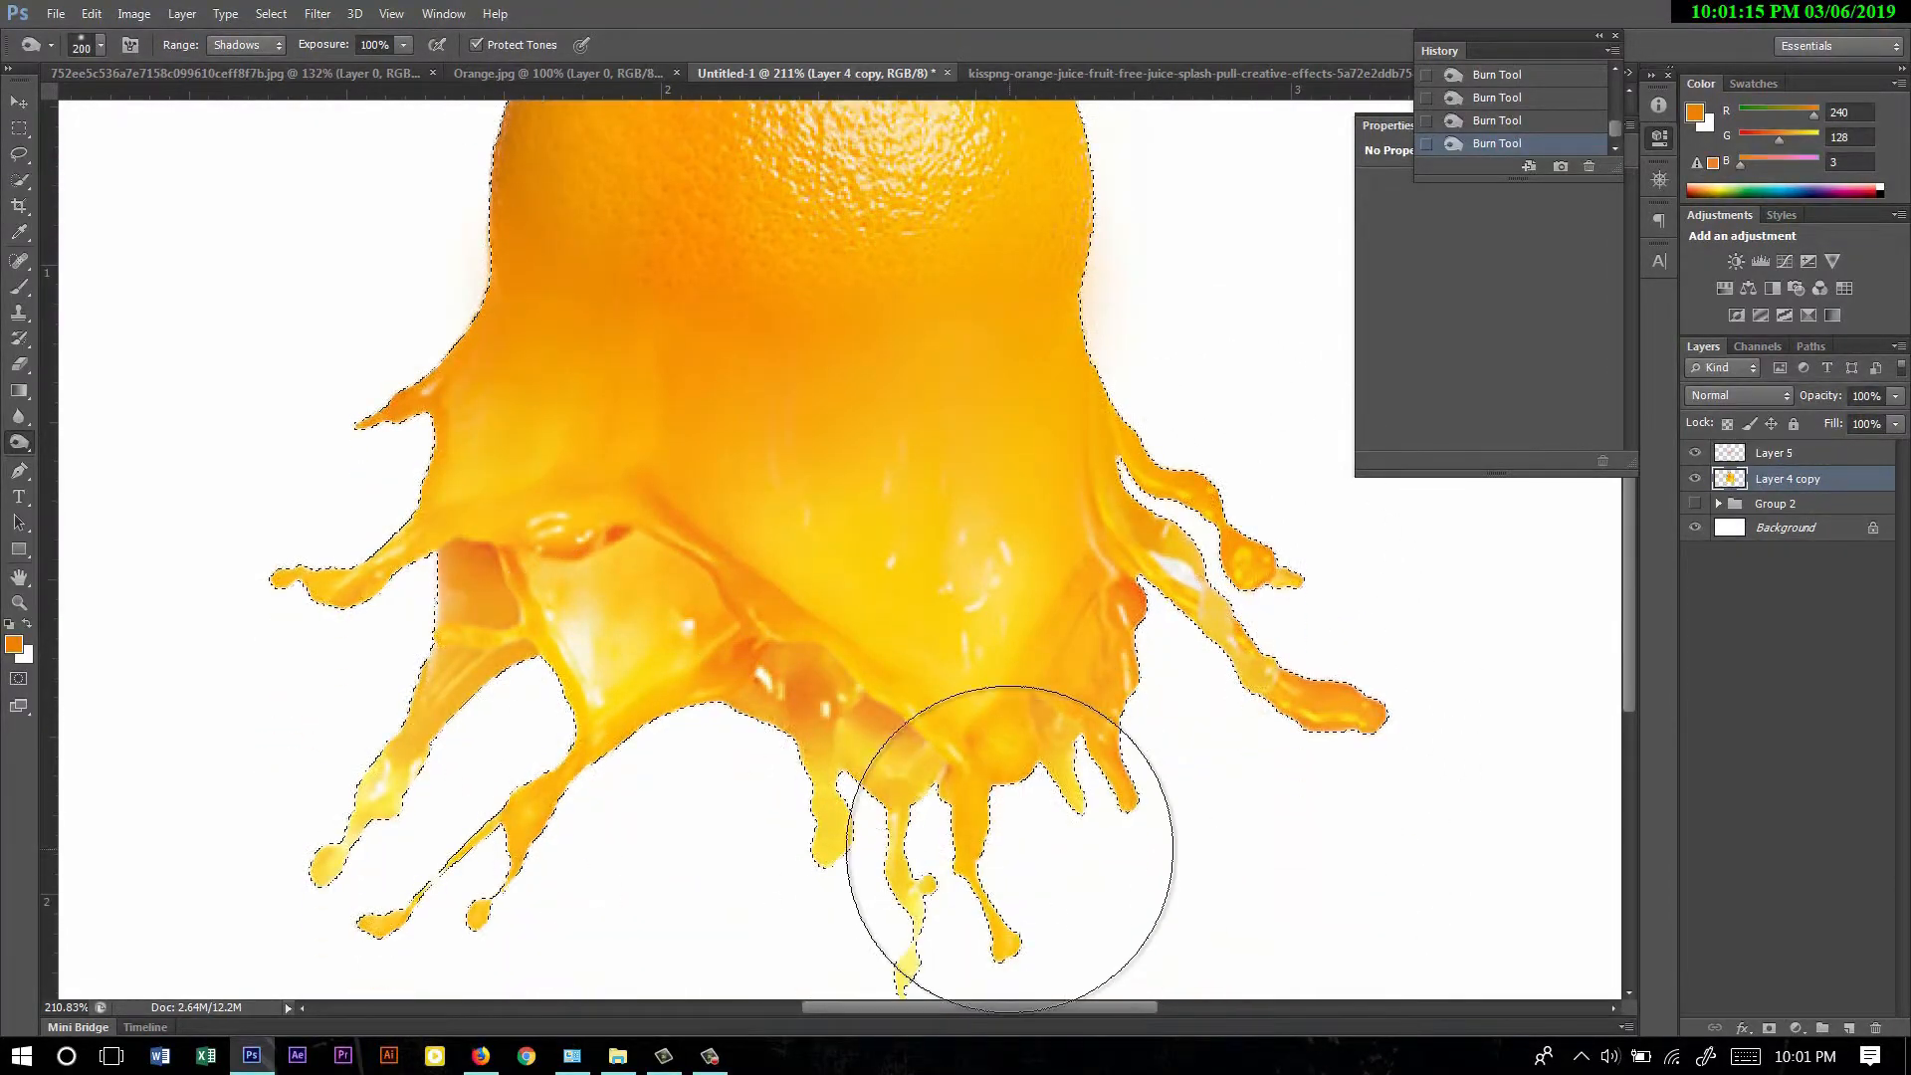
scroll(1145, 796, "down", 3)
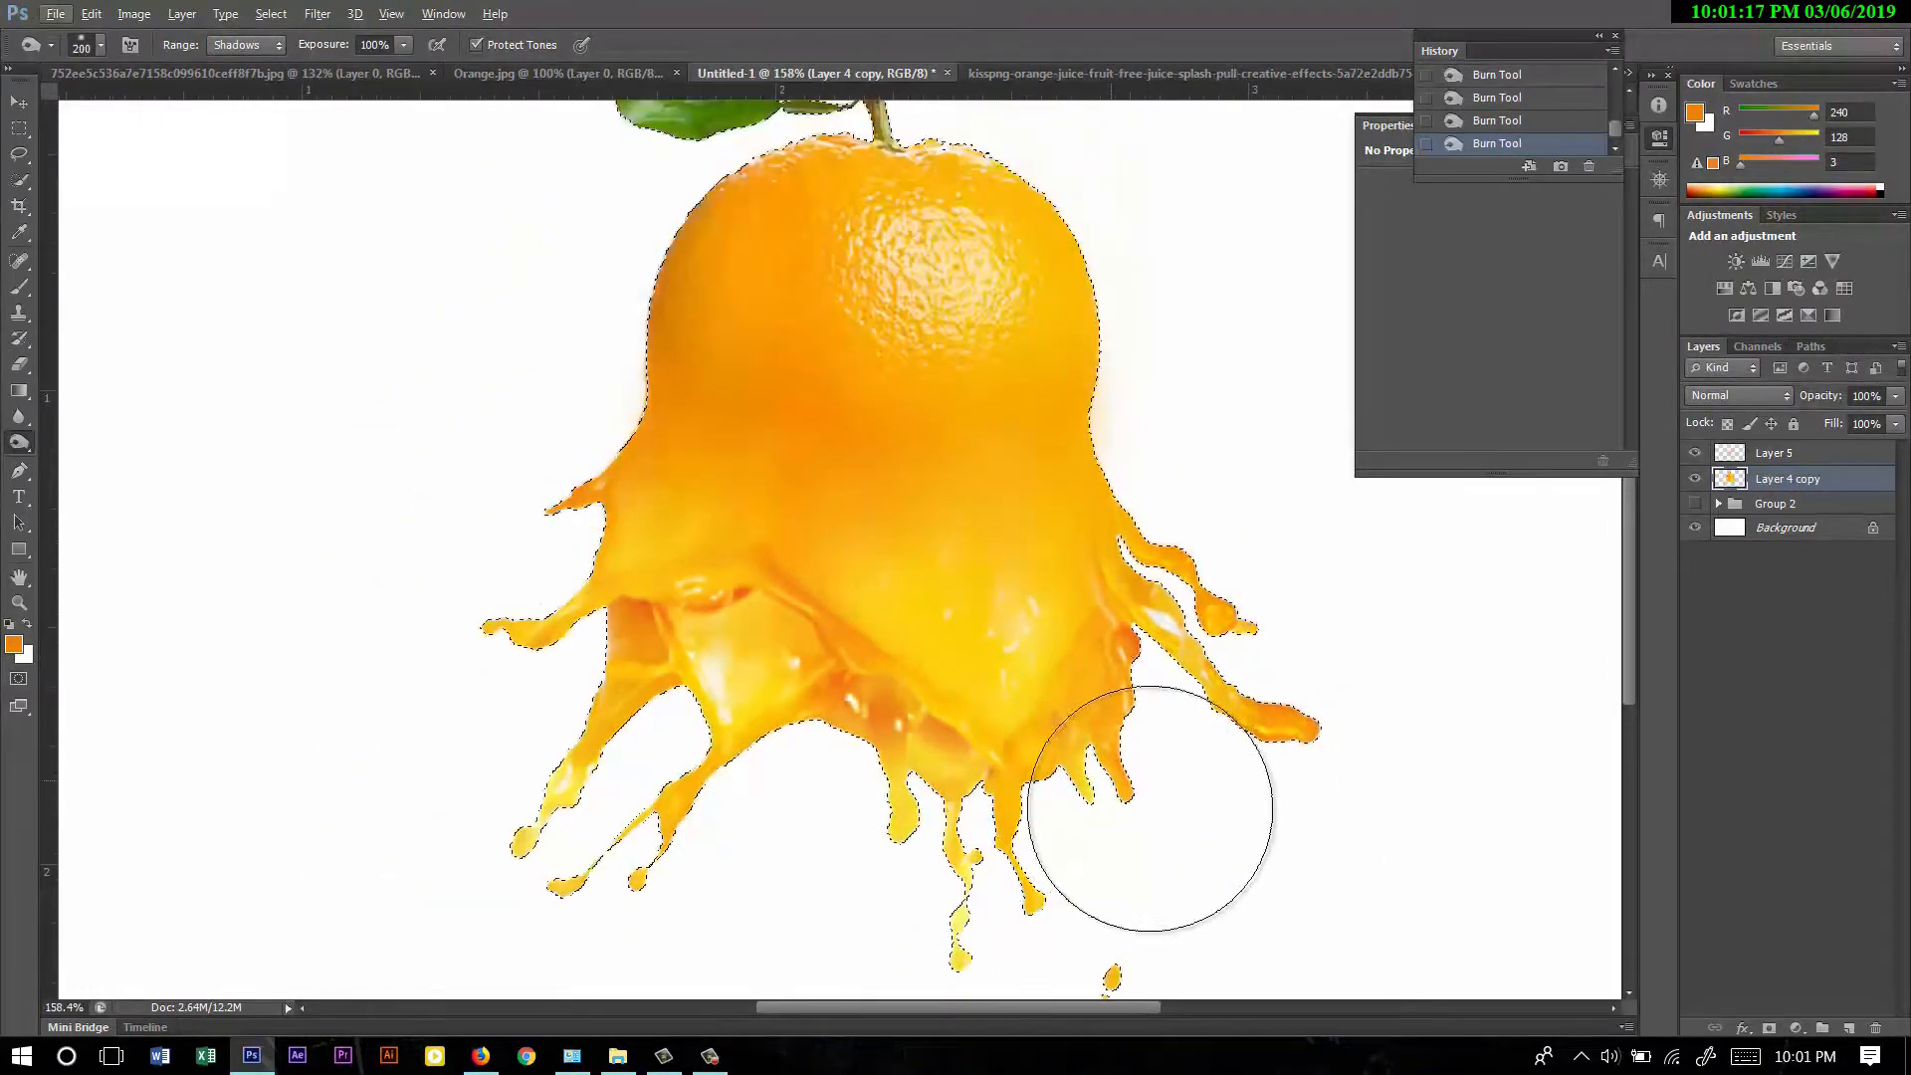
scroll(1367, 760, "down", 4)
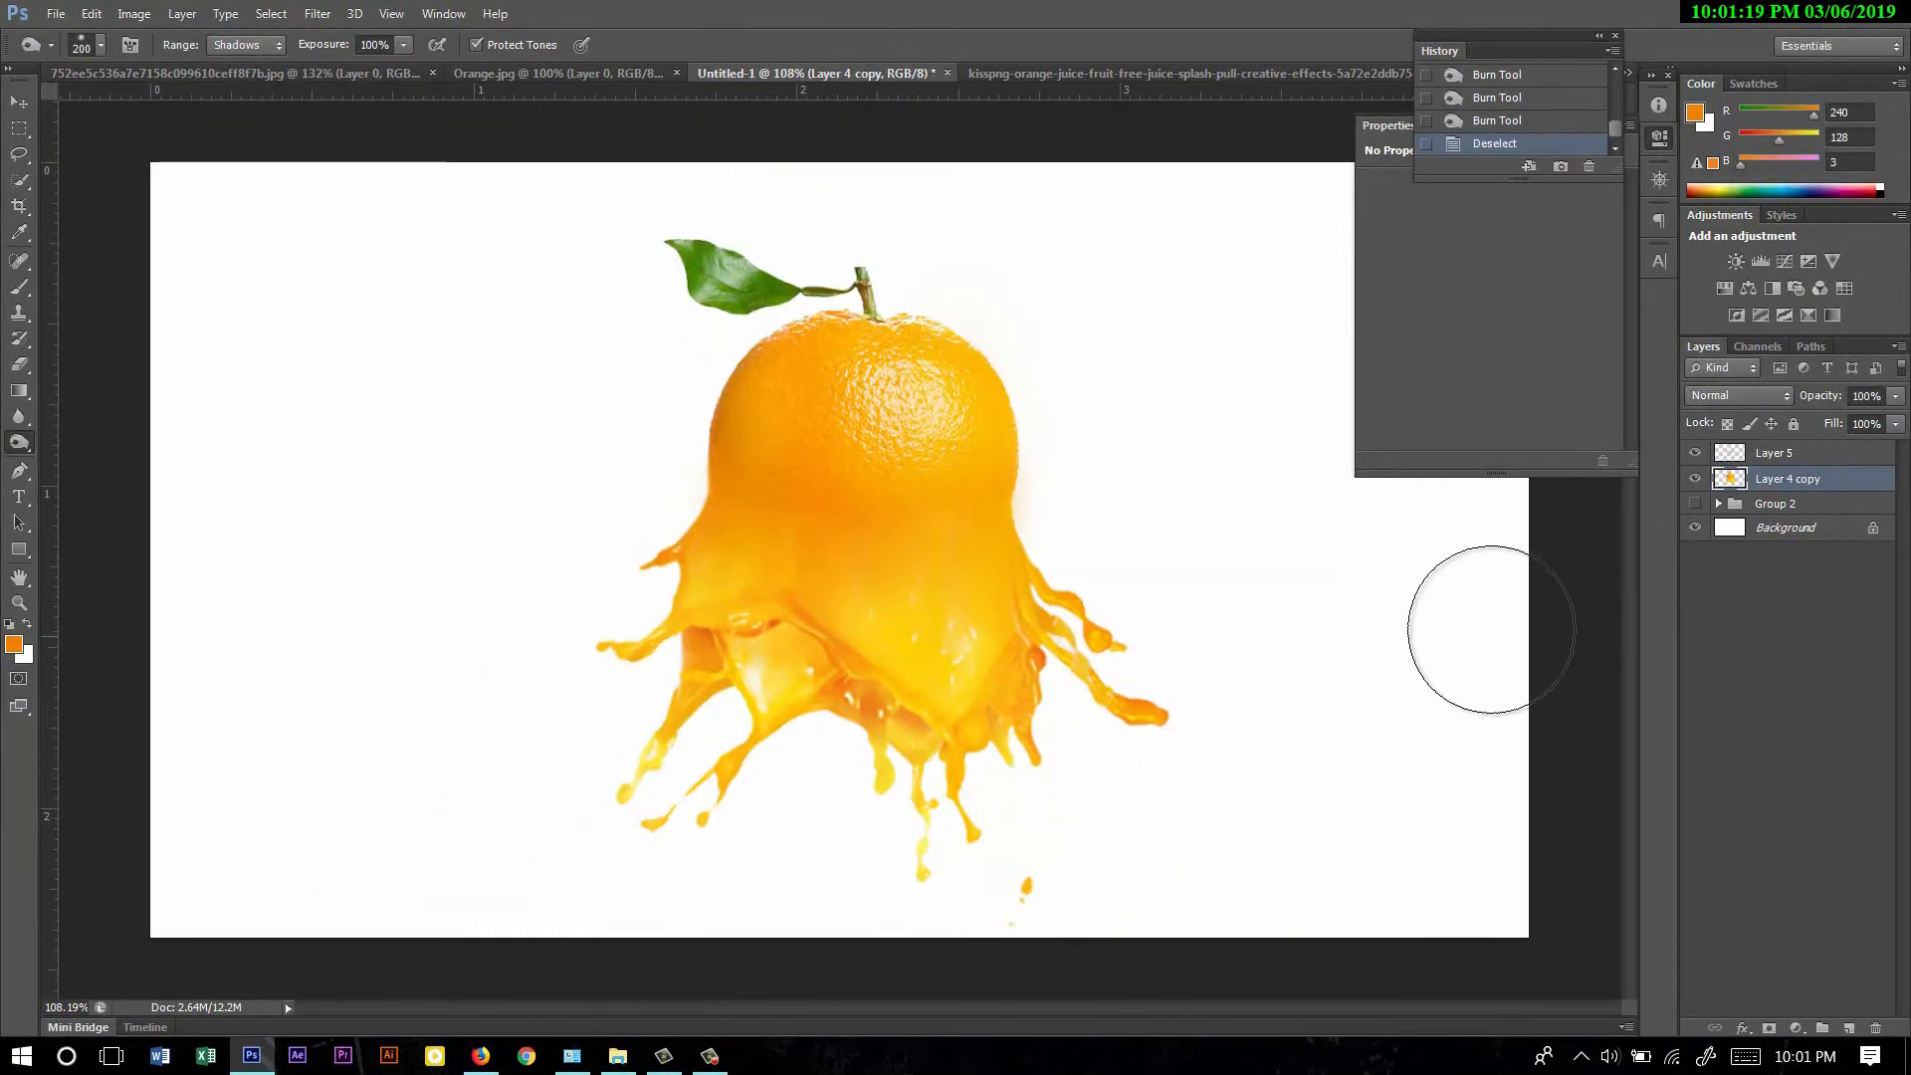
key("ctrl+d")
- Fine-tune the opacity of the painted Layer 5 and switch to the Move tool
left_click(1748, 460)
left_click(1895, 423)
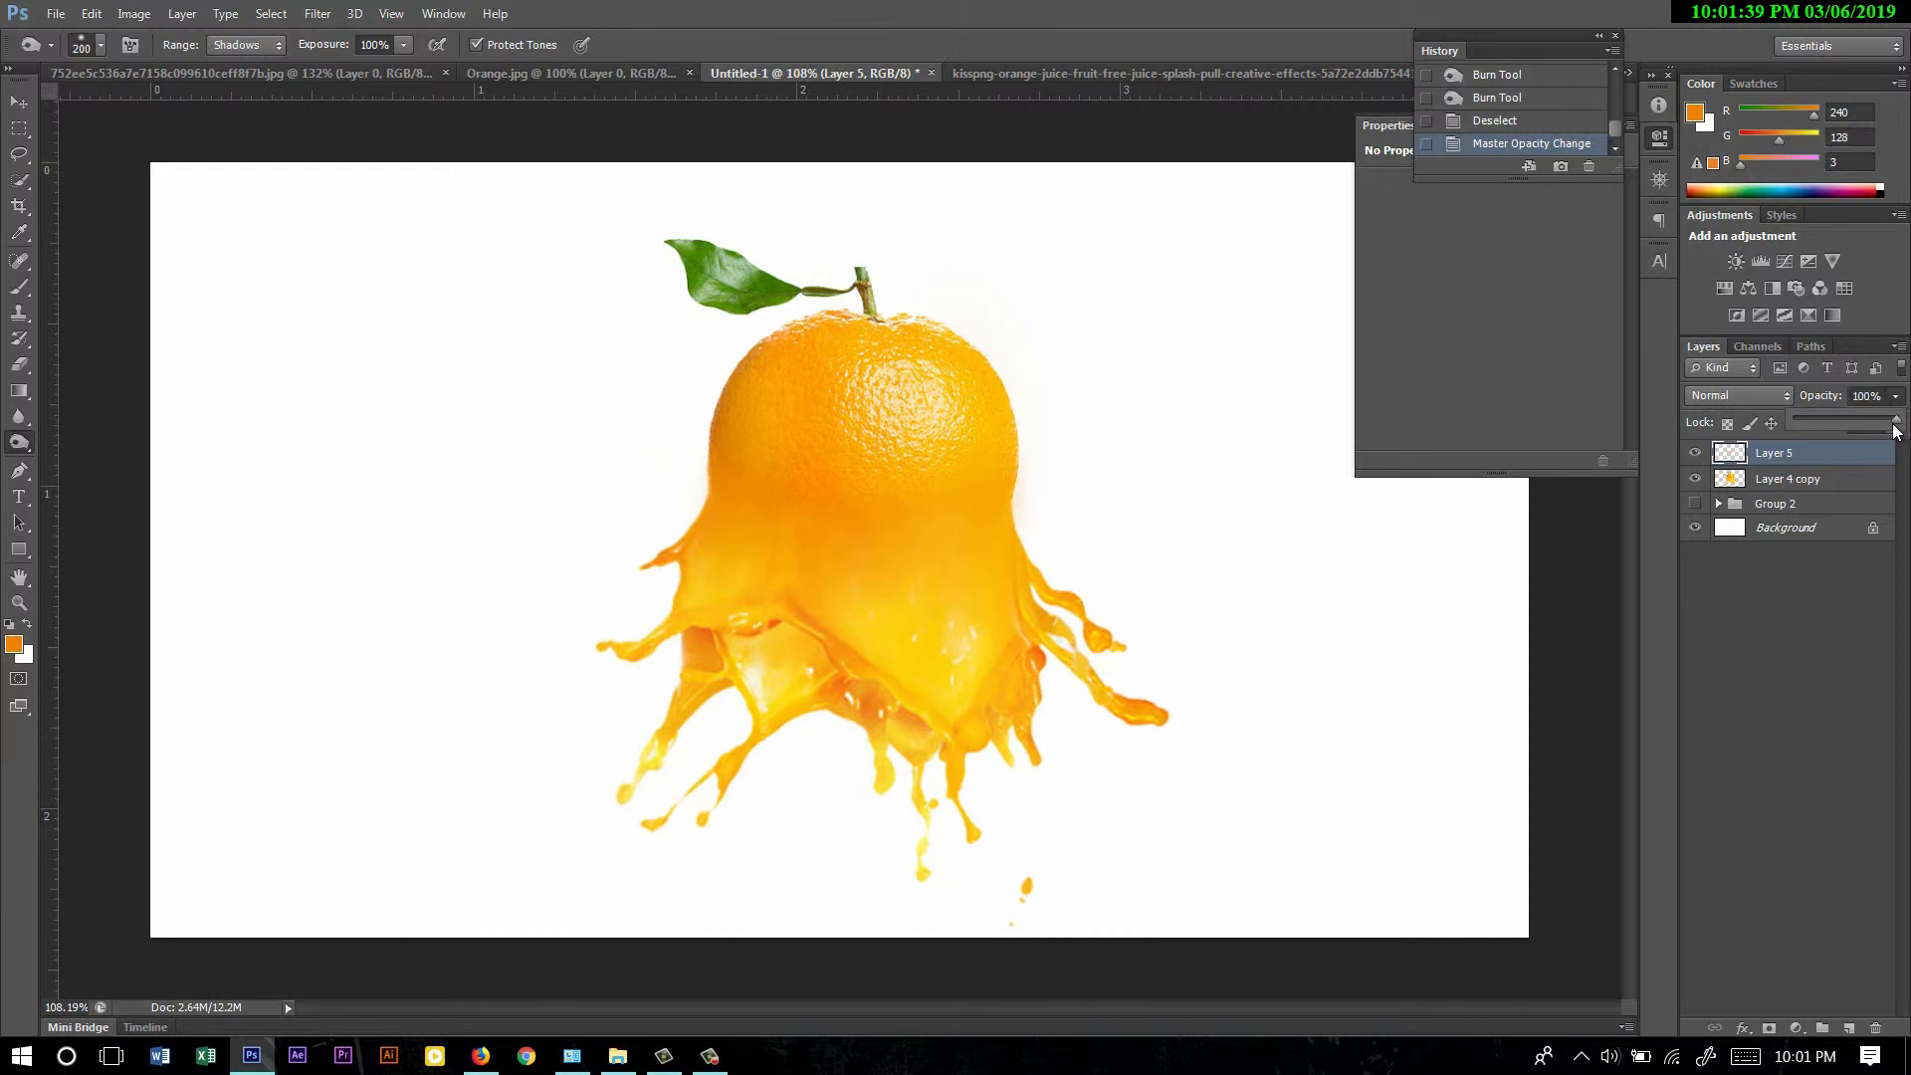
left_click_drag(1897, 430, 1884, 431)
left_click(19, 101)
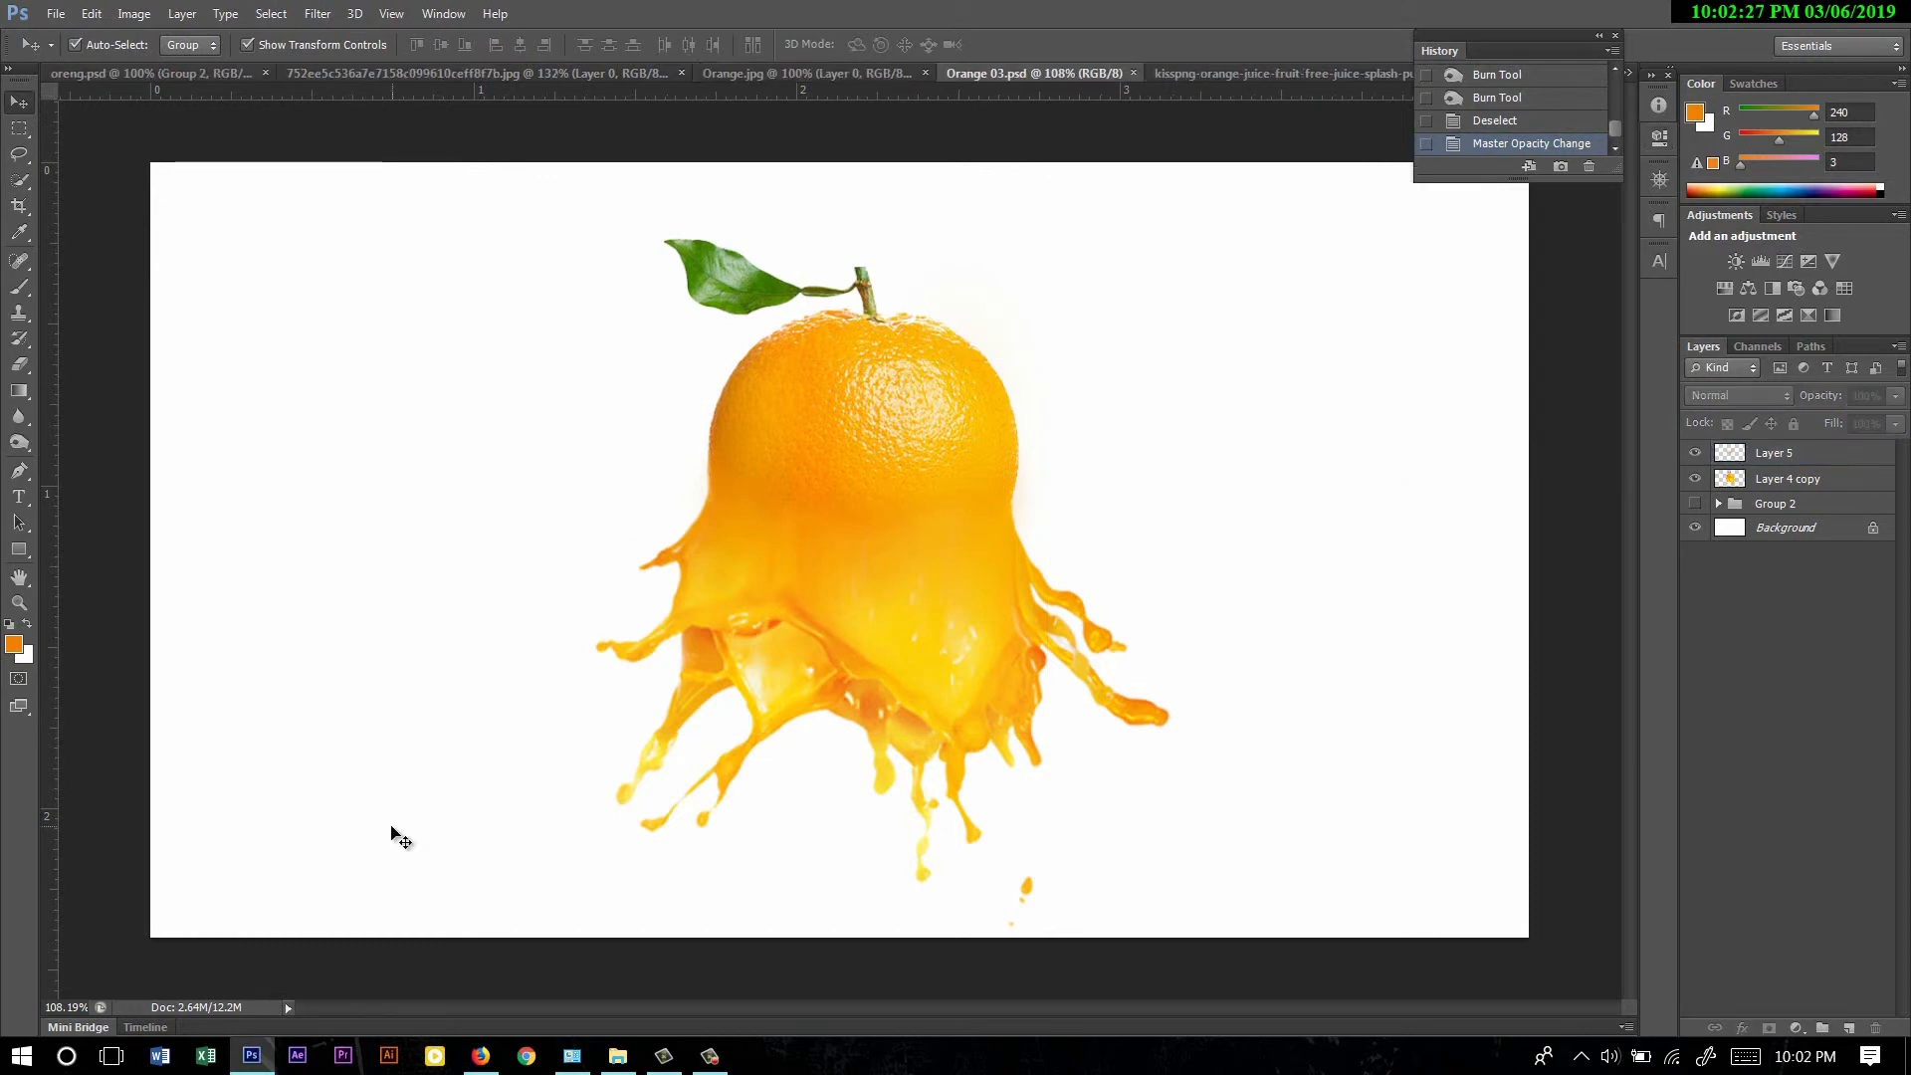
- Save the artwork in the Orange folder as the JPEG Orange 03.jpg with quality 11, Maximum, and the Baseline ("Standard") format
key("ctrl+shift+s")
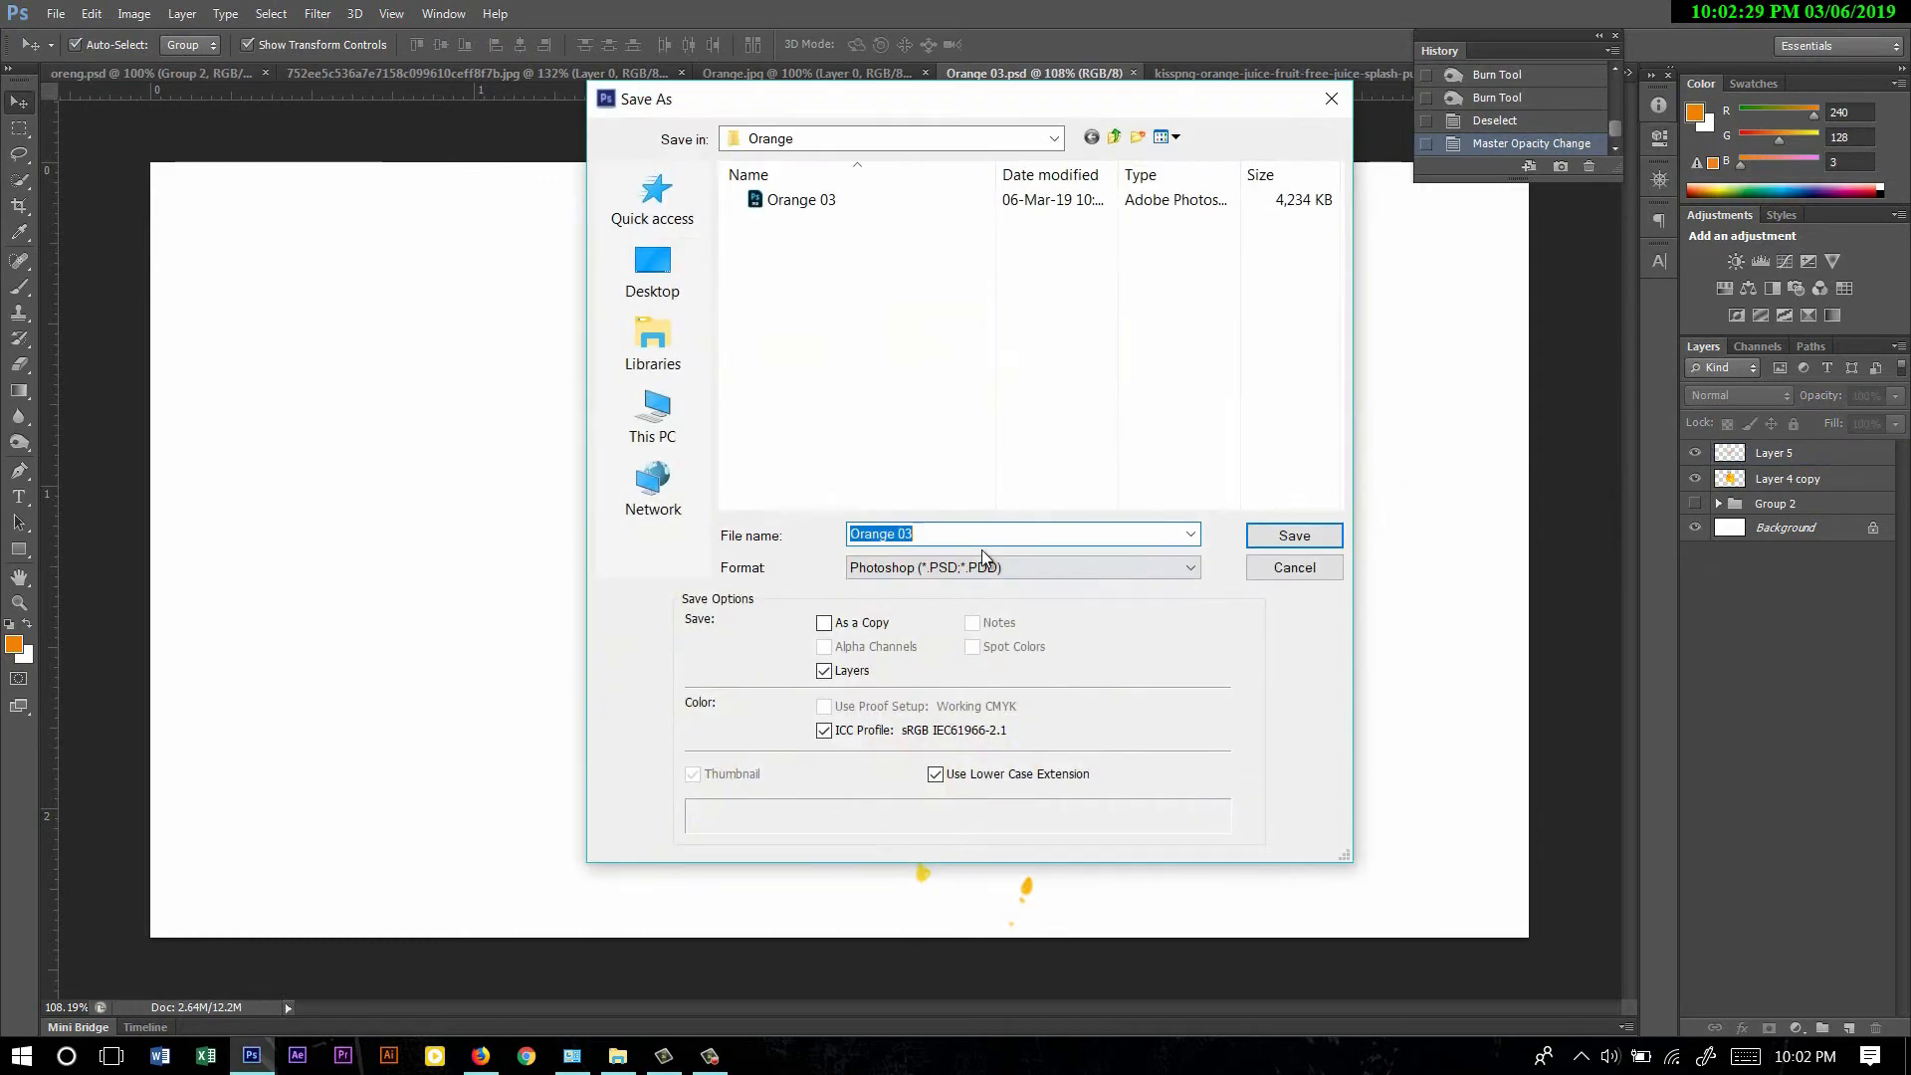
left_click(983, 565)
left_click(985, 725)
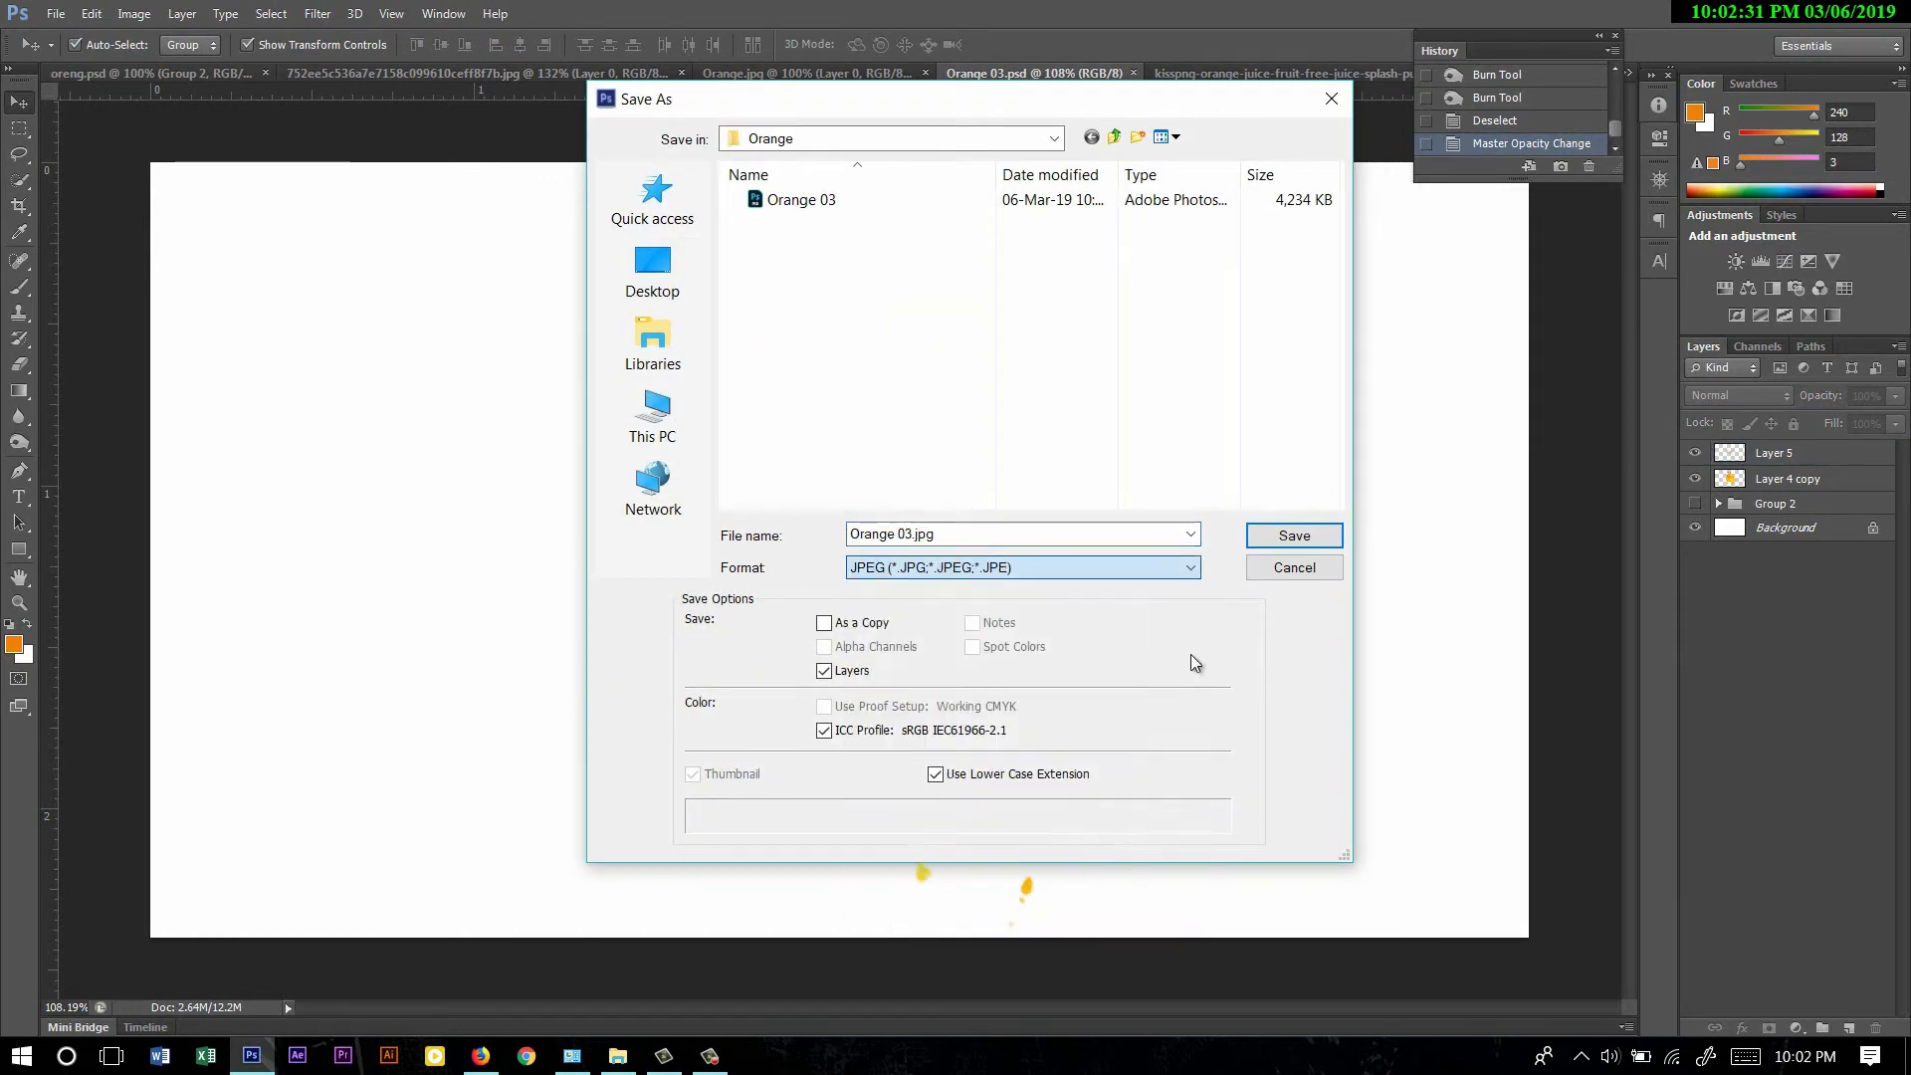
left_click(1312, 539)
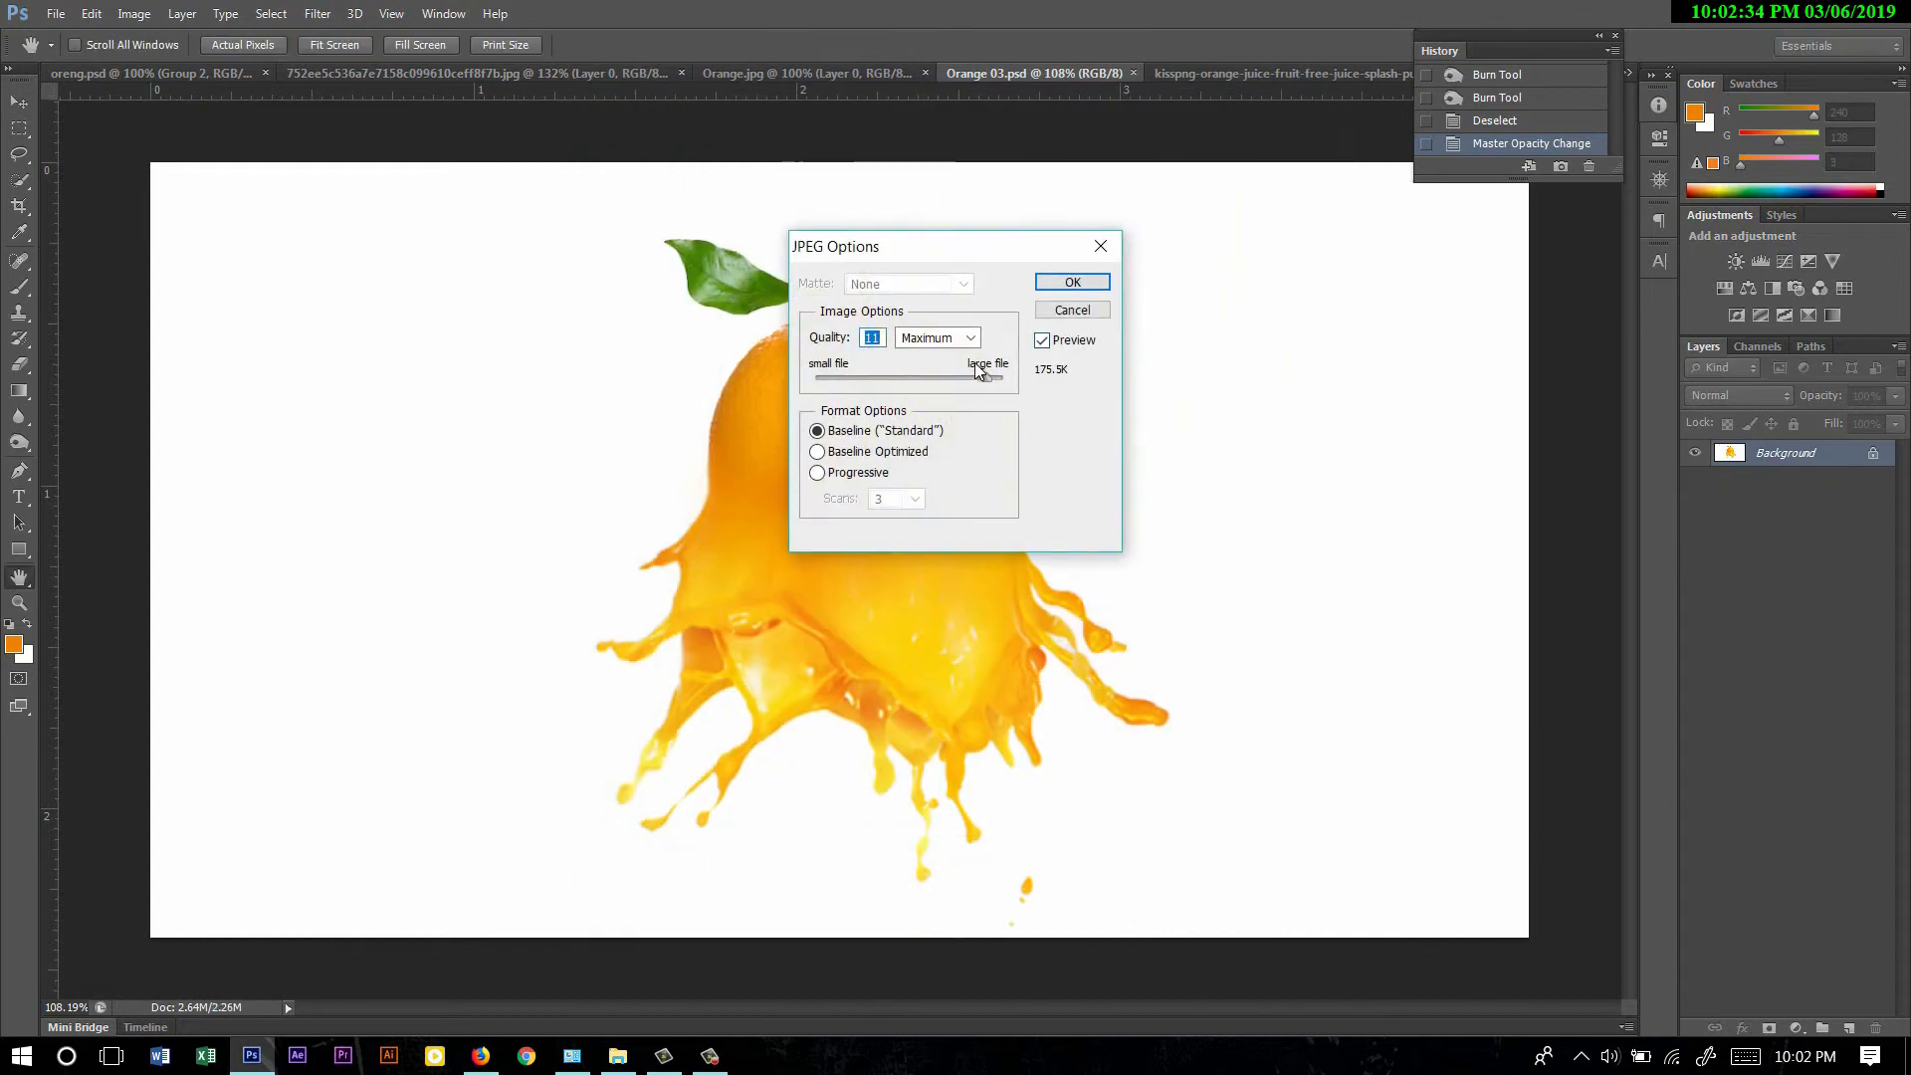
left_click(1085, 284)
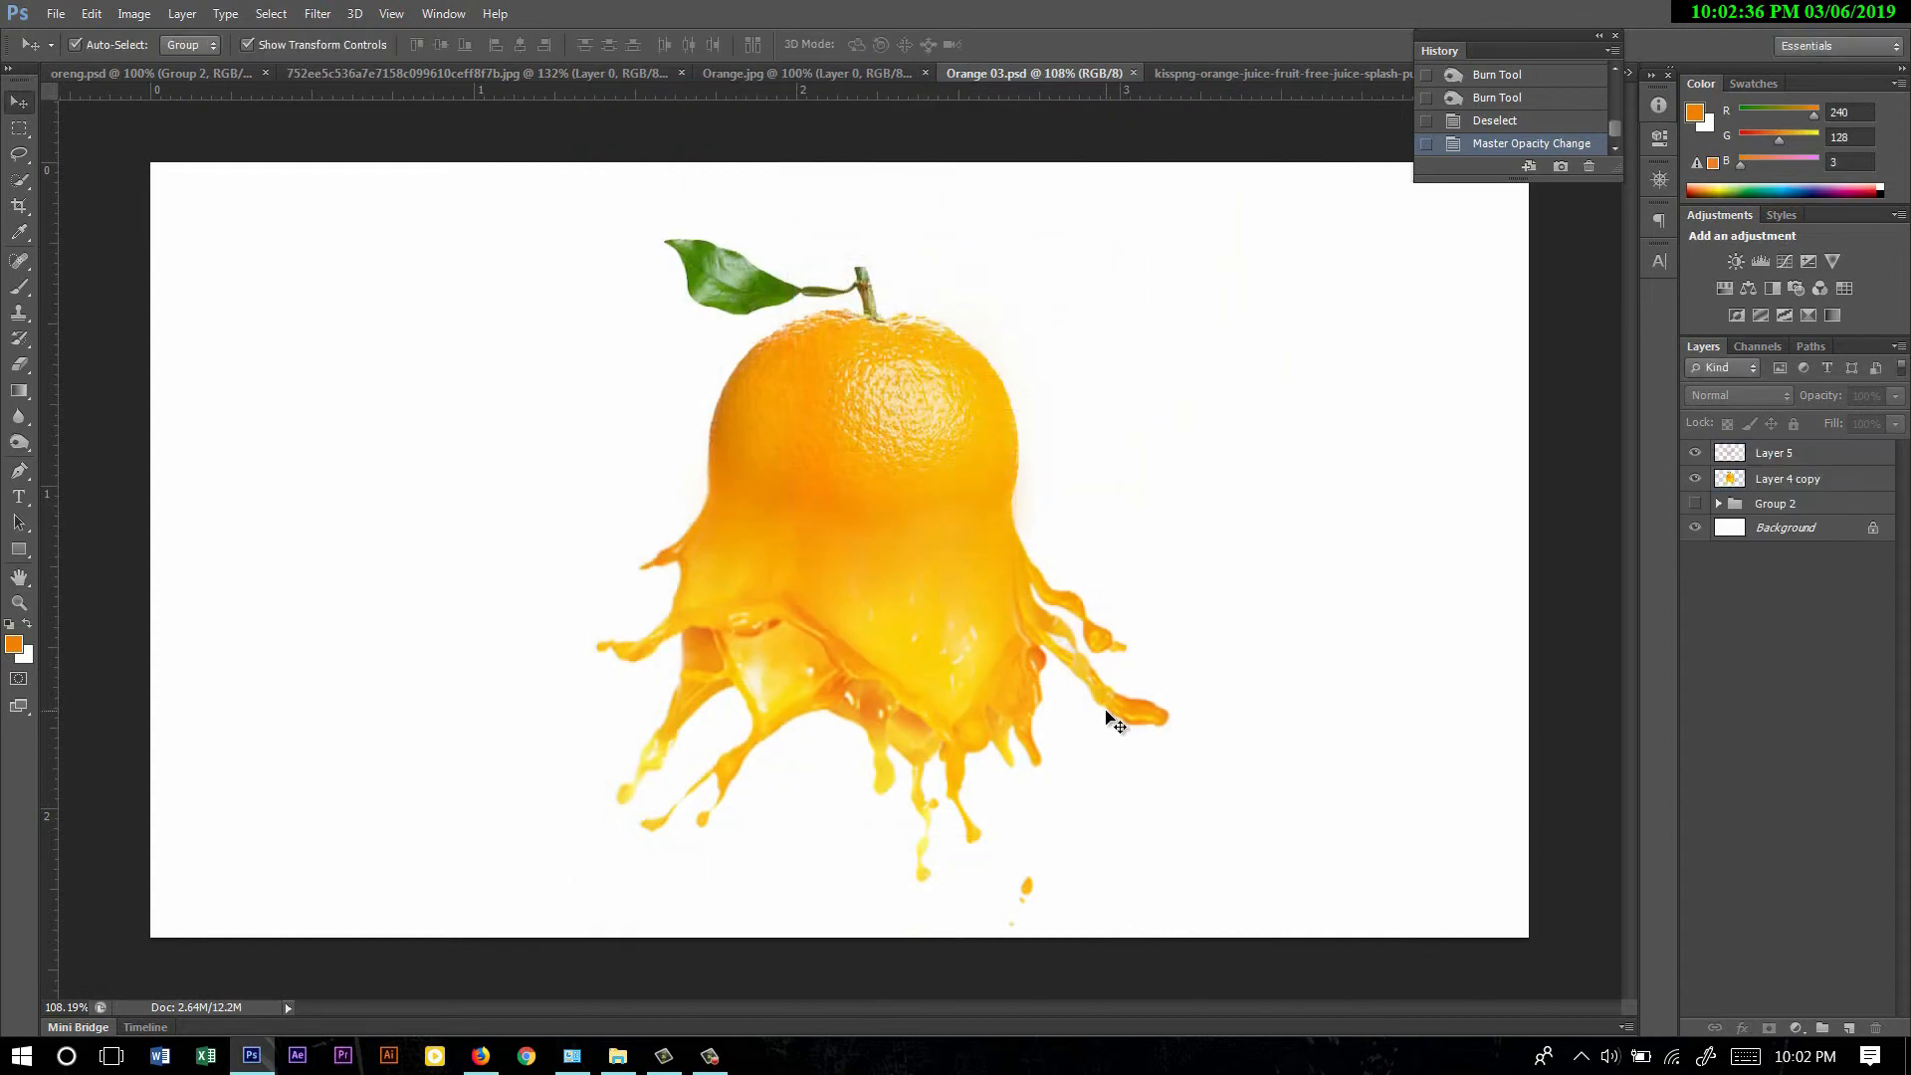